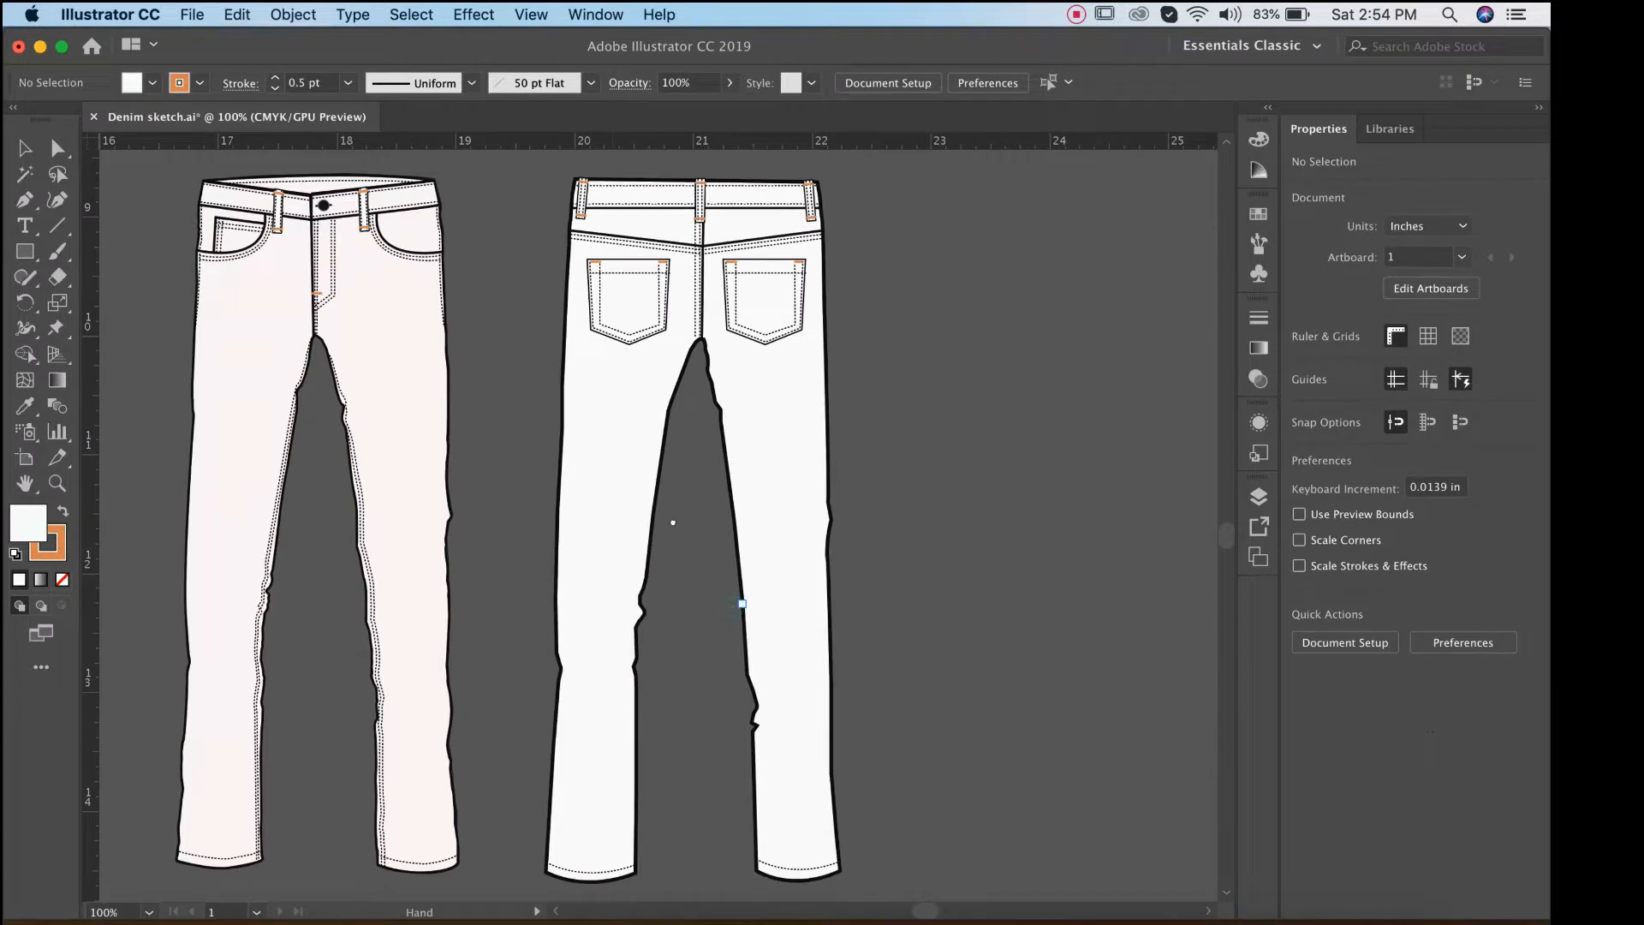
Select the outline of the back-view jeans and set its stroke weight to 3 pt.
left_click_drag(673, 522, 718, 597)
left_click(647, 560)
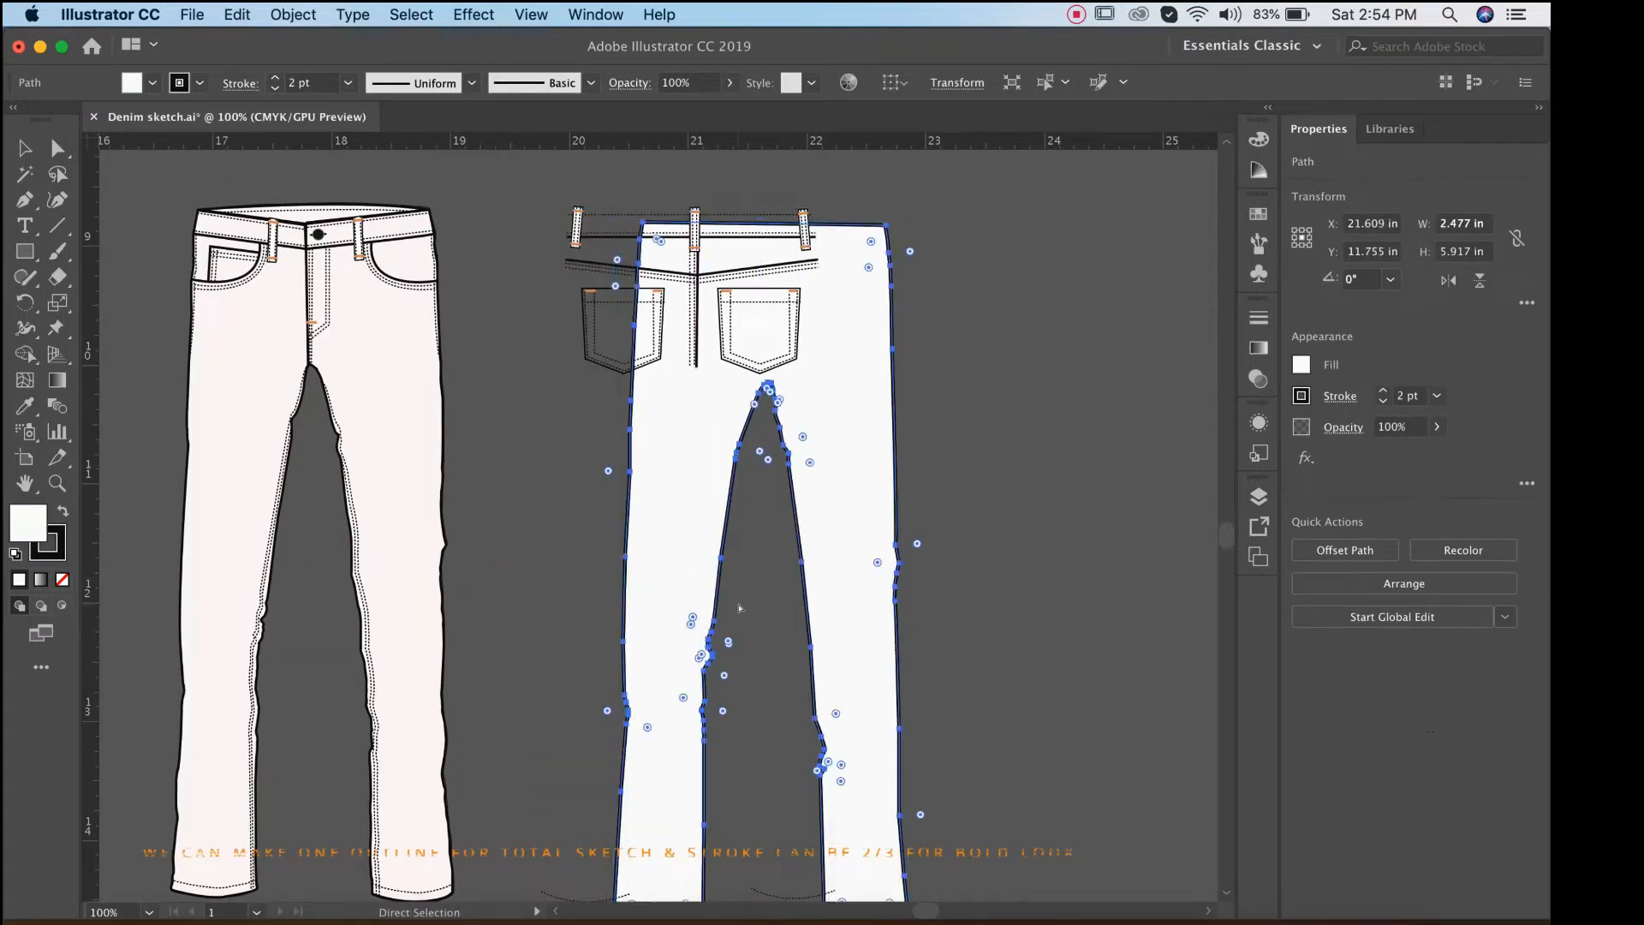
key("super+z")
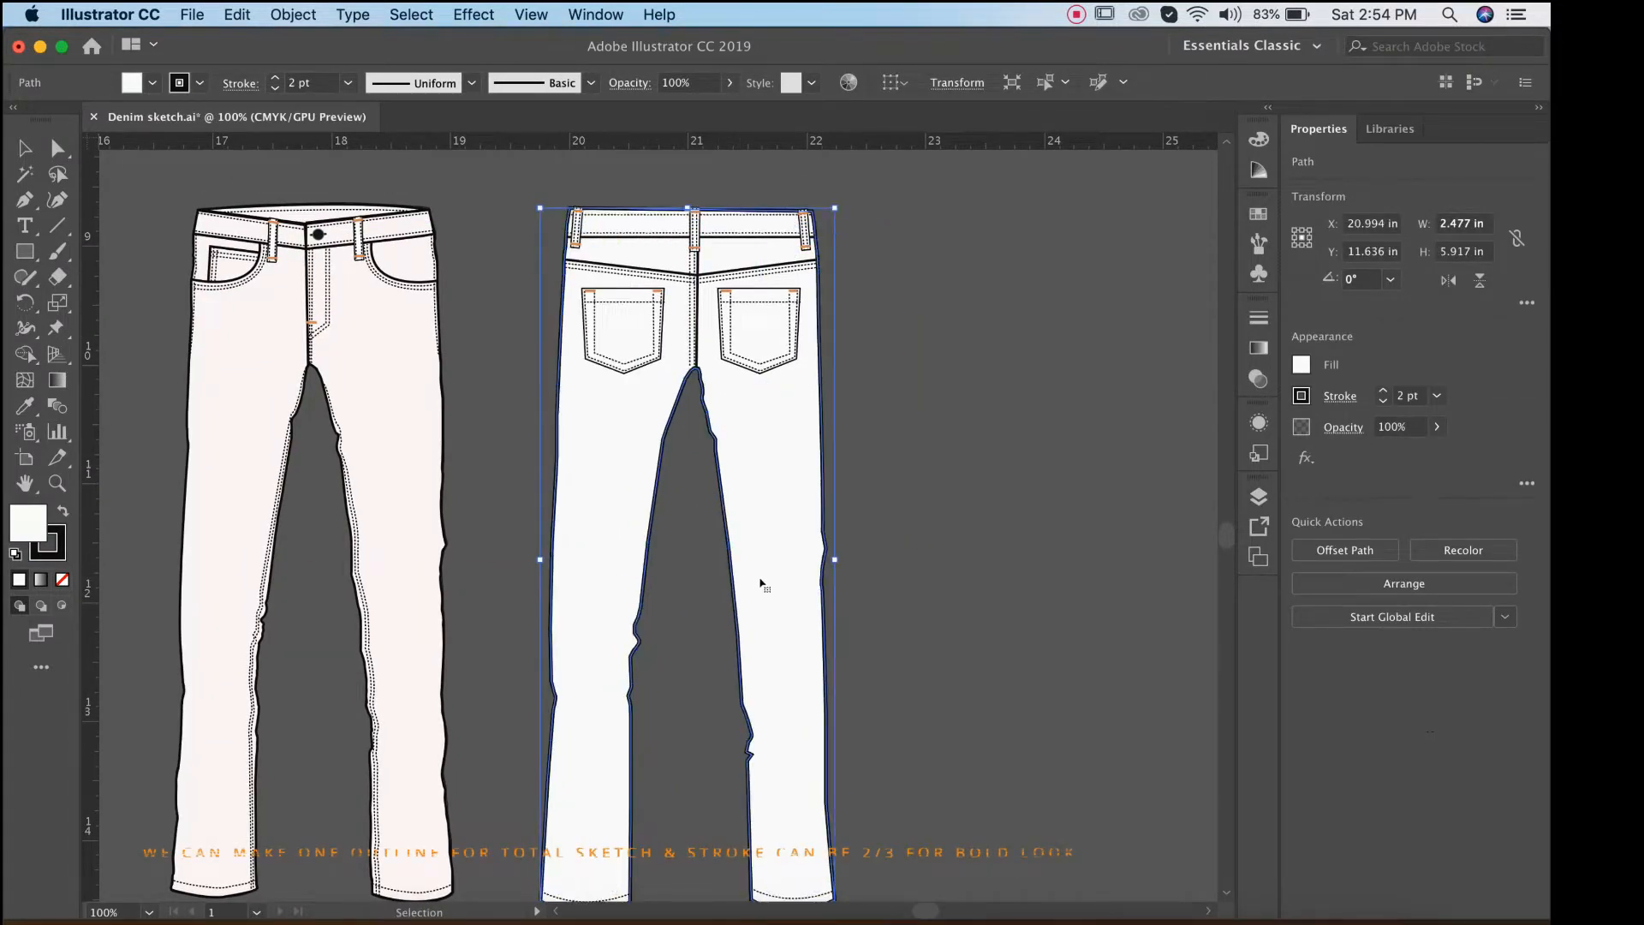
left_click(56, 551)
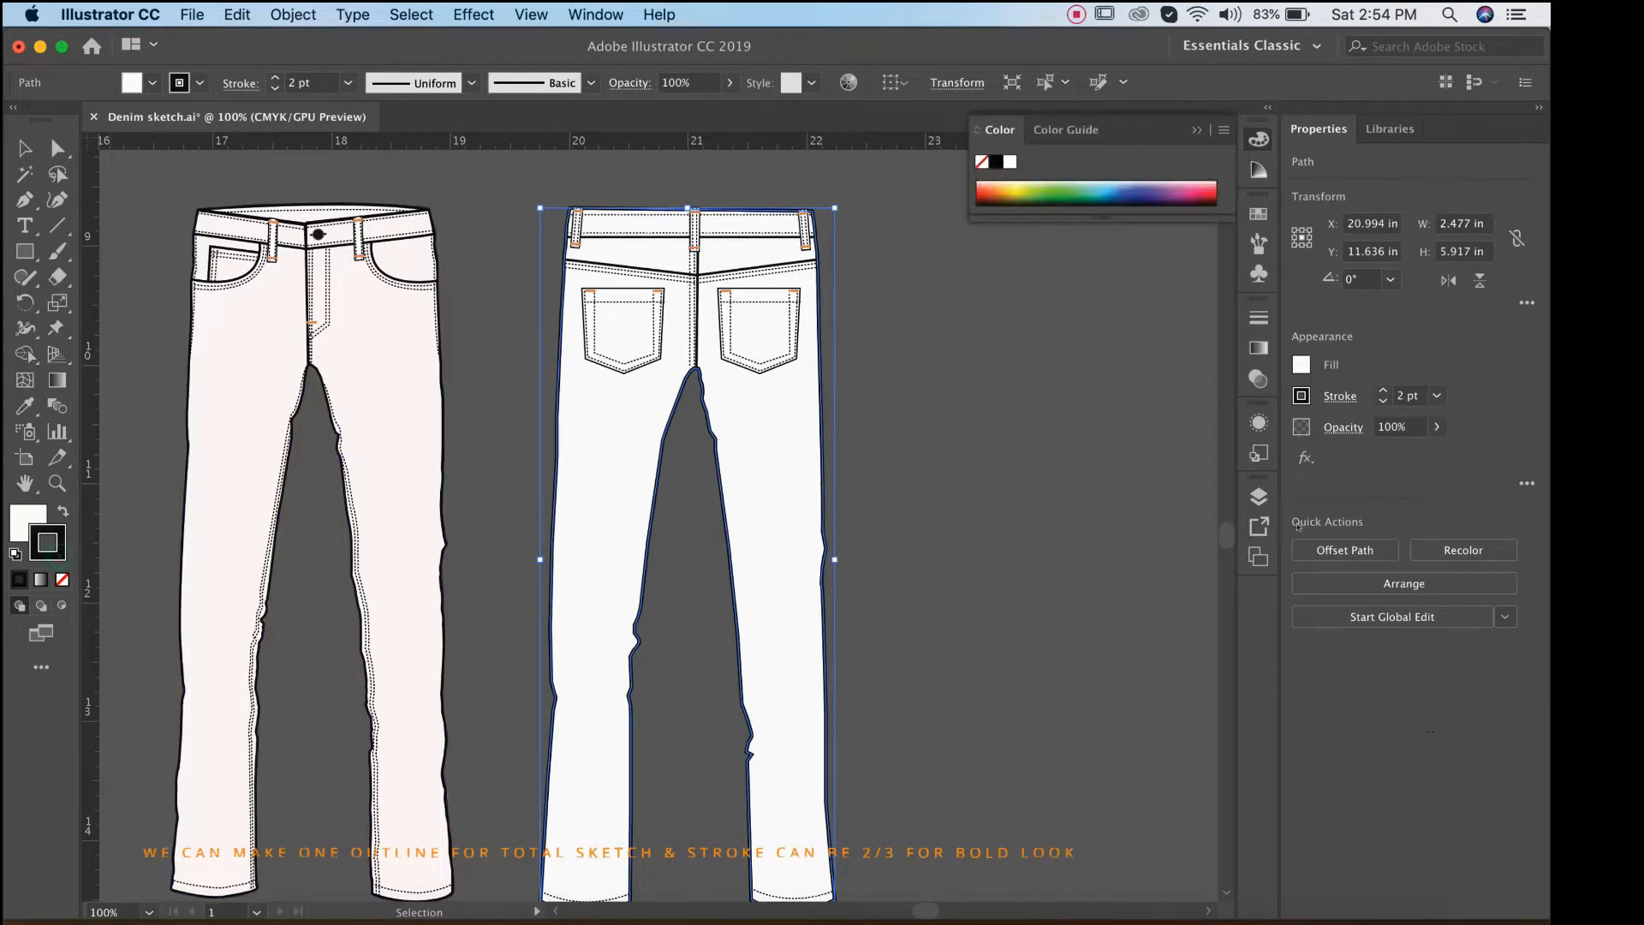
left_click(1437, 397)
left_click(1456, 537)
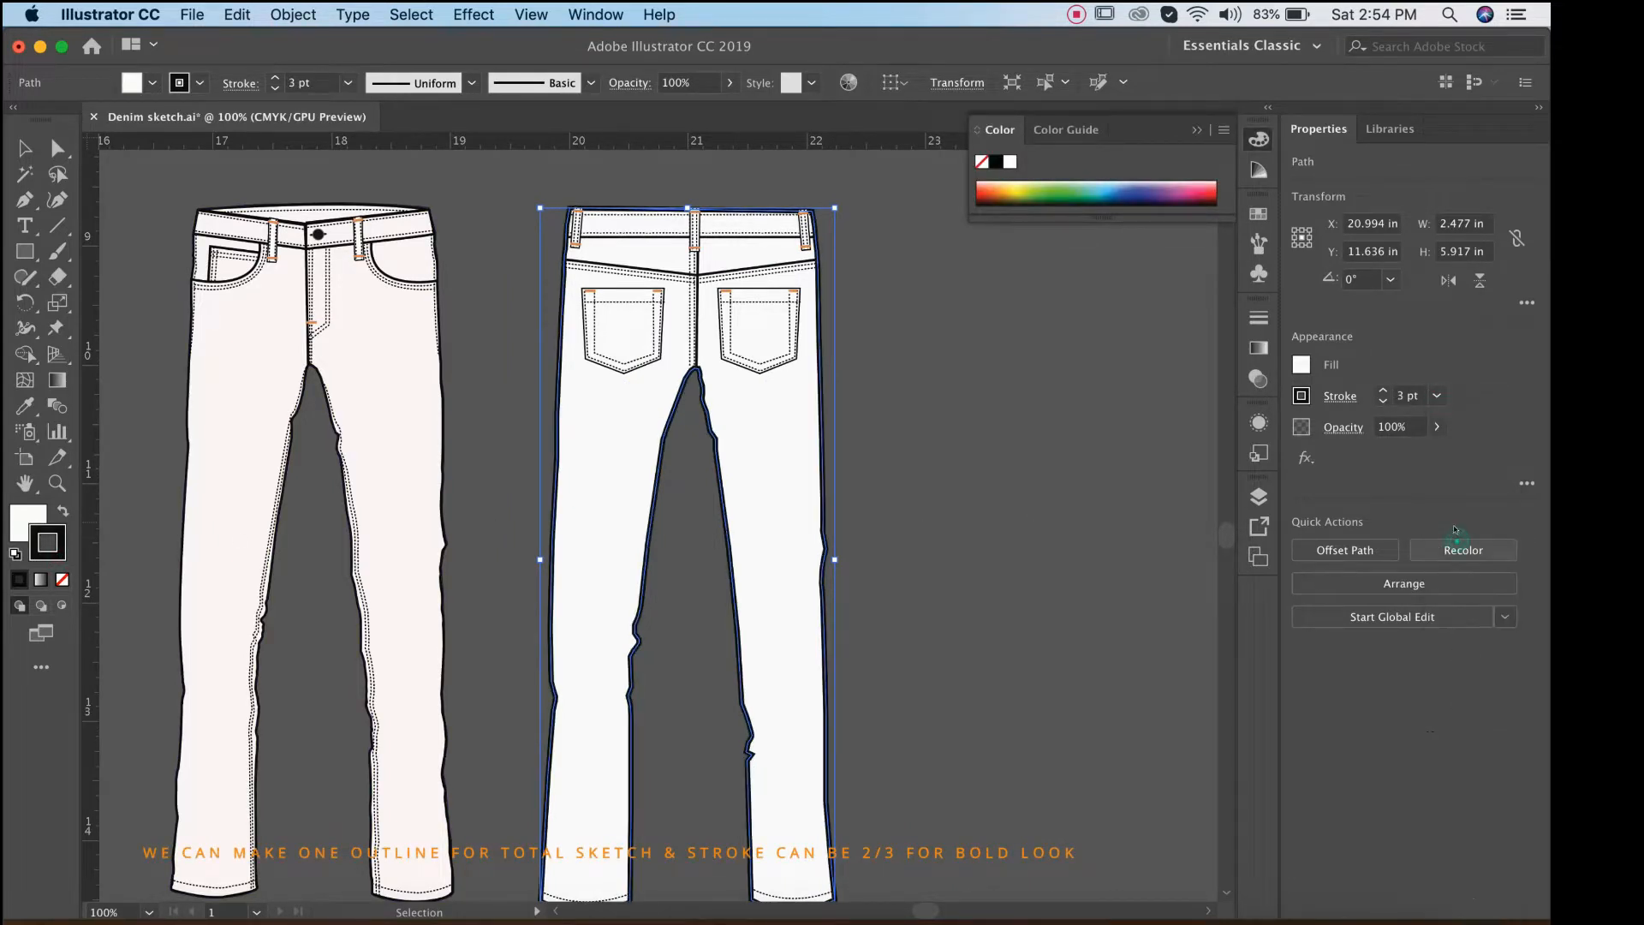
left_click(1001, 463)
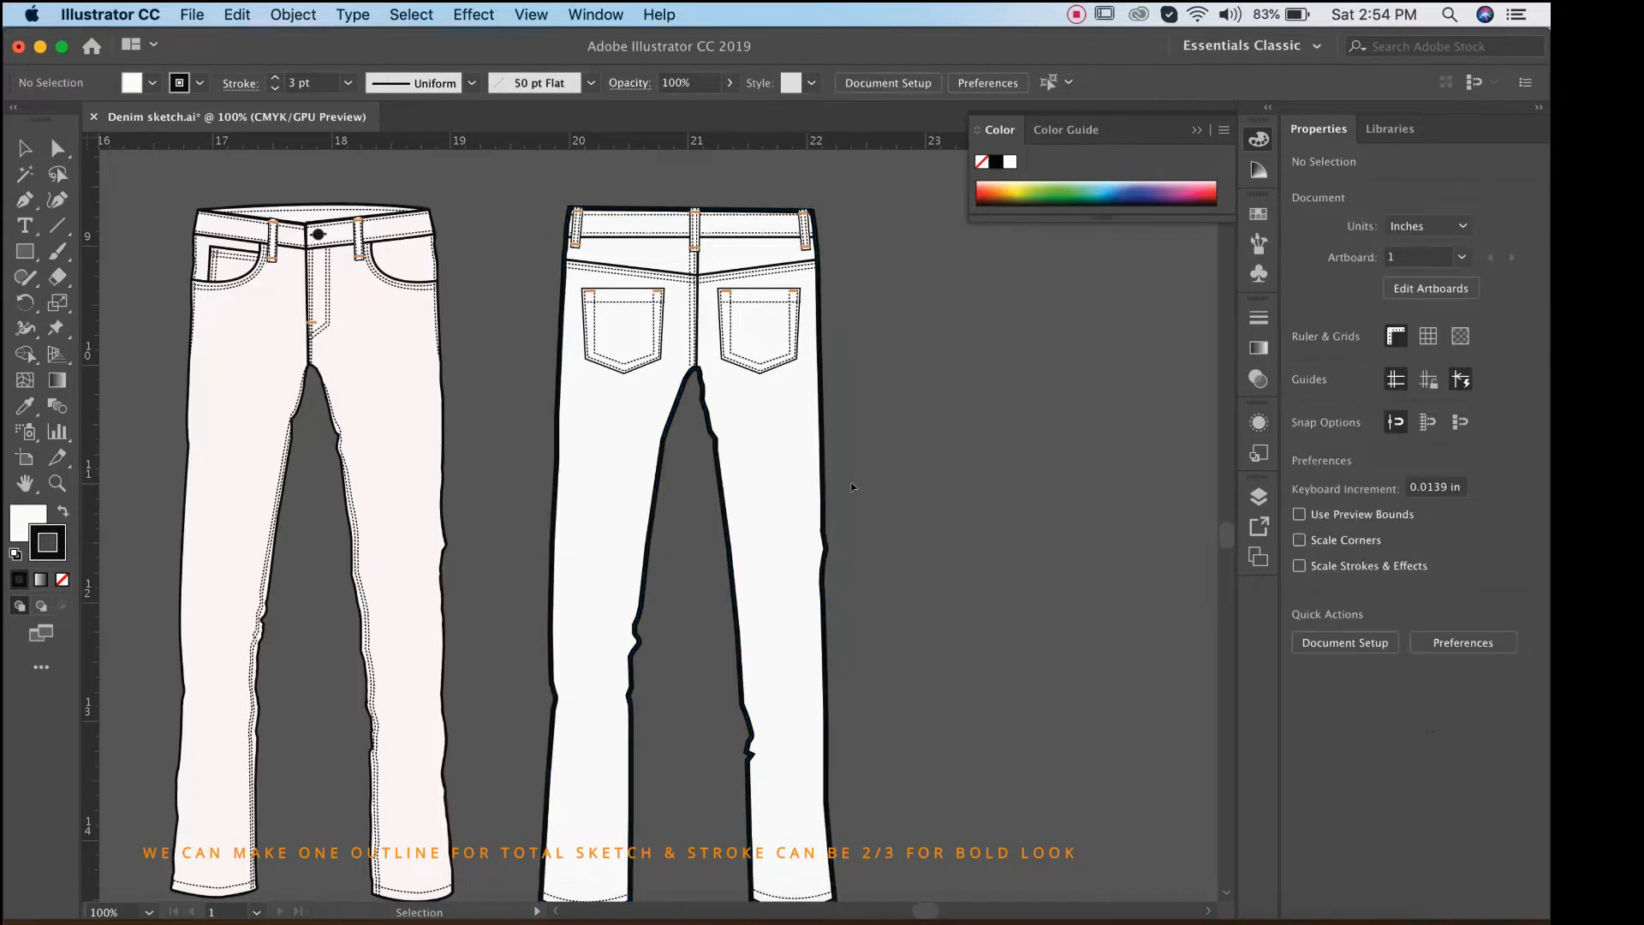
left_click(820, 479)
left_click(972, 507)
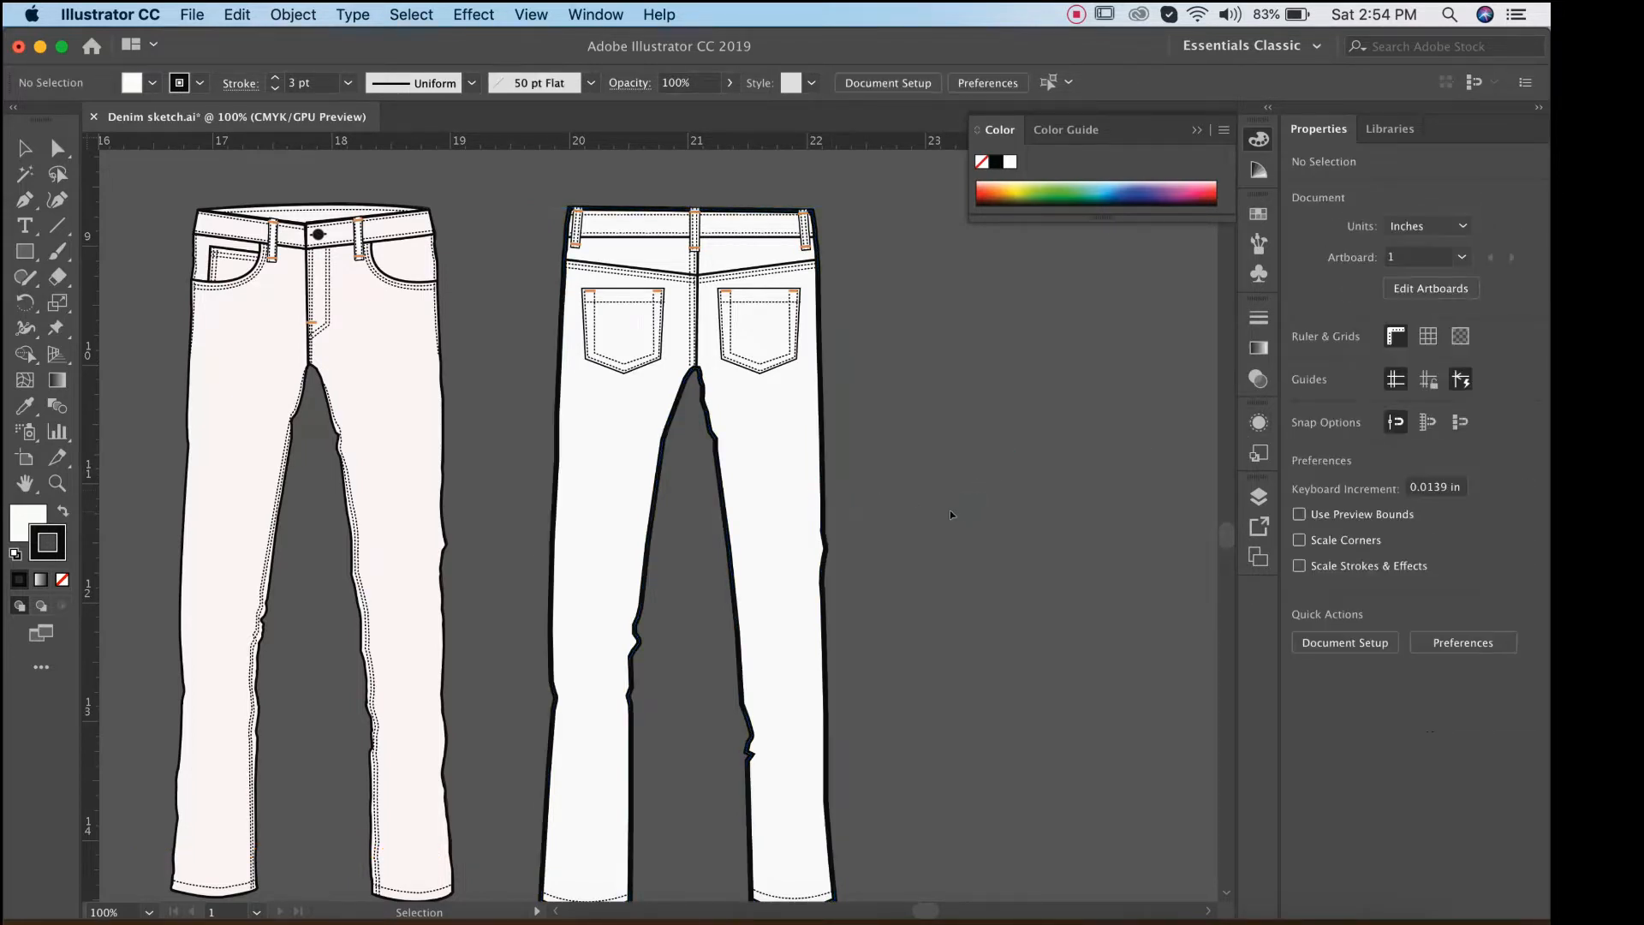
Undo the last stroke weight change on the back-view jeans outline.
left_click_drag(918, 503, 991, 508)
key("super+z")
left_click(1009, 514)
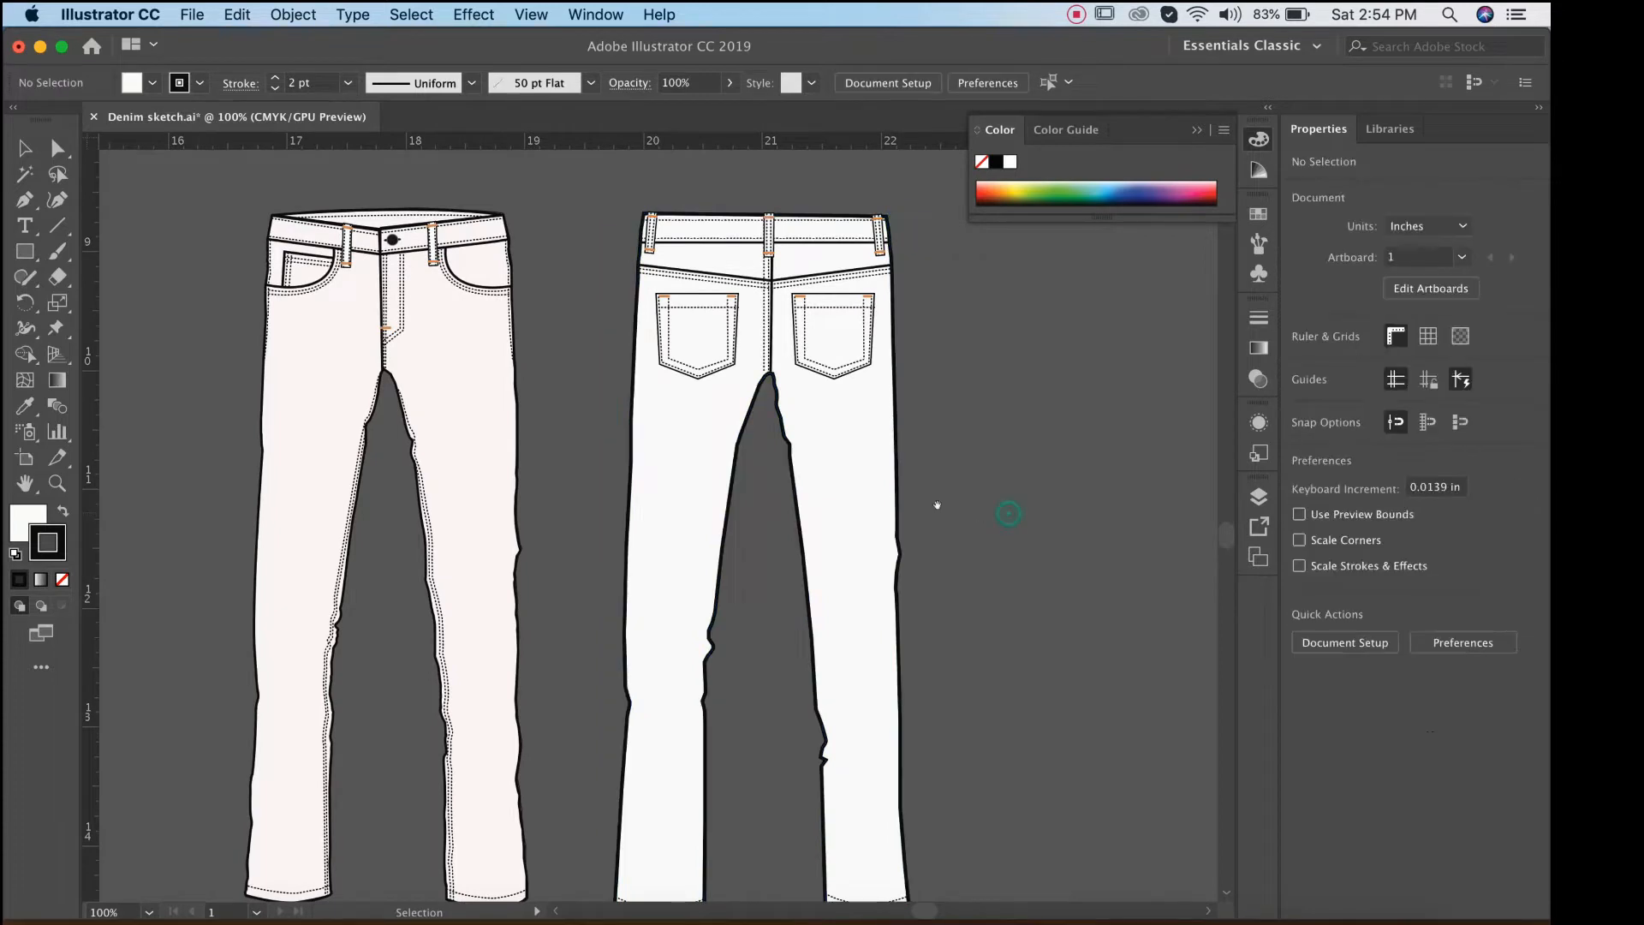
Select both the front-view and back-view jeans sketches and lock them.
left_click(806, 513, "alt+super")
left_click(695, 513, "super")
left_click_drag(755, 515, 869, 524)
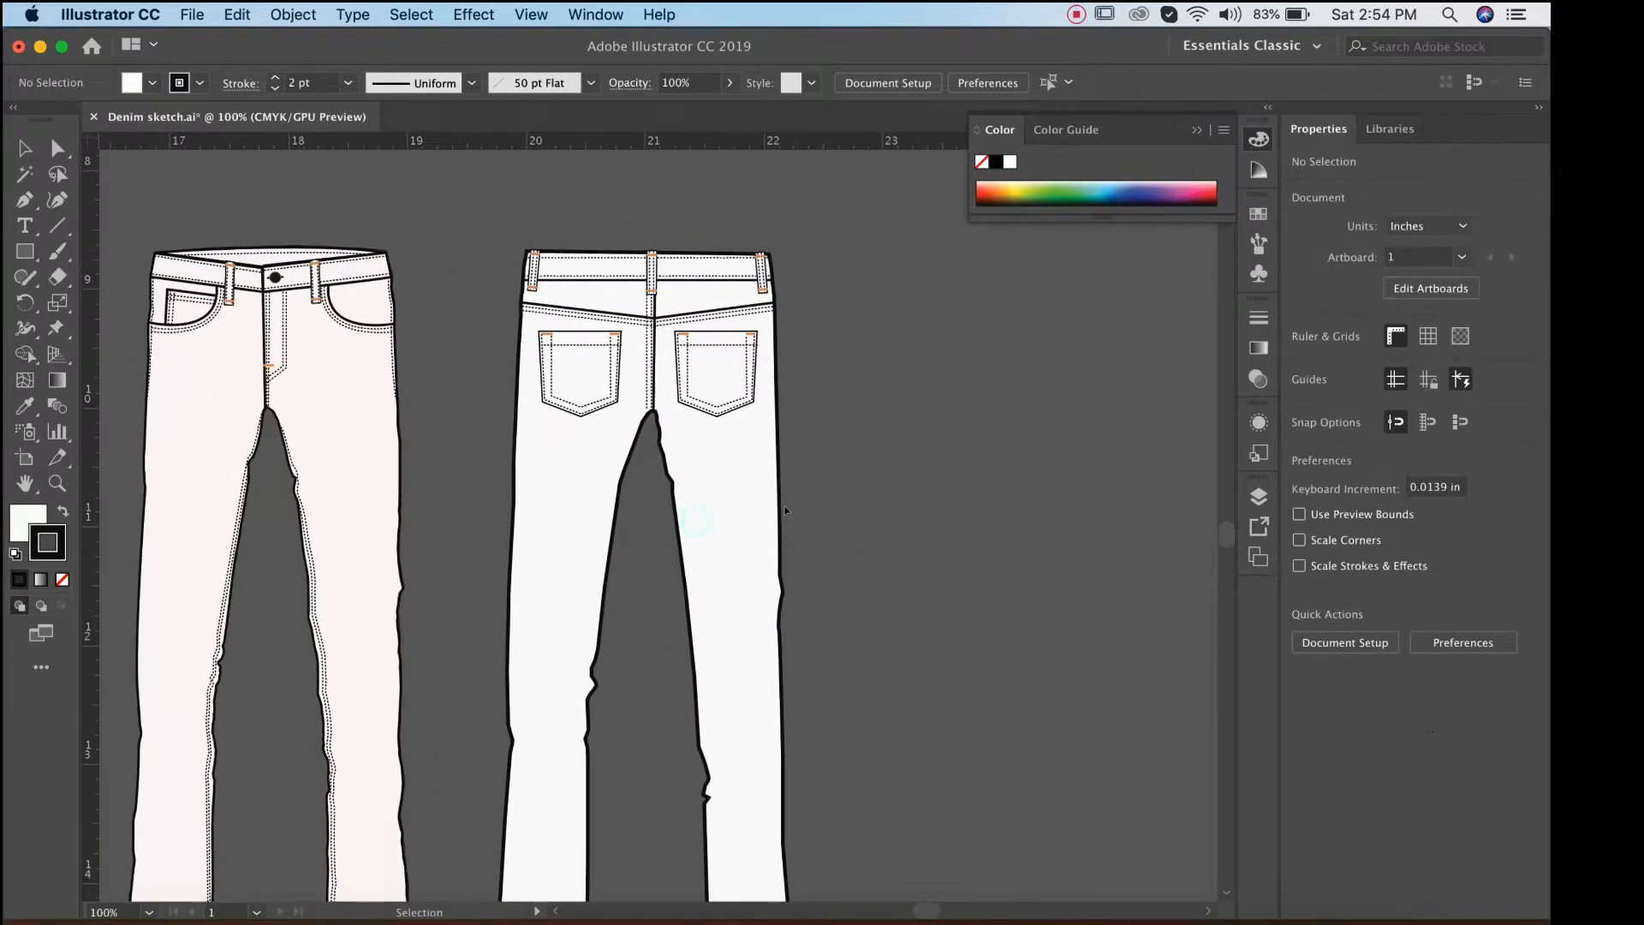
left_click(642, 512, "alt+super")
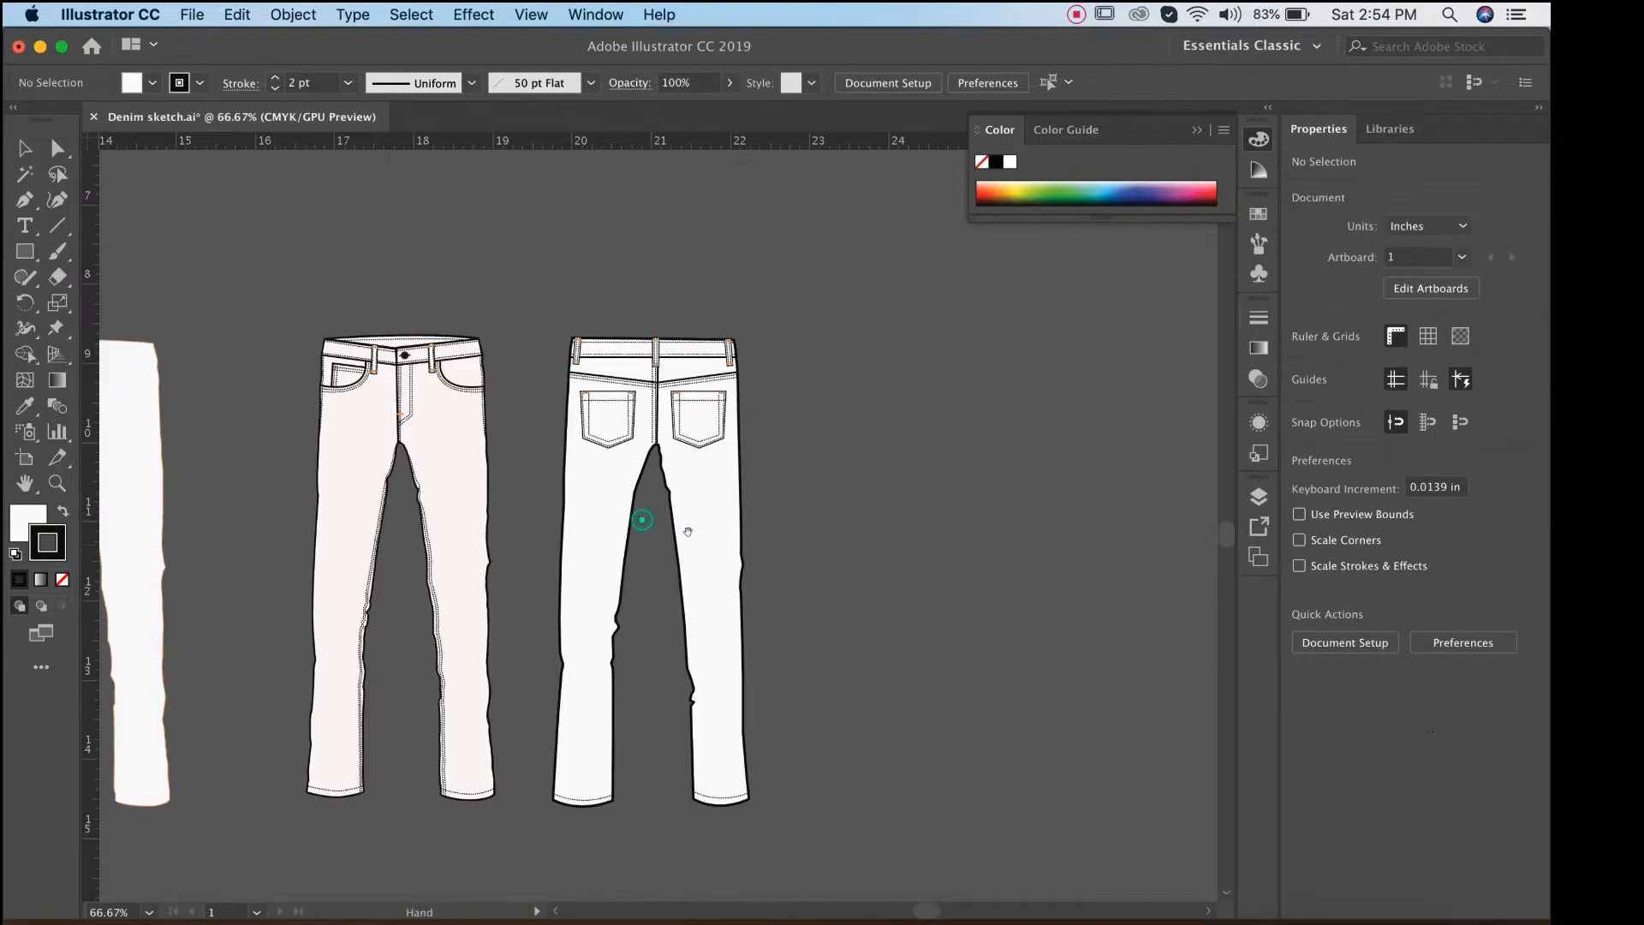
left_click_drag(671, 544, 689, 462)
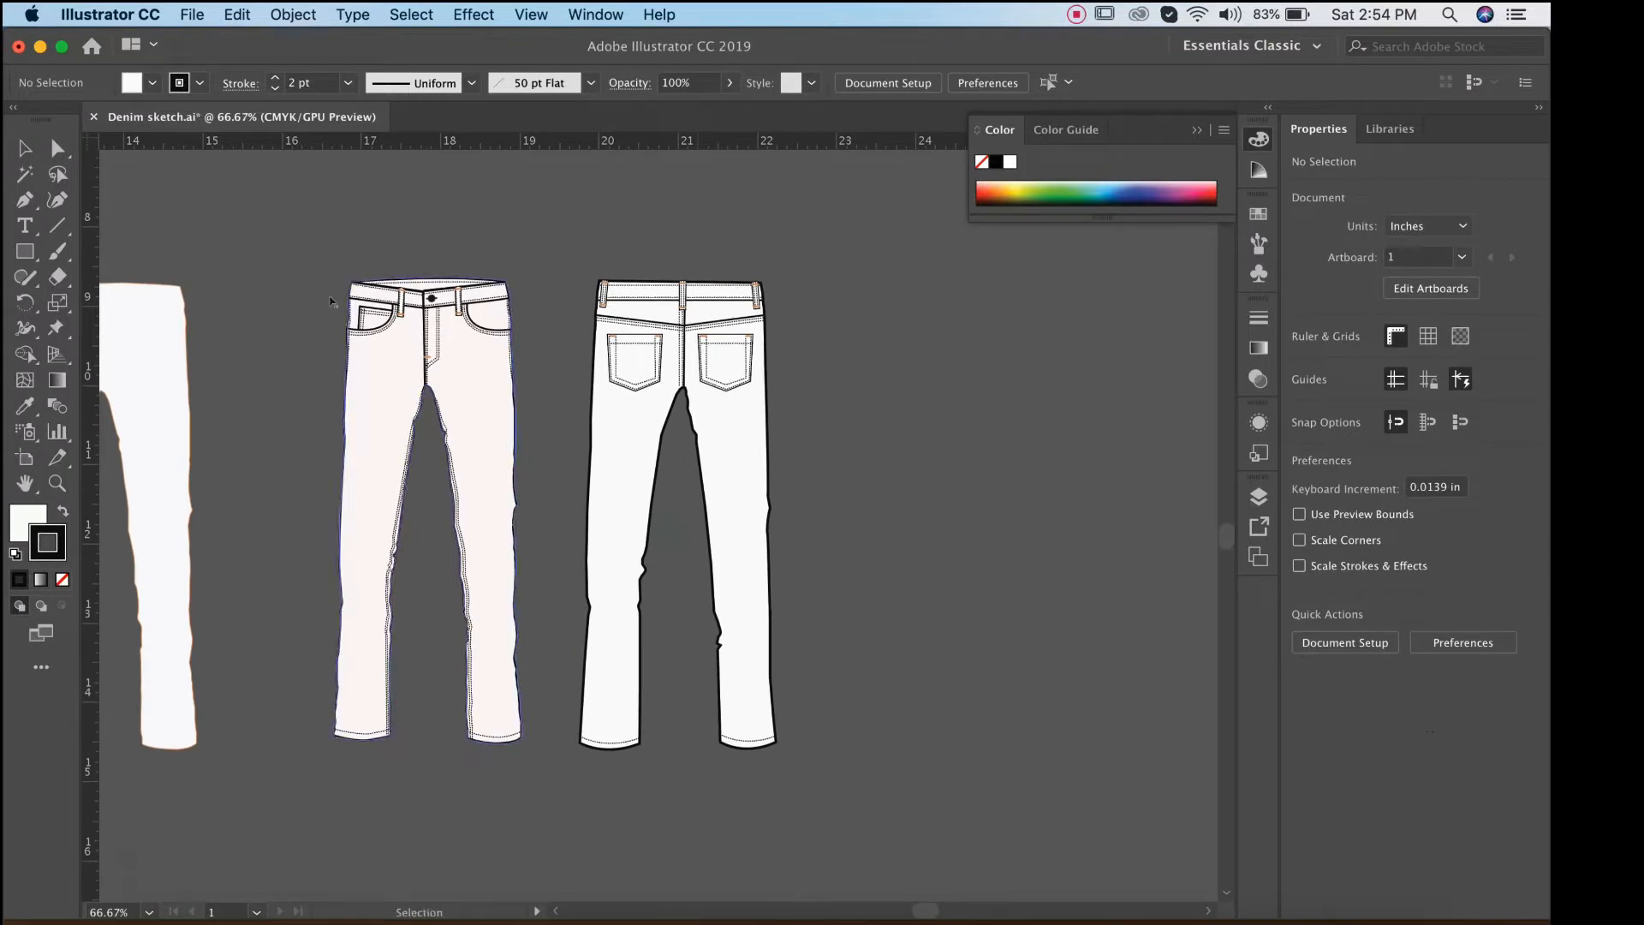
left_click_drag(298, 225, 840, 816)
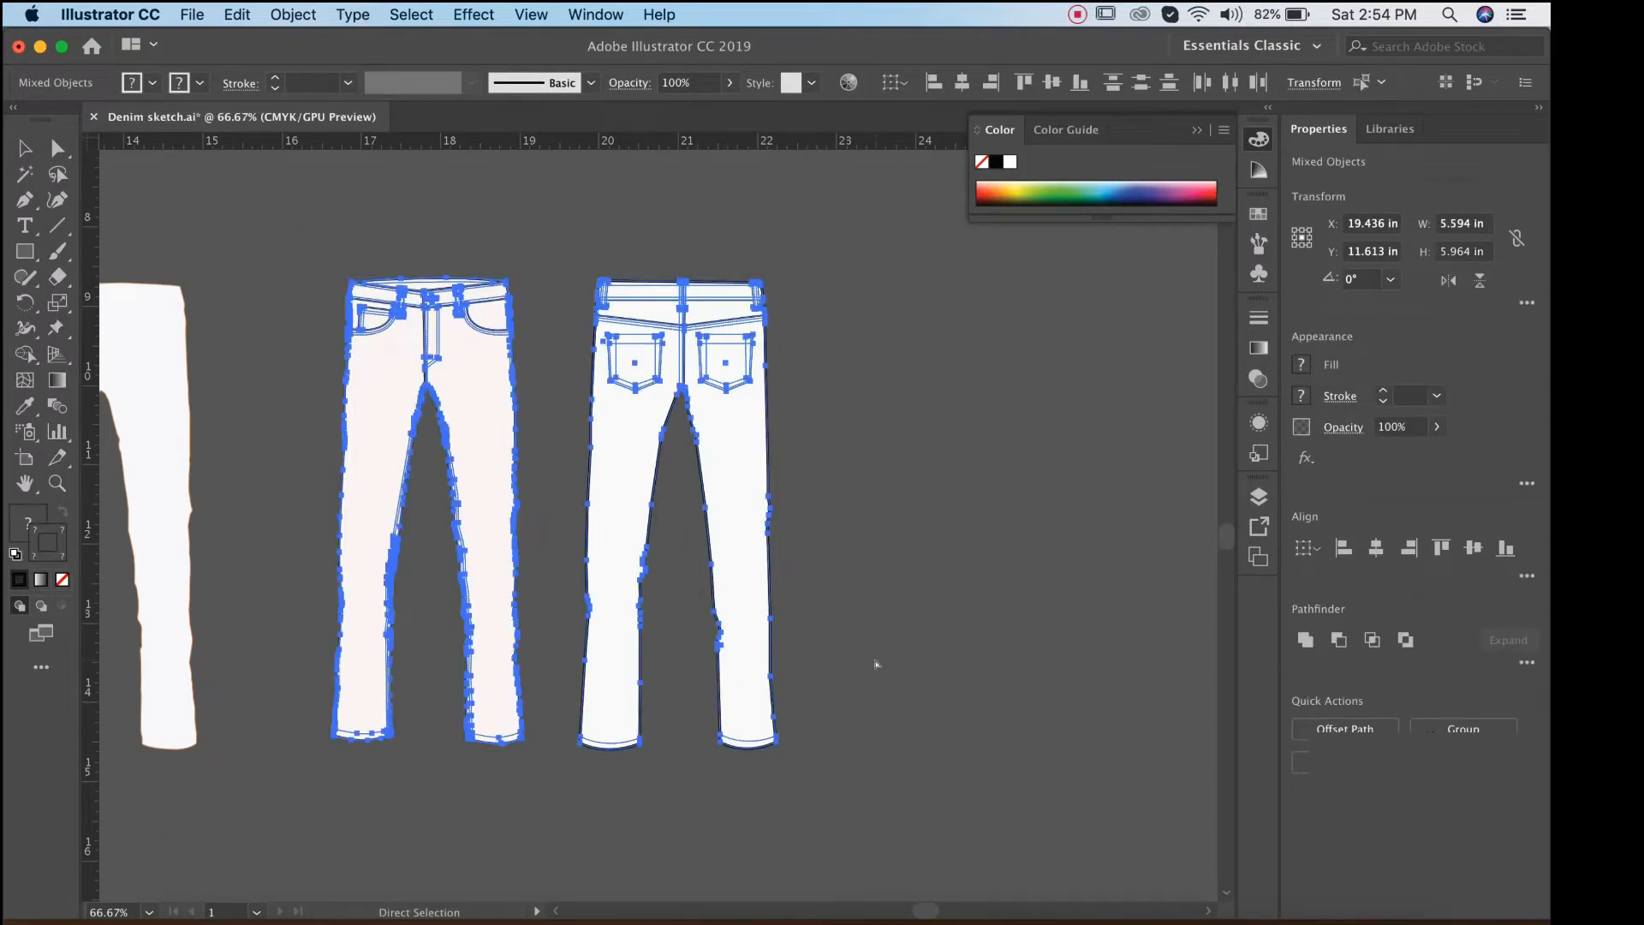
key("super+2")
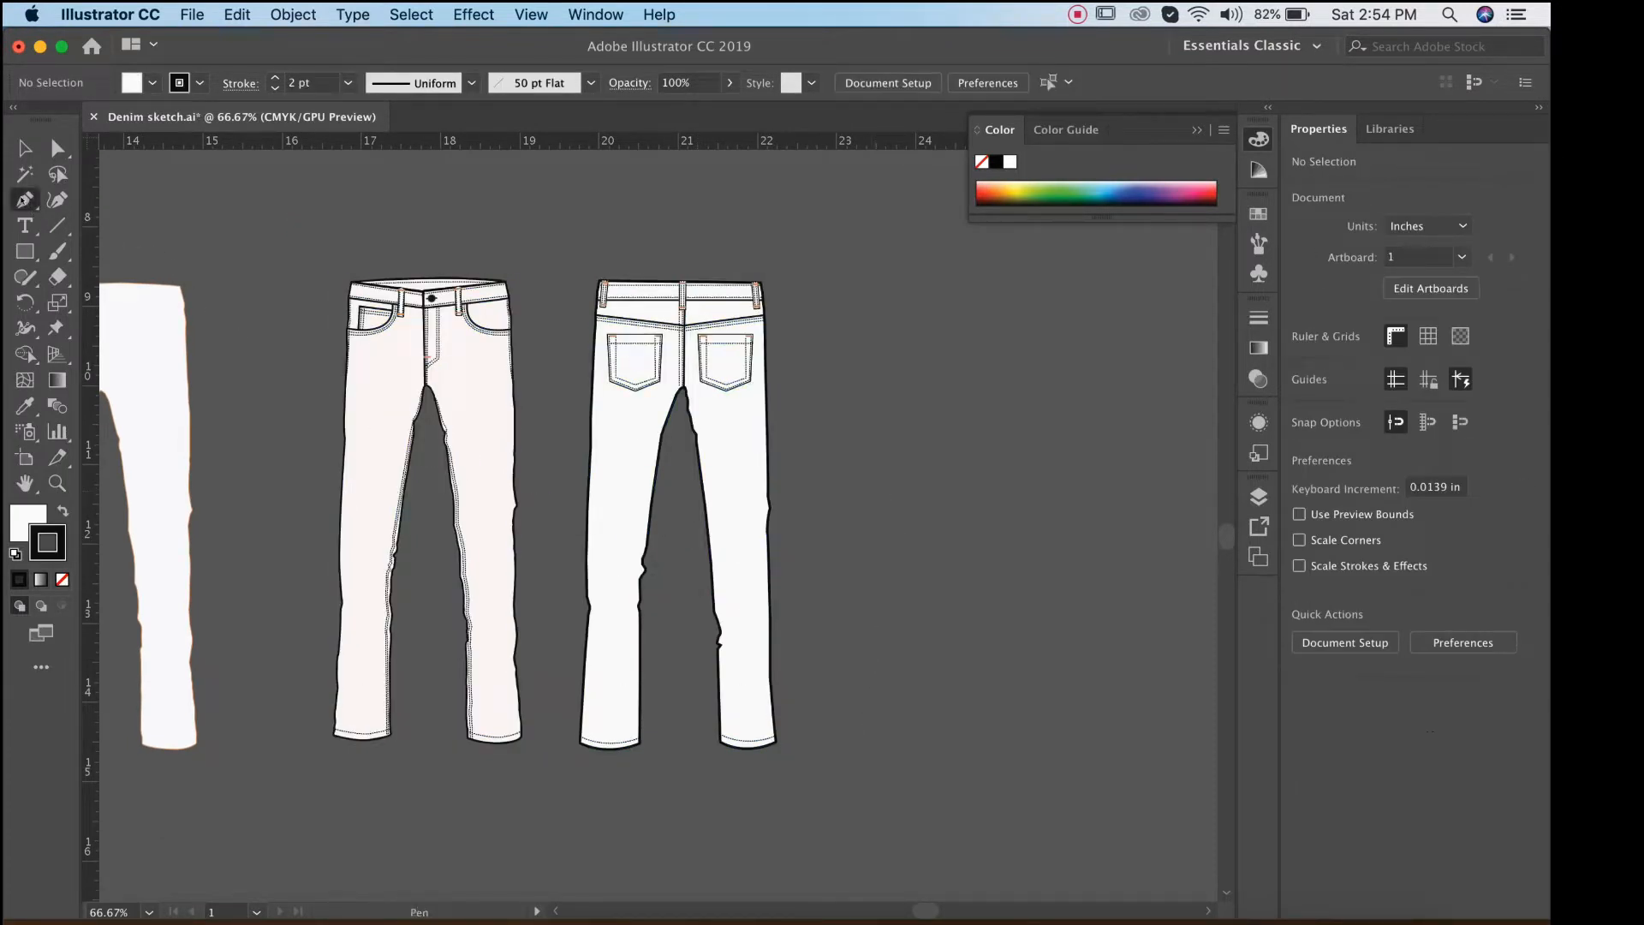
Draw one continuous random zigzag of near-horizontal lines, about 2.6 in wide, in the empty space beside the back-view jeans with the Pen tool.
left_click(775, 500, "super")
left_click(777, 502, "super")
left_click_drag(777, 500, 718, 486)
left_click(682, 480, "super")
left_click(533, 396)
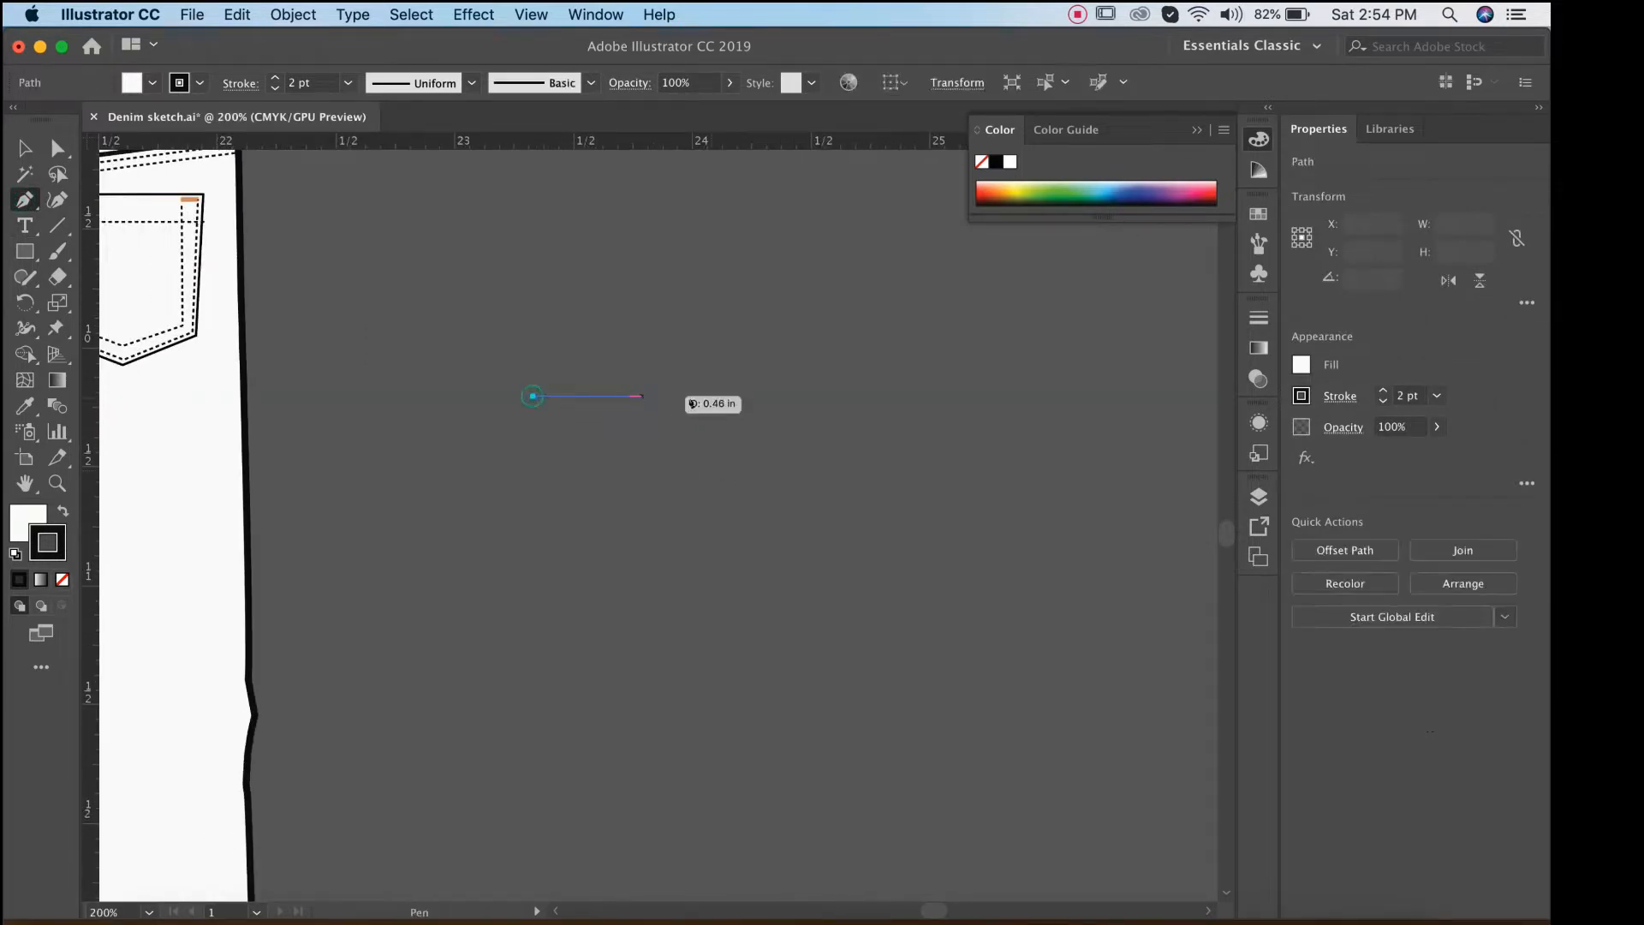
left_click(711, 403)
left_click(792, 403)
left_click(838, 410)
left_click(969, 418)
left_click(996, 437)
left_click(937, 437)
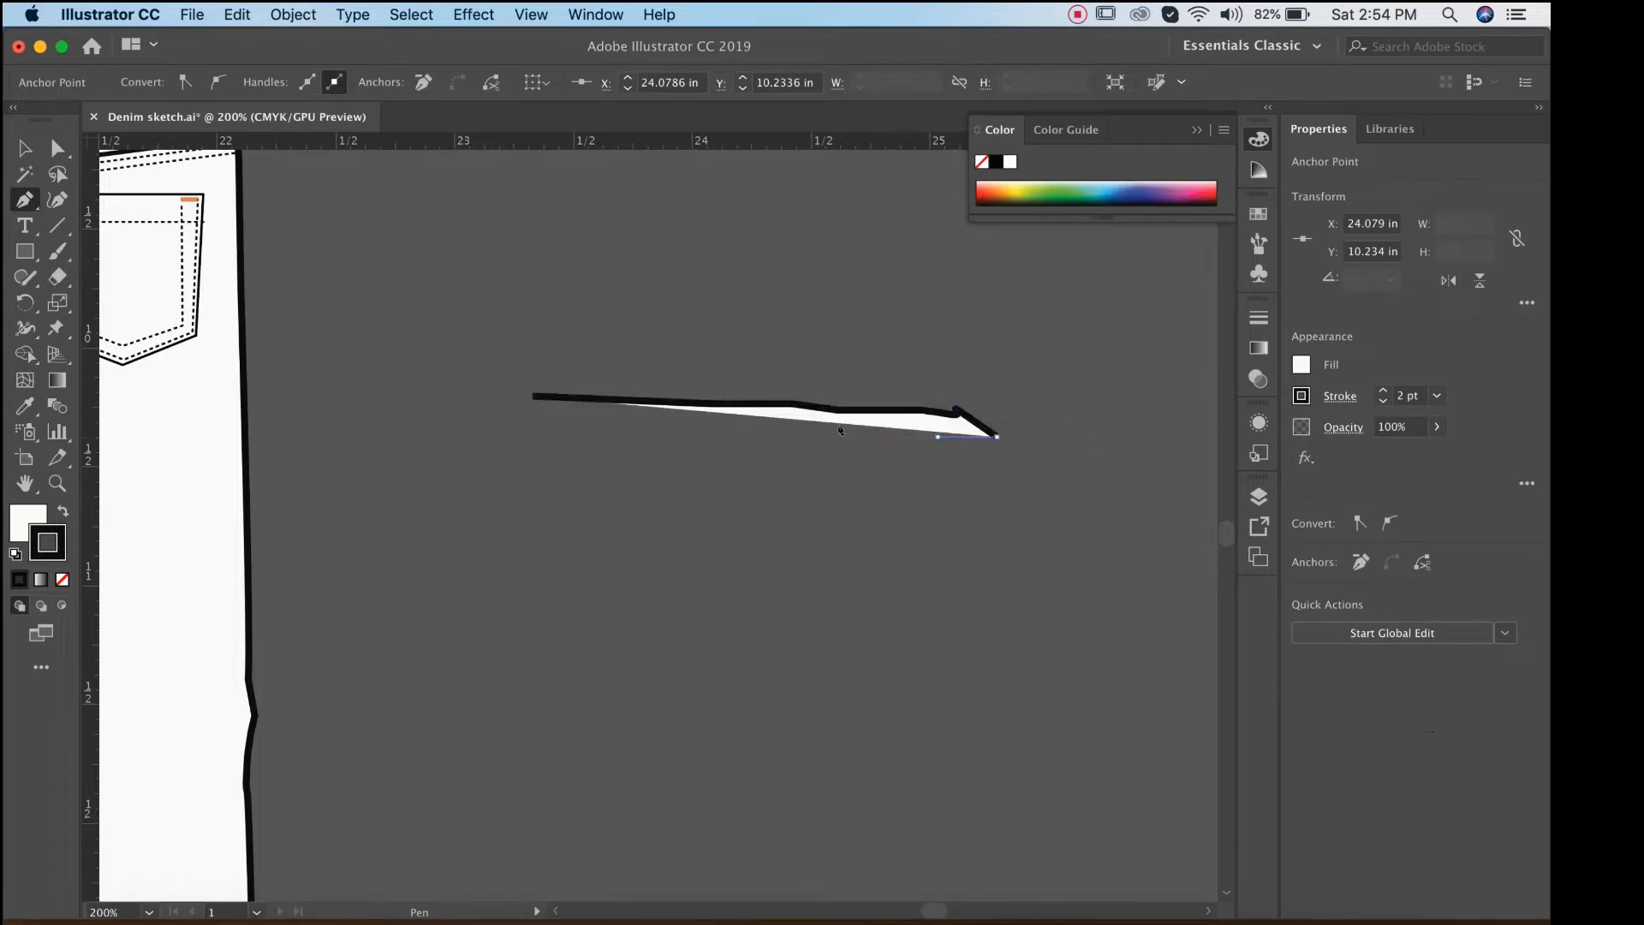
left_click(849, 427)
left_click(781, 416)
left_click(676, 416)
left_click(613, 411)
left_click(546, 416)
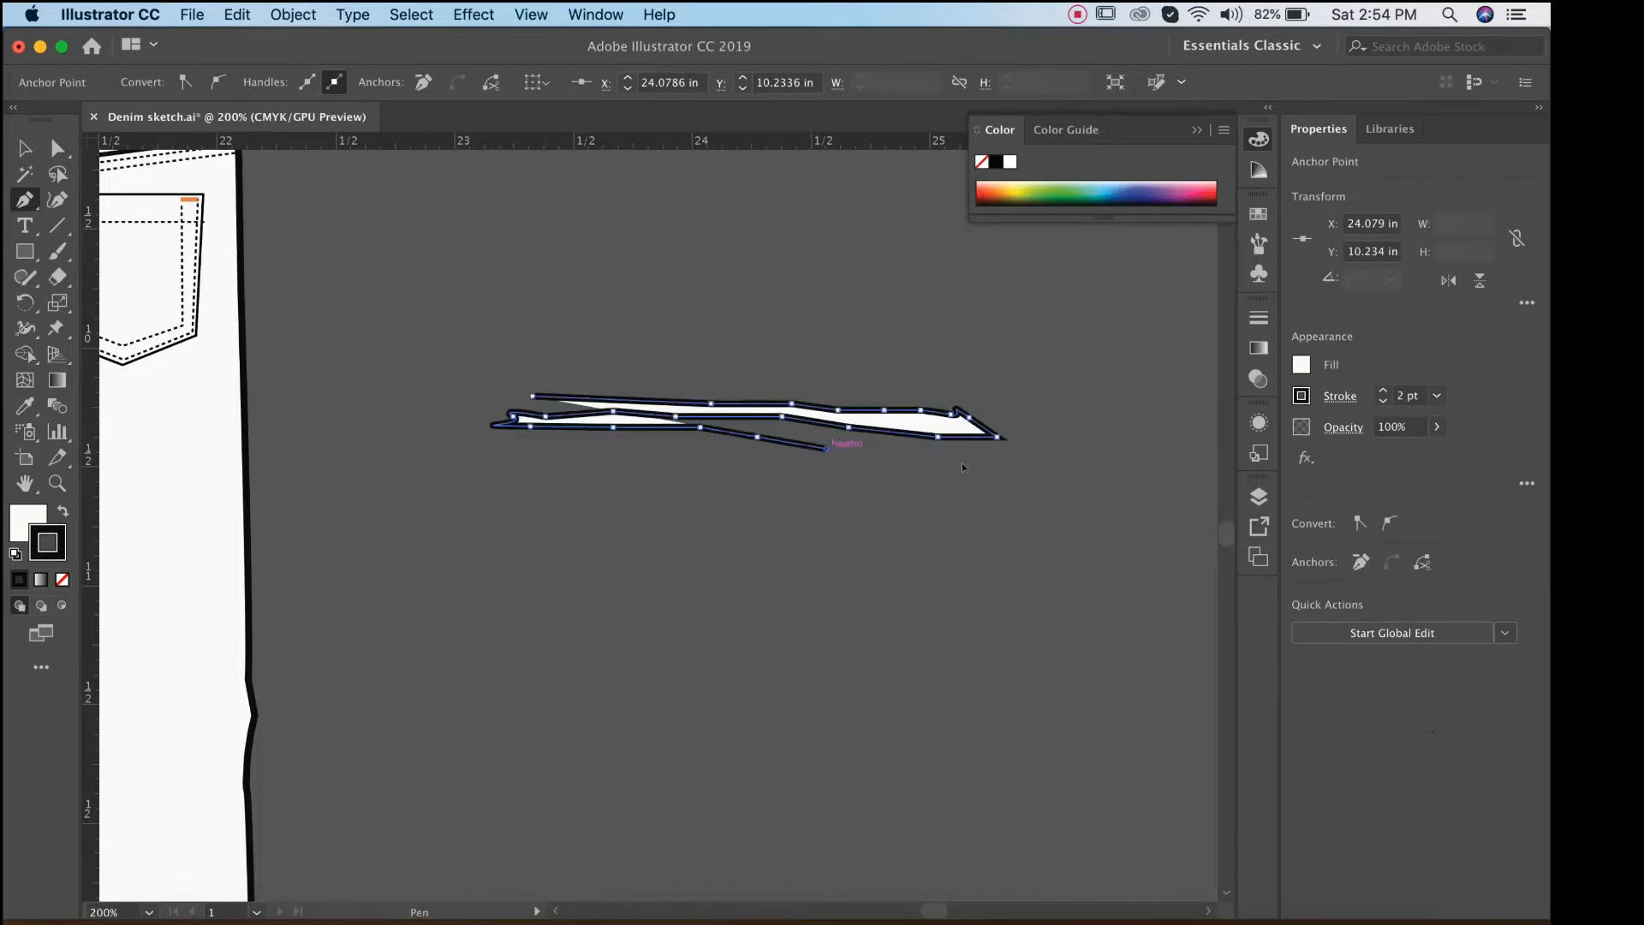
left_click(929, 460)
left_click(1012, 460)
left_click(996, 467)
left_click(887, 473)
left_click(780, 462)
left_click(642, 452)
left_click(587, 451)
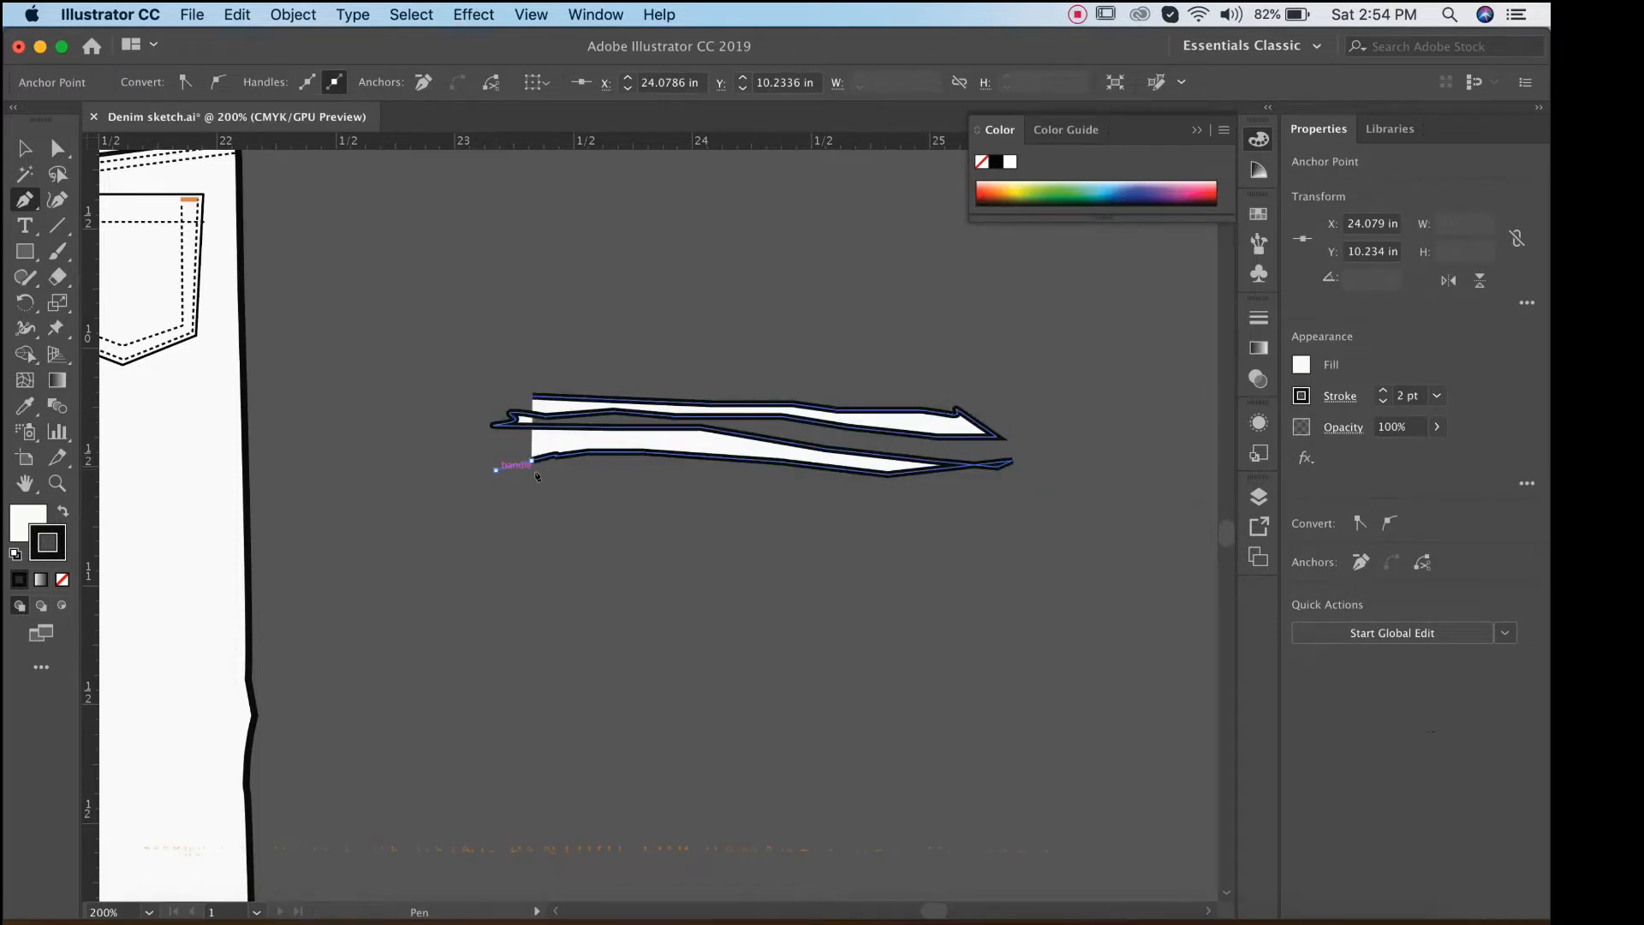
left_click(465, 469)
left_click(562, 473)
left_click(652, 478)
left_click(791, 477)
left_click(901, 487)
left_click(959, 486)
left_click(1021, 486)
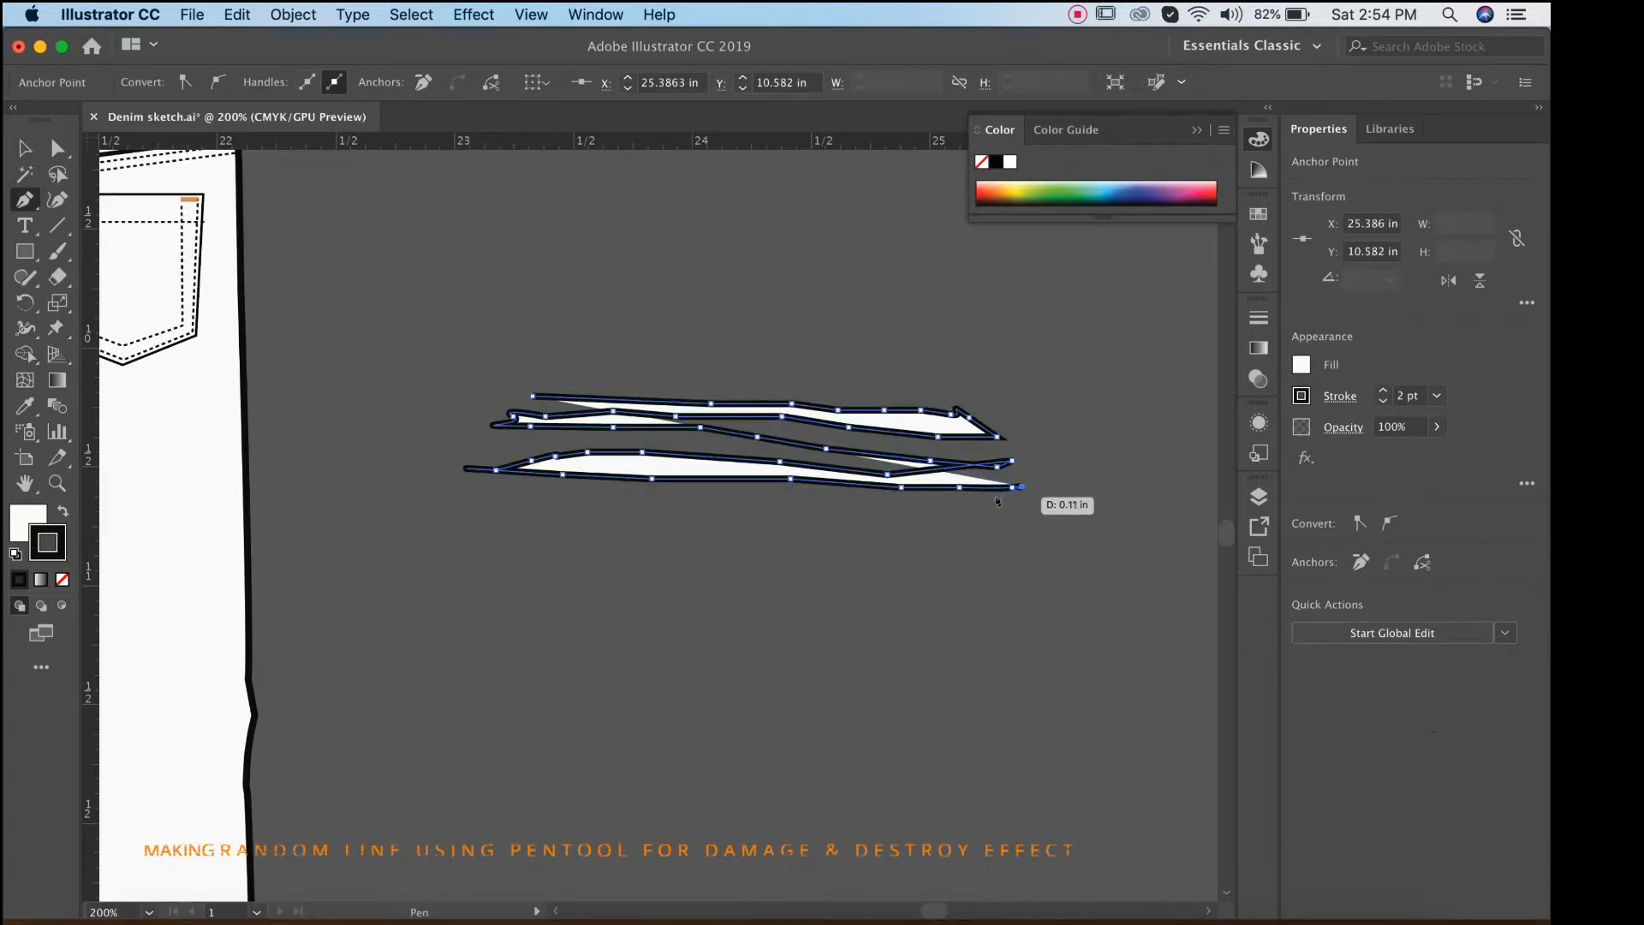
left_click(997, 497)
left_click(843, 497)
left_click(788, 498)
left_click(732, 498)
left_click(682, 493)
left_click(655, 492)
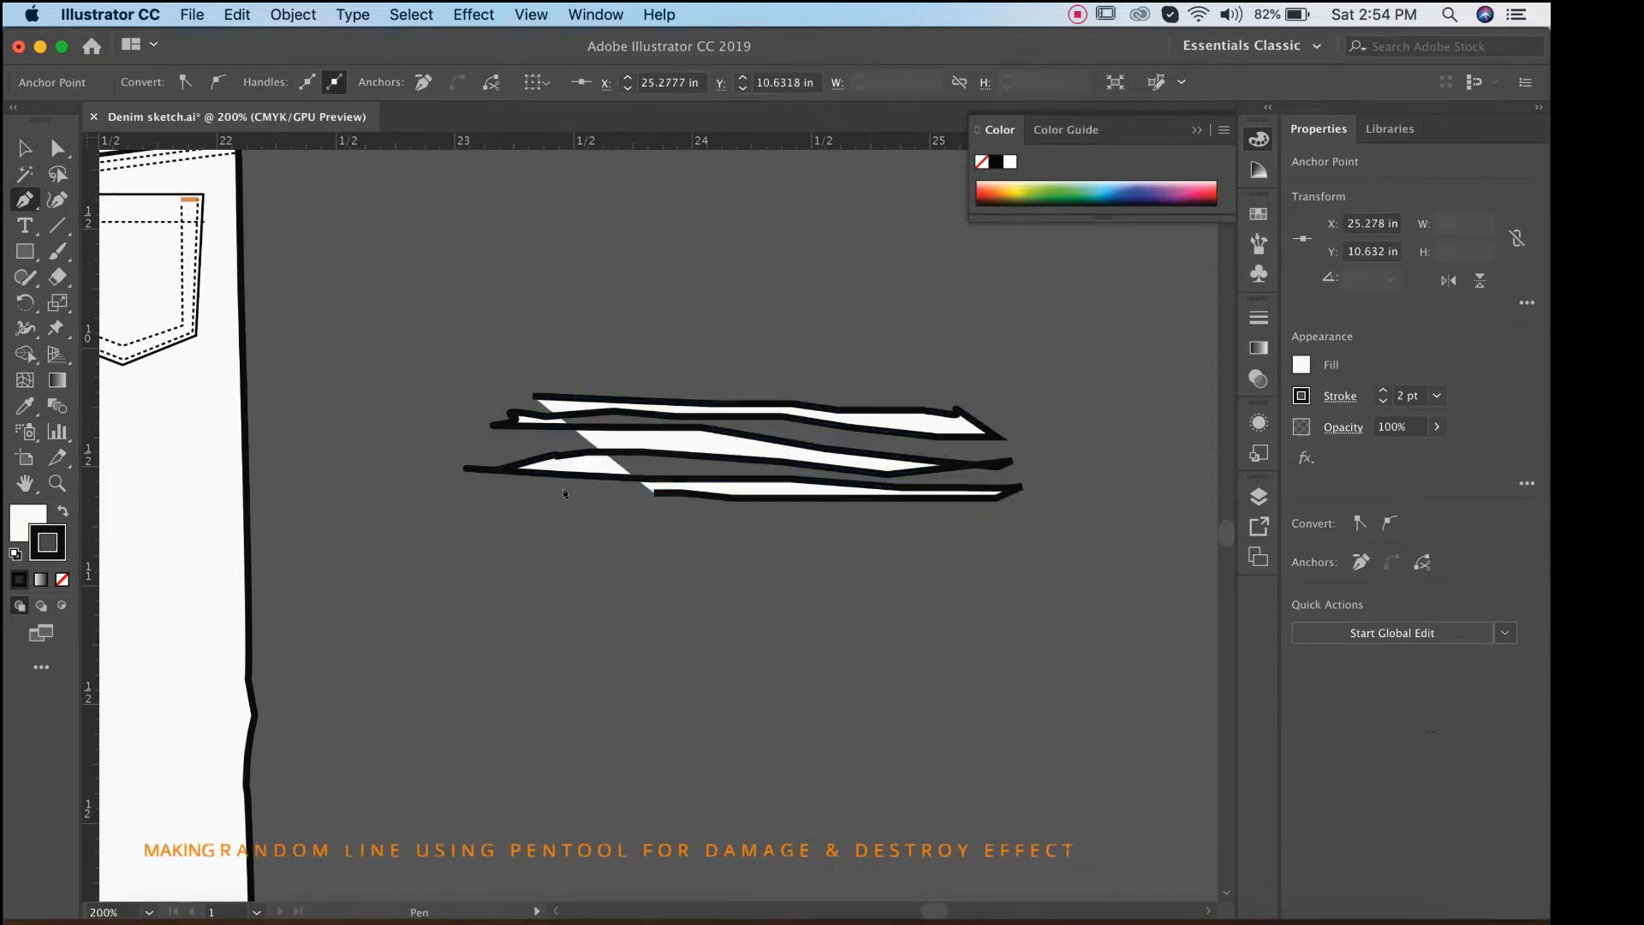
left_click(625, 492)
left_click(574, 490)
left_click_drag(528, 492, 509, 491)
left_click(552, 522)
left_click(594, 522)
left_click(621, 520)
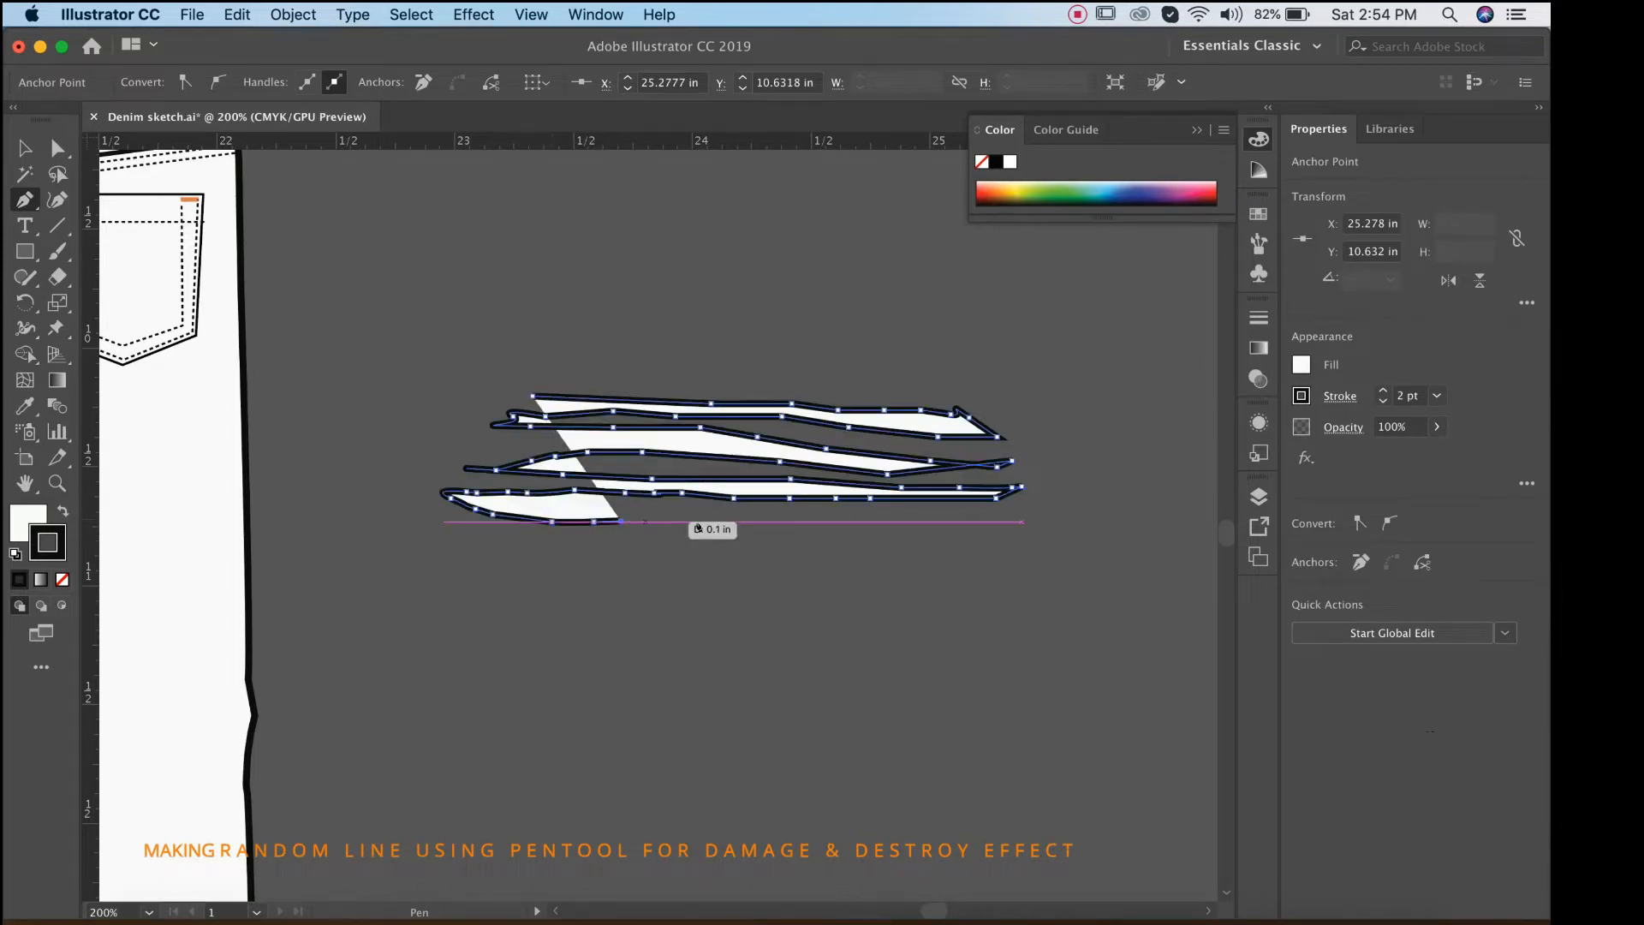
left_click(646, 522)
left_click(679, 522)
left_click(705, 522)
left_click(738, 522)
left_click(784, 523)
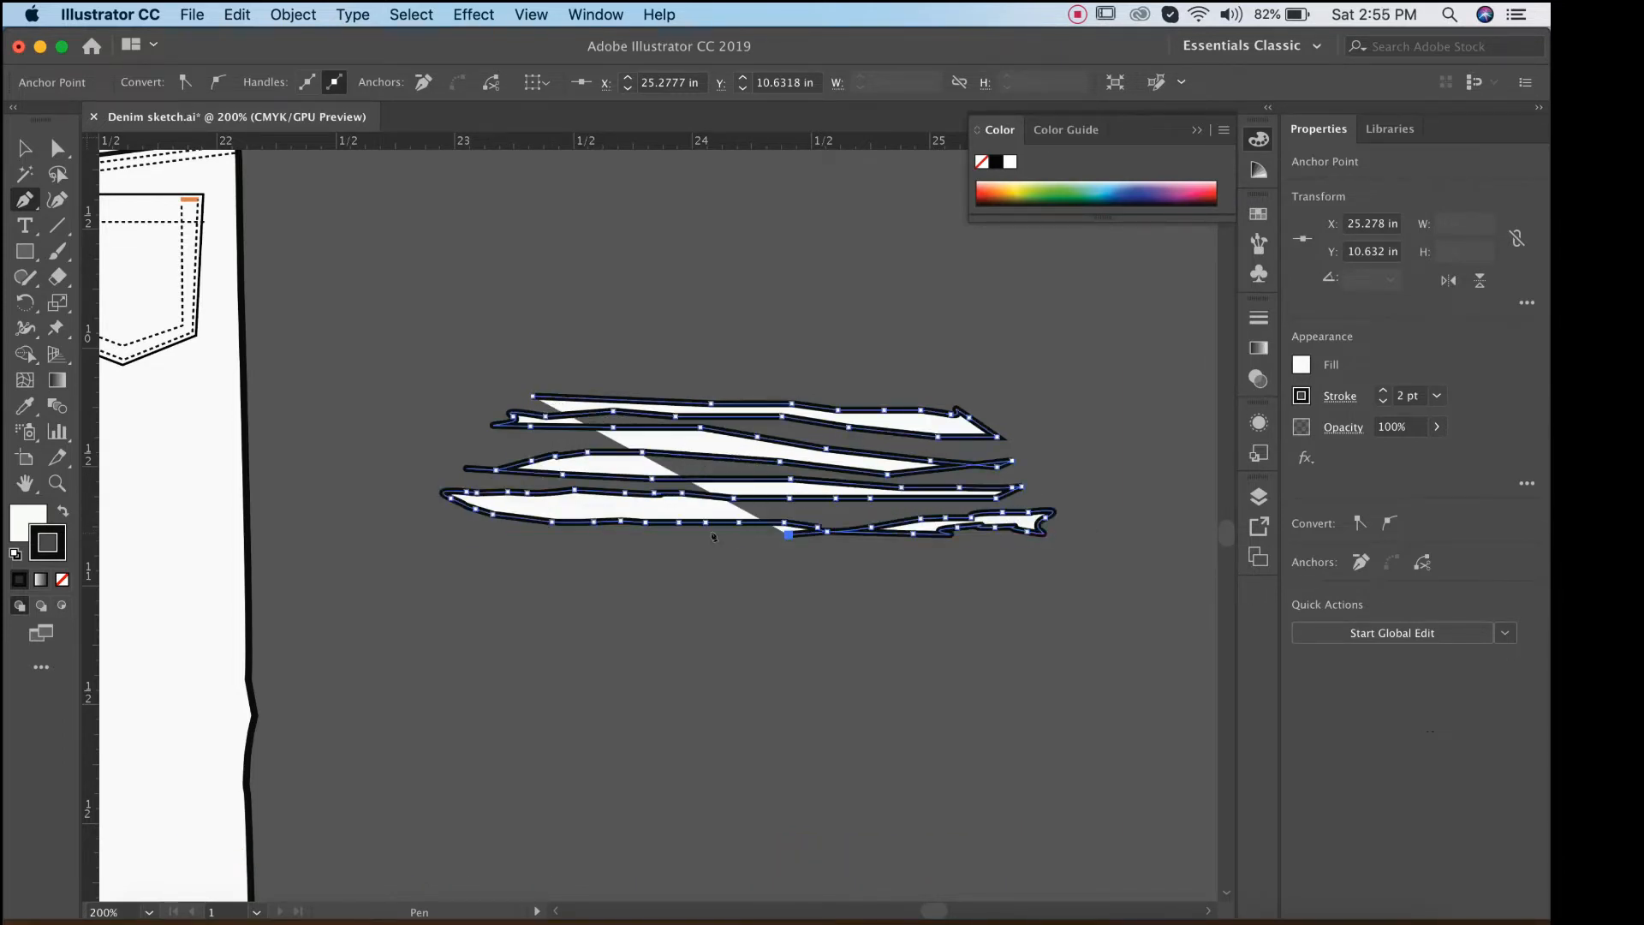
left_click(634, 535)
left_click(551, 525)
left_click(511, 532)
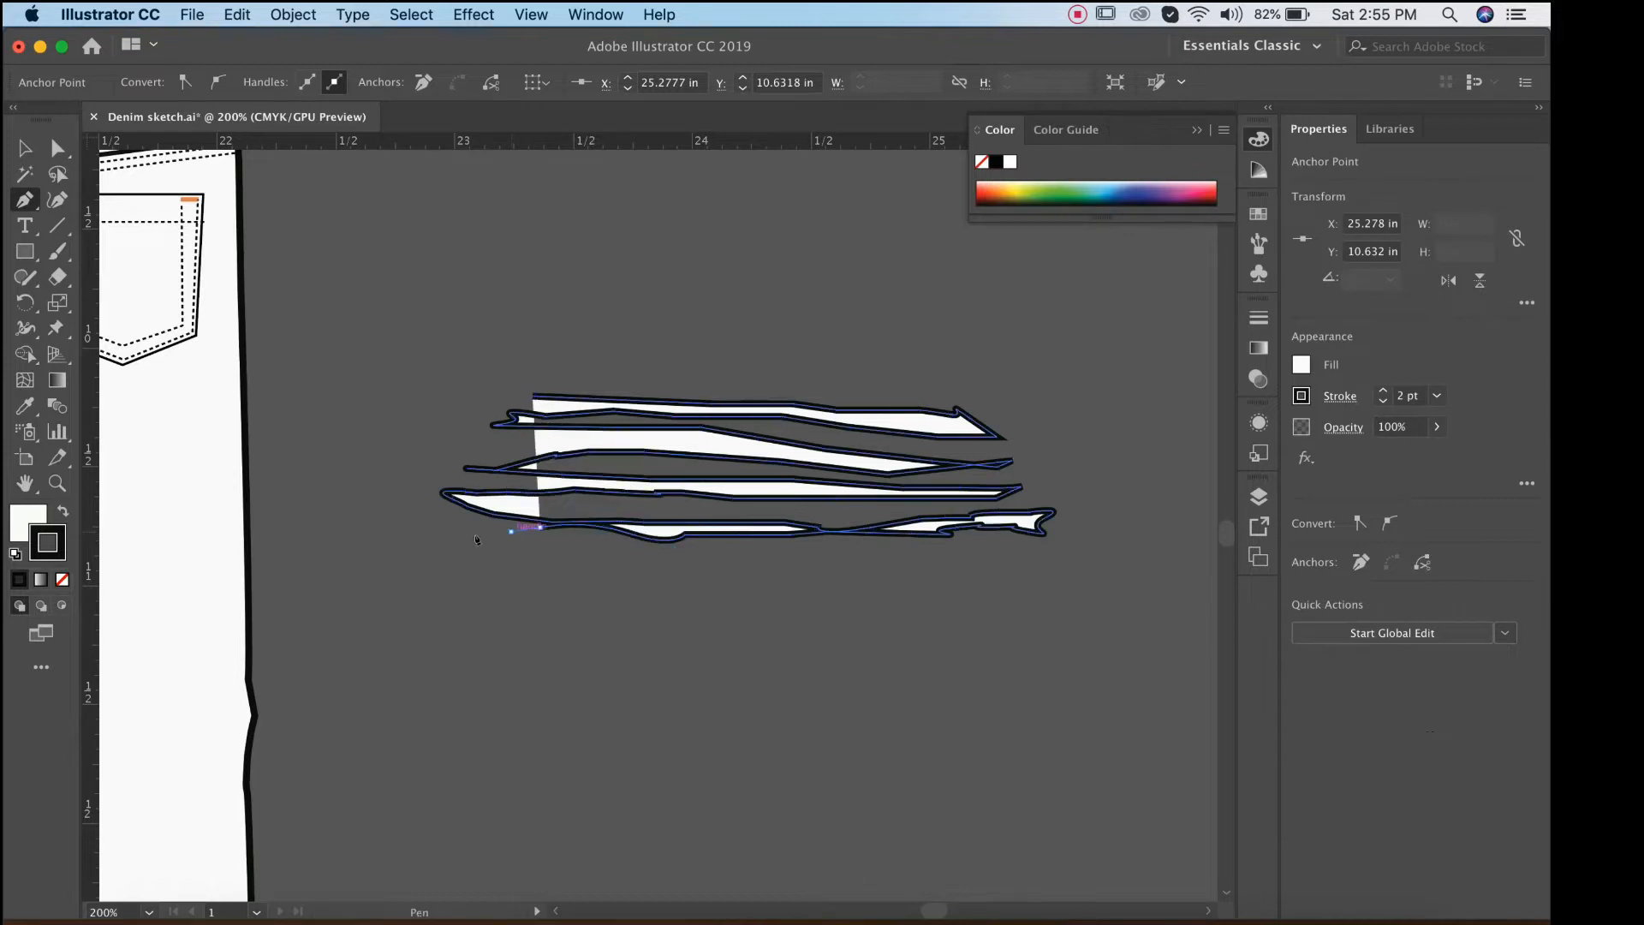
left_click(482, 535)
left_click(475, 553)
left_click(528, 552)
left_click(604, 556)
left_click(649, 562)
left_click(701, 562)
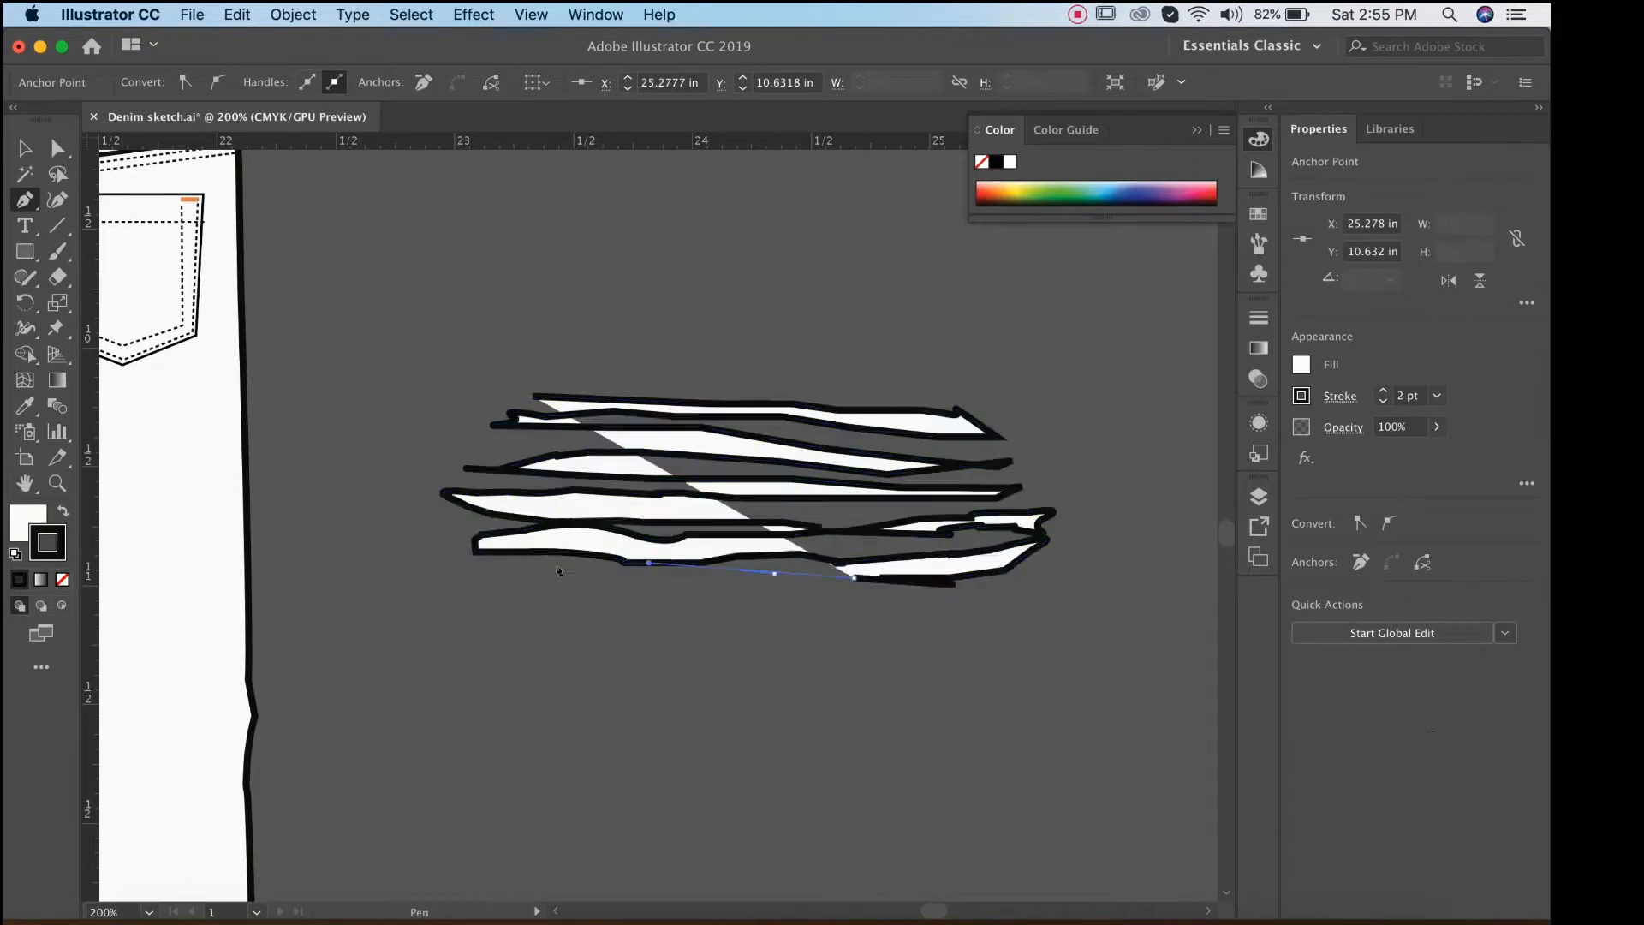
Remove the zigzag path's fill and set its stroke weight to 0.75 pt.
left_click(25, 147)
left_click(61, 581)
left_click_drag(747, 396, 748, 458)
left_click(1437, 396)
left_click(1467, 468)
left_click(1068, 400)
Duplicate the zigzag path and lay the copy over the original with a slight vertical offset.
key("super+minus")
left_click_drag(789, 529, 769, 391)
left_click_drag(769, 391, 769, 412)
left_click(773, 528)
key("super+equal")
key("super+equal")
left_click_drag(876, 508, 834, 479)
left_click(829, 537)
Turn the zigzag copy by 180° and nudge it slightly upward over the other lines.
left_click_drag(1159, 554, 282, 446)
key("Up")
key("Up")
key("Up")
left_click(714, 639)
Overlap further zigzag lines with small offsets to build a dense scratch patch about 2.6 in wide and 0.7 in high.
left_click_drag(705, 532, 685, 477)
left_click_drag(735, 368, 734, 423)
left_click(688, 549)
left_click_drag(631, 433, 631, 466)
left_click(706, 575)
mouse_move(729, 503)
left_mouse_down()
mouse_move(653, 583)
mouse_move(781, 550)
left_mouse_up()
left_click(745, 545)
key("super+minus")
key("super+minus")
key("super+equal")
left_click_drag(720, 302, 734, 587)
left_click(734, 591)
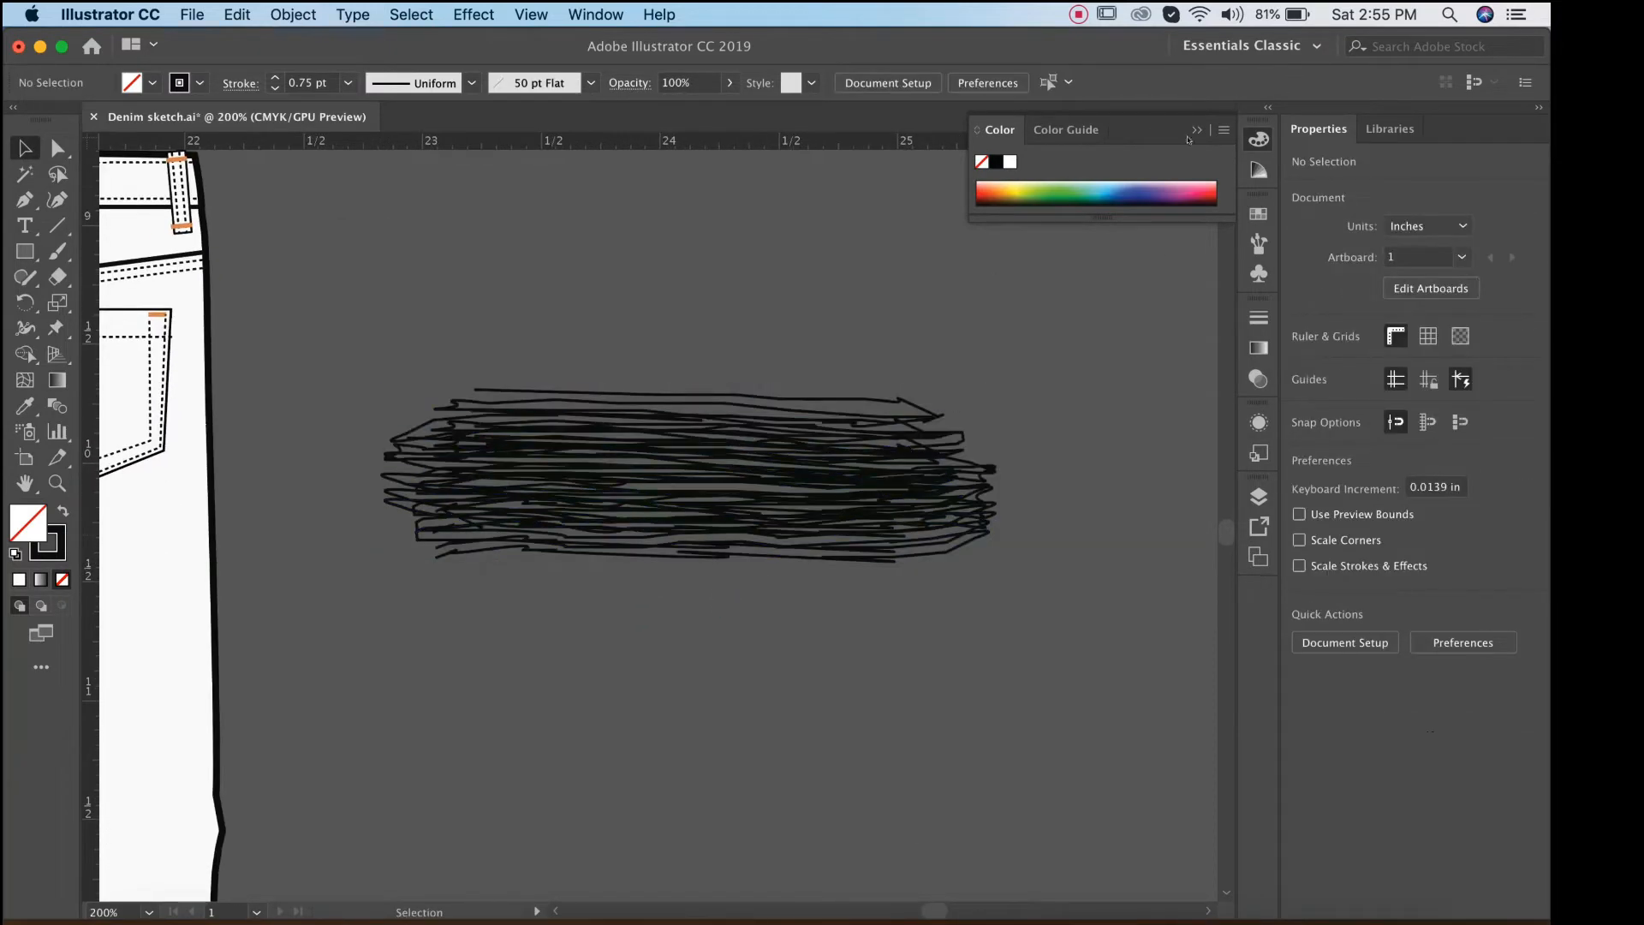
Select the whole scratch patch and enable Scale Strokes & Effects in its Scale transform options, keeping the uniform scale at 100%.
left_click(1197, 131)
left_click_drag(696, 660, 769, 659)
left_click_drag(732, 310, 1079, 624)
right_click(933, 488)
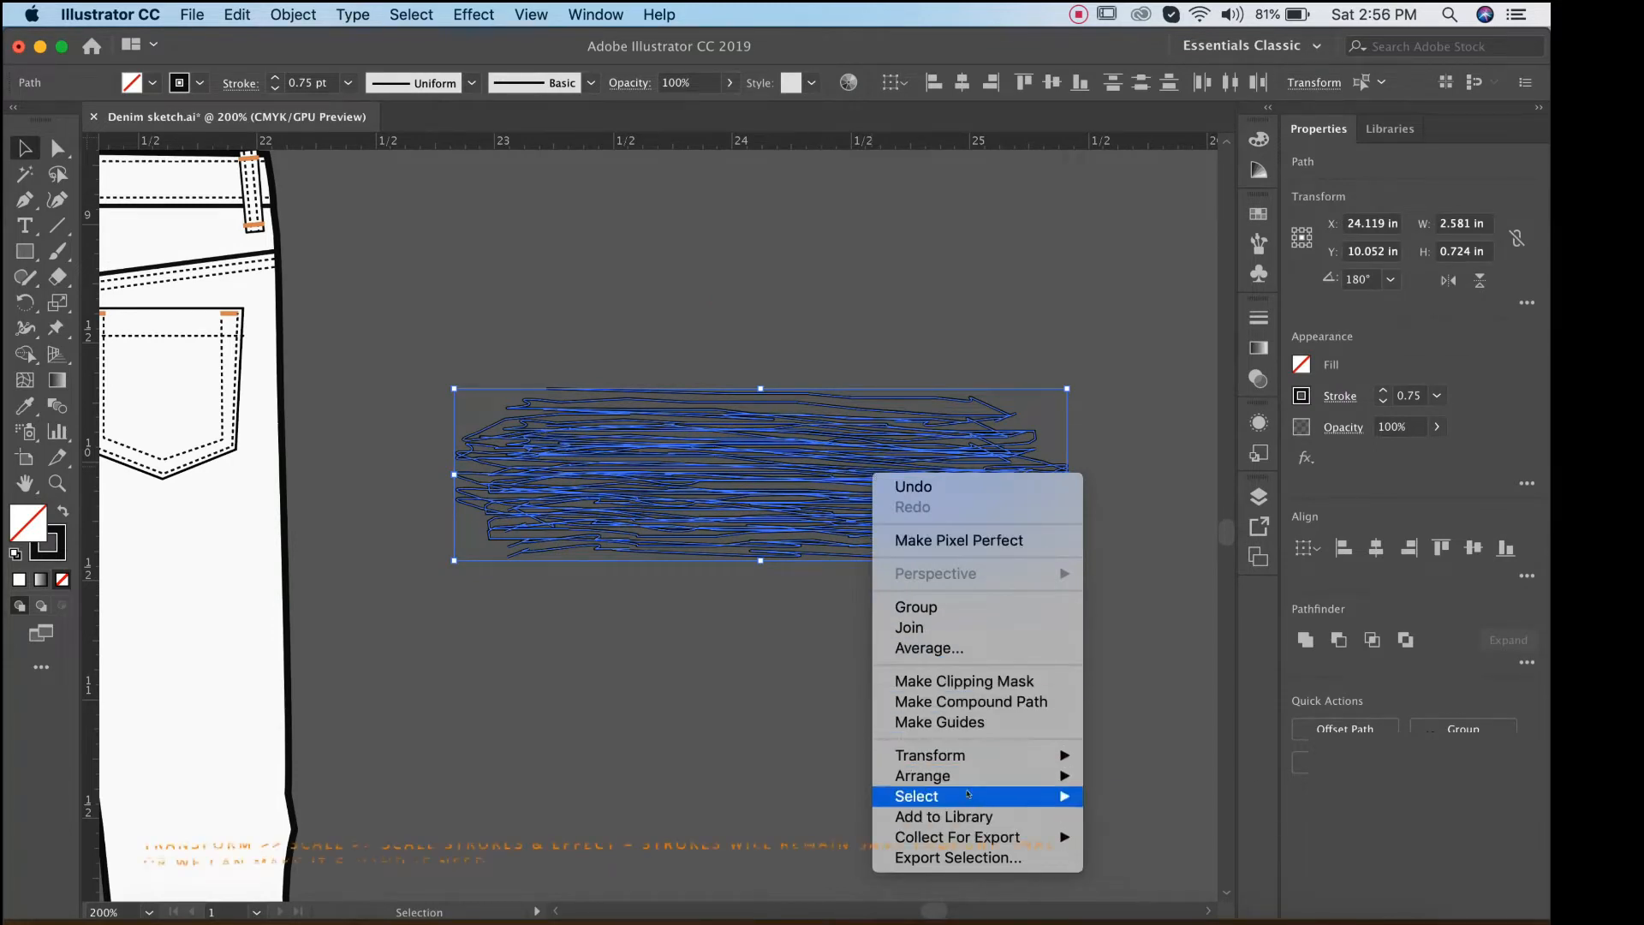
mouse_move(959, 755)
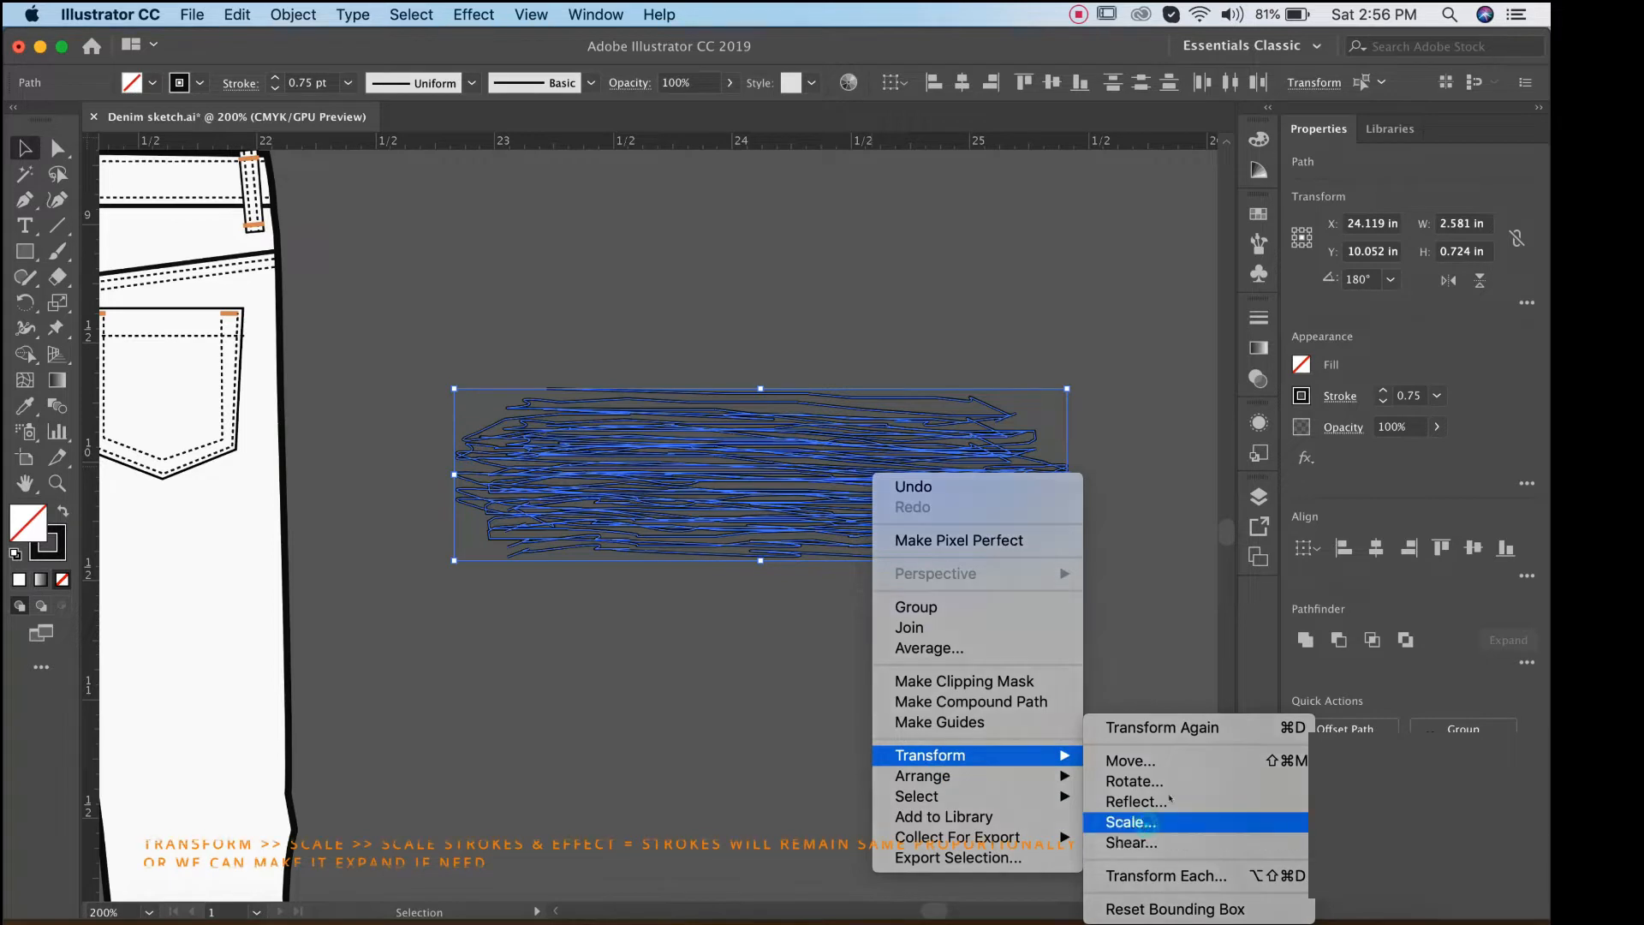
left_click(1139, 822)
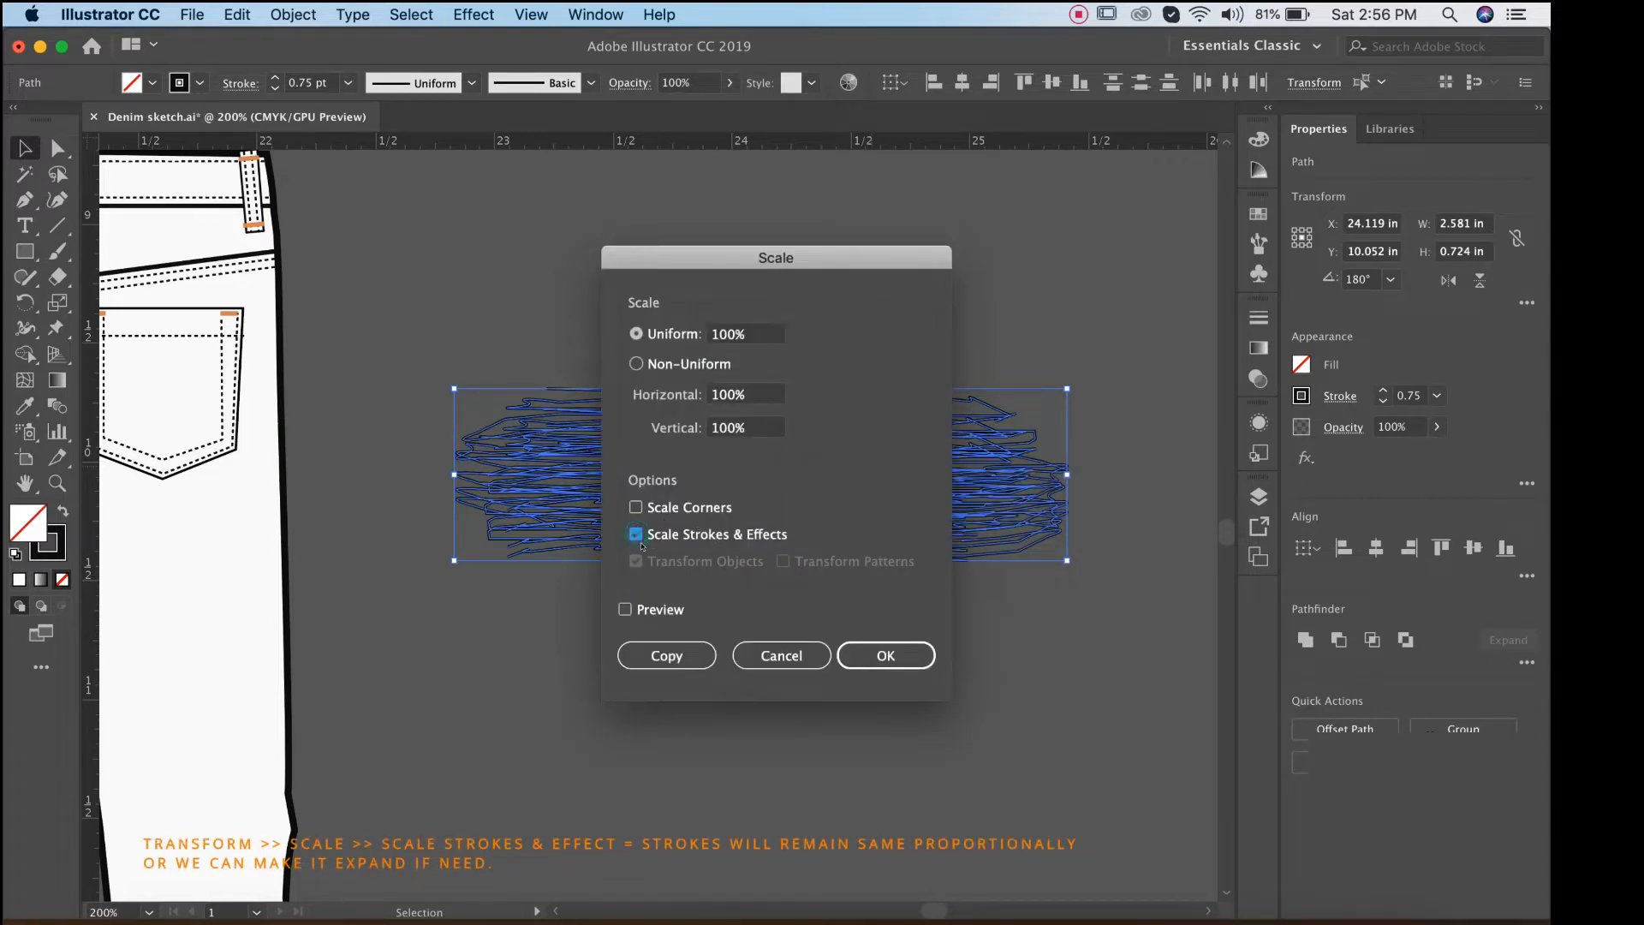
left_click(890, 656)
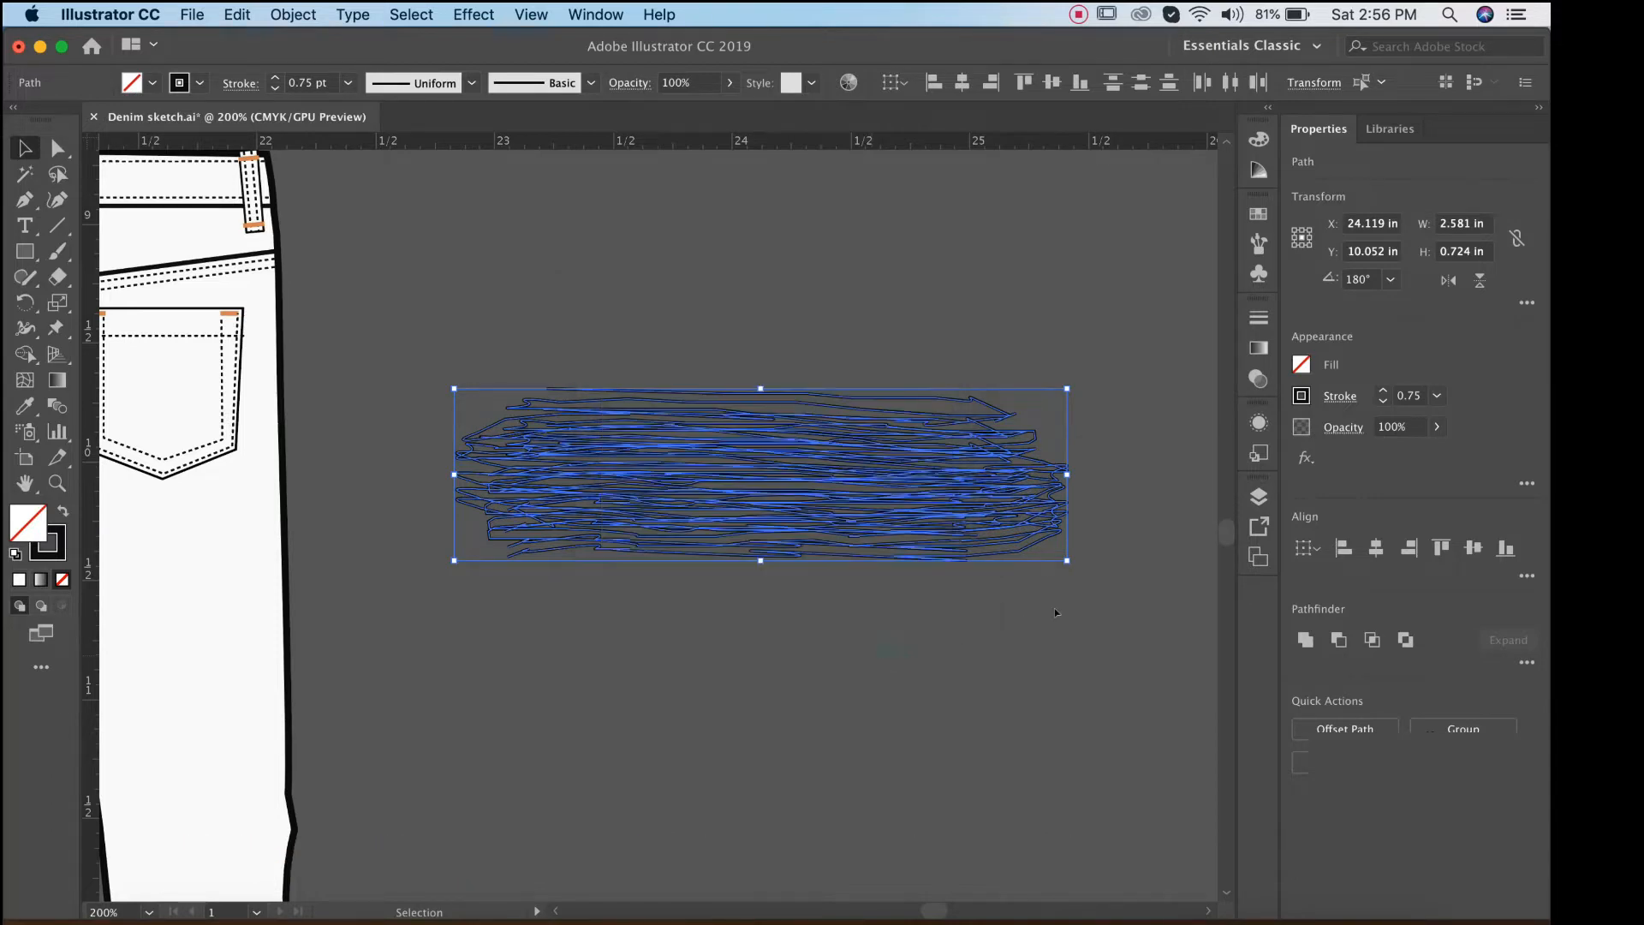
Scale the scratch patch down proportionally to about 1.35 in wide and 0.38 in high.
mouse_move(1066, 561)
left_mouse_down()
mouse_move(1083, 561)
mouse_move(773, 477)
left_mouse_up()
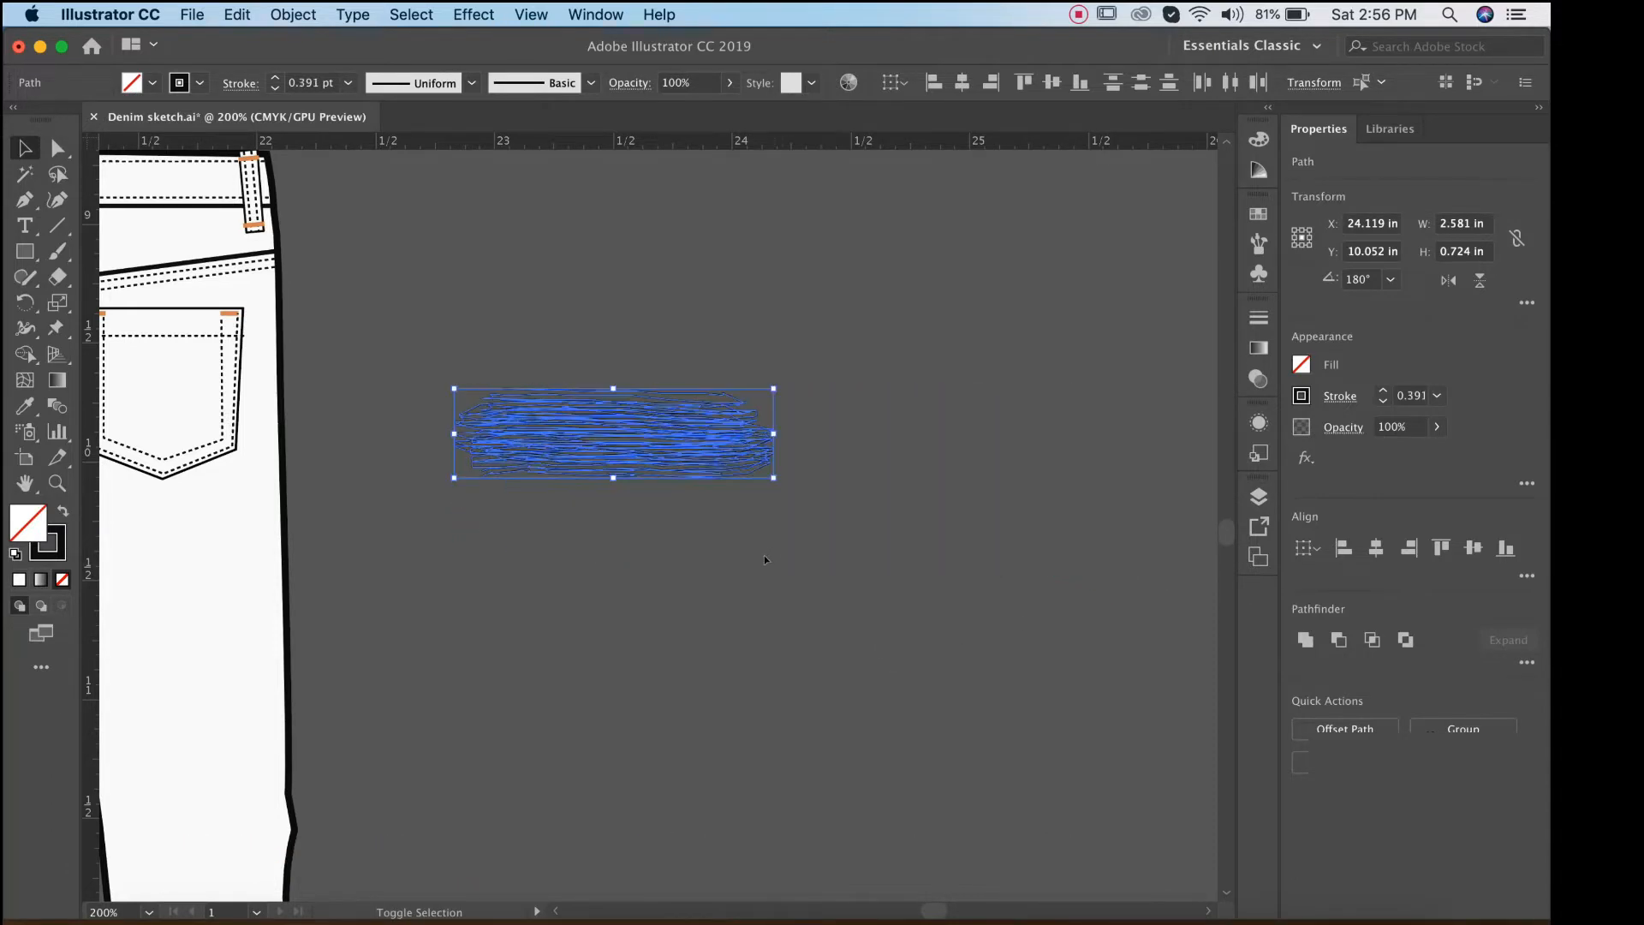
left_click(764, 558)
left_click_drag(466, 512, 873, 577)
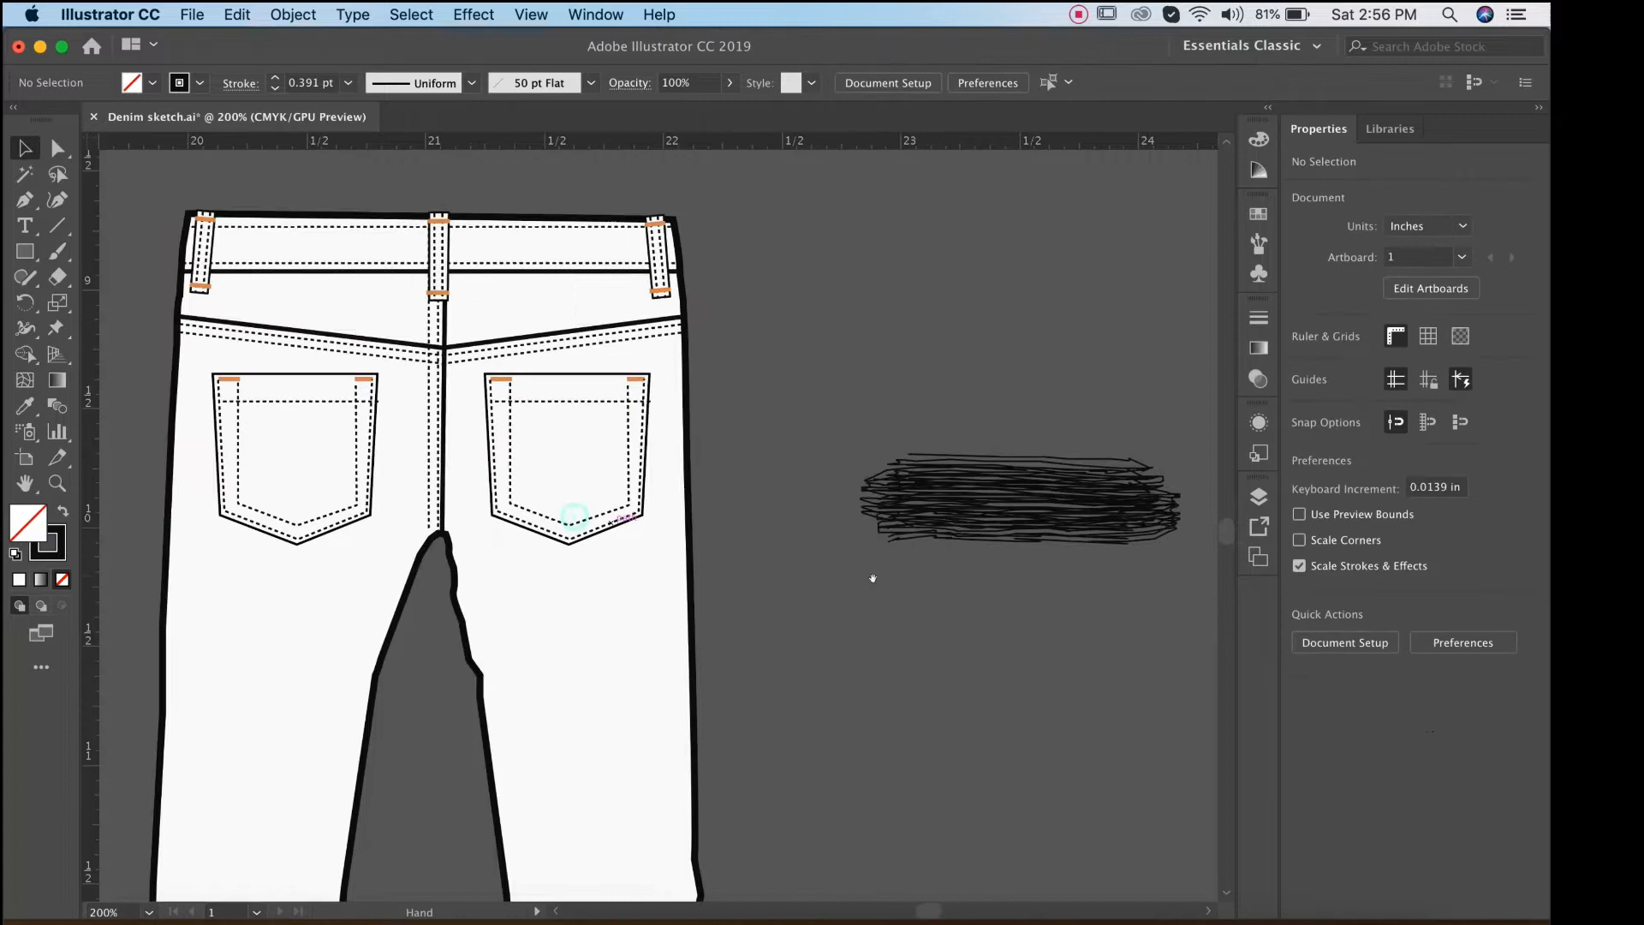
left_click(638, 497, "alt")
left_click_drag(593, 549, 898, 491)
Shrink the scratch patch to about 0.61 by 0.17 in and place it on the front-view jeans' thigh, below the pocket without the coin pocket.
left_click(1118, 428)
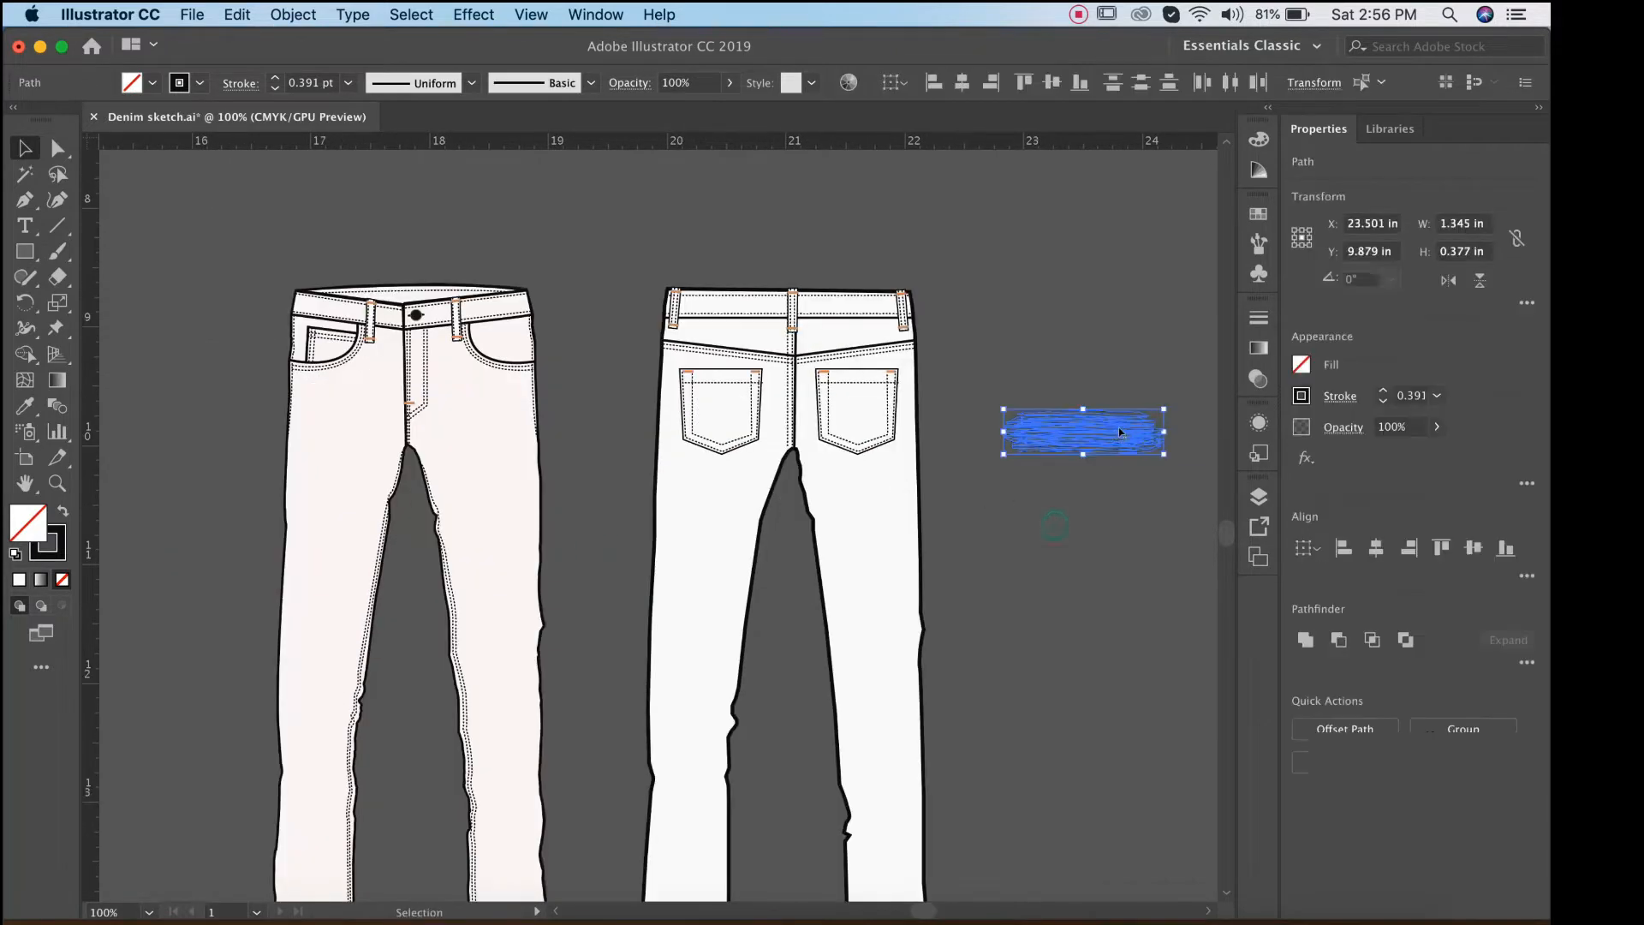
mouse_move(1118, 428)
left_mouse_down()
mouse_move(953, 487)
mouse_move(334, 445)
mouse_move(216, 397)
left_mouse_up()
left_click_drag(210, 498, 540, 394)
left_click(752, 440, "super")
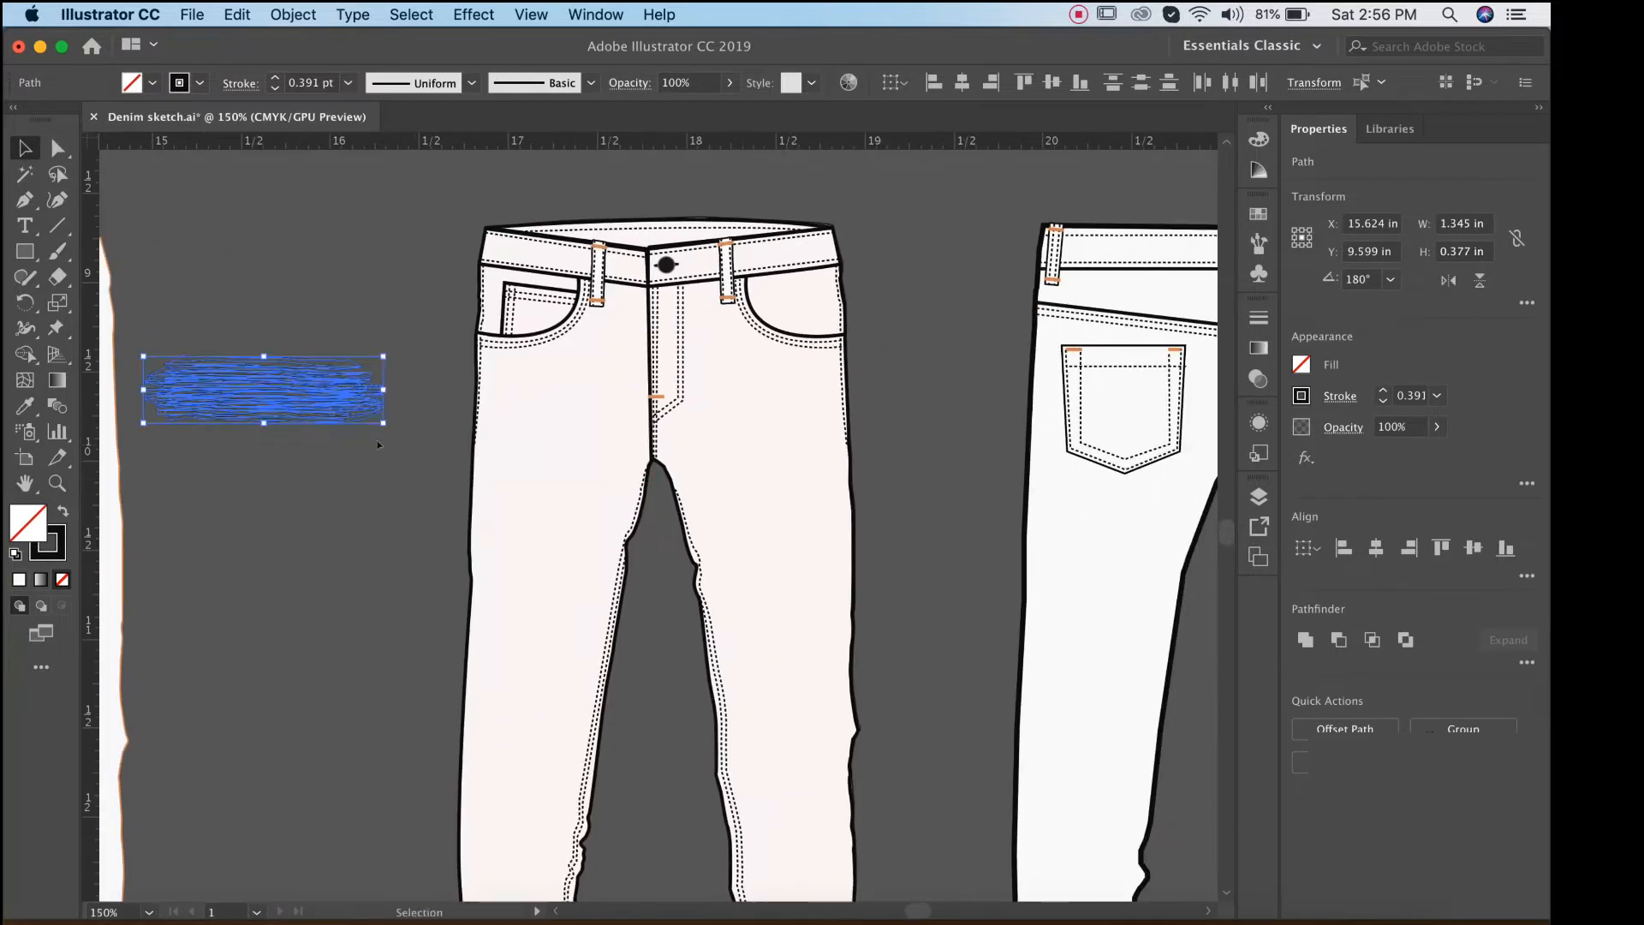
mouse_move(383, 422)
left_mouse_down()
mouse_move(253, 388)
mouse_move(764, 462)
mouse_move(822, 441)
mouse_move(812, 463)
mouse_move(829, 462)
left_mouse_up()
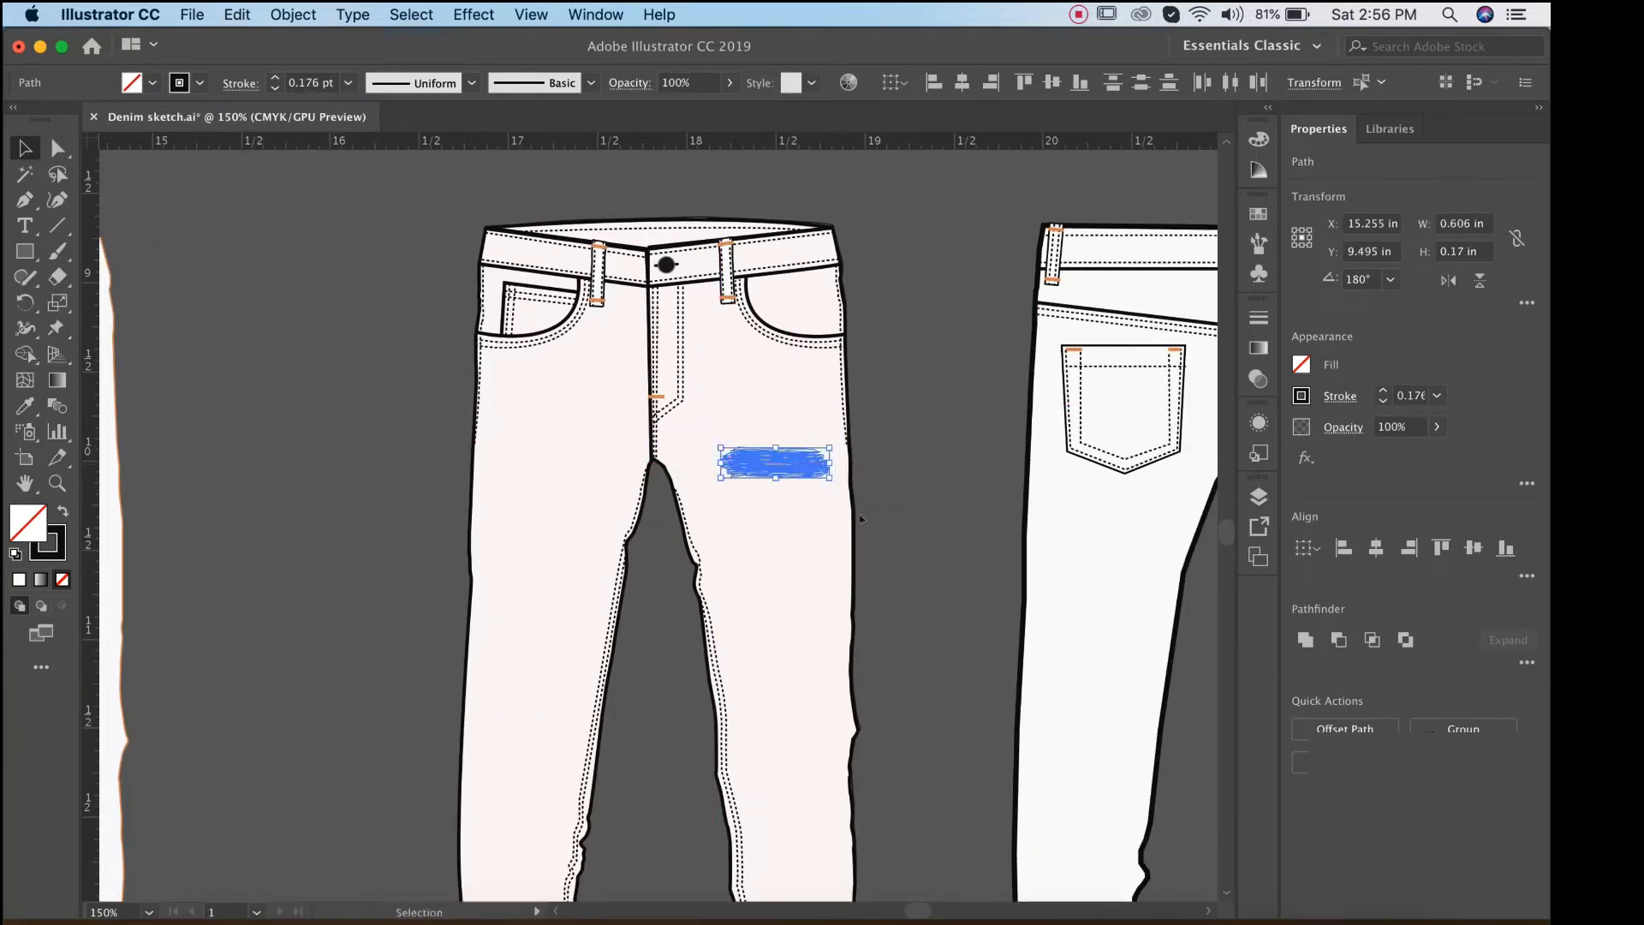
left_click(718, 486)
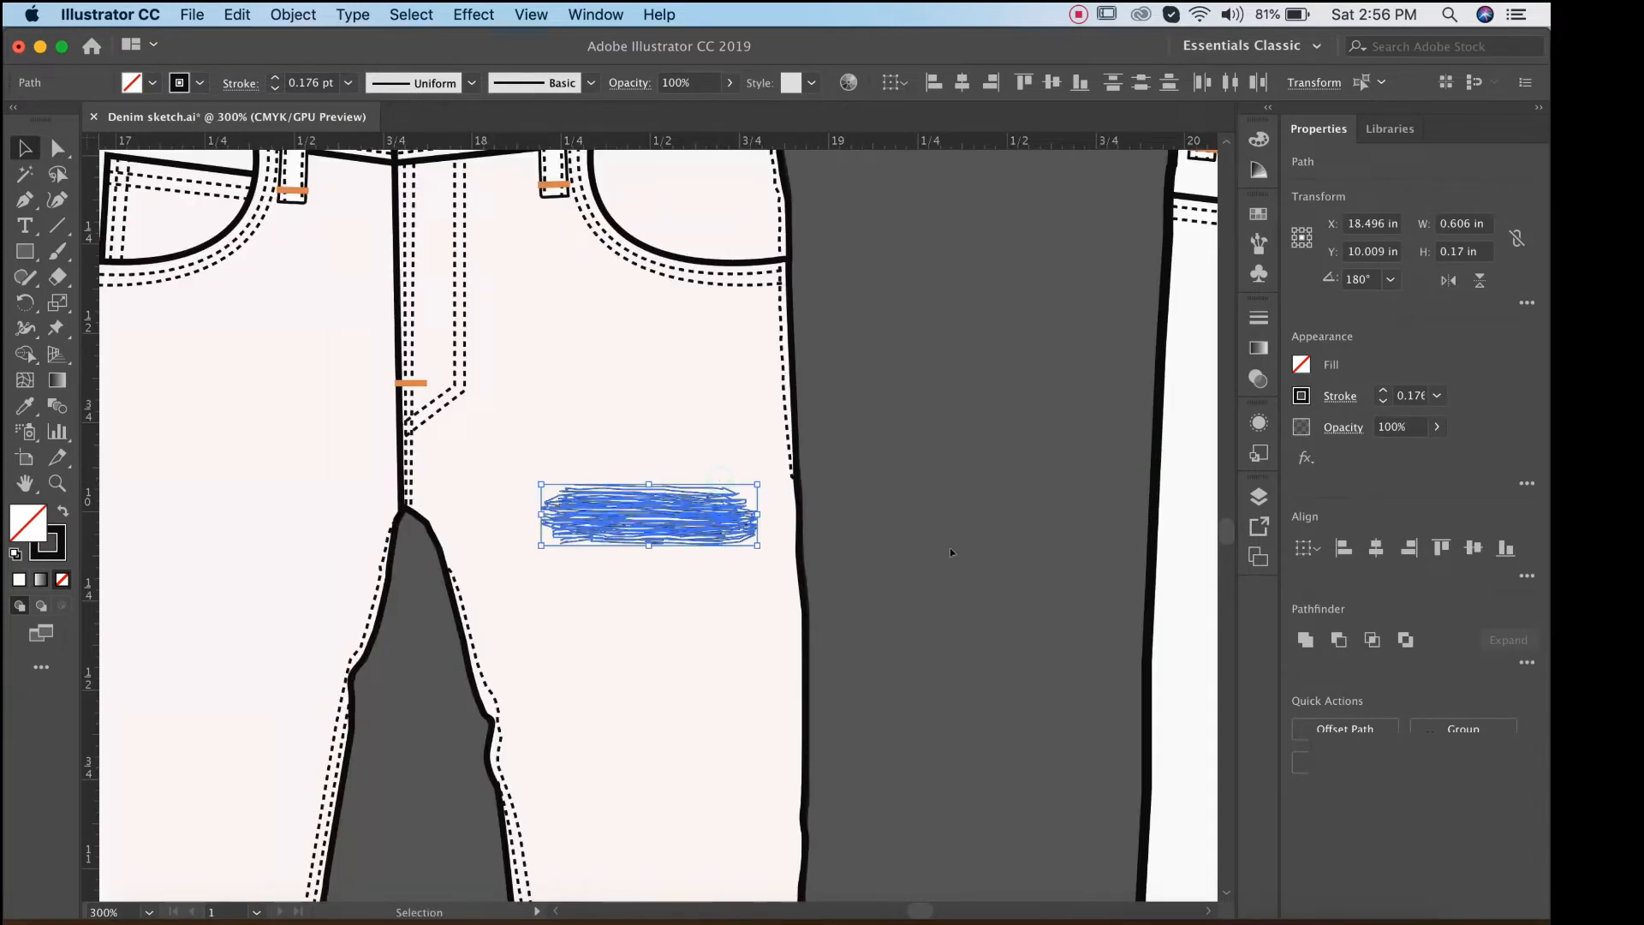
left_click(984, 522)
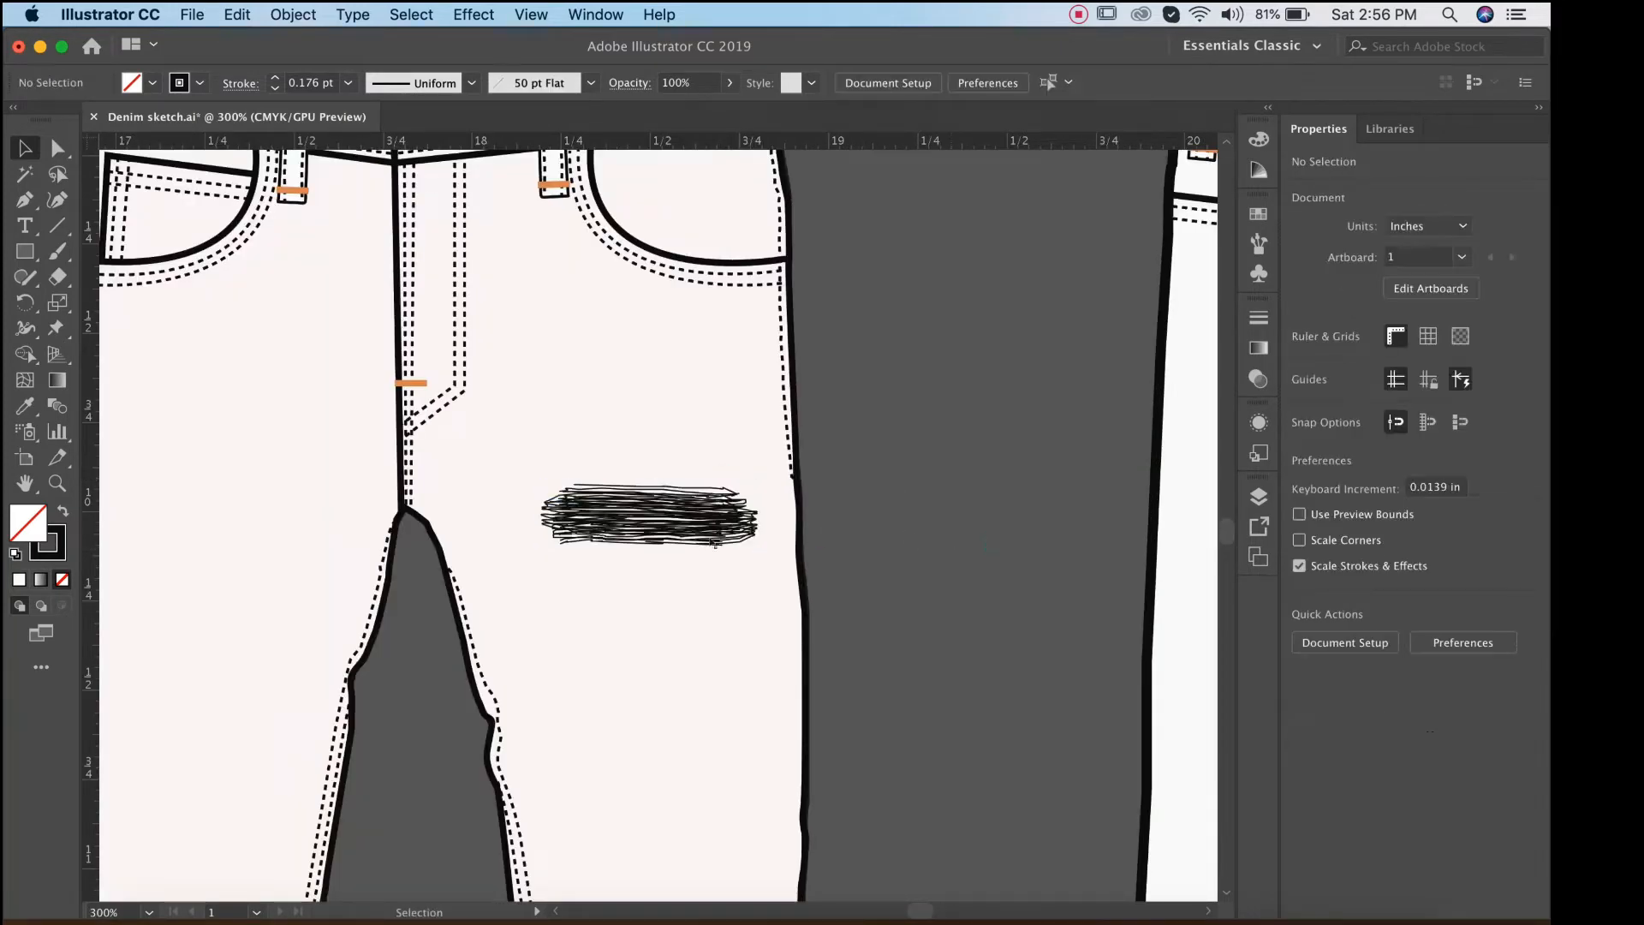
left_click(595, 576, "alt+super")
left_click(599, 576, "alt+super")
left_click(634, 578, "alt+super")
left_click(647, 582, "alt+super")
left_click(660, 470, "super")
left_click(651, 467, "super")
left_click(638, 463, "super")
left_click(633, 462, "super")
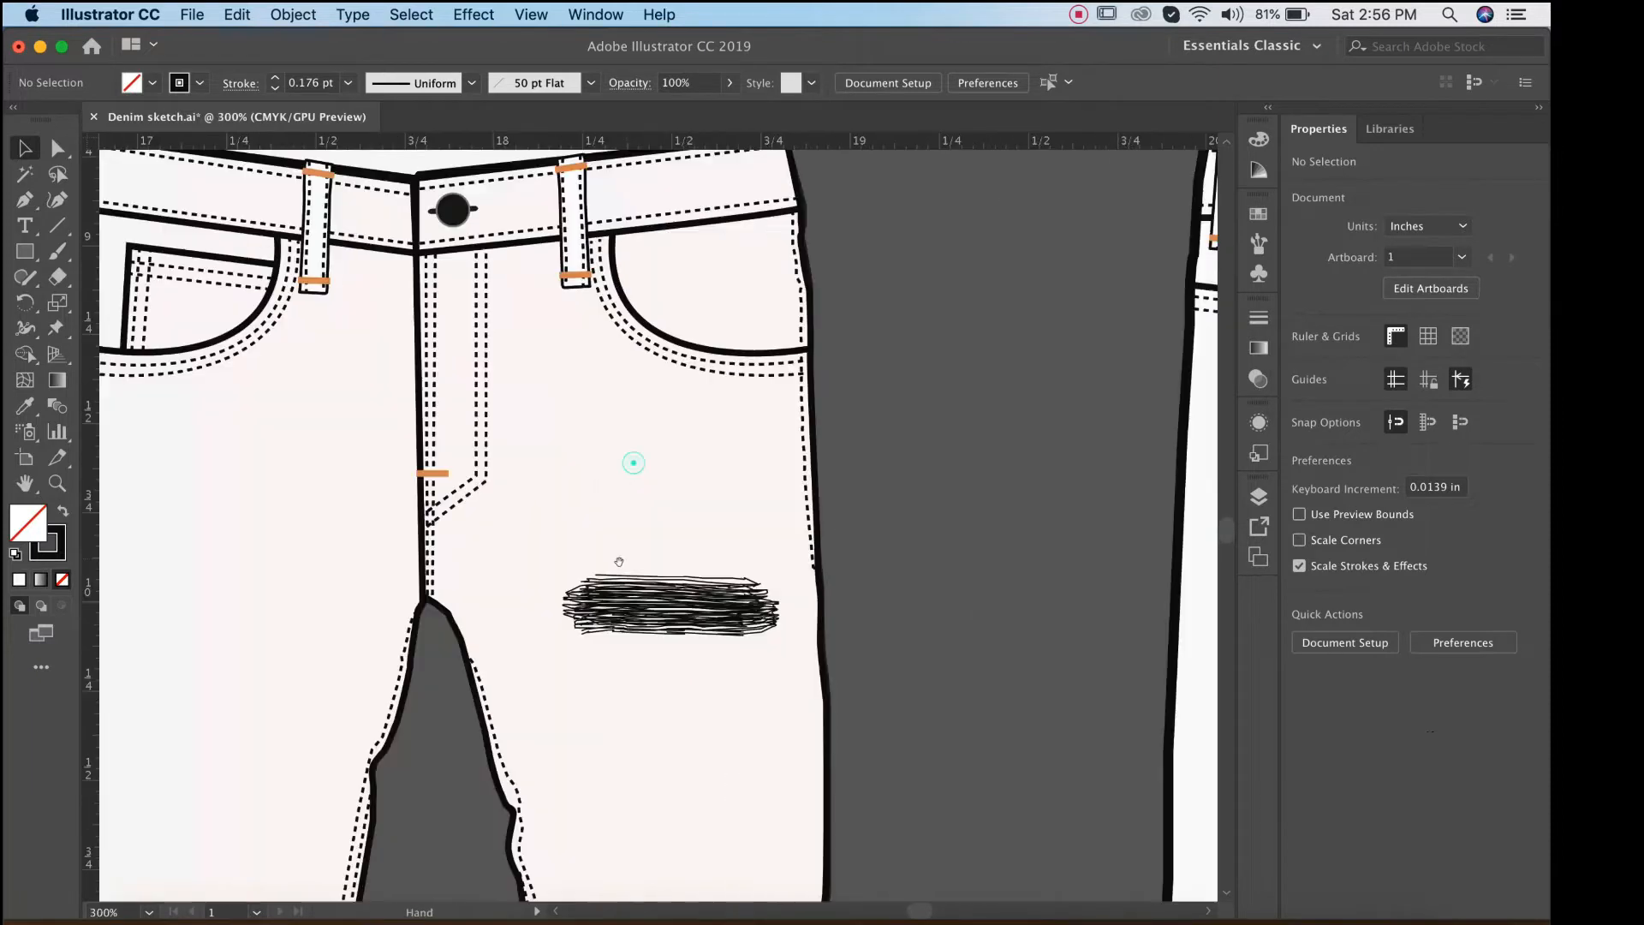
Select all the lines of the scratch patch on the thigh and group them into one object.
left_click_drag(619, 562, 705, 504)
left_click(821, 552)
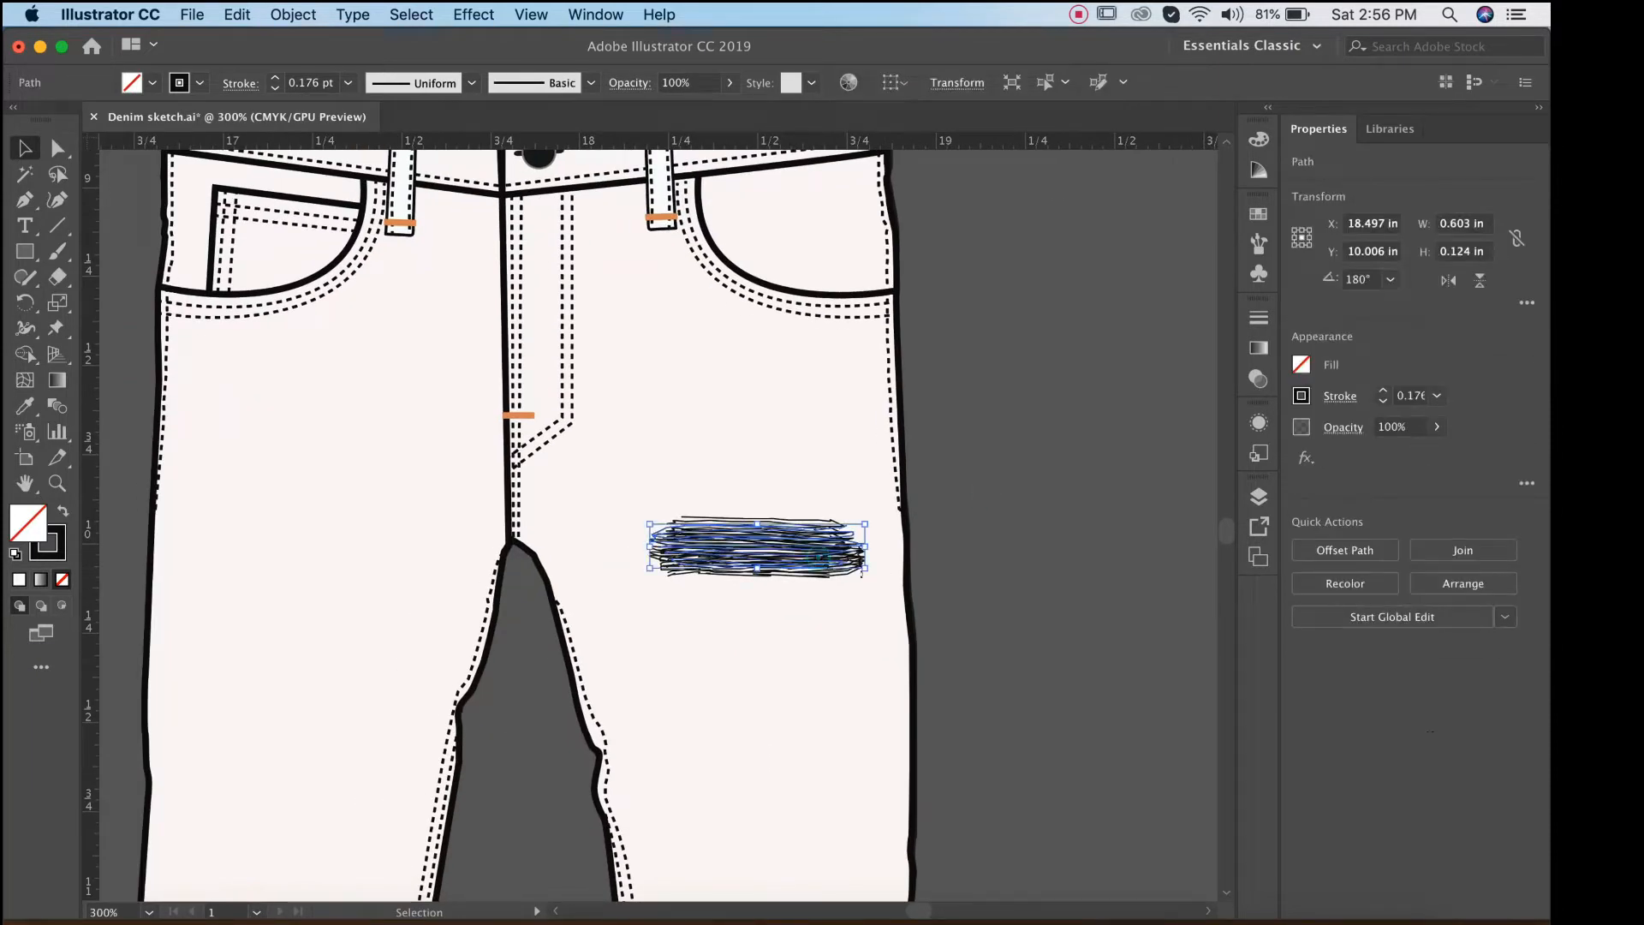
left_click(873, 588)
left_click(857, 572)
left_click_drag(872, 586, 883, 584)
left_click(806, 627)
left_click_drag(708, 613, 774, 610)
left_click(757, 617, "alt+super")
left_click(737, 602, "alt+super")
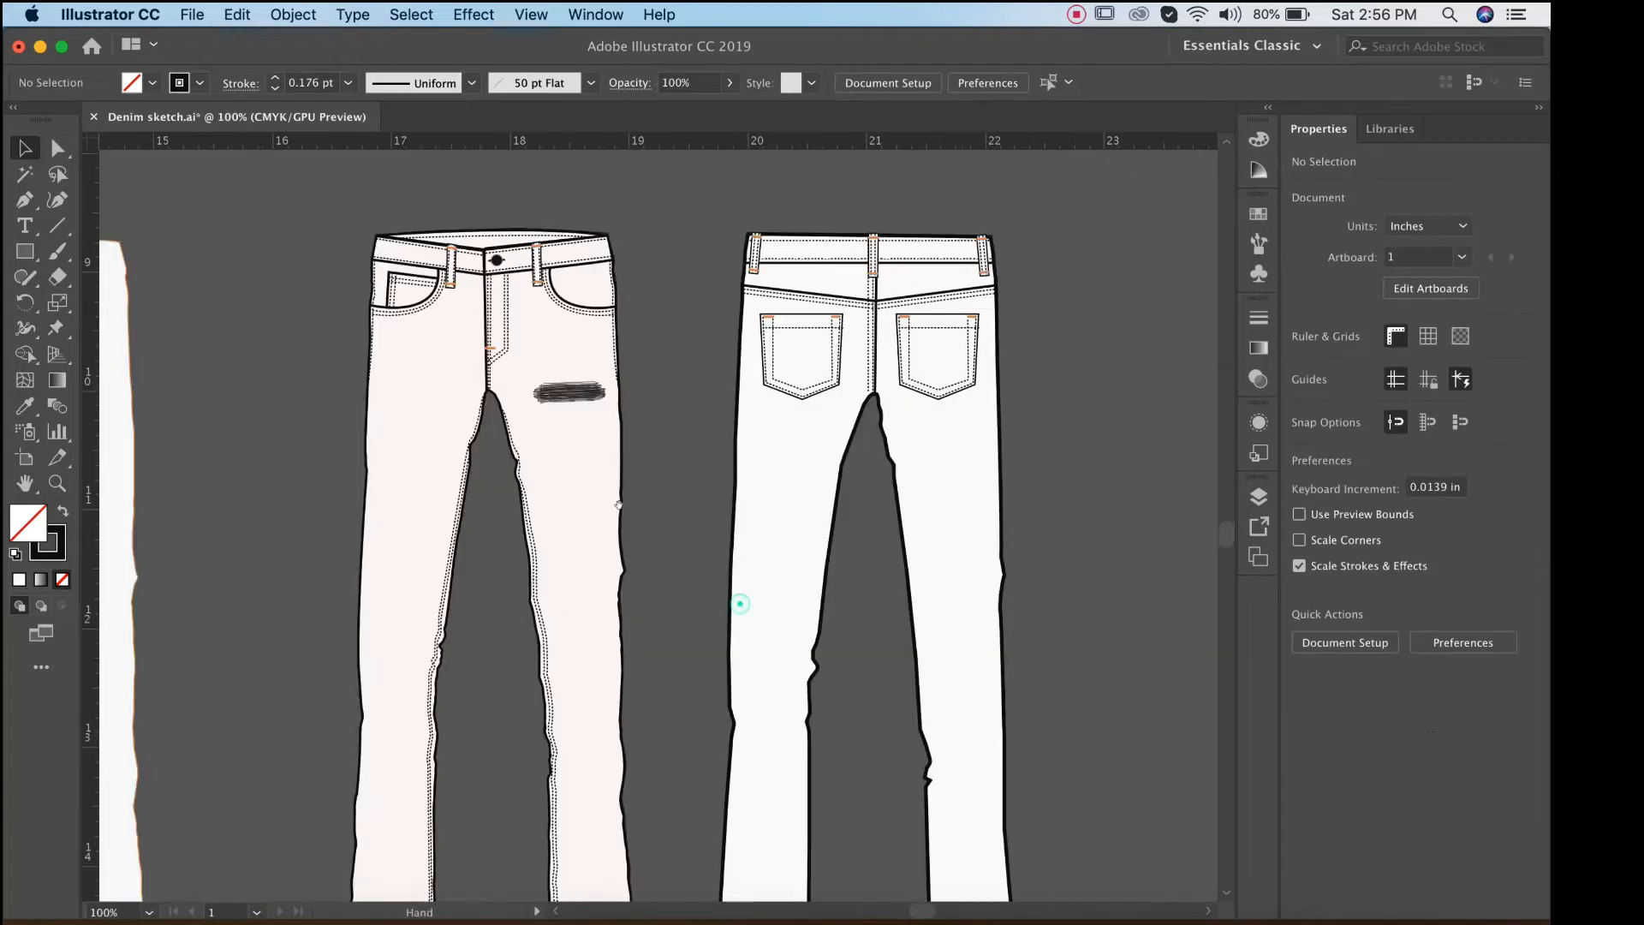
Reposition the grouped scratch patch on the thigh, centred at about X 18.485 in and Y 10.023 in.
left_click_drag(577, 447, 676, 398)
left_click(635, 420, "super")
left_click(636, 419, "super")
left_click_drag(755, 529, 735, 572)
left_click(735, 567)
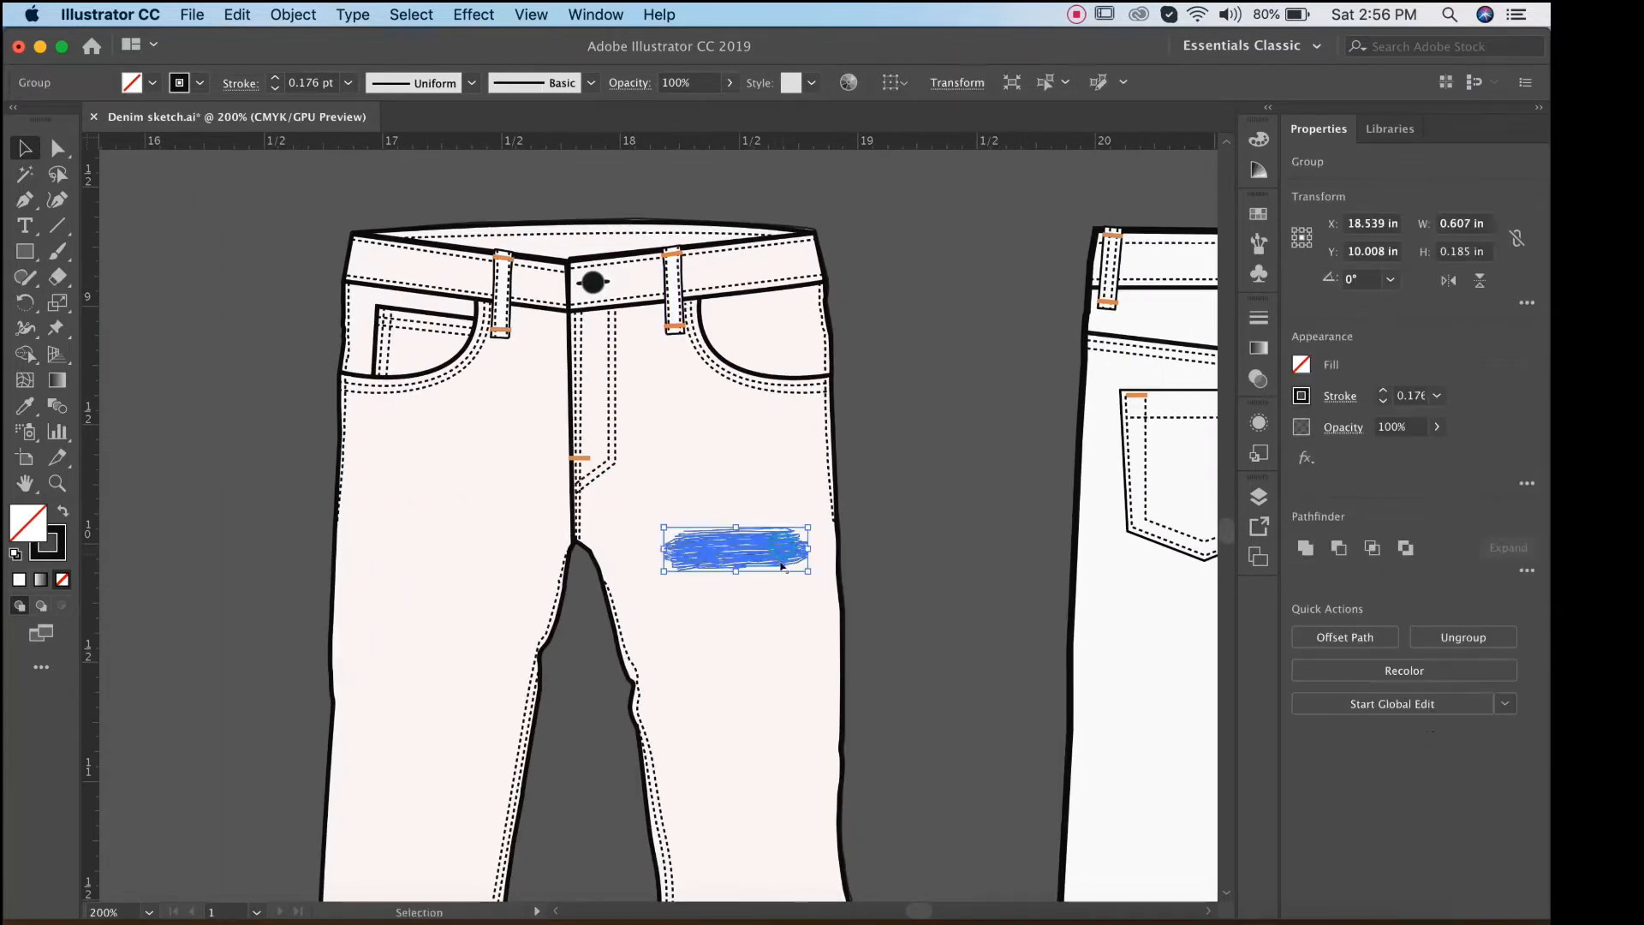
Create a vertical-axis reflected copy of the scratch patch and place it on the opposite thigh, below the coin pocket side.
right_click(752, 551)
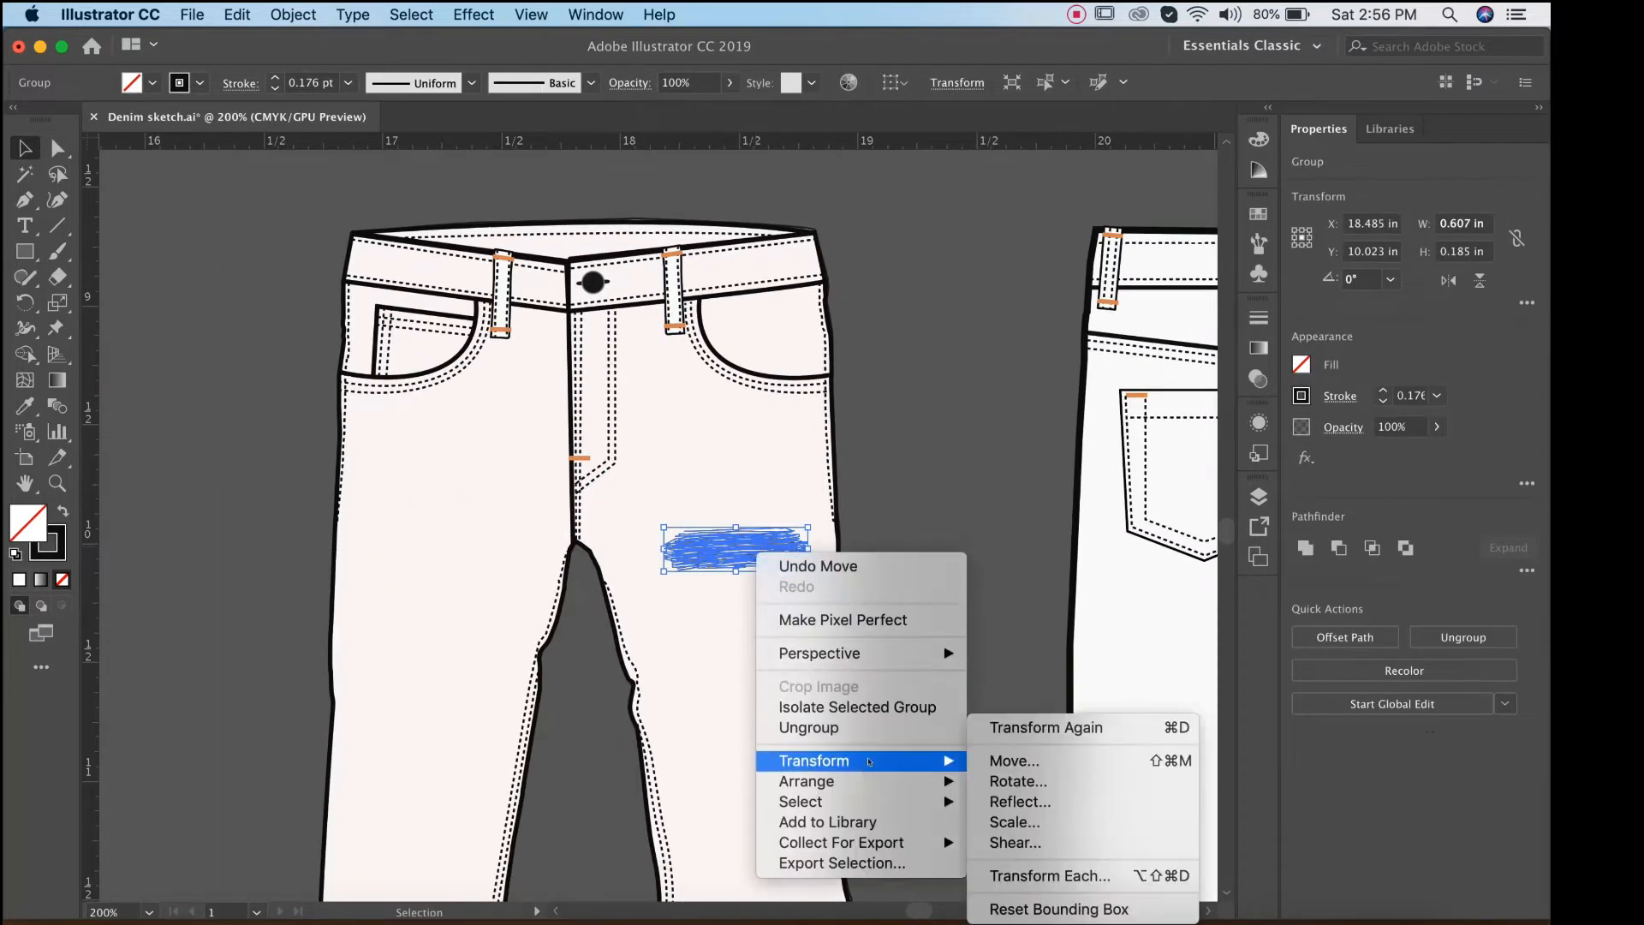
mouse_move(897, 761)
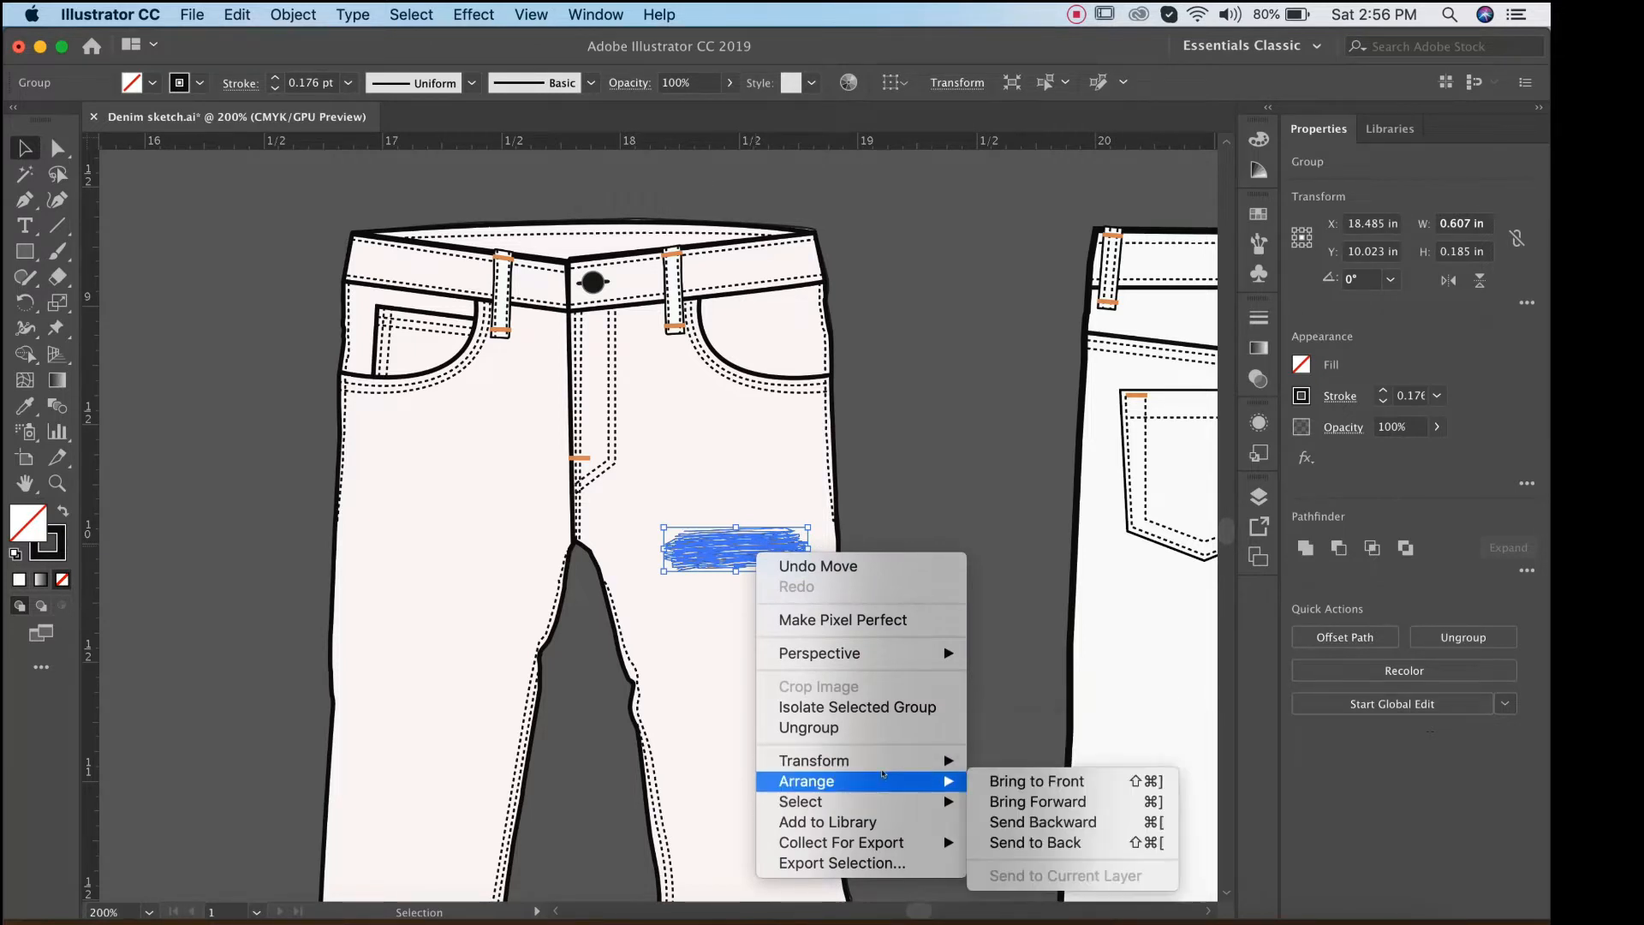
left_click(1036, 802)
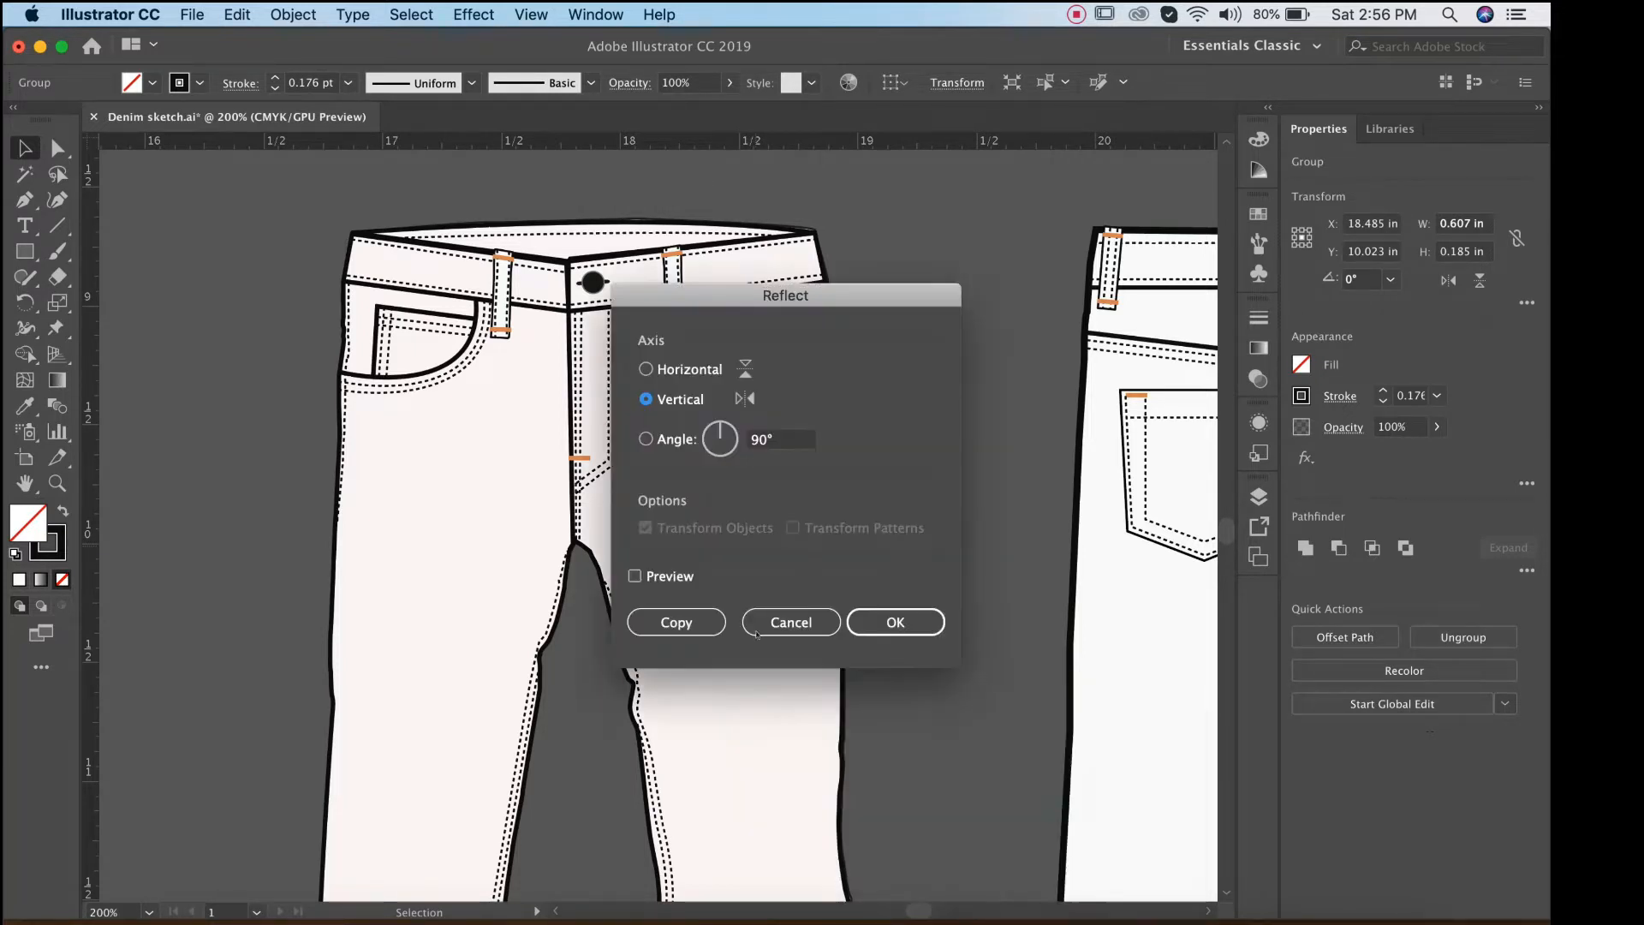
left_click(684, 630)
left_click_drag(765, 559, 441, 558)
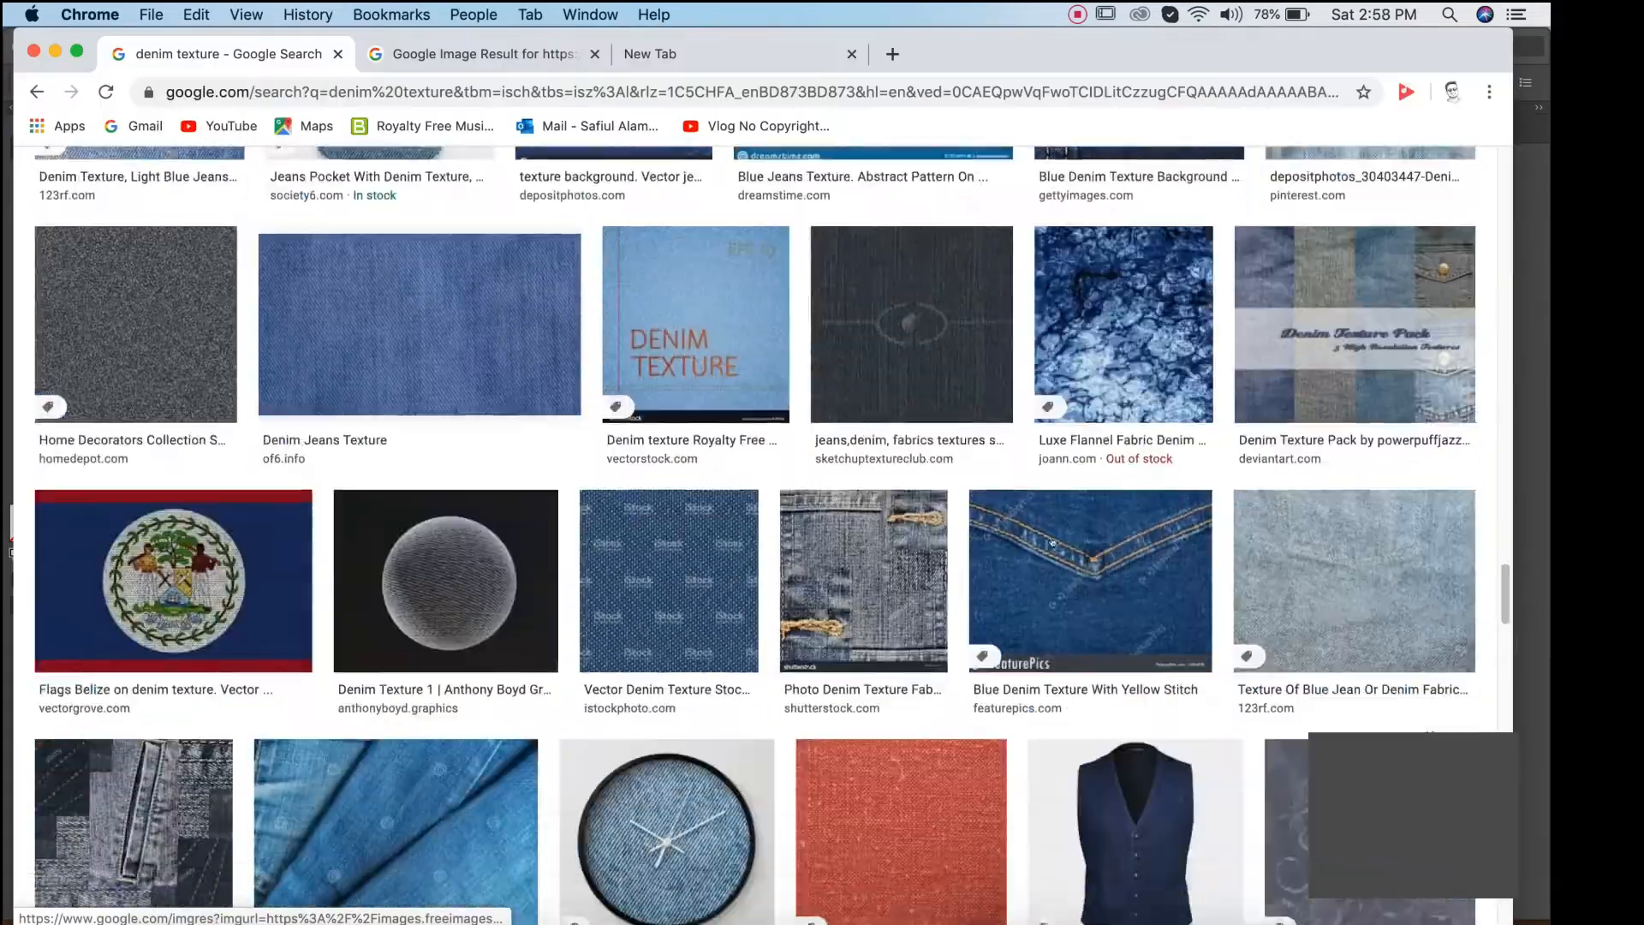
Switch to Chrome, browse the denim texture image results, and copy the grey-blue twill denim image from the already opened FreeImages result.
scroll(1051, 542, "down", 6)
scroll(1051, 542, "down", 6)
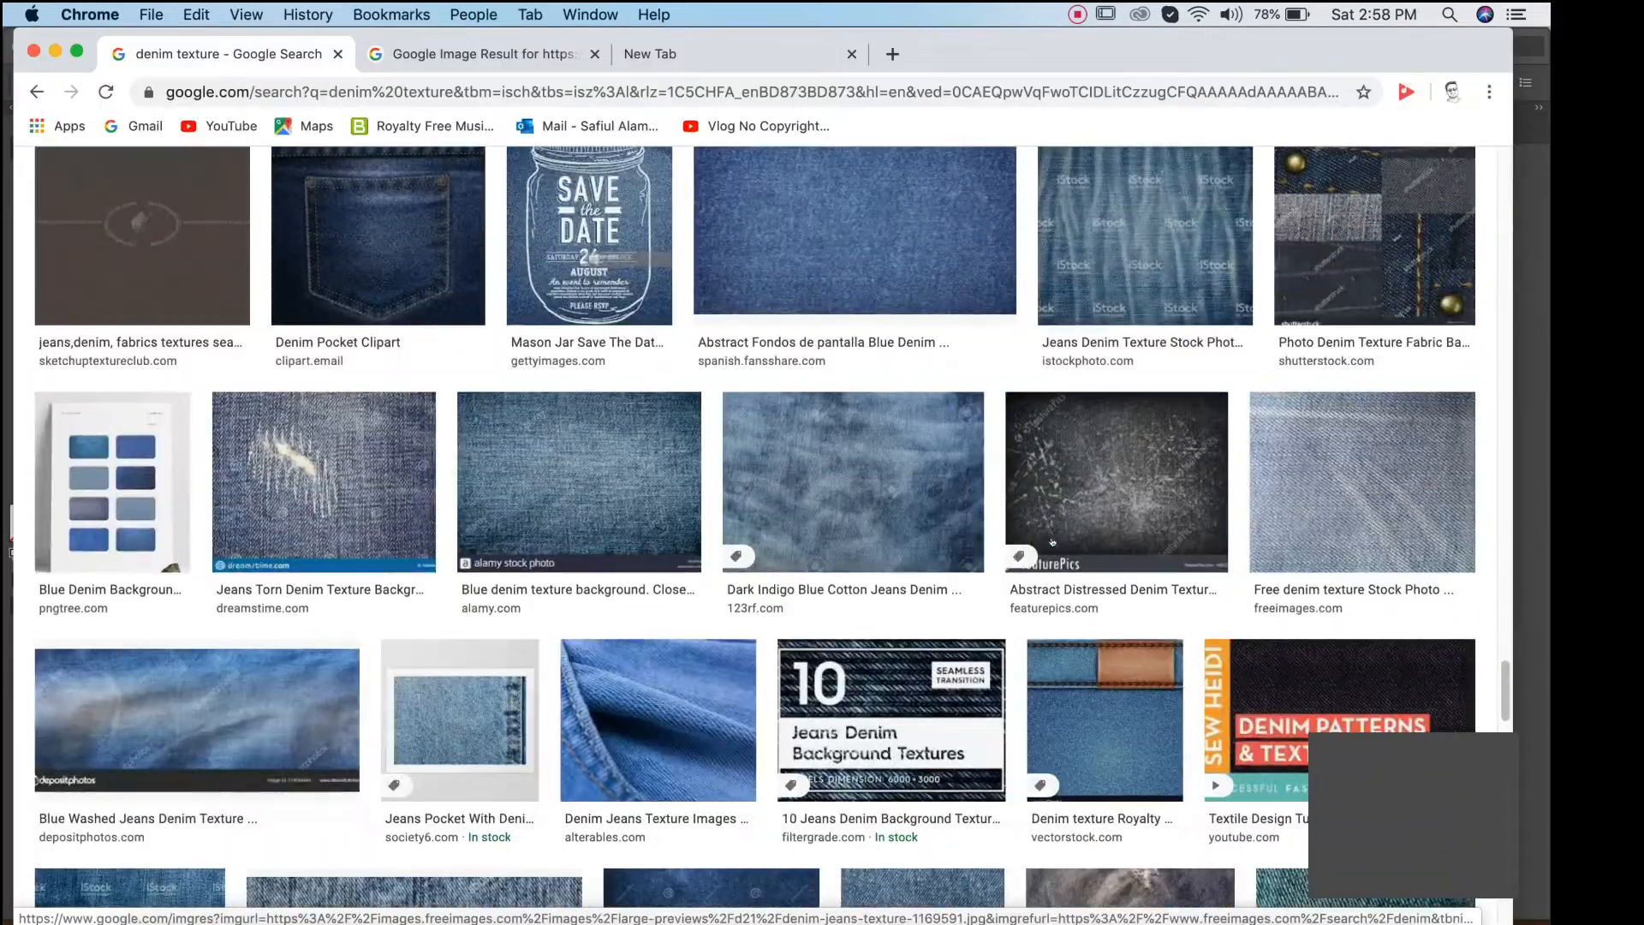
scroll(1051, 542, "down", 10)
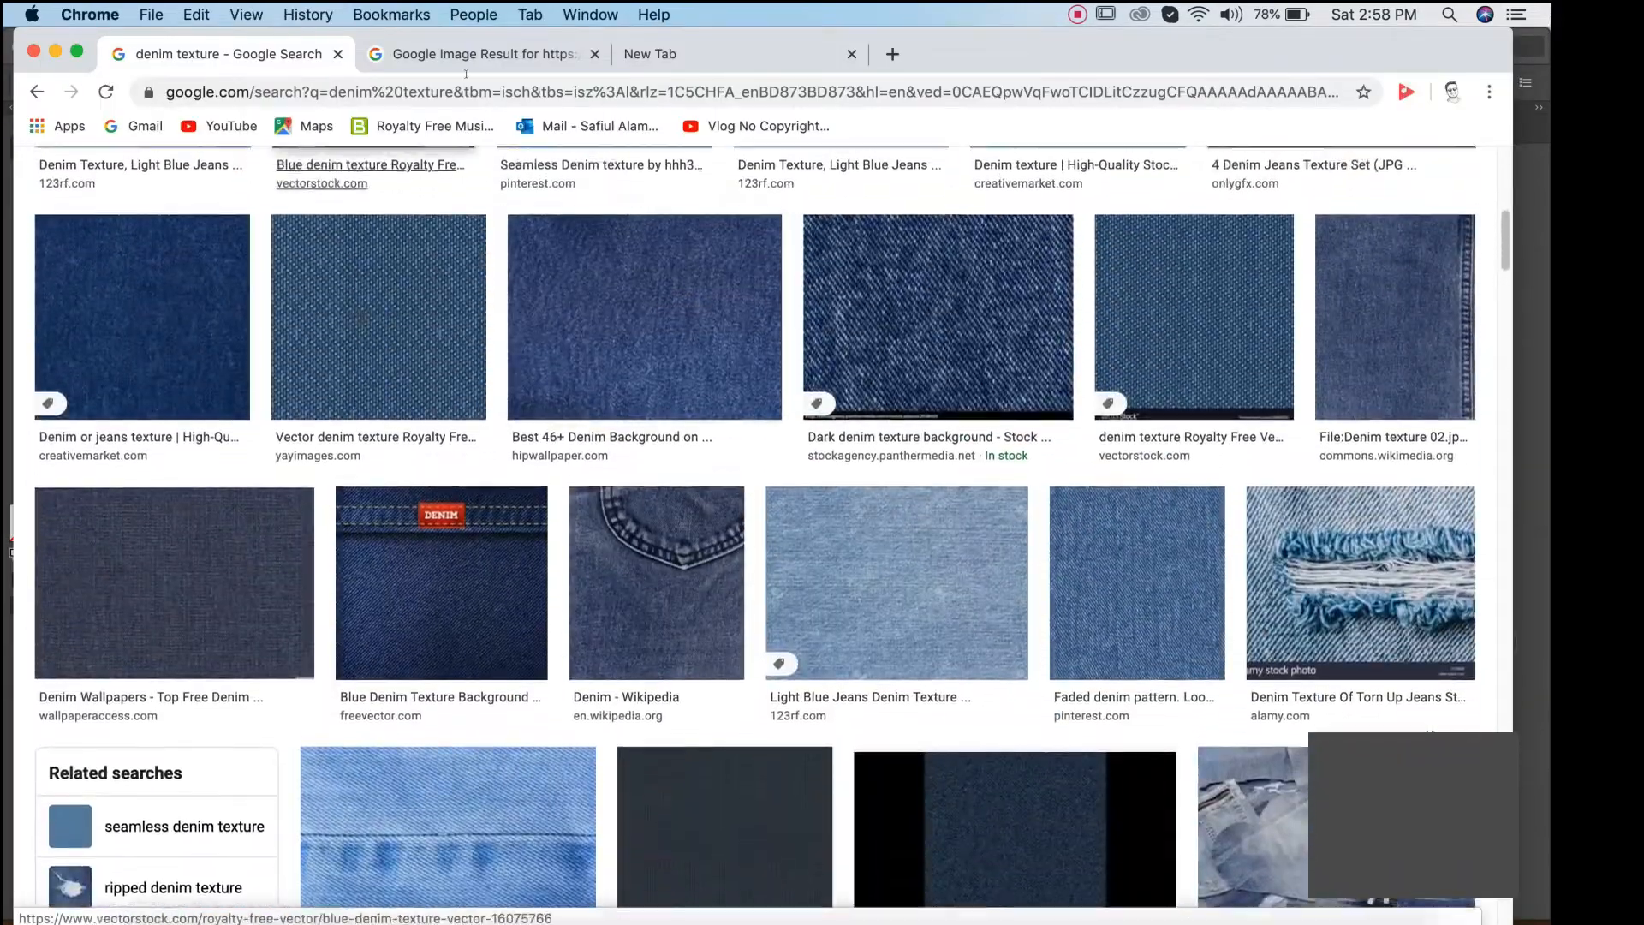
left_click(479, 54)
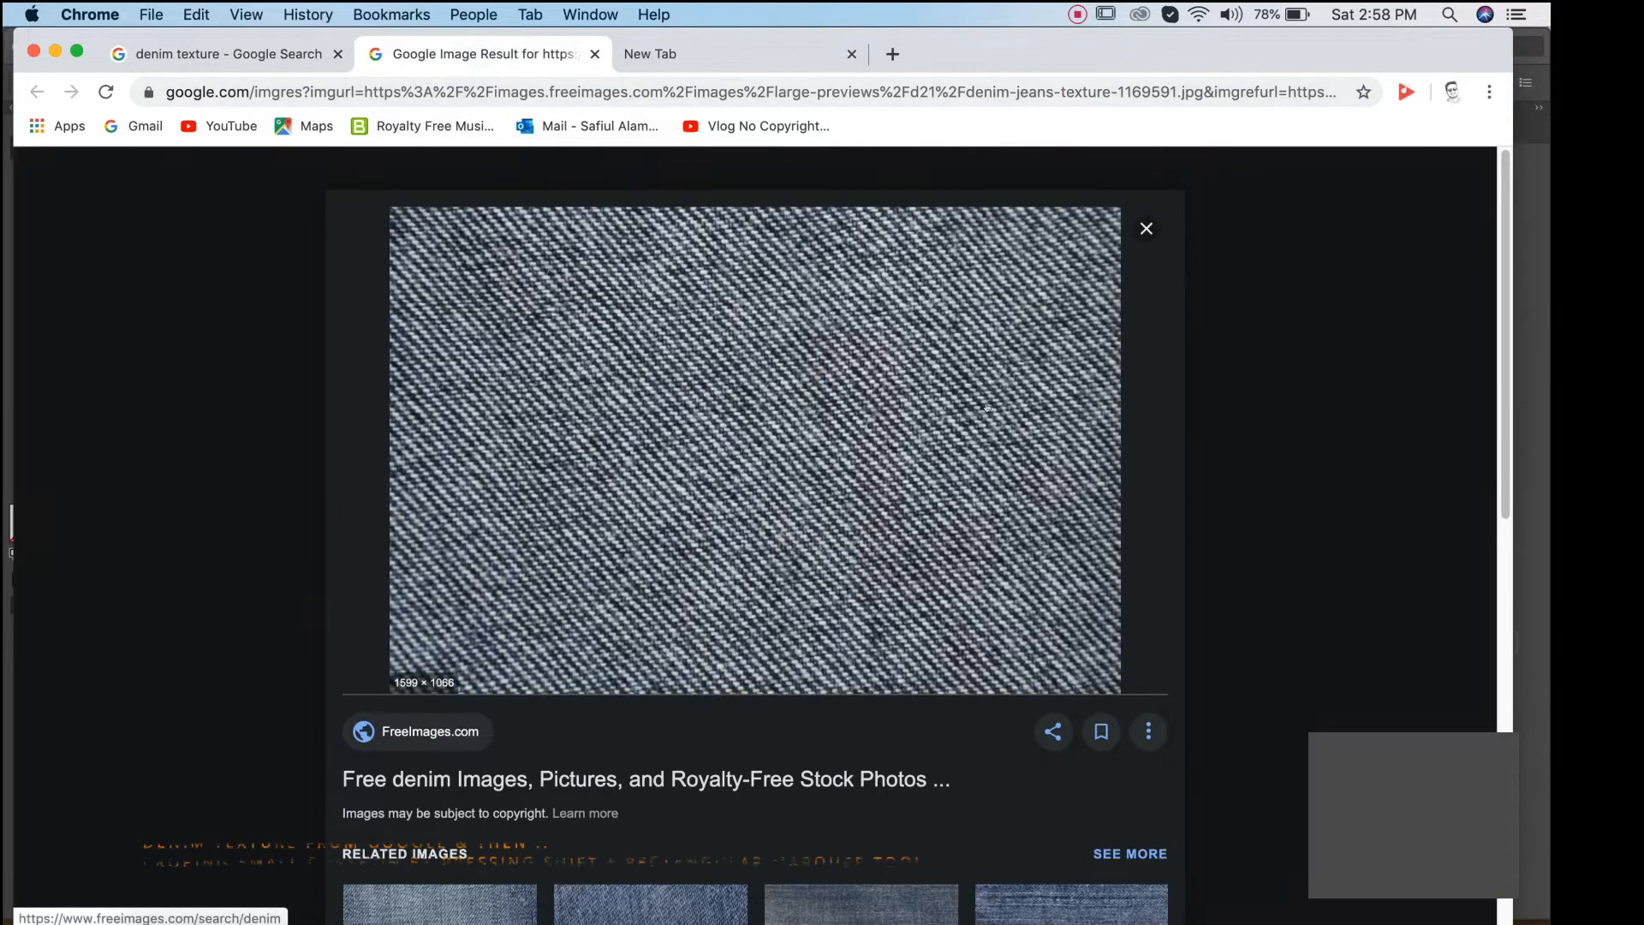
right_click(720, 473)
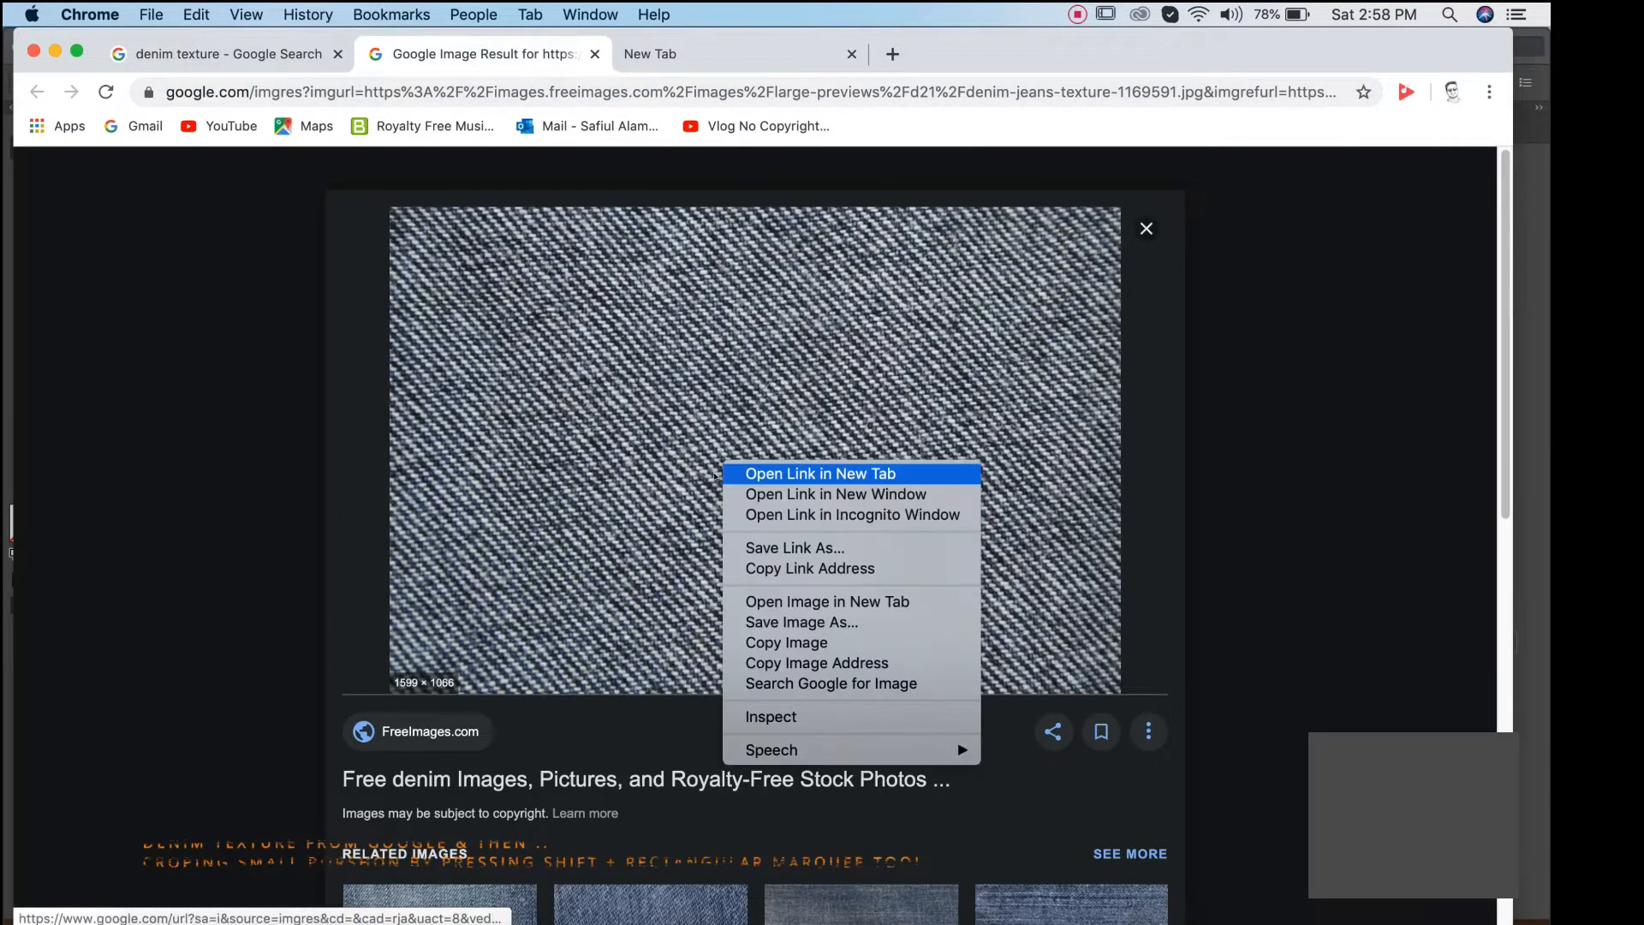
left_click(768, 642)
Switch to Photoshop and paste the copied denim texture into the Untitled-1 document.
left_click(882, 904)
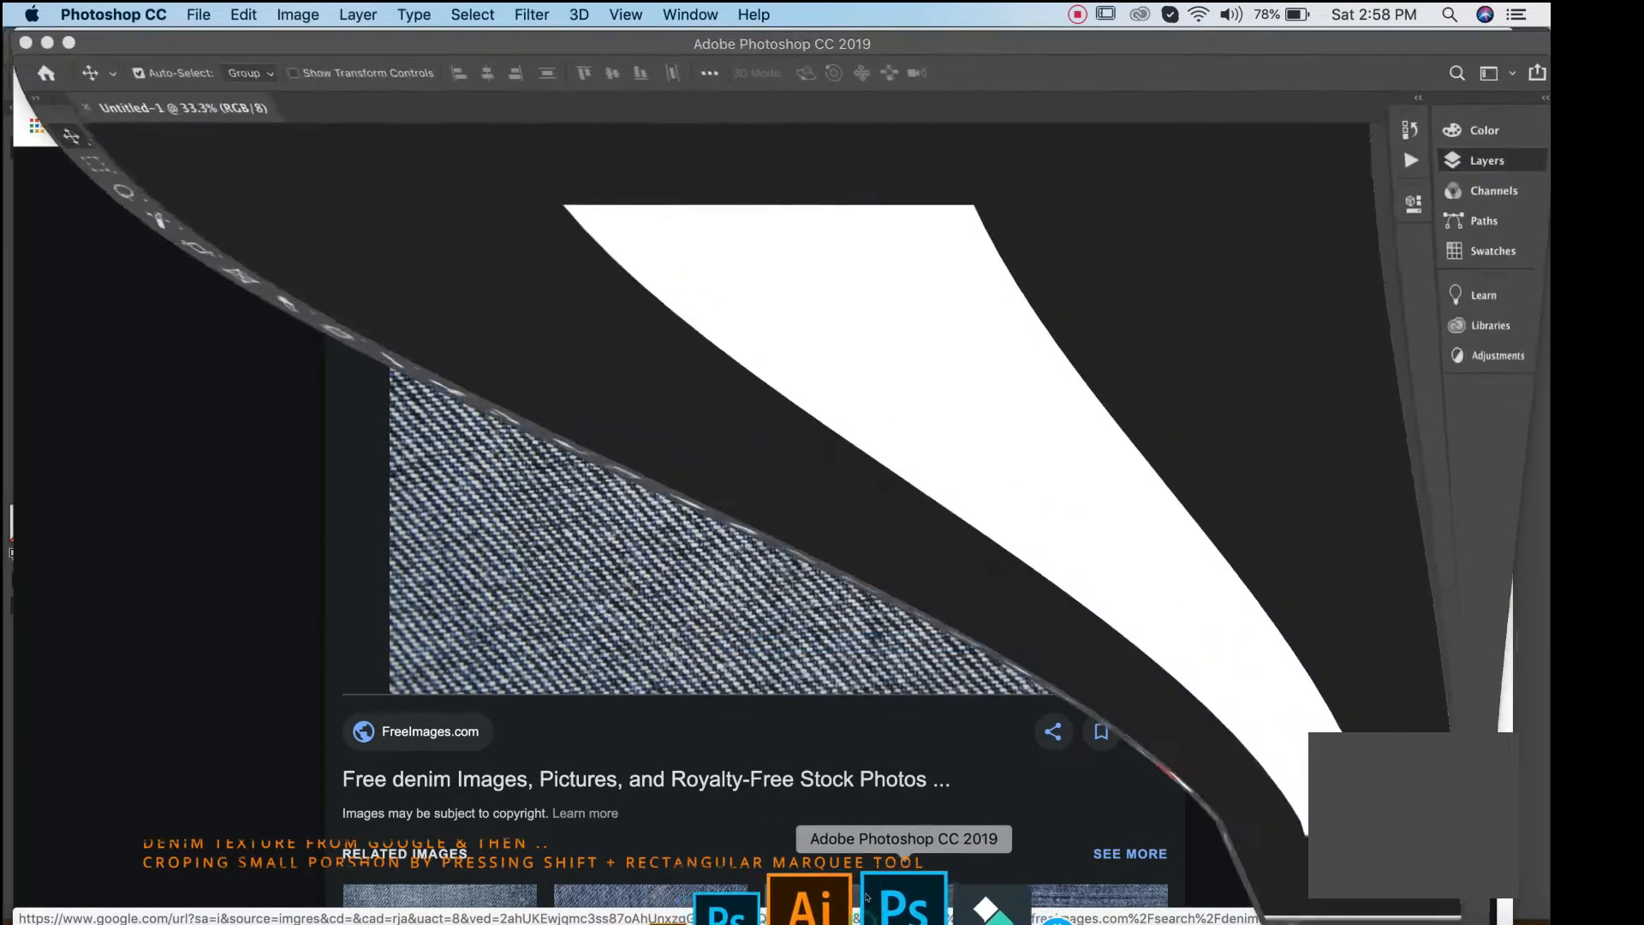
key("super+v")
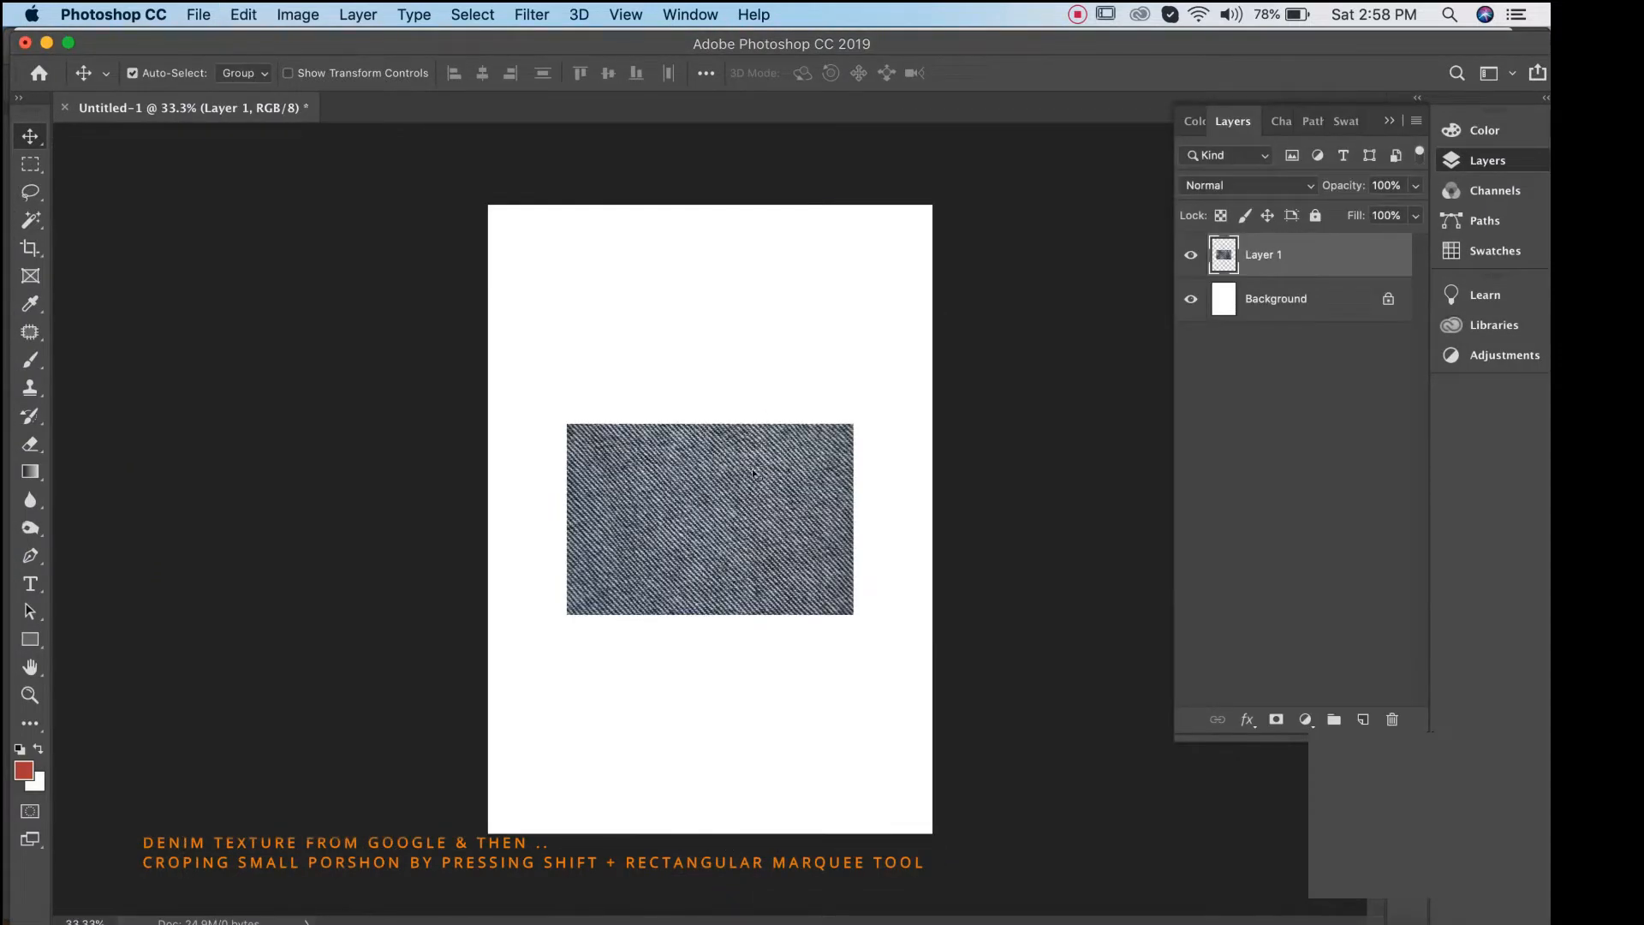
key("super+plus")
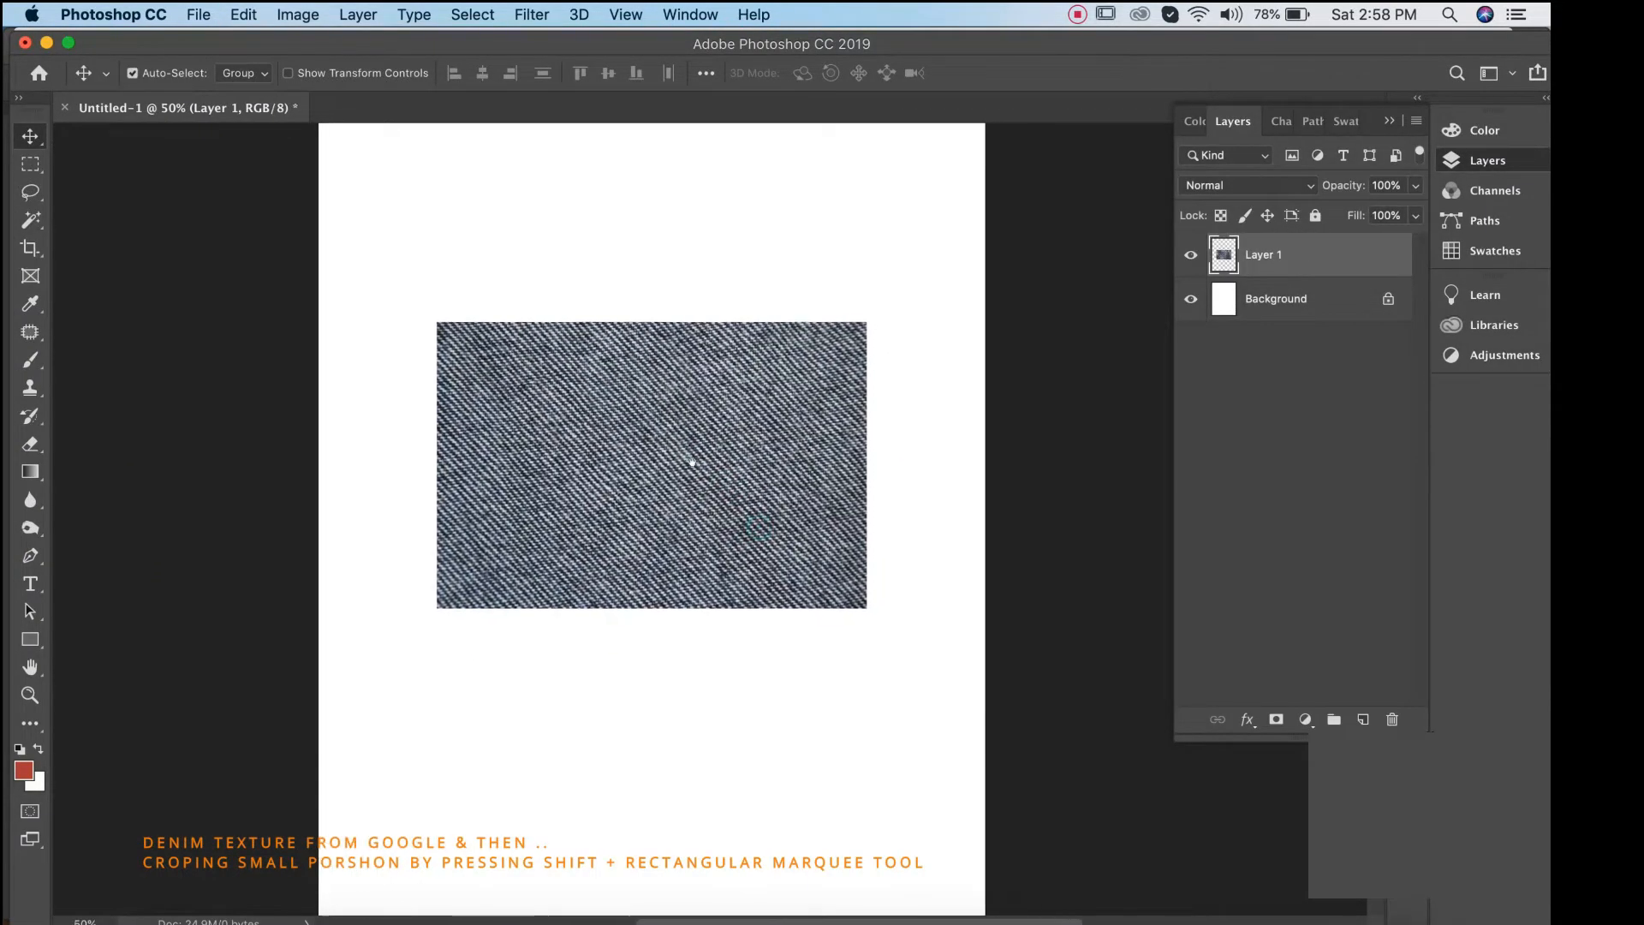
Cut a square portion of the denim texture to a new layer using the Rectangular Marquee Tool, and hide the leftover texture layer.
left_click(30, 165)
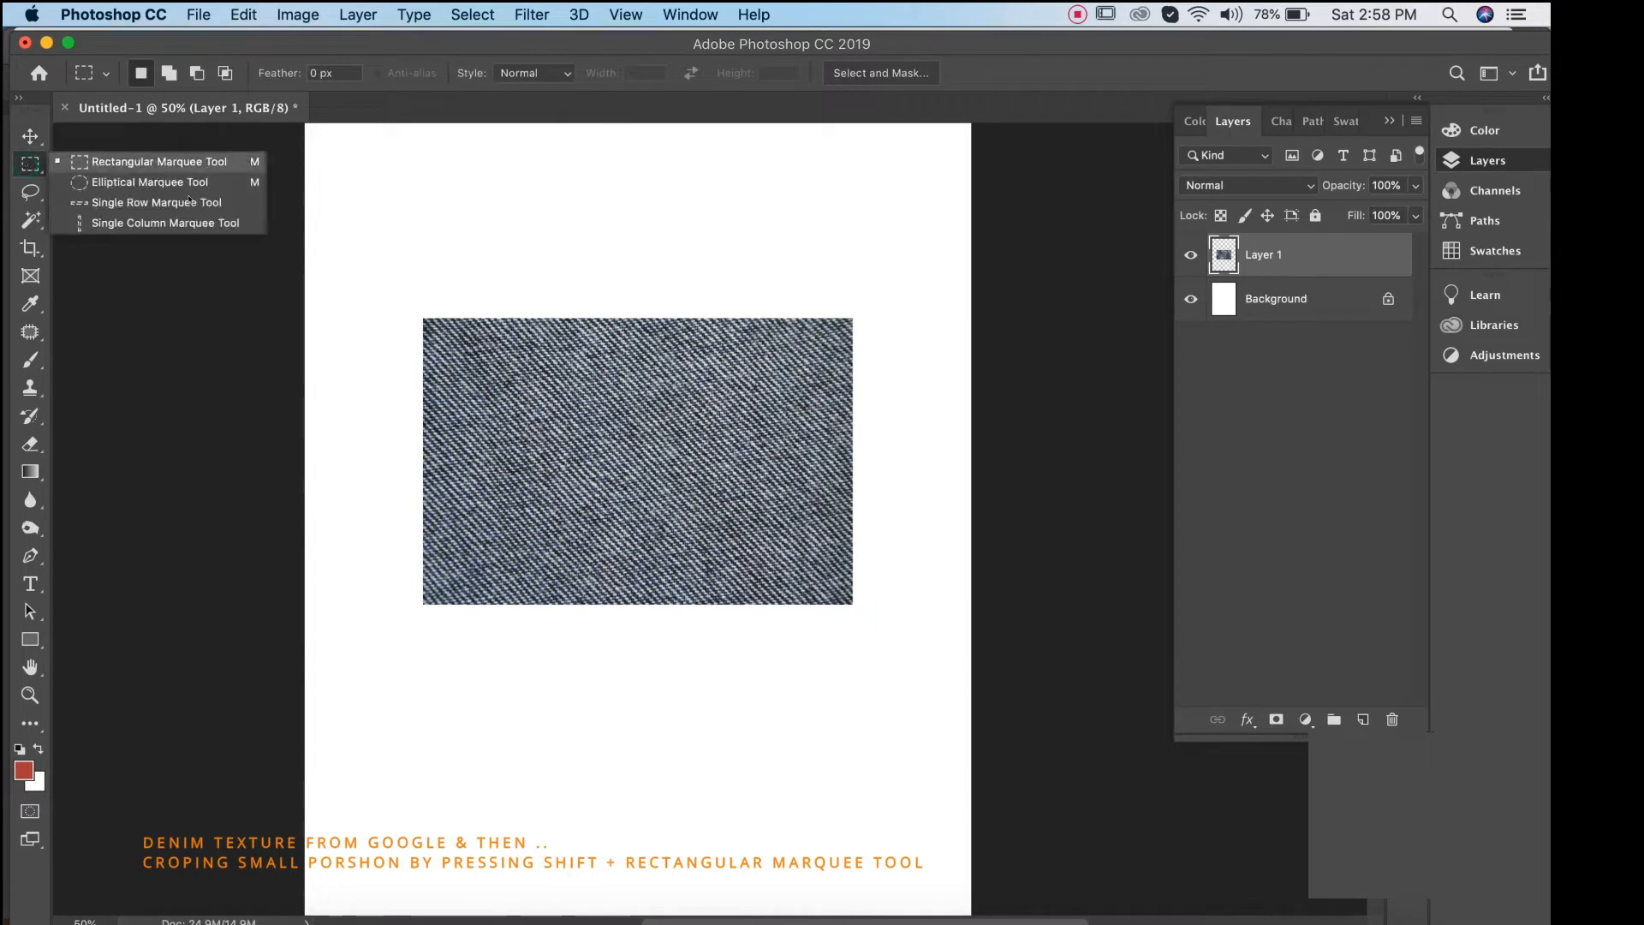
left_click(139, 161)
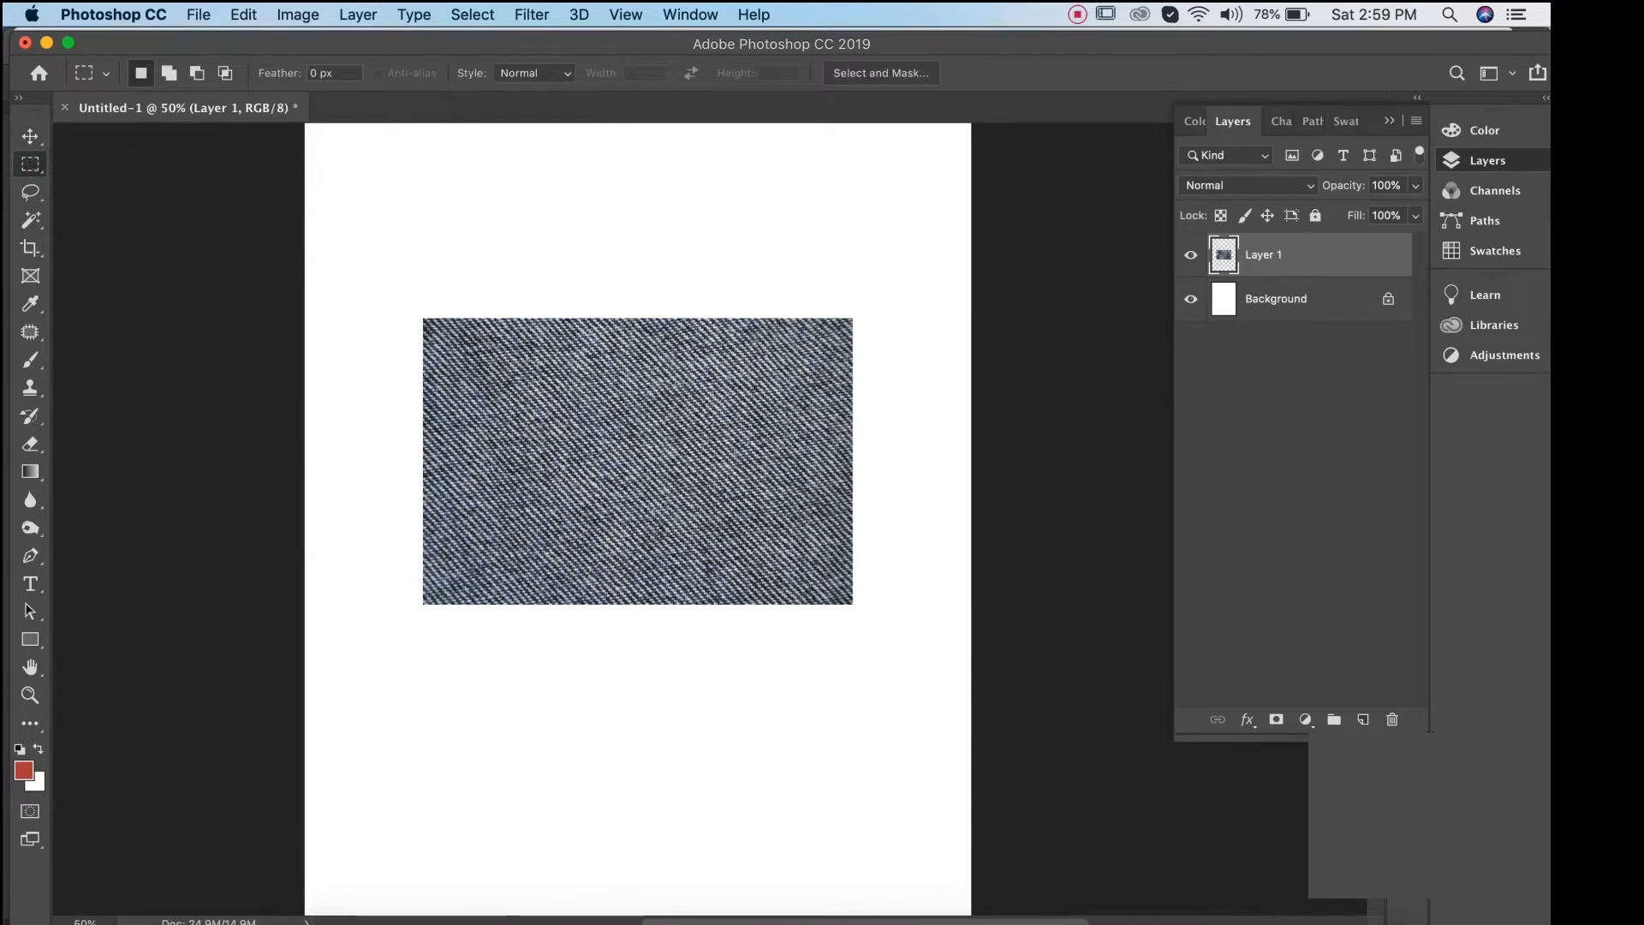
left_click_drag(508, 351, 735, 581)
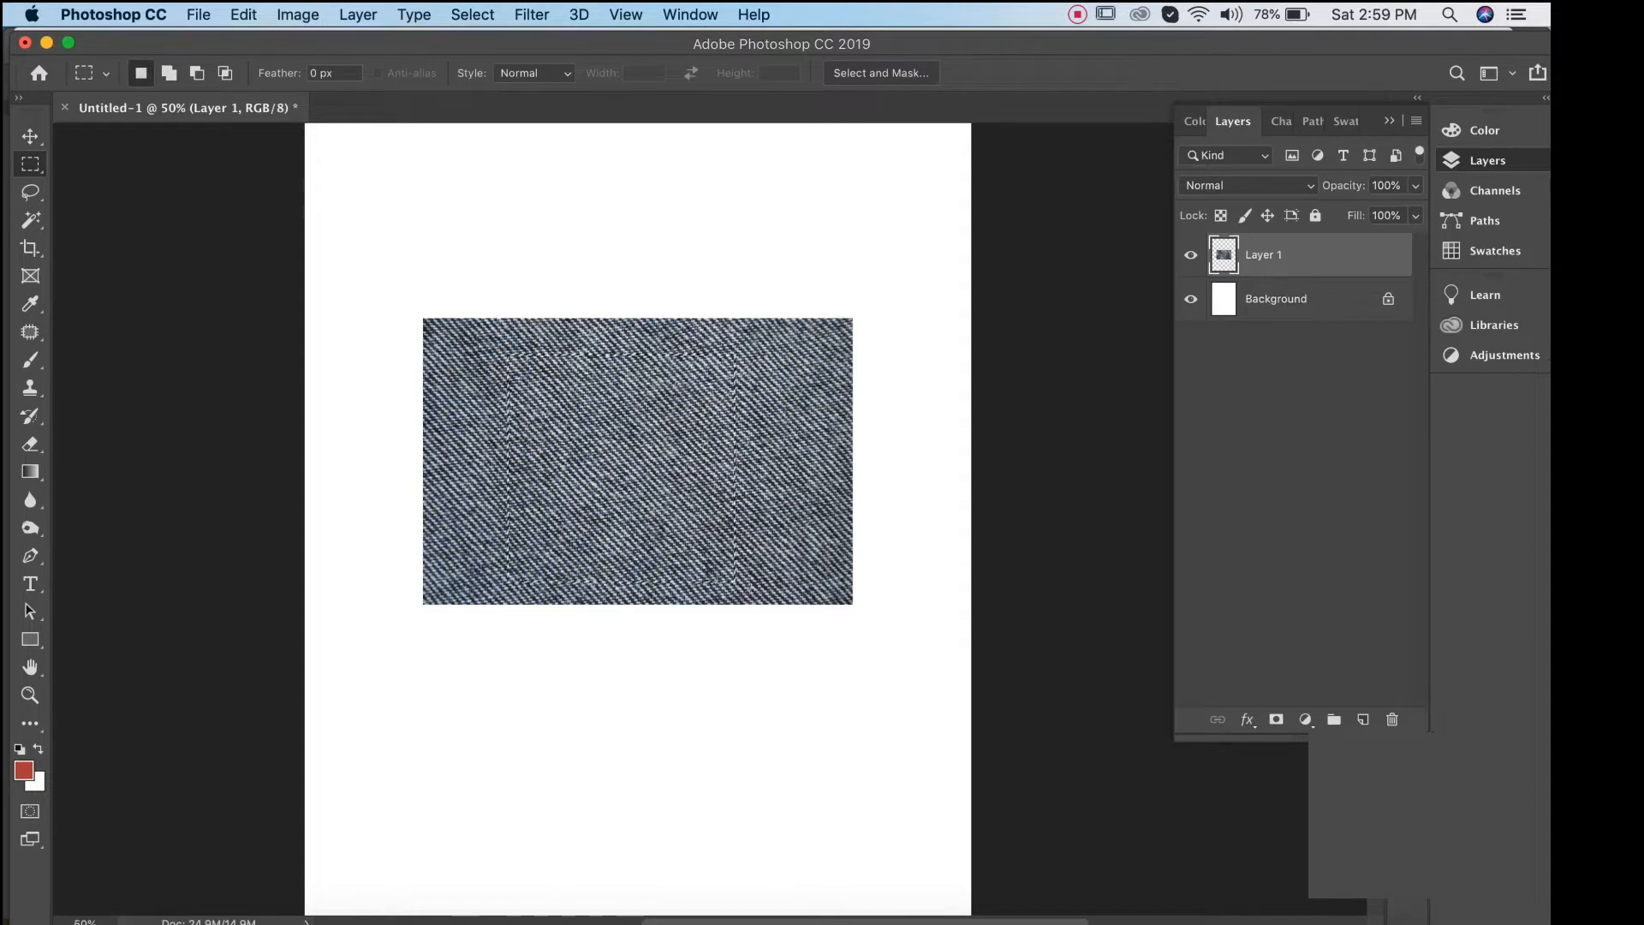
right_click(595, 446)
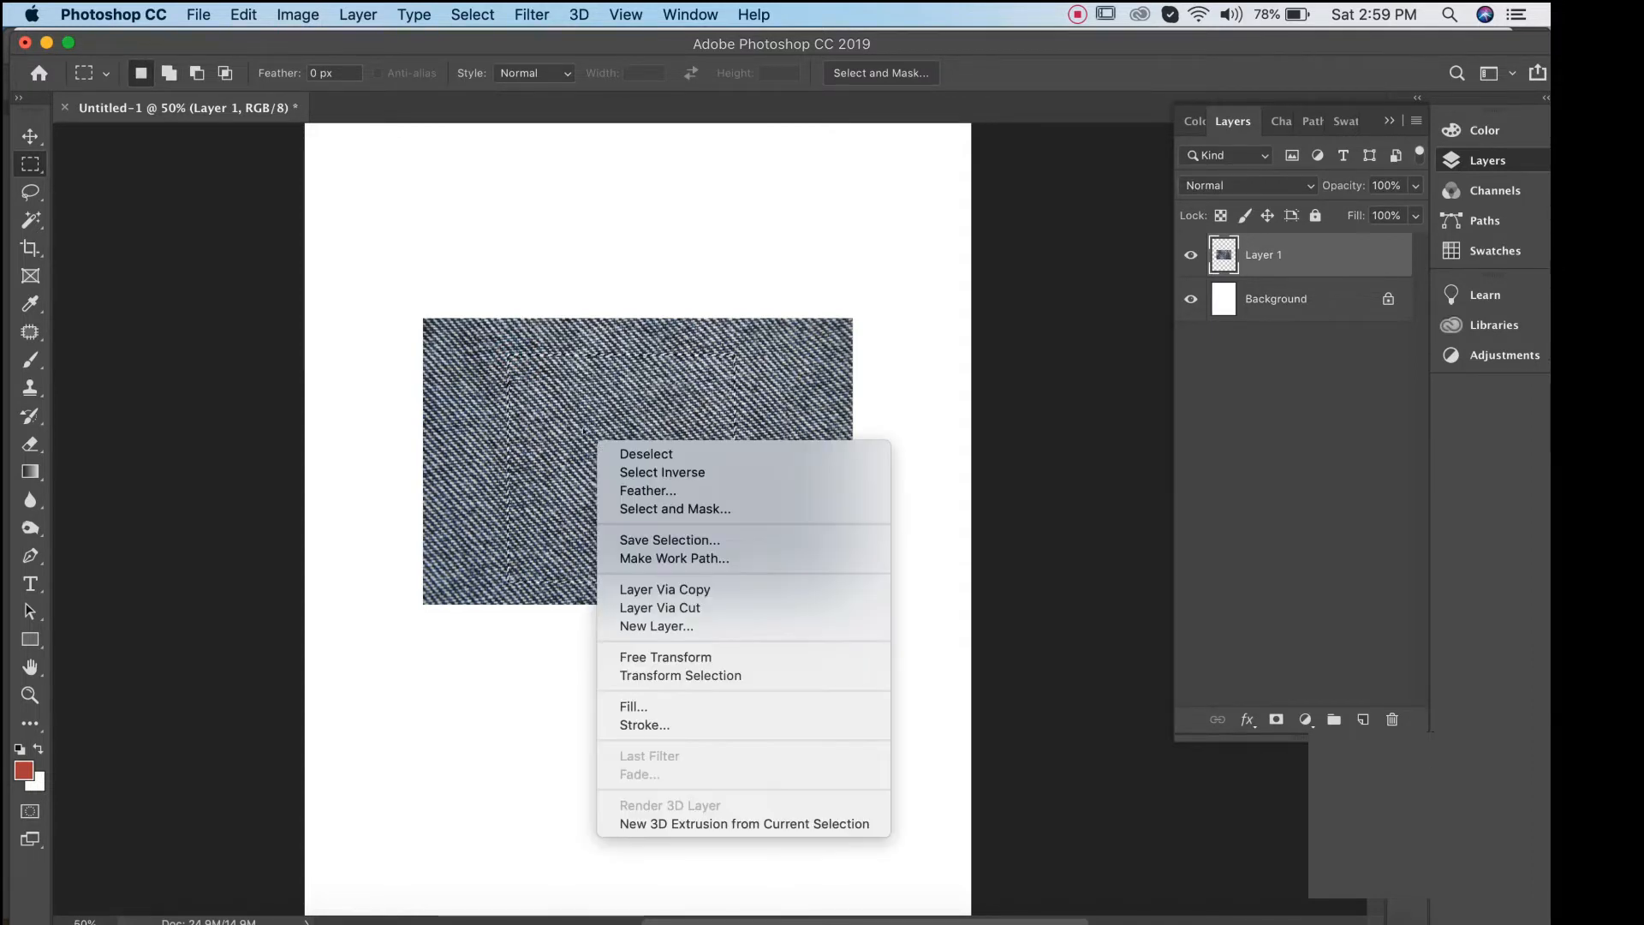
left_click(674, 611)
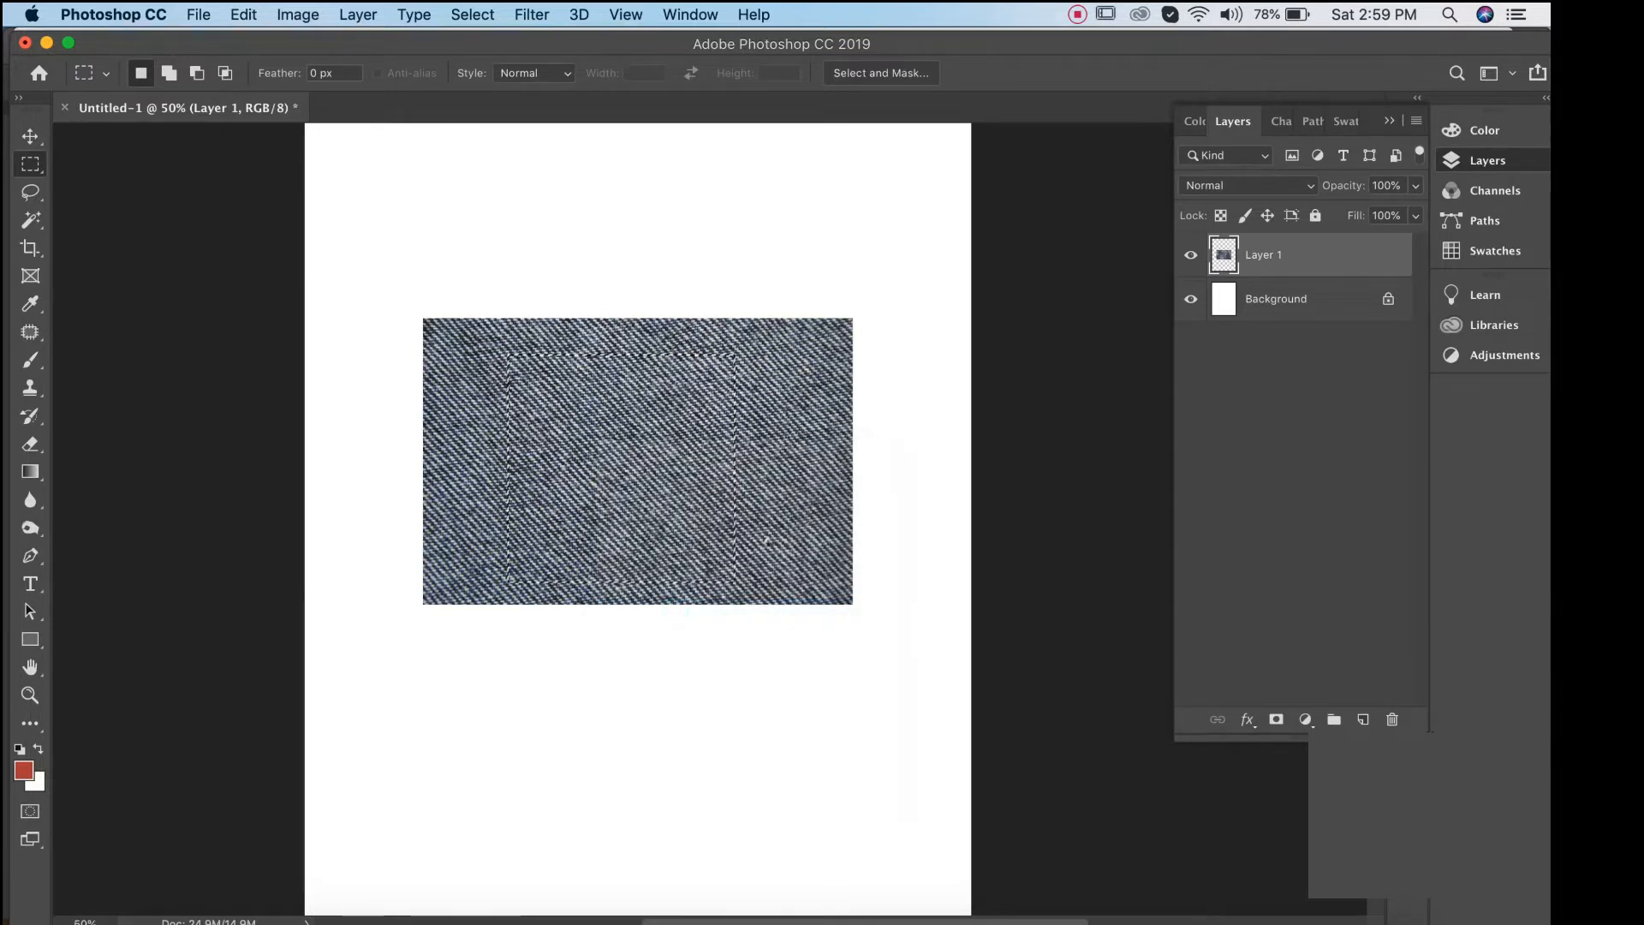
left_click(1190, 301)
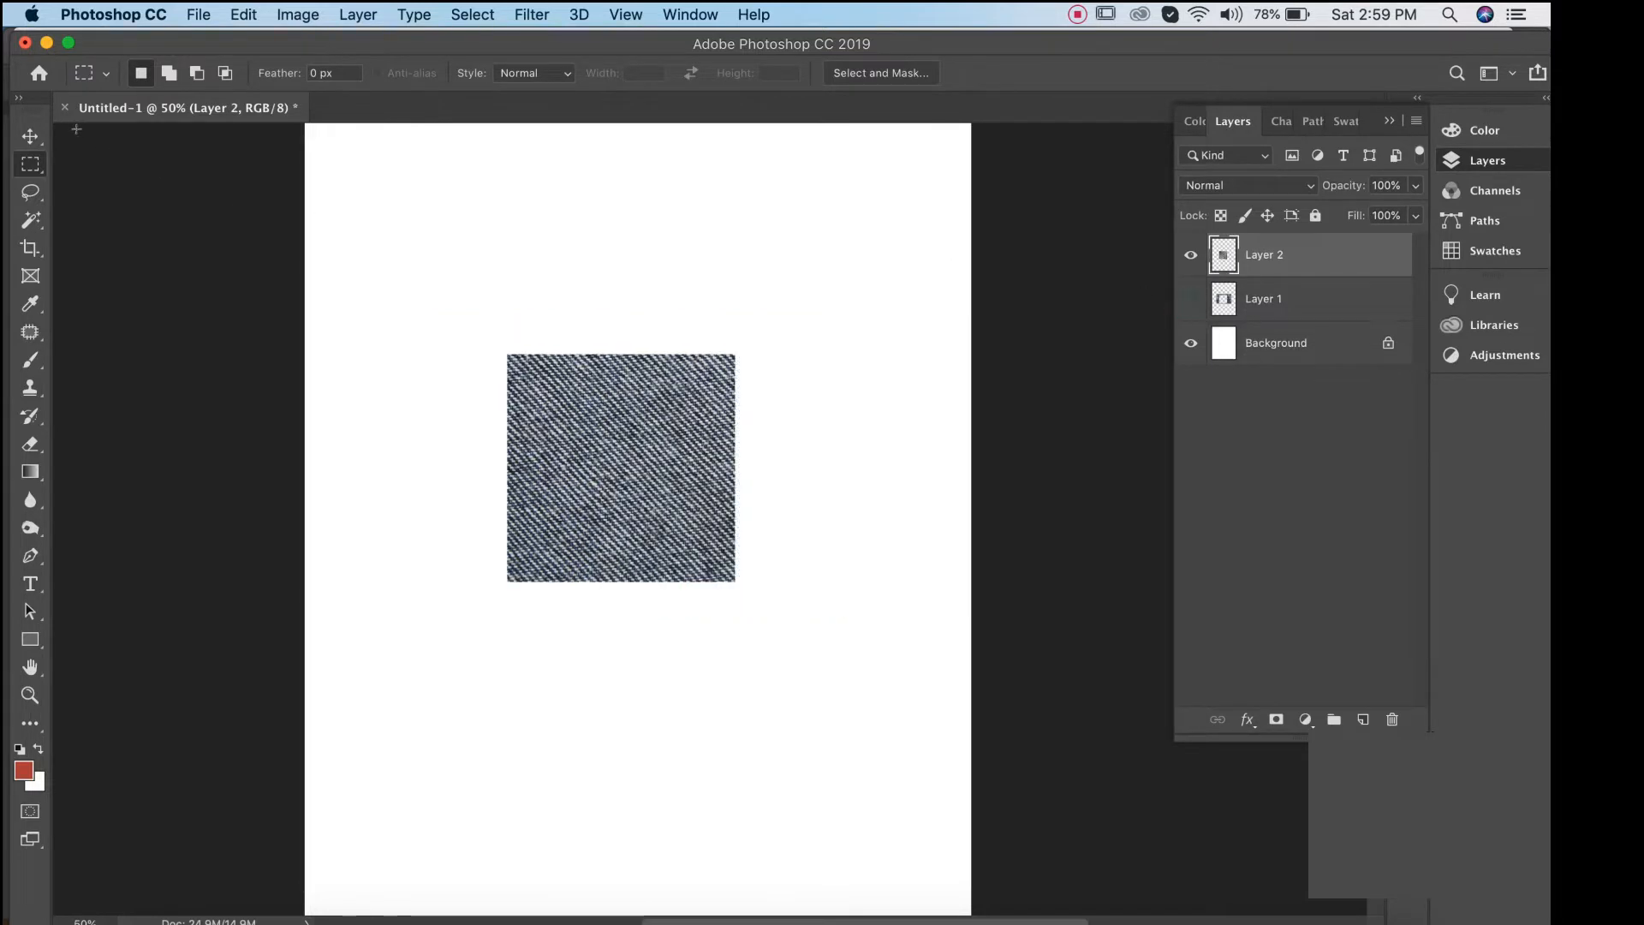
key("v")
left_click_drag(295, 43, 724, 78)
left_click(55, 51)
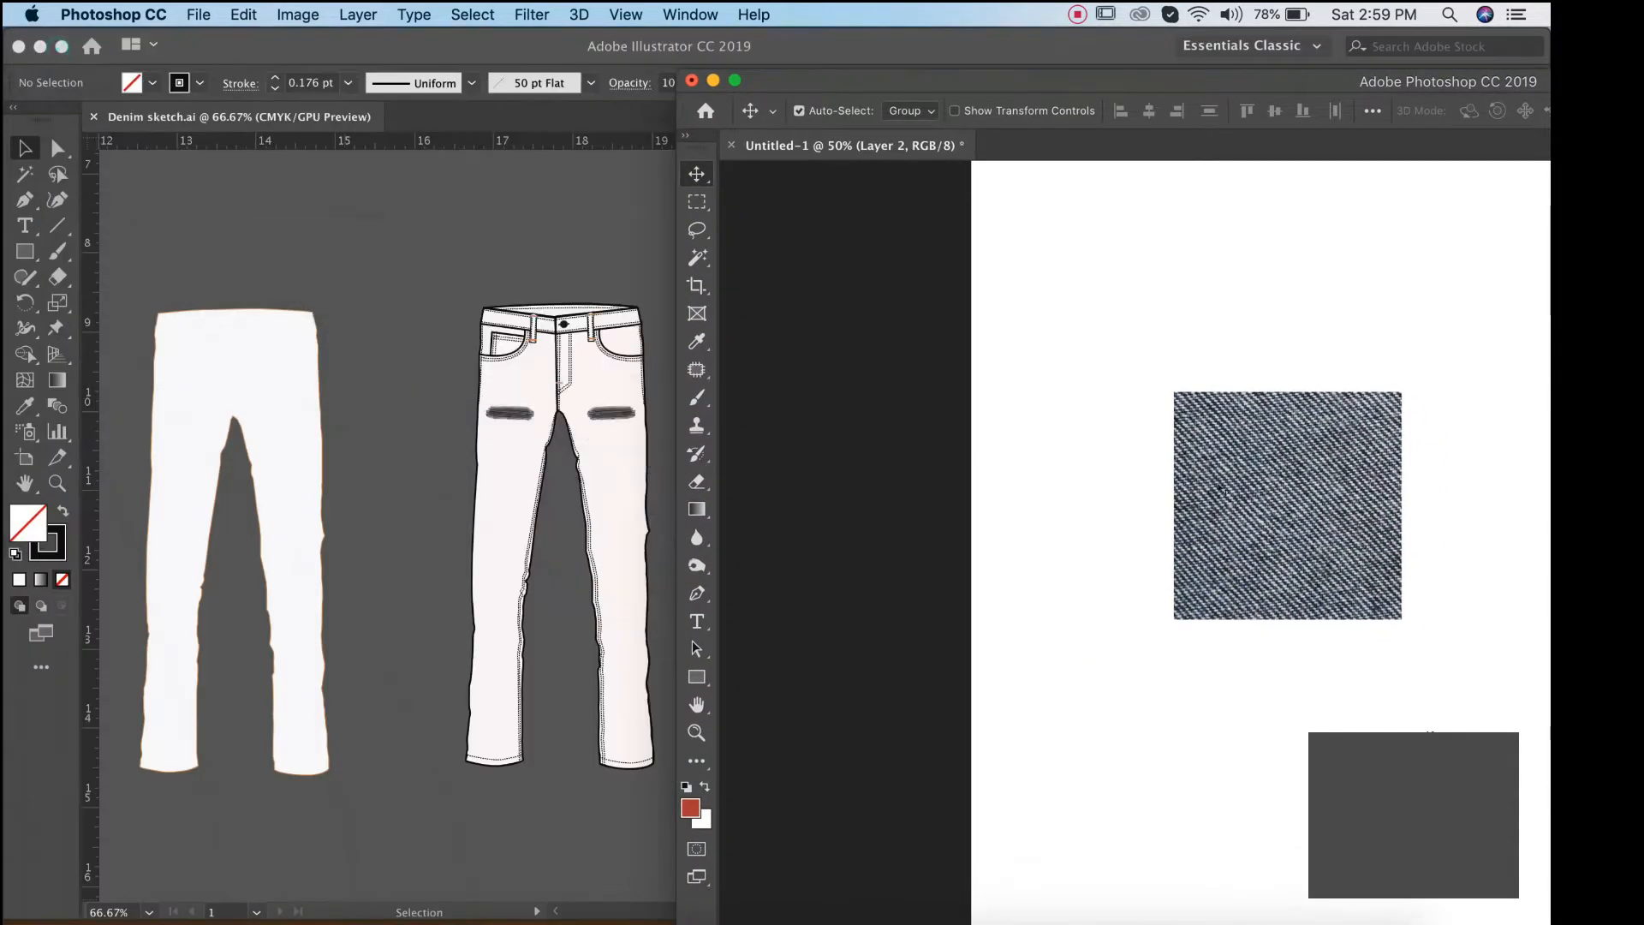
double_click(821, 76)
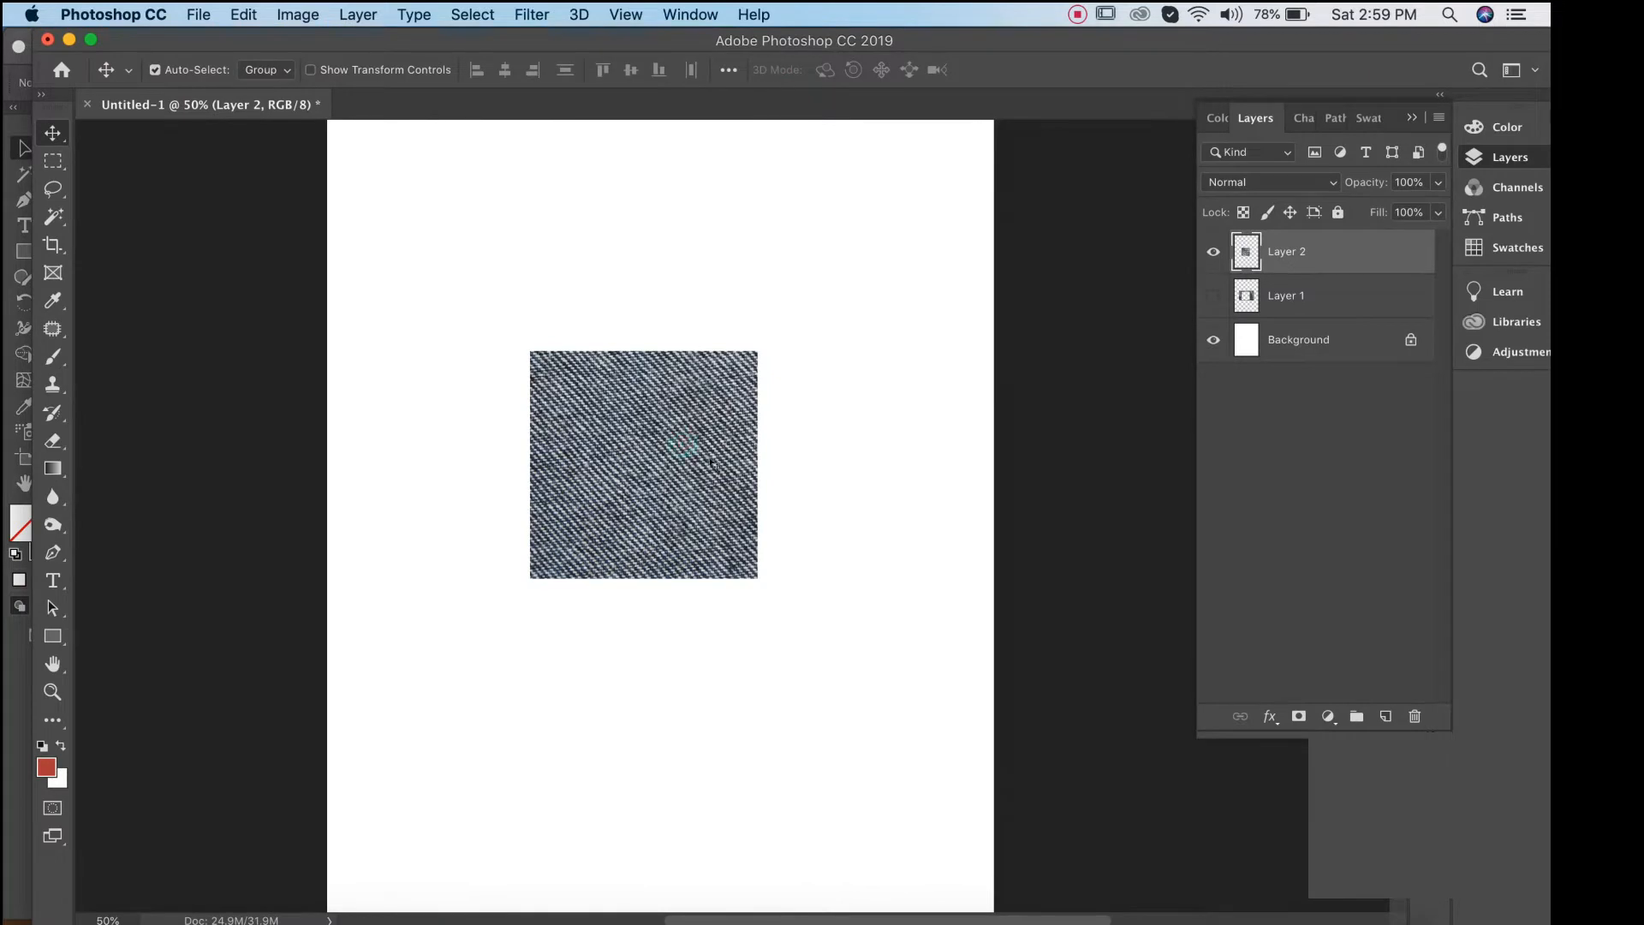
Scale the denim square proportionally to 51.26% with Free Transform and move it toward the upper right of the canvas.
key("super+t")
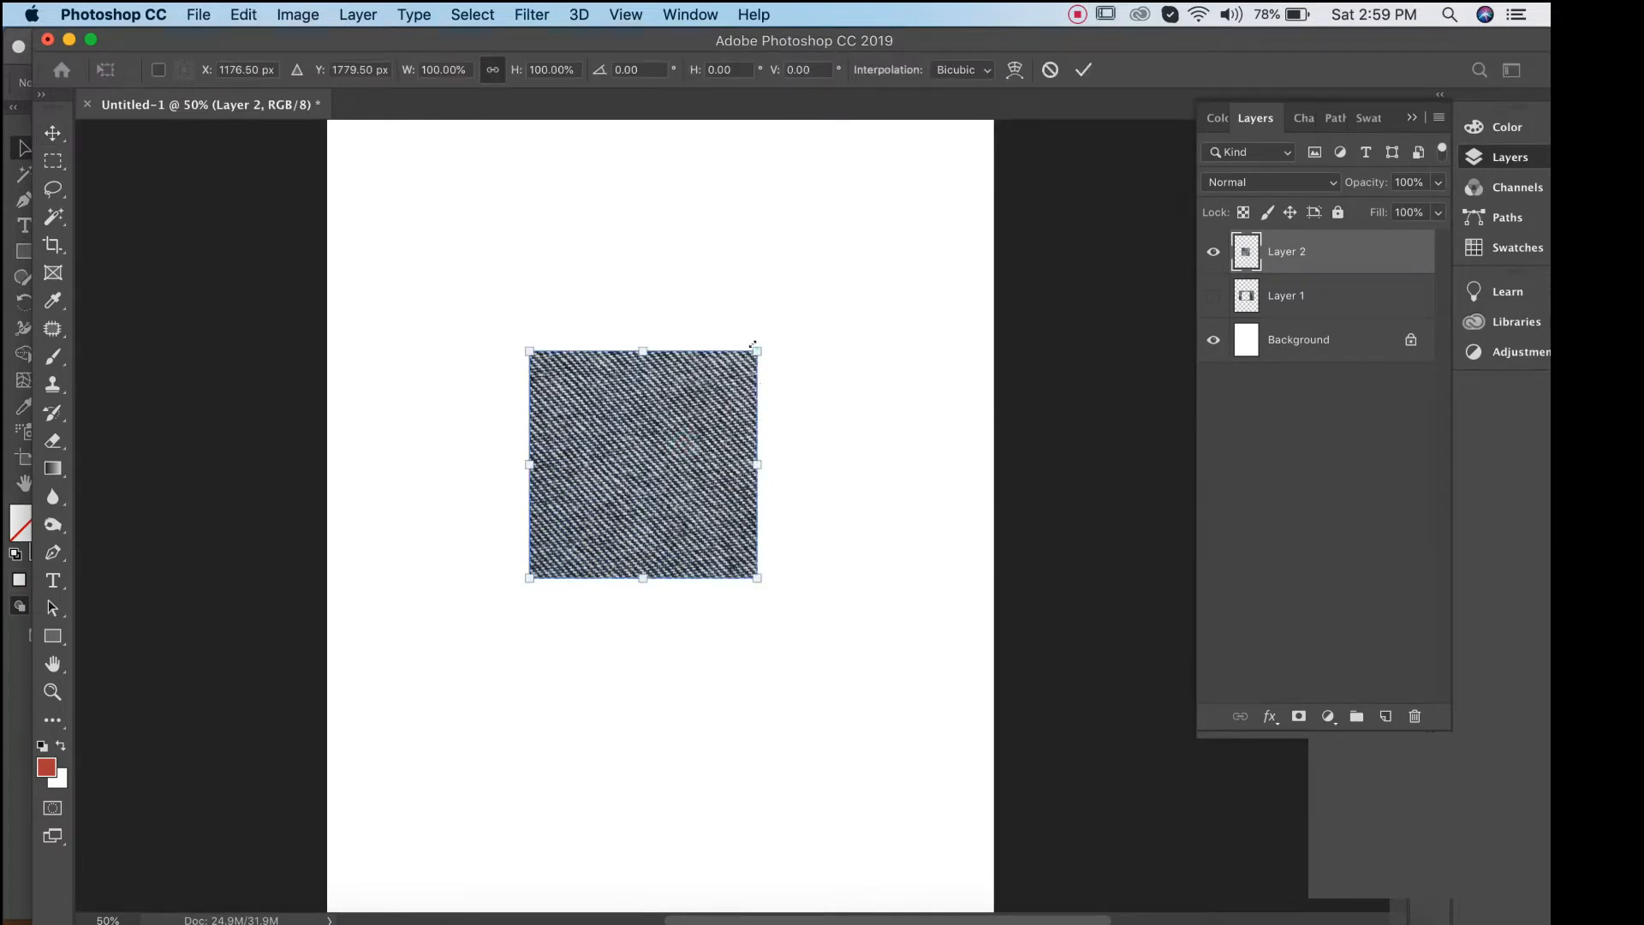
left_click_drag(756, 351, 645, 461)
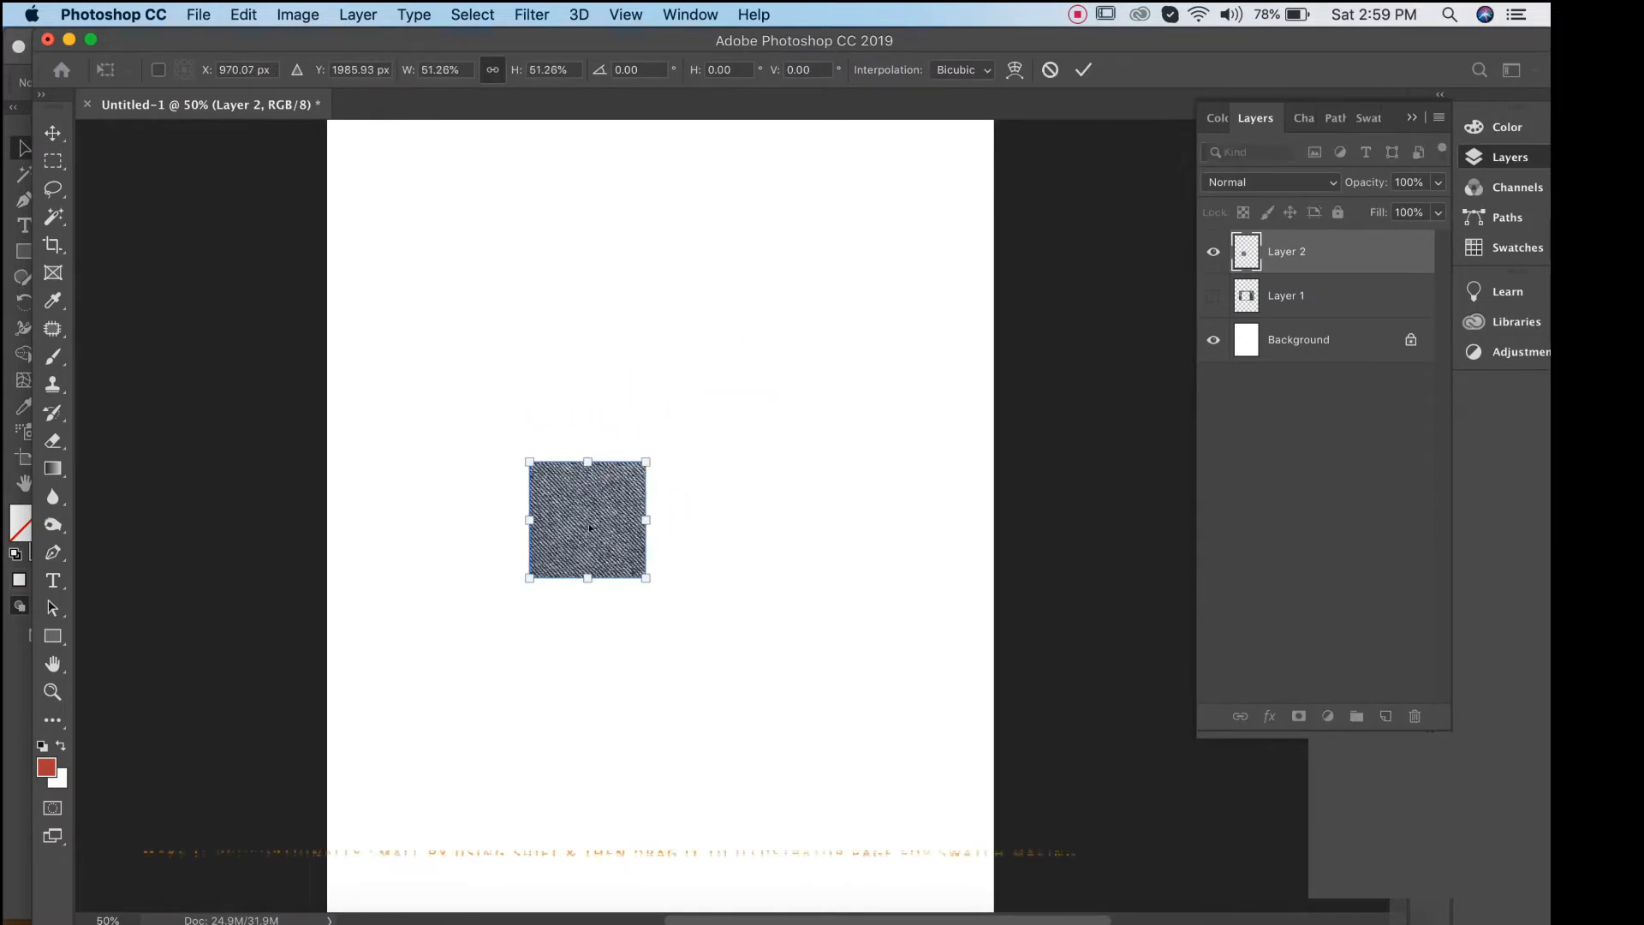
left_click_drag(589, 523, 757, 403)
Commit the scaling, transfer the denim square from Photoshop into the Denim sketch.ai document, and switch to Illustrator.
double_click(229, 39)
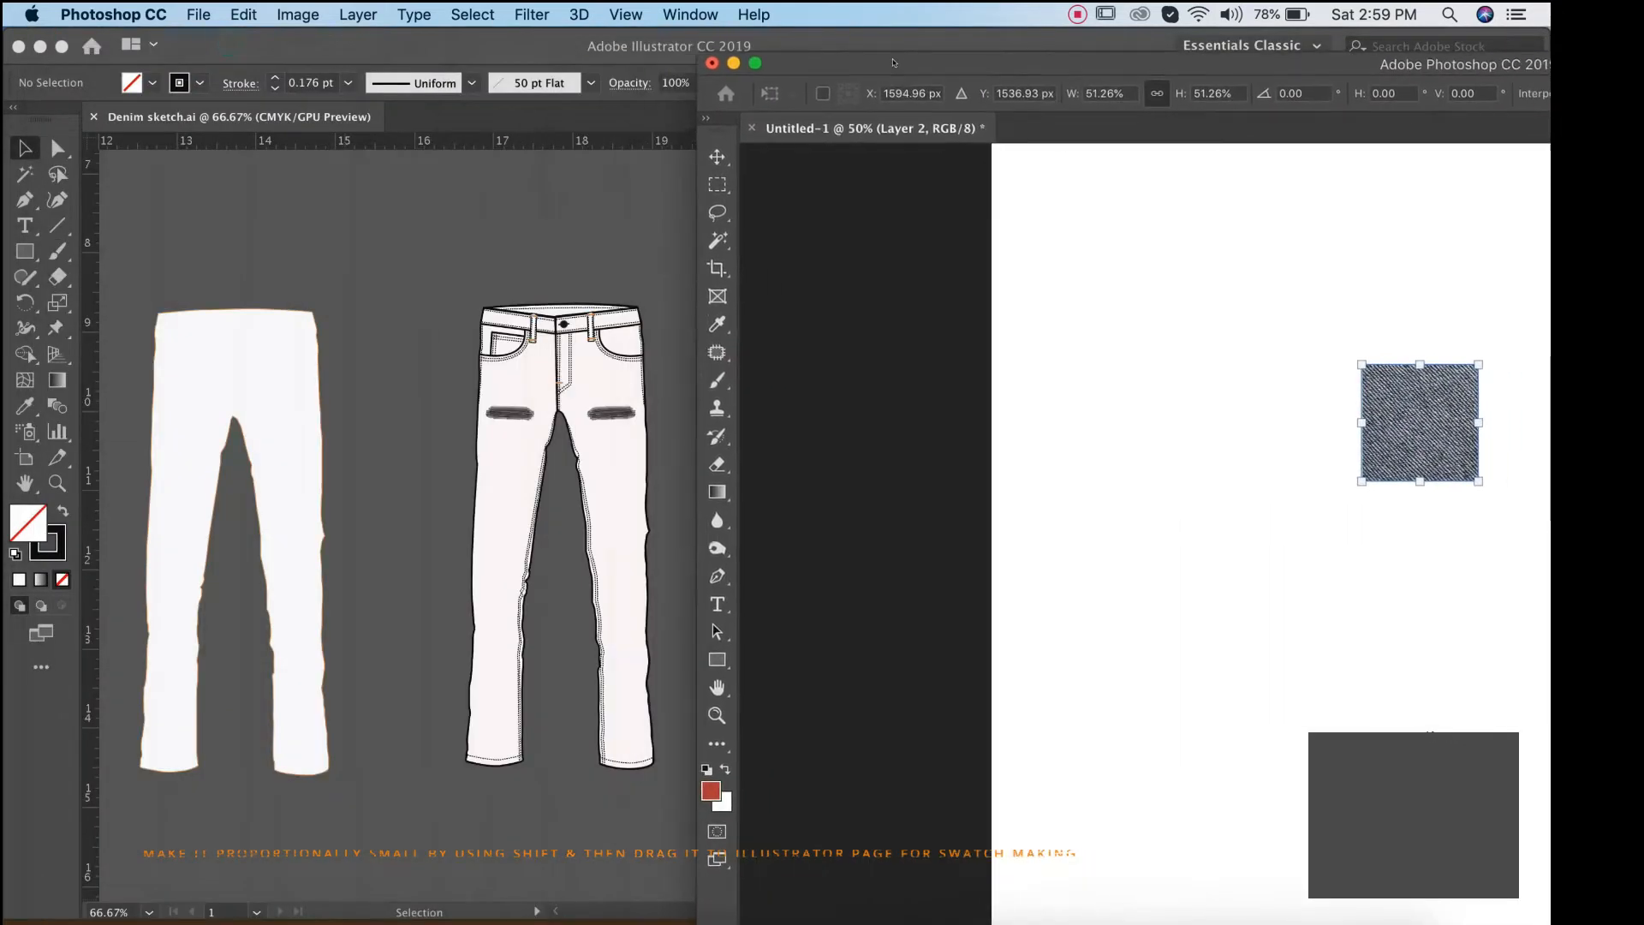
left_click_drag(1473, 359, 390, 461)
key("Return")
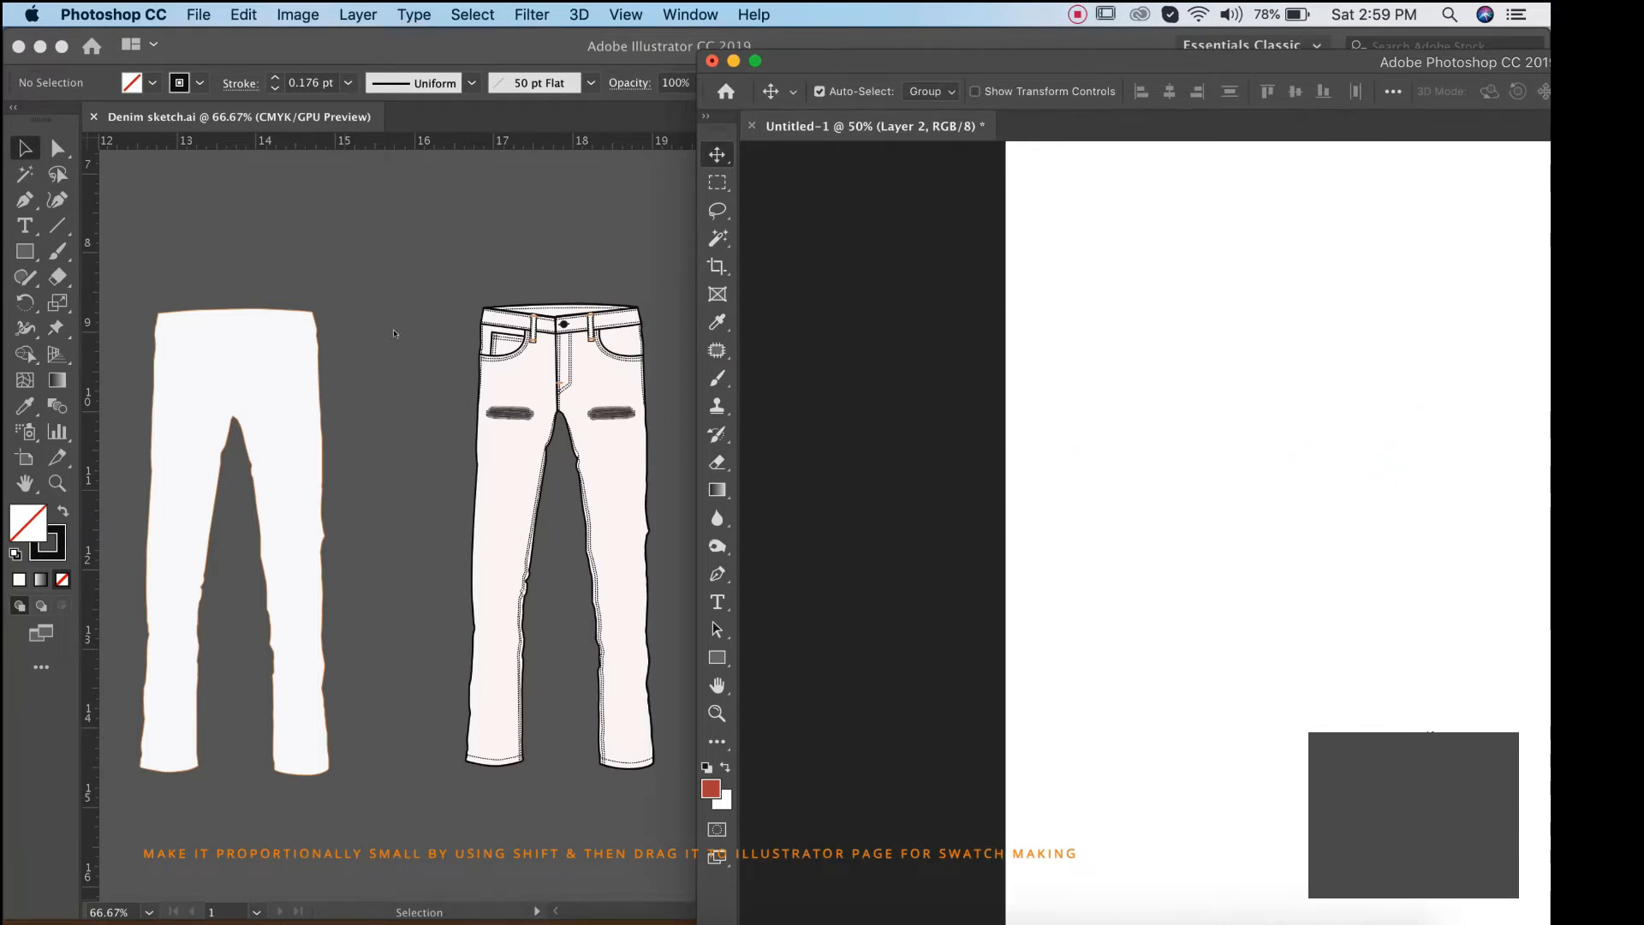
left_click_drag(394, 334, 400, 360)
left_click(398, 377)
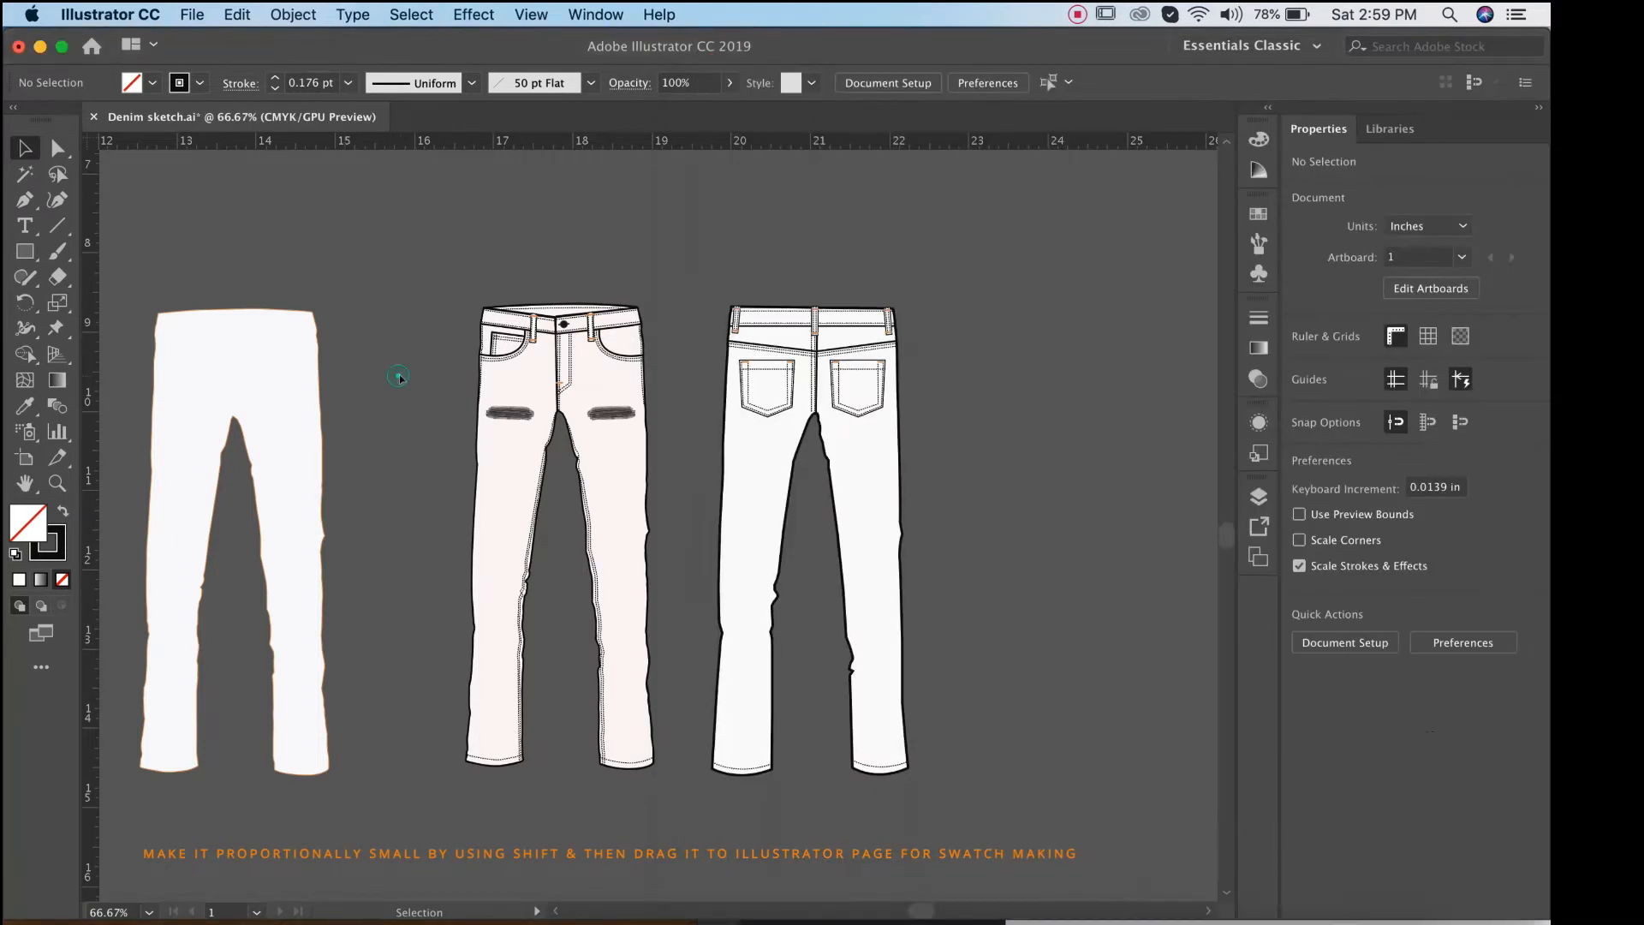
Move the denim texture square off the artboard to just above the plain white jeans silhouette.
left_click(616, 489, "alt+super")
left_click(642, 516, "alt+super")
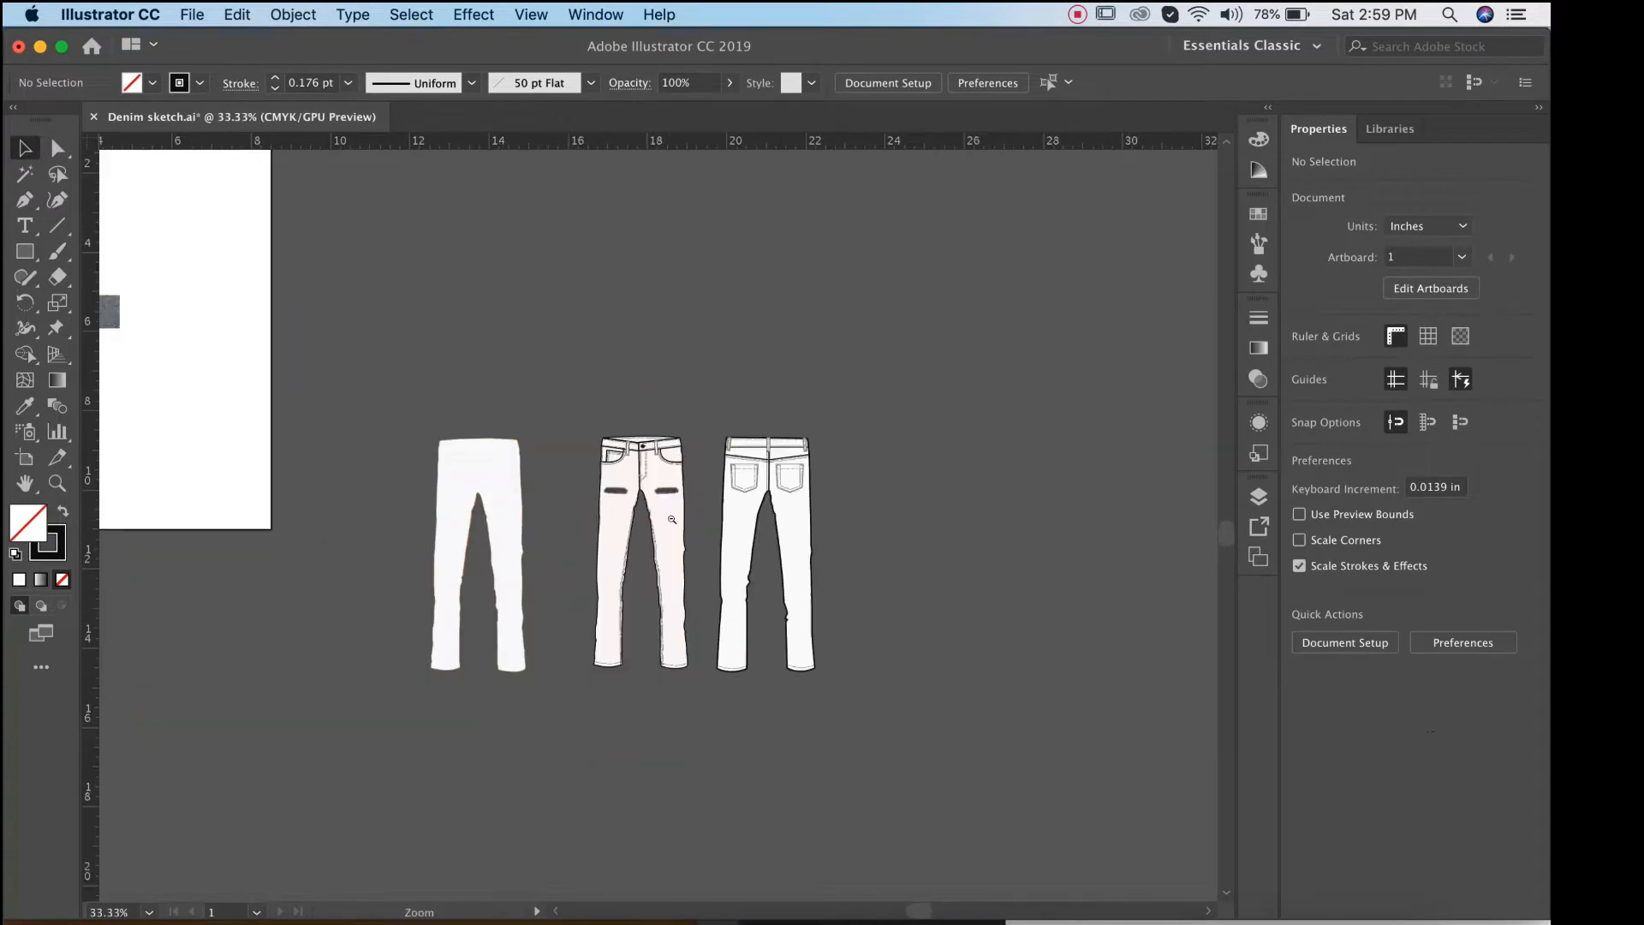
left_click(678, 523, "alt+super")
left_click(684, 525, "alt+super")
left_click_drag(559, 406, 705, 332)
left_click(611, 442, "super")
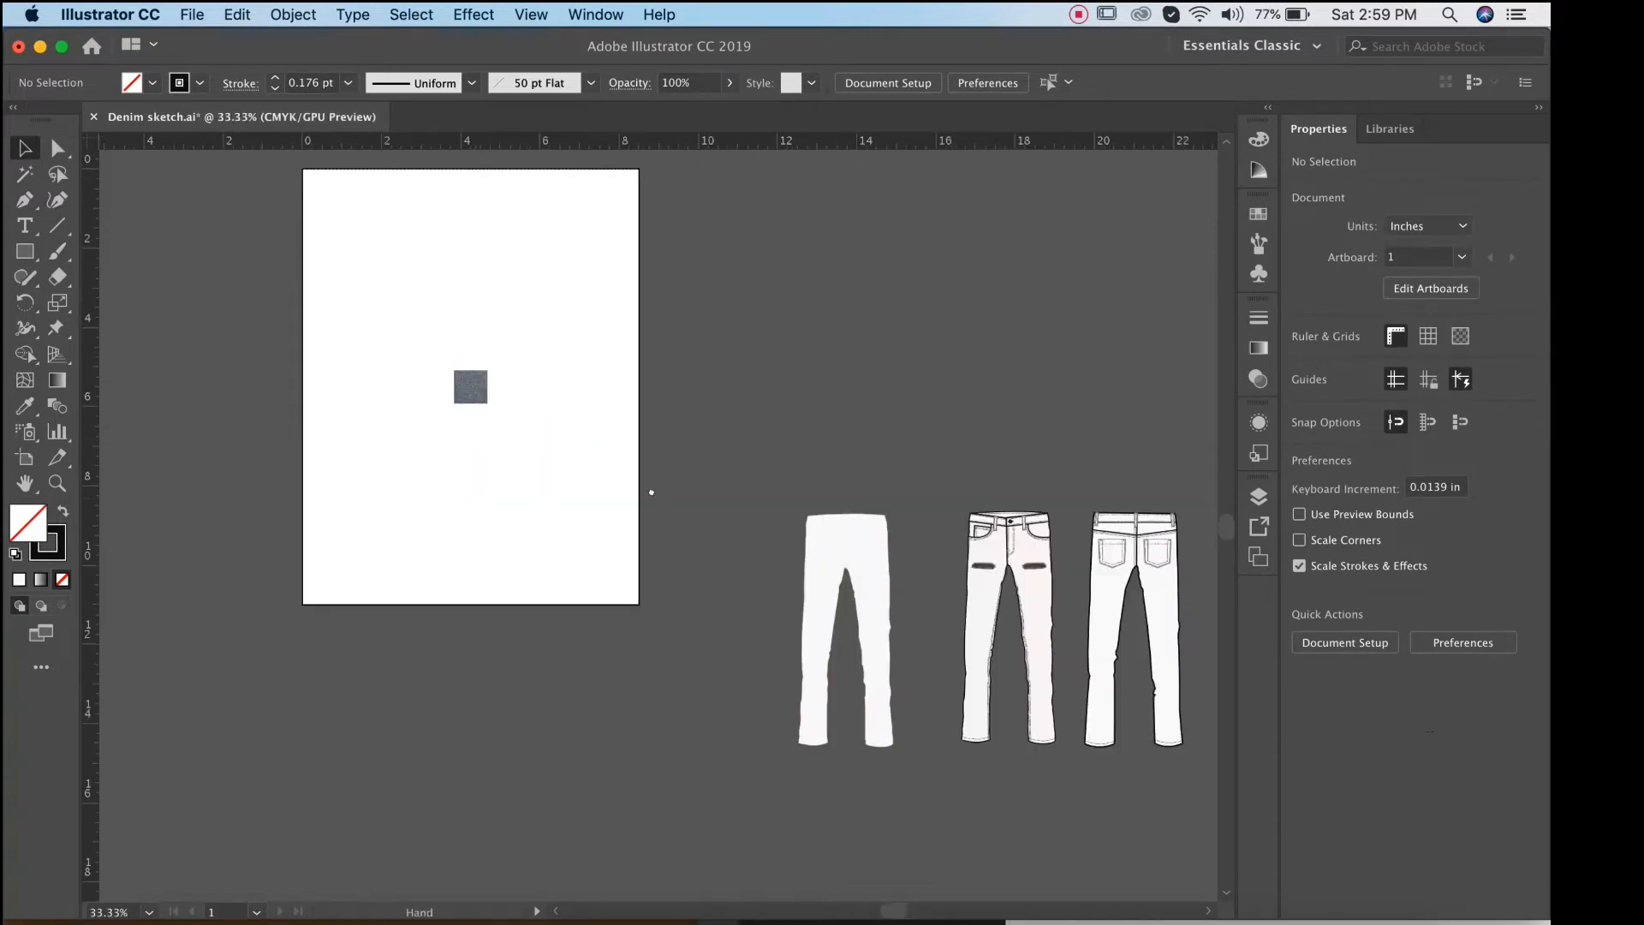
left_click(665, 501, "super")
left_click_drag(368, 370, 912, 404)
left_click_drag(1056, 437, 722, 319)
left_click(592, 456, "super")
left_click(644, 479, "super")
left_click_drag(739, 535, 1011, 454)
left_click(718, 536, "alt+super")
left_click(793, 596)
left_click(802, 476, "super")
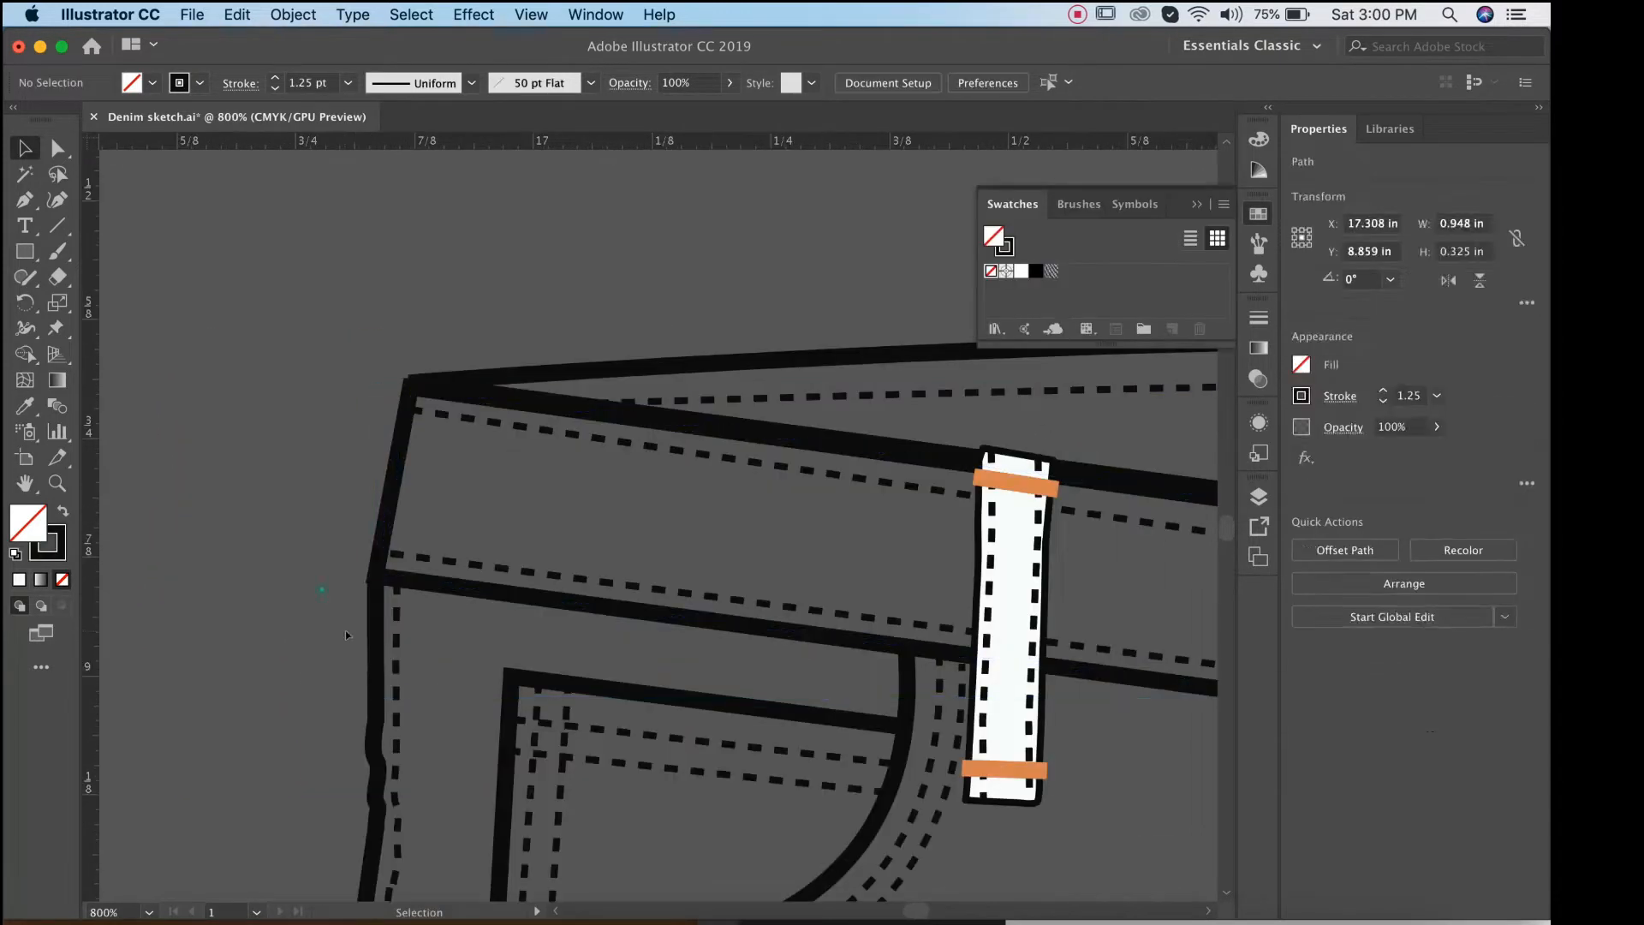
Extend the open front jeans outline with the Pen tool, from its upper-left end to the waistband's top-left corner.
left_click(372, 637)
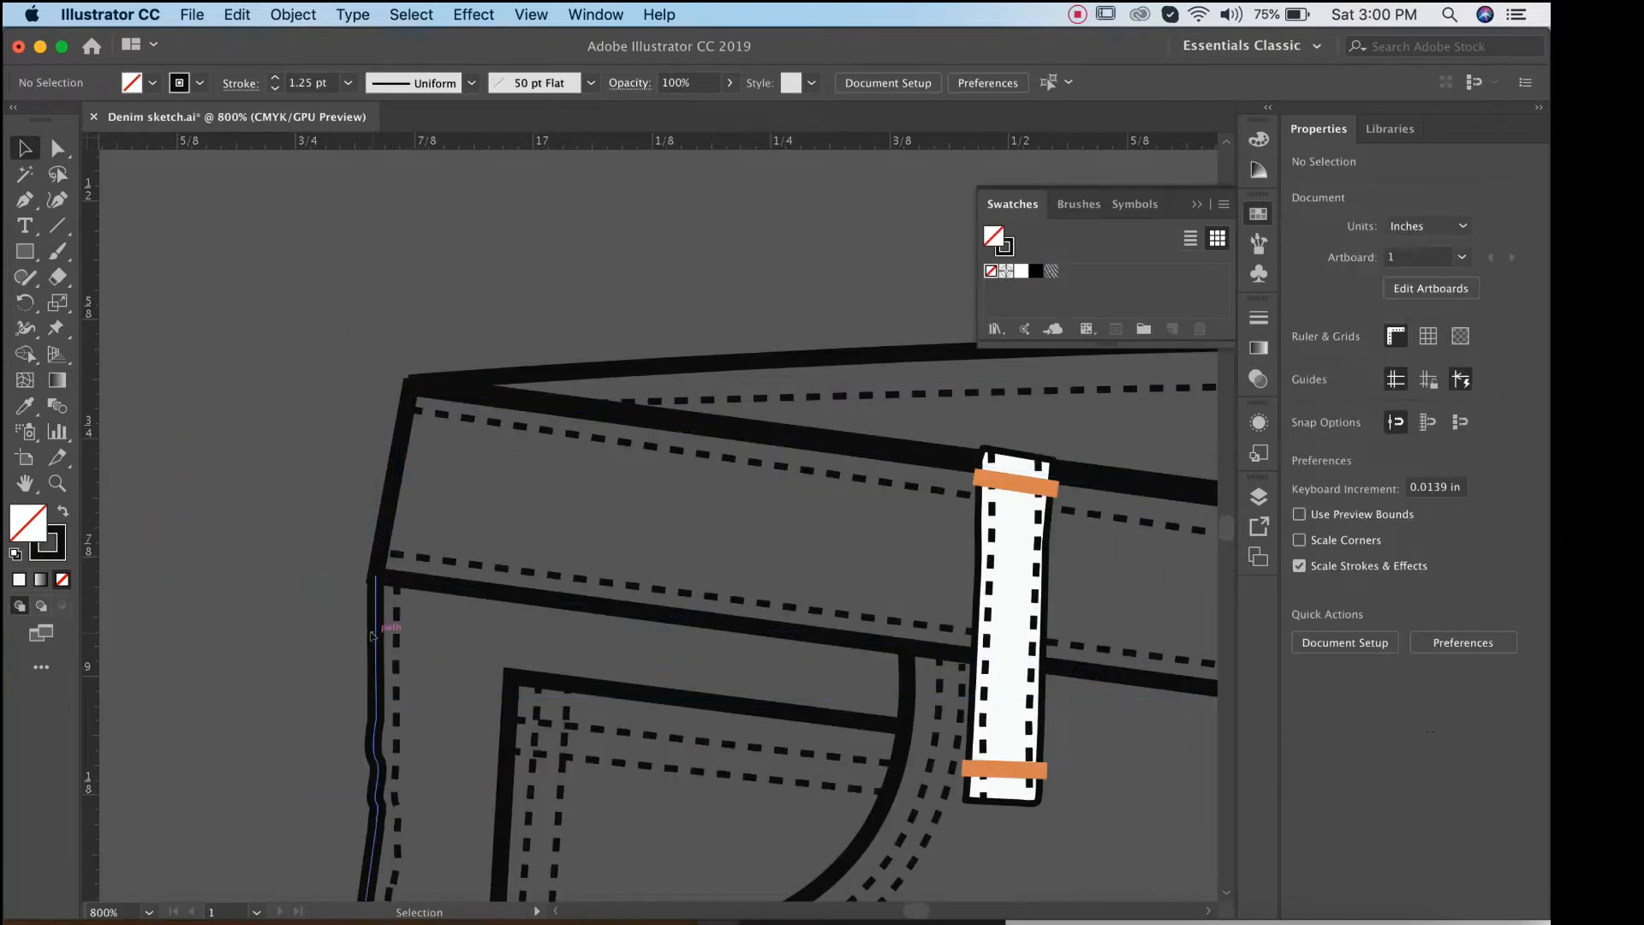
left_click(372, 636)
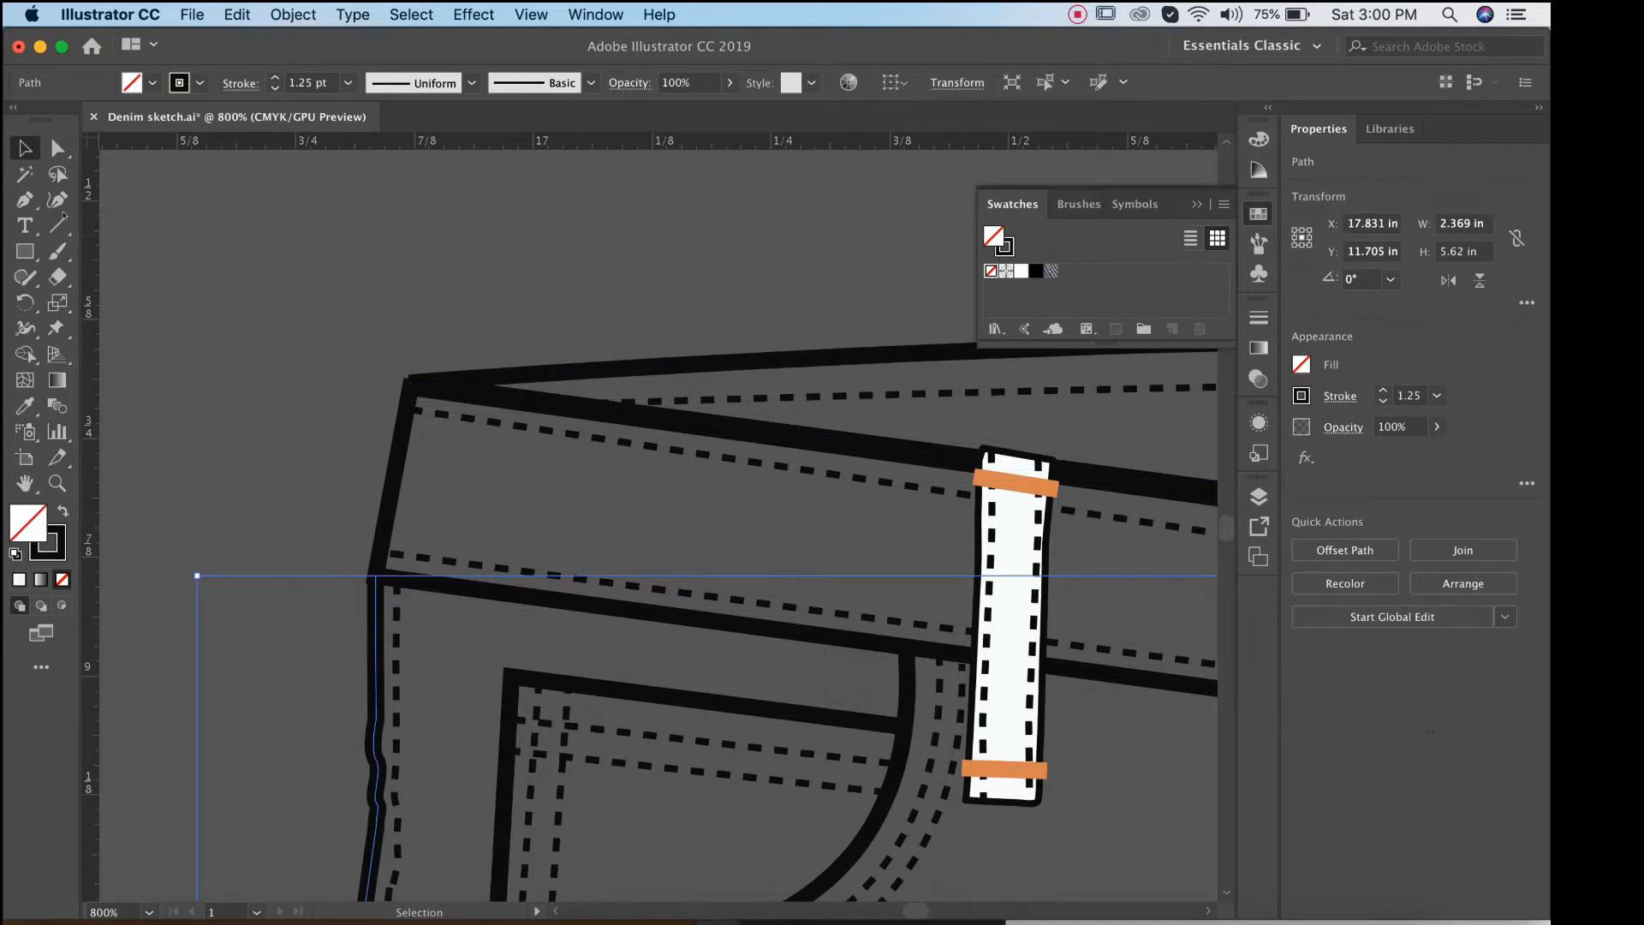
left_click(375, 575)
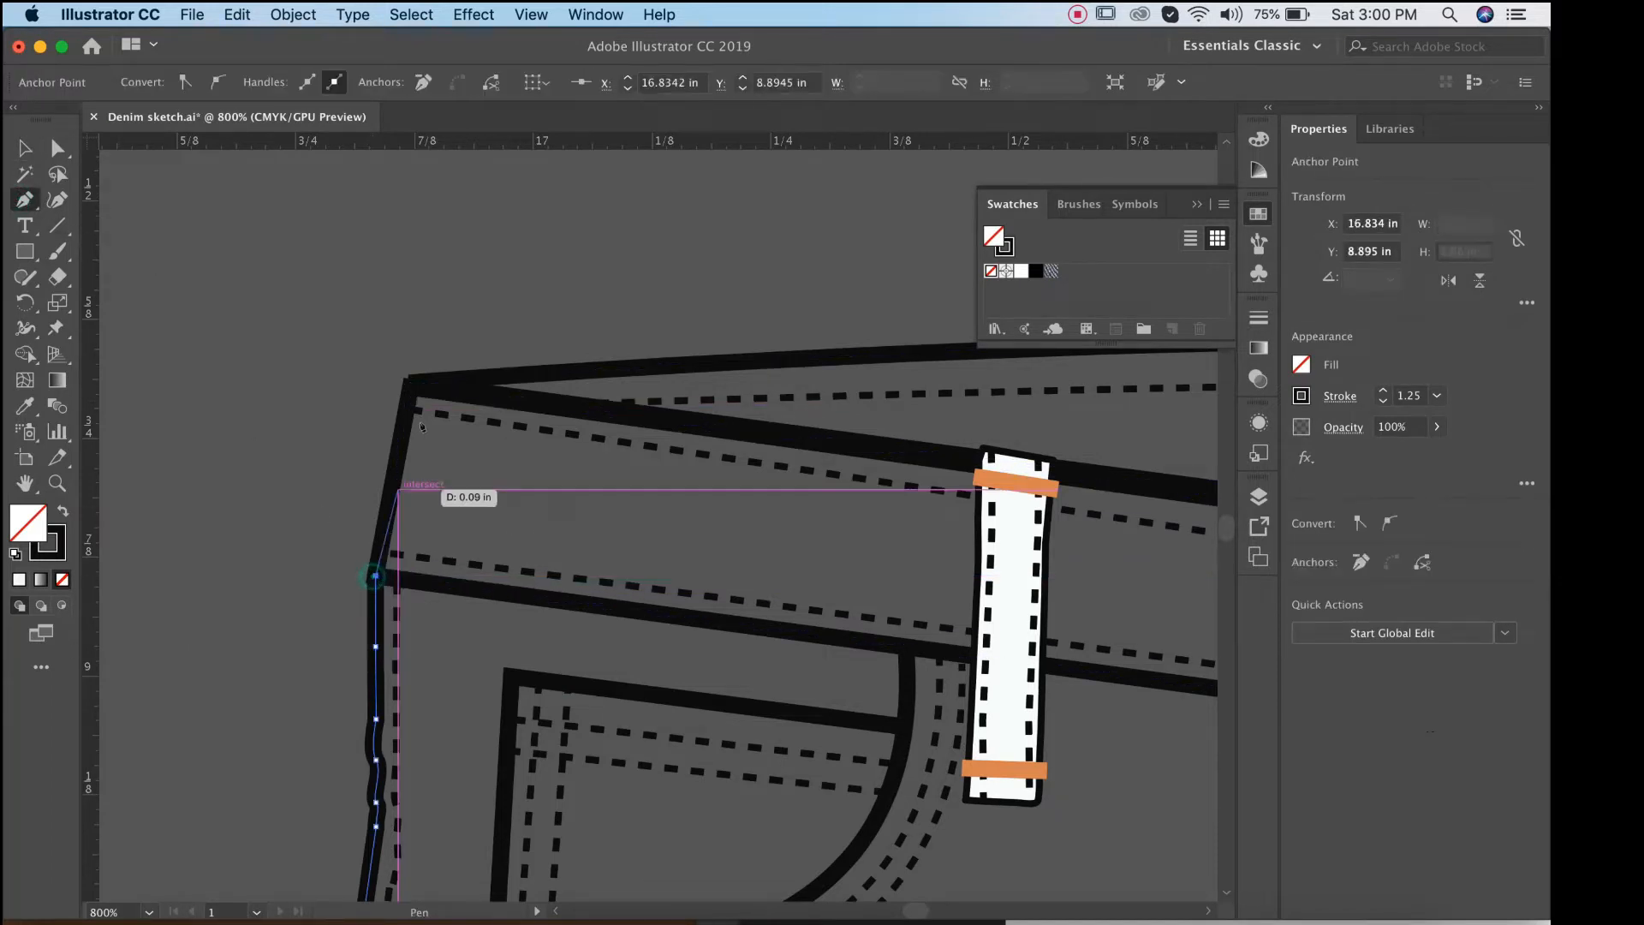
left_click(408, 381)
Close the front outline with a curved segment along the waist to the top-right corner and a straight segment to the right side seam.
scroll(660, 448, "right", 10)
left_click(783, 498, "alt+super")
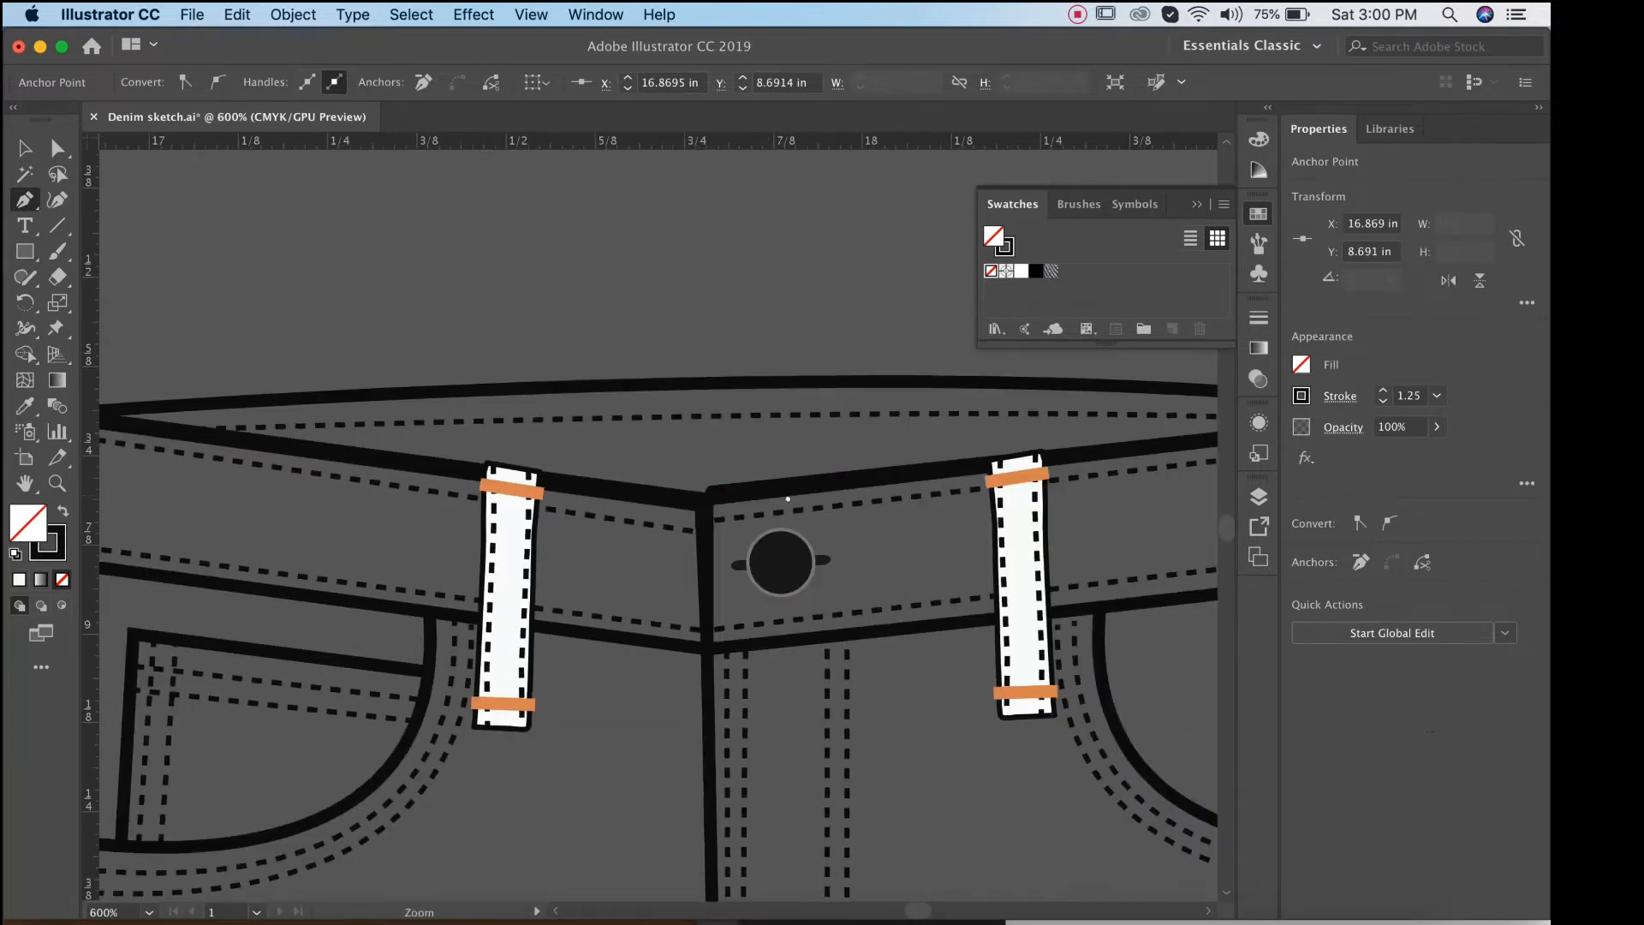
scroll(787, 498, "right", 2)
left_click(754, 498, "alt+super")
left_click(754, 498, "alt+super")
scroll(767, 517, "down", 2)
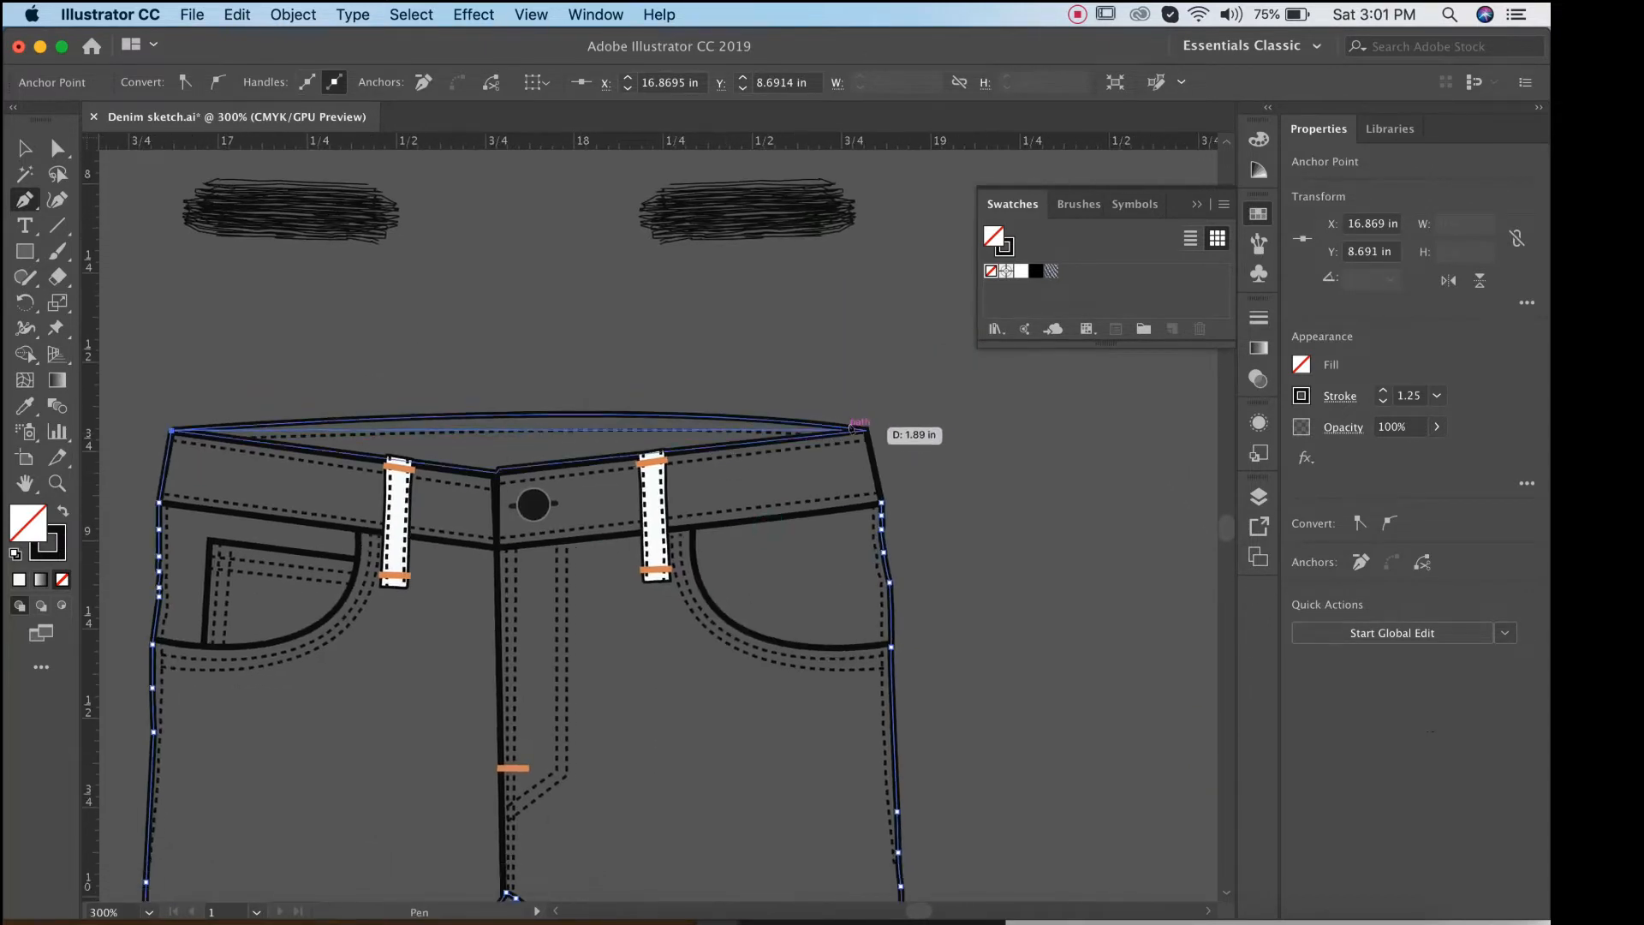
left_click_drag(867, 430, 967, 488)
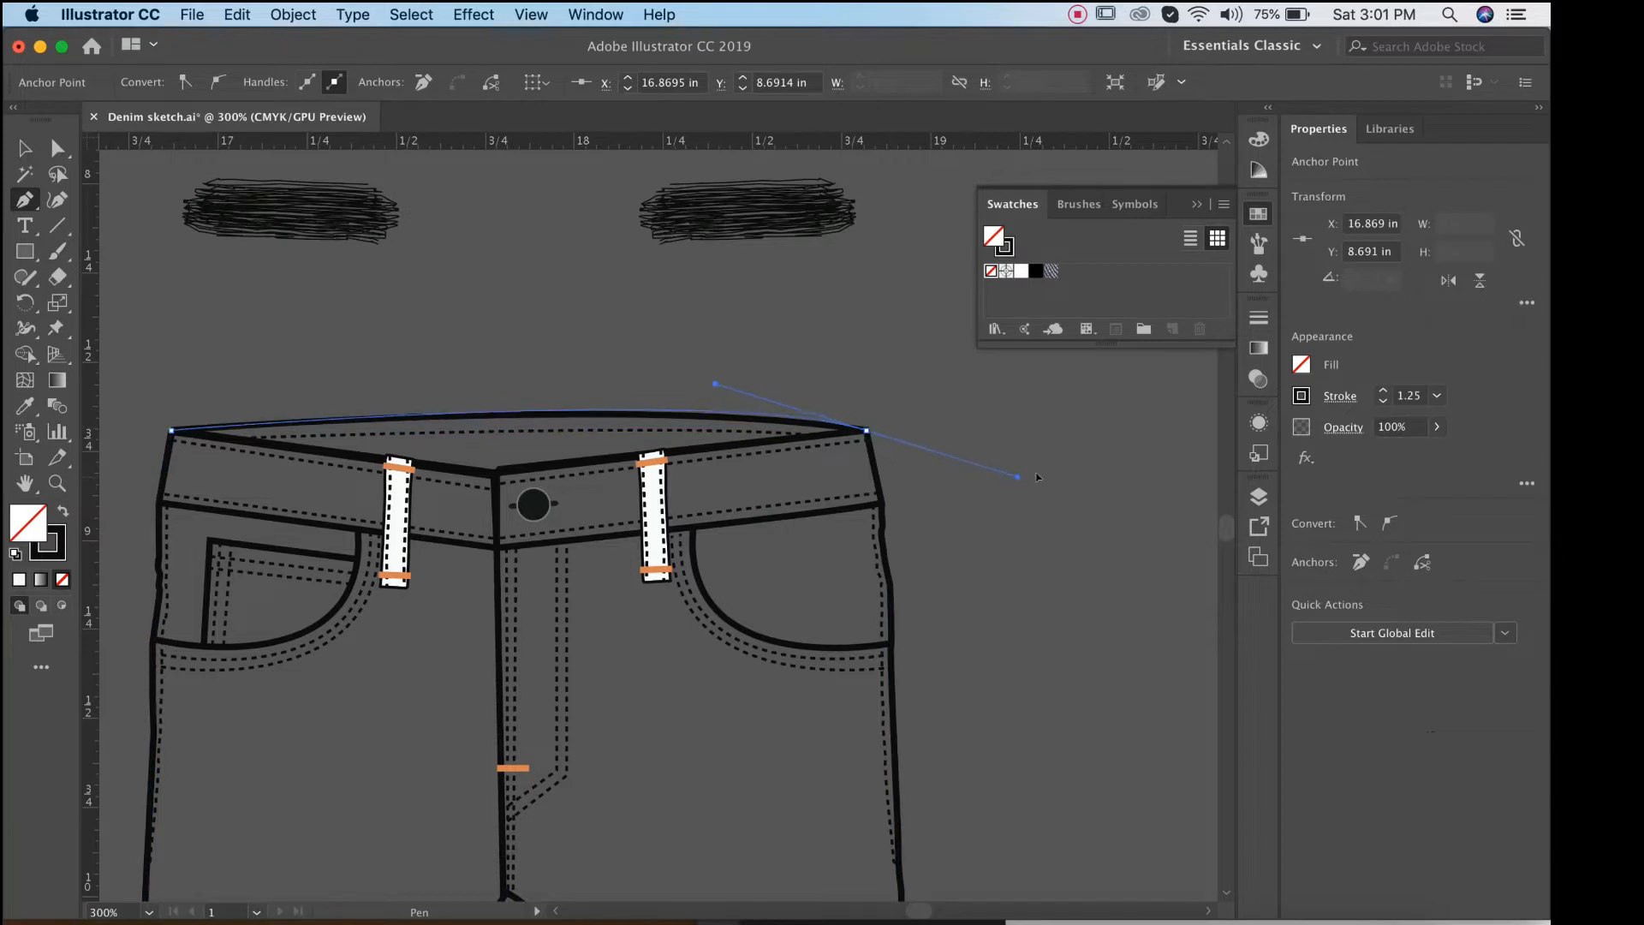
left_click_drag(1069, 472, 1069, 471)
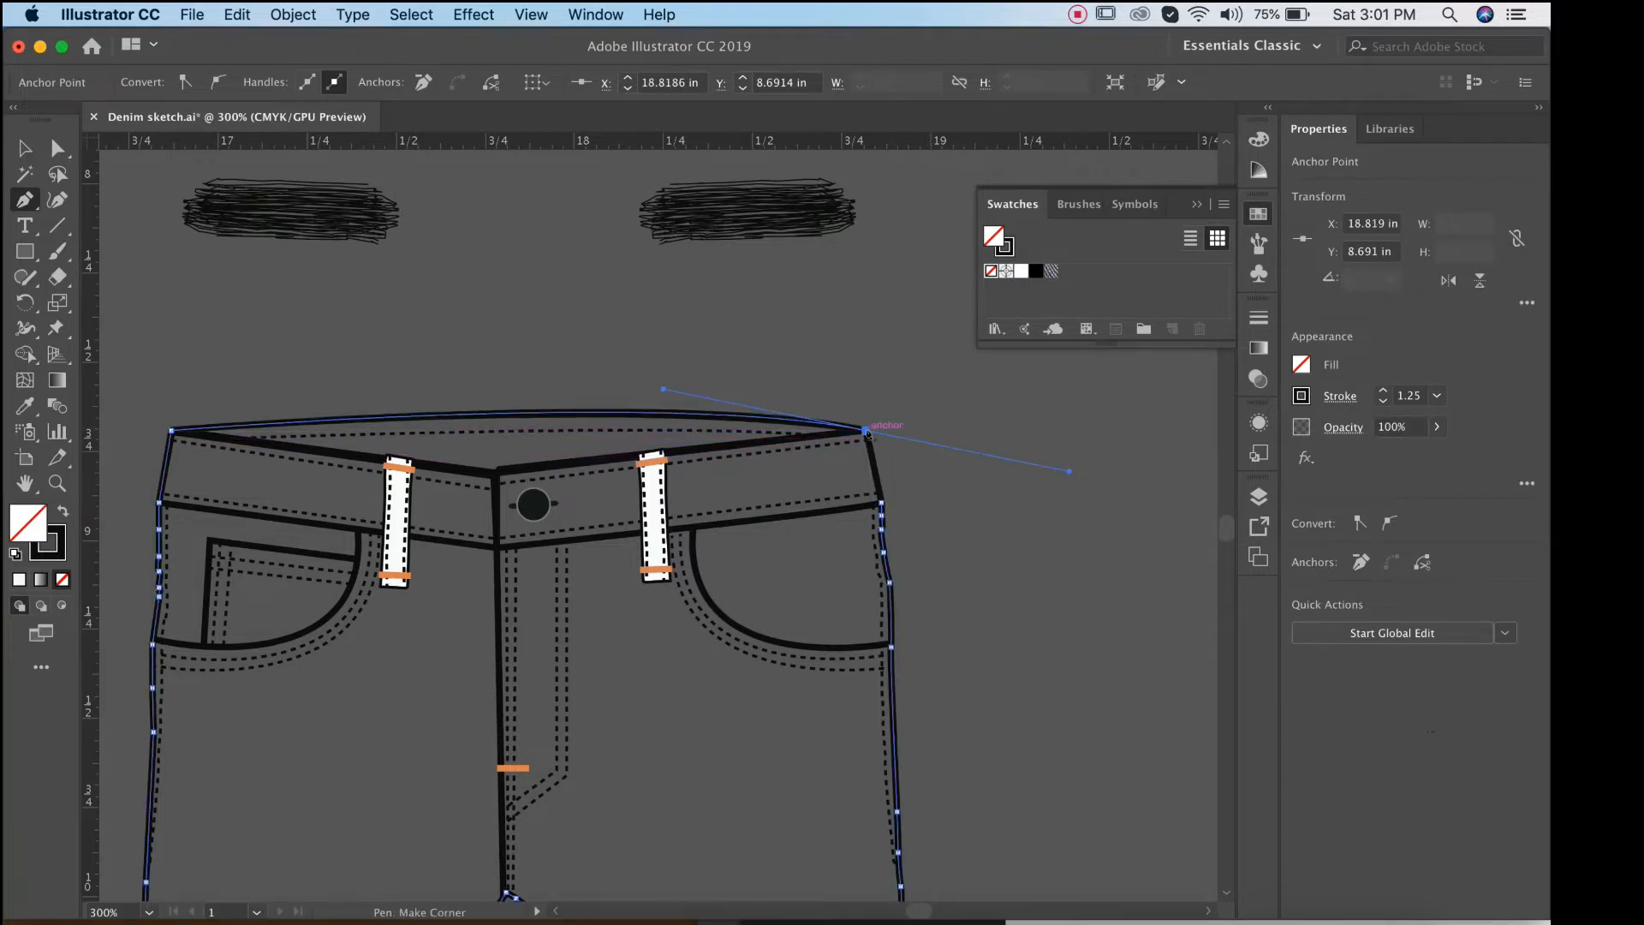
left_click(866, 430)
left_click(881, 503)
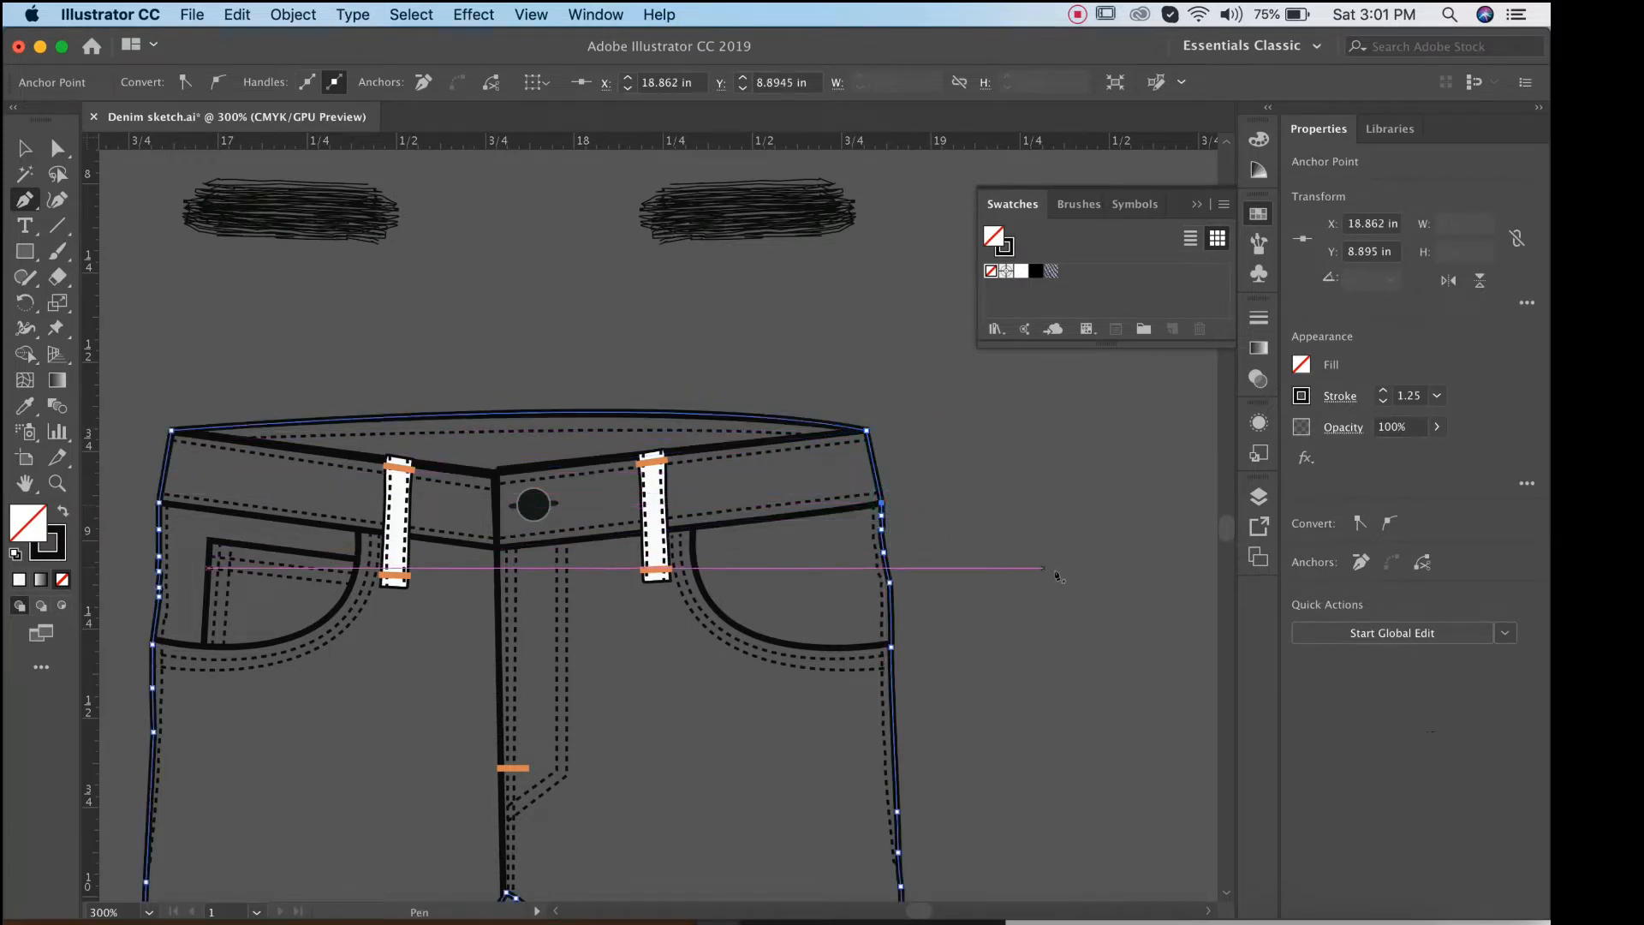
left_click(57, 149)
left_click(25, 149)
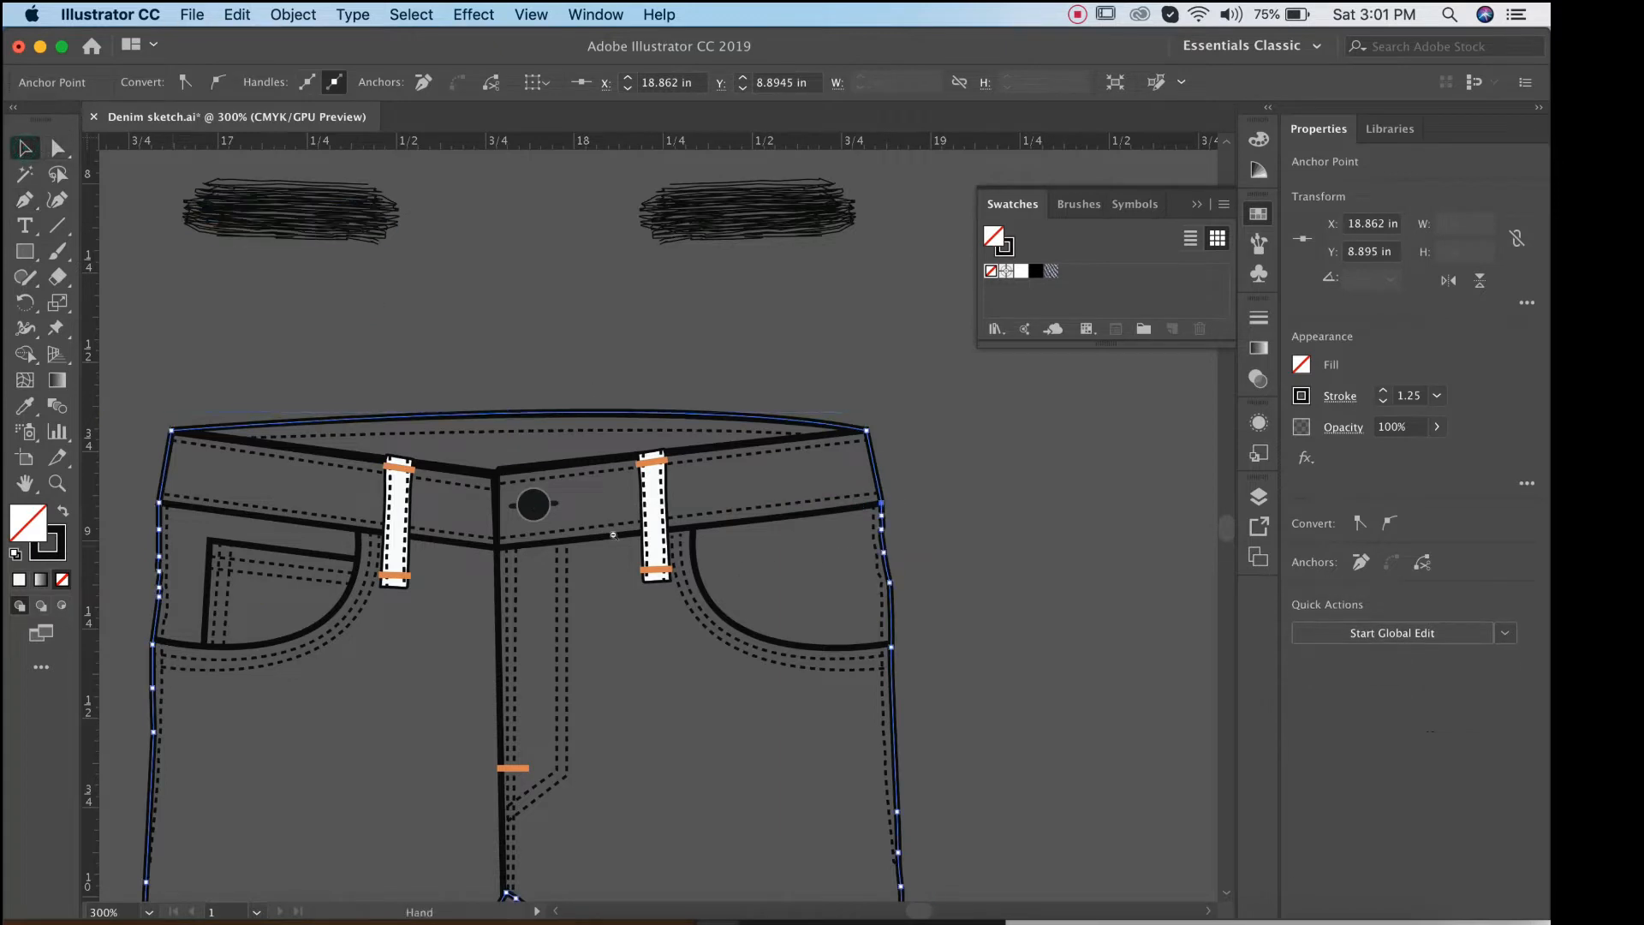
Fill the closed front jeans outline with the denim pattern swatch.
left_click(612, 535, "alt+super")
left_click(661, 550, "alt+super")
left_click(671, 563, "alt+super")
scroll(638, 473, "down", 10)
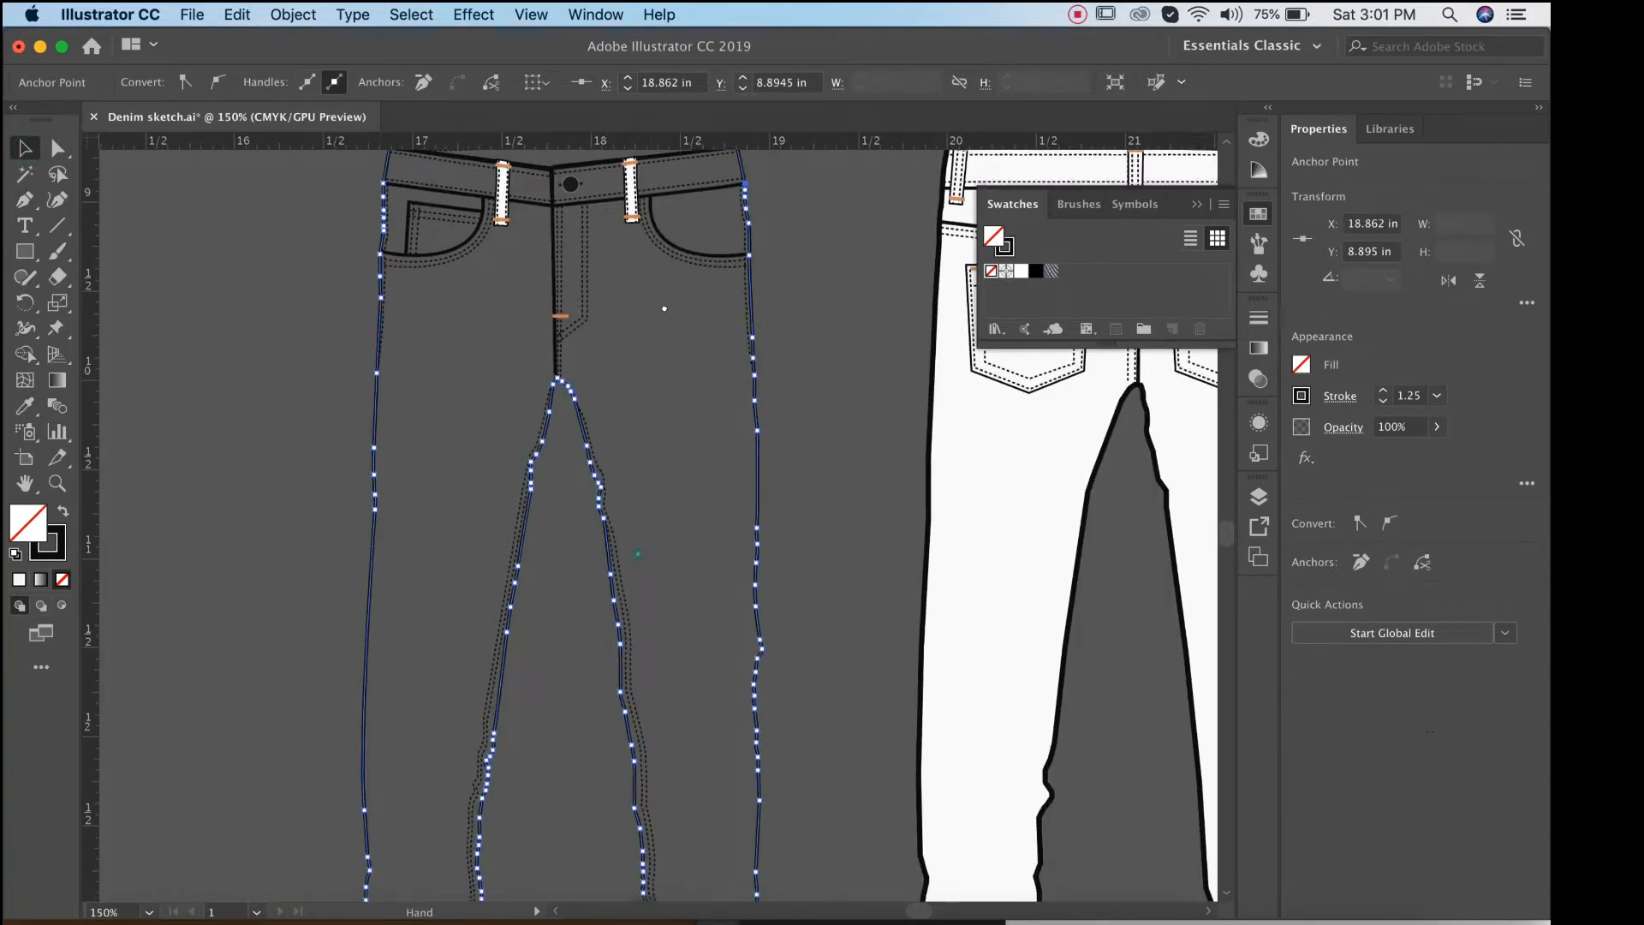
scroll(642, 323, "up", 5)
left_click(671, 395, "alt+super")
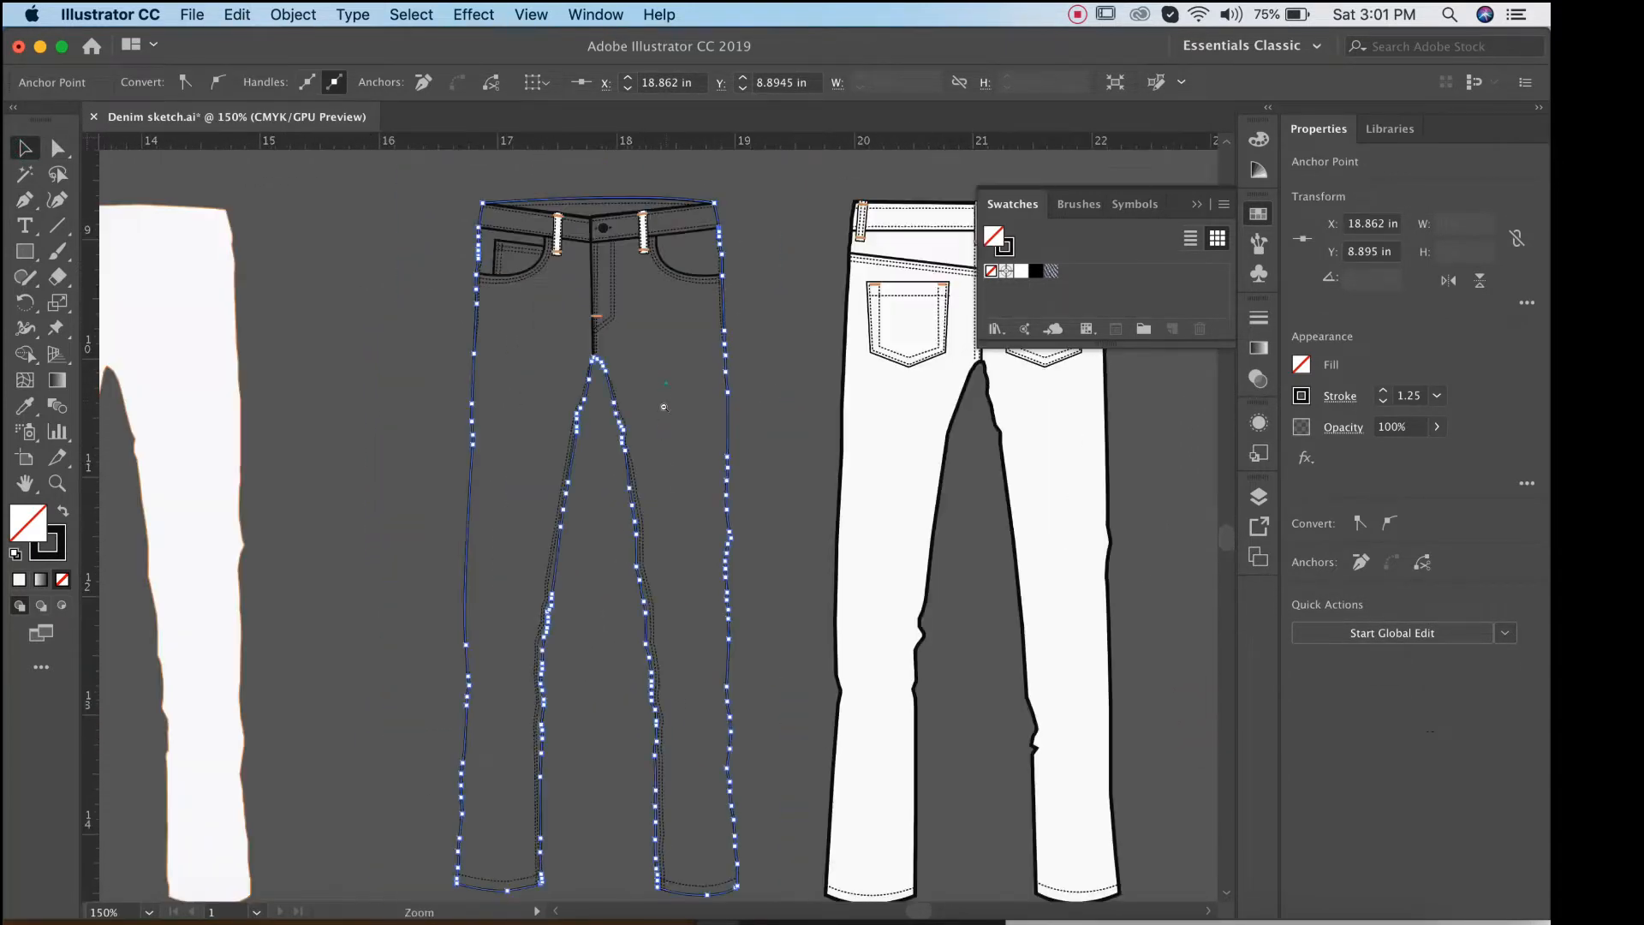
left_click(619, 399, "super")
left_click(632, 400, "super")
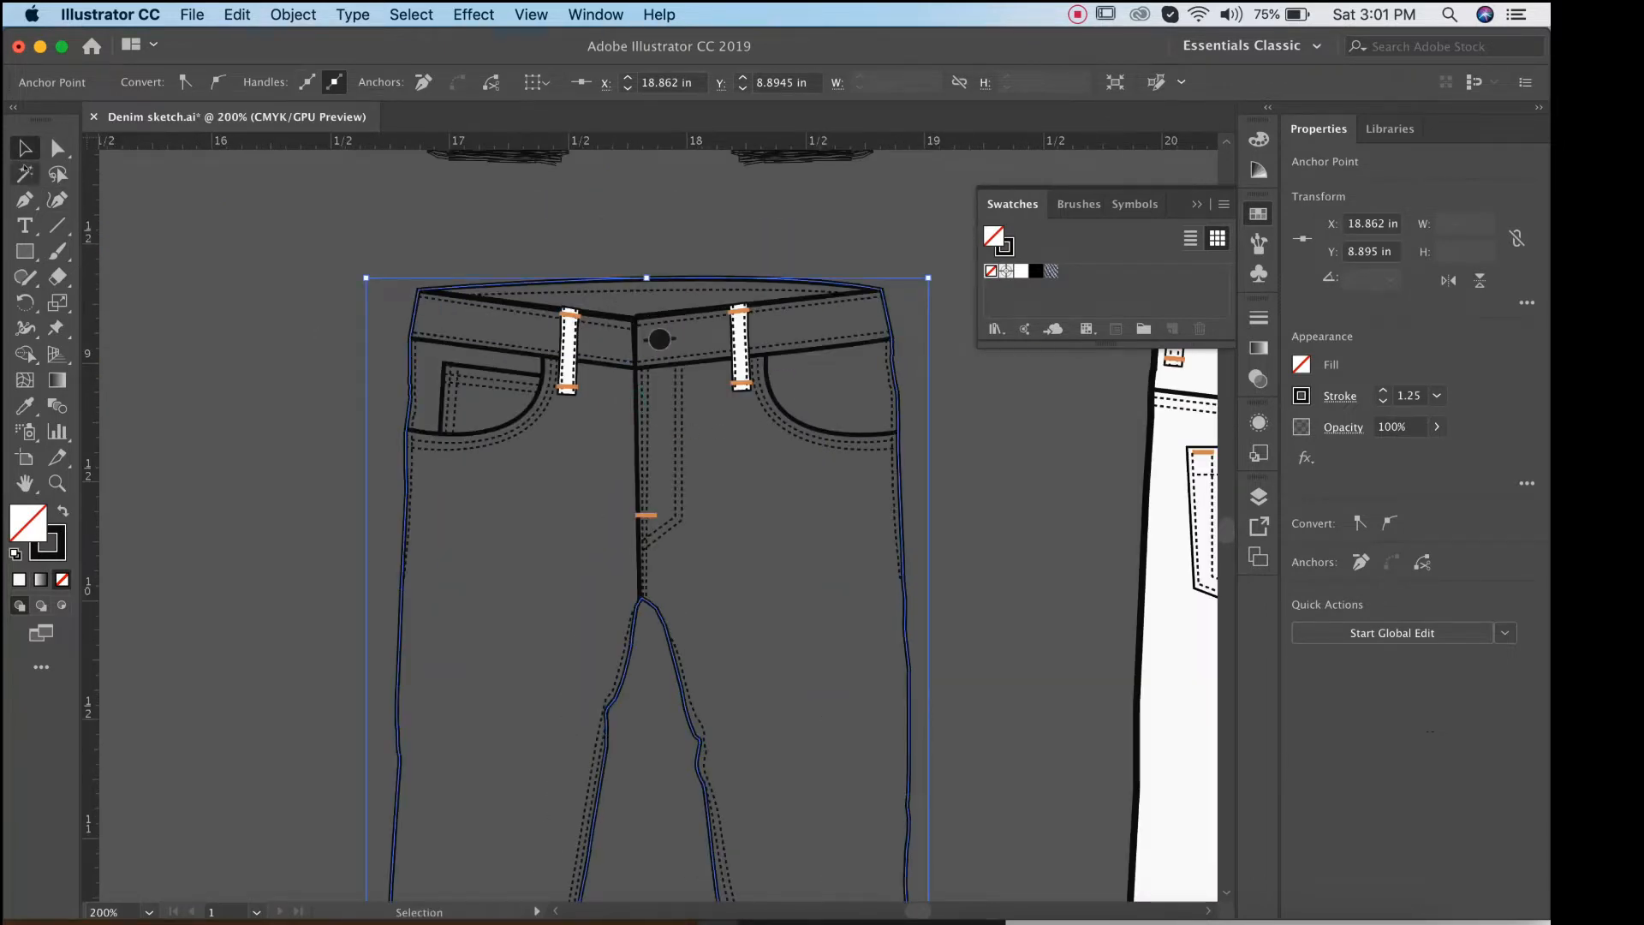
left_click(1049, 271)
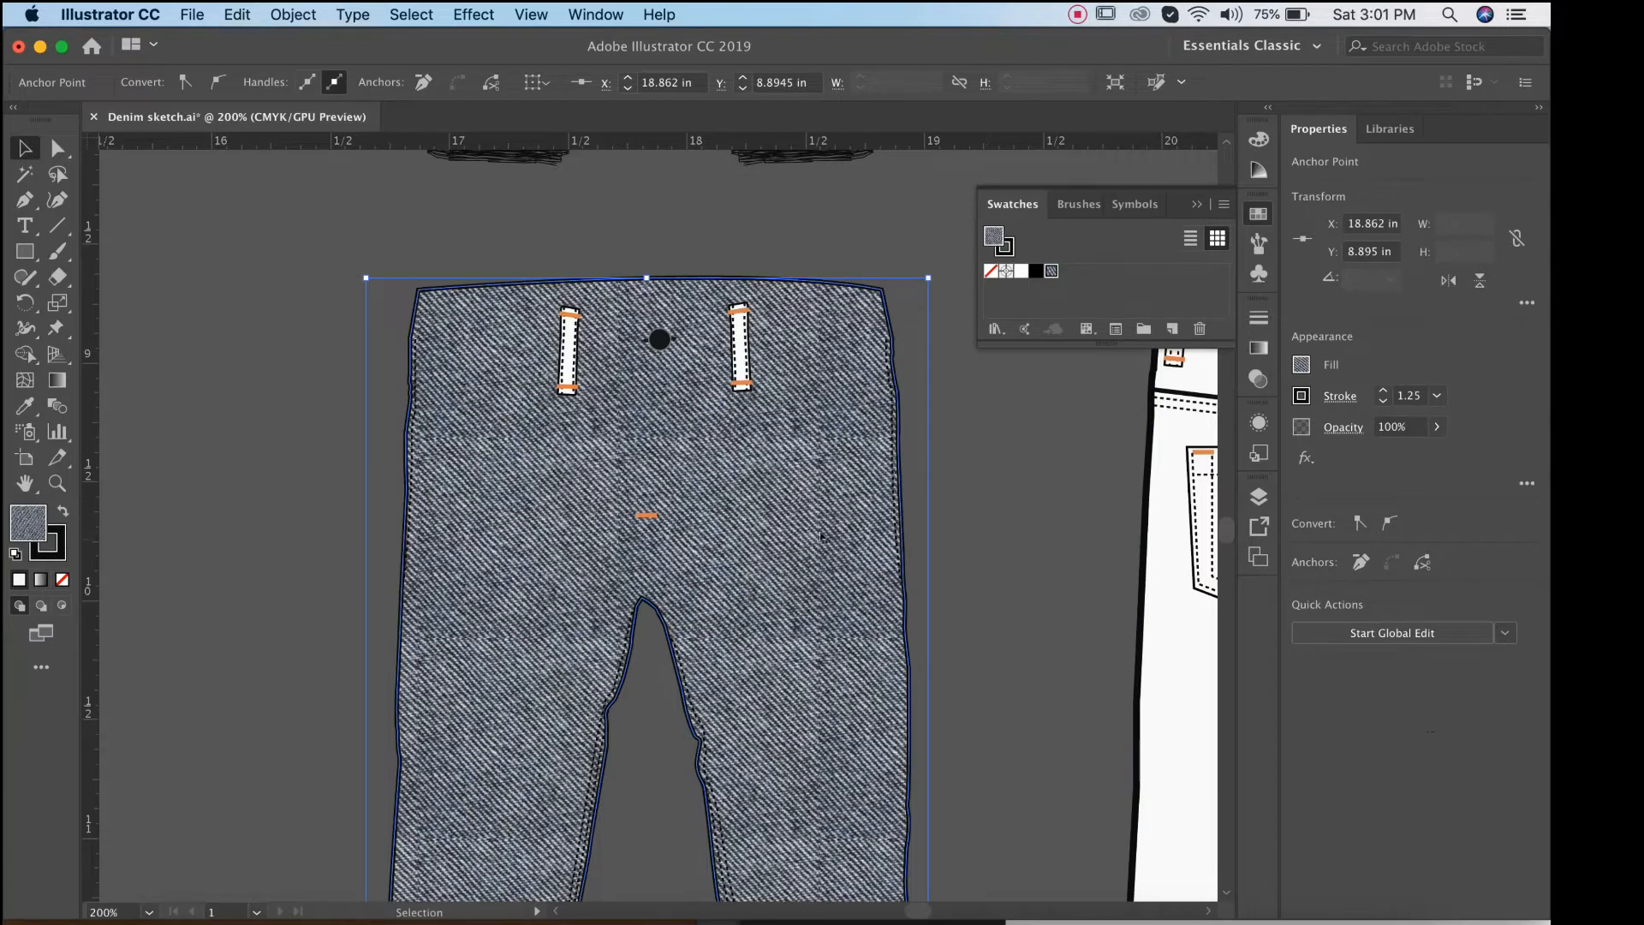
Send the denim-filled front outline to the back, behind the pockets, stitching and seams, and deselect it.
left_click(695, 595, "alt+super")
left_click(695, 595, "alt+super")
left_click(693, 595, "alt+super")
left_click_drag(654, 565, 648, 527)
left_click(659, 507, "super")
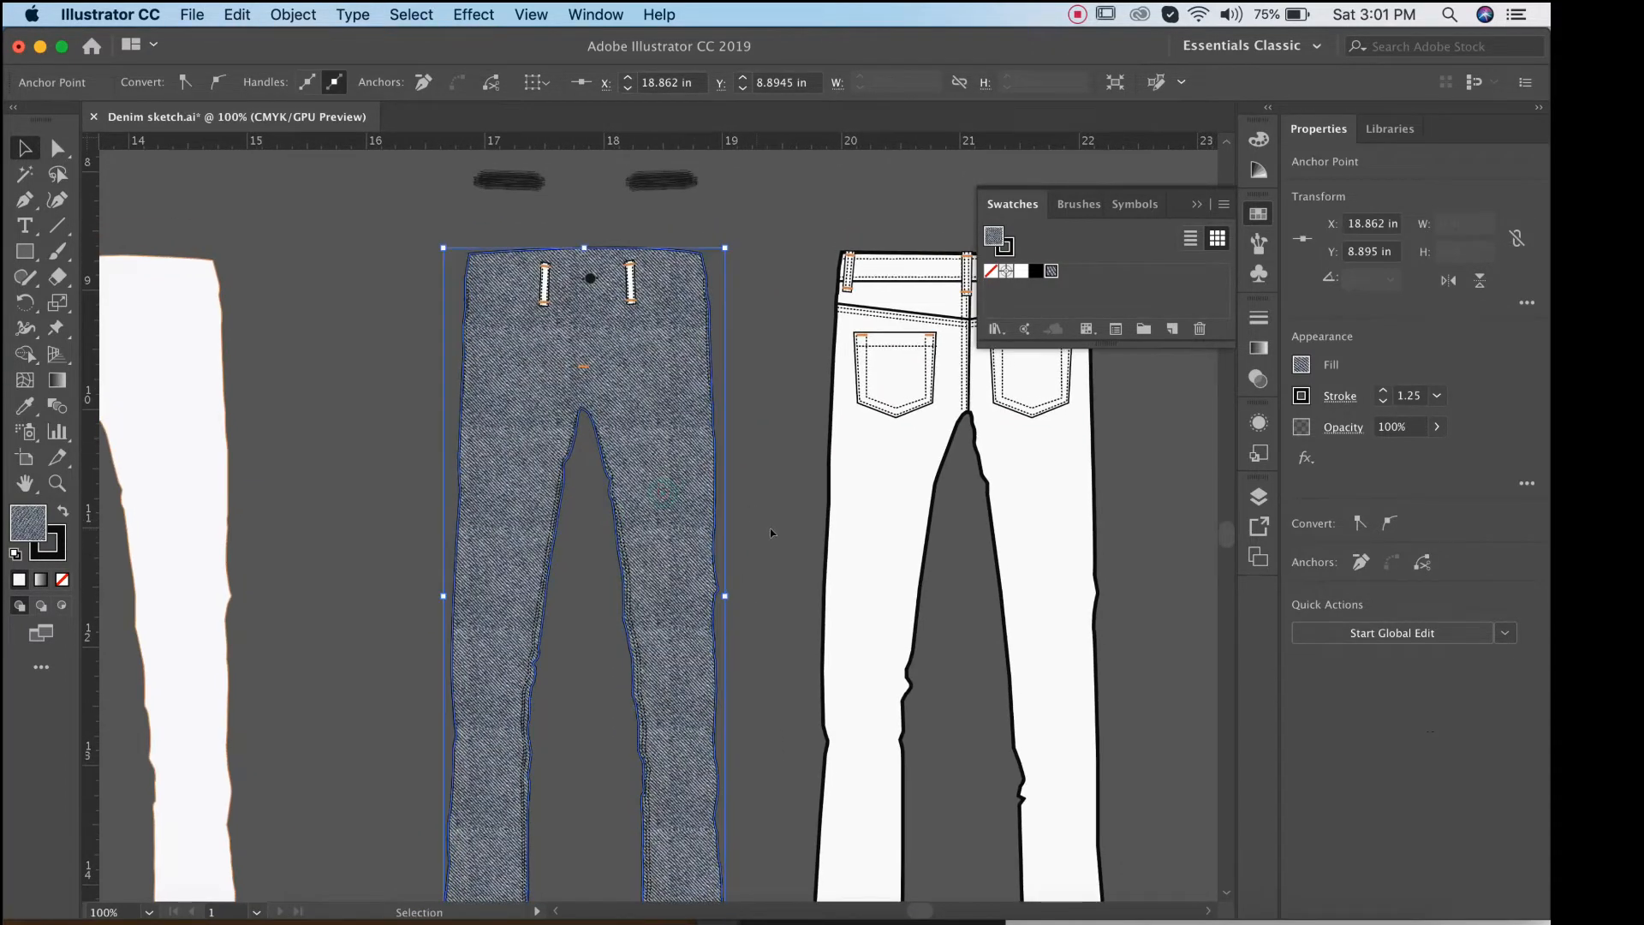
key("super")
right_click(659, 468)
mouse_move(770, 774)
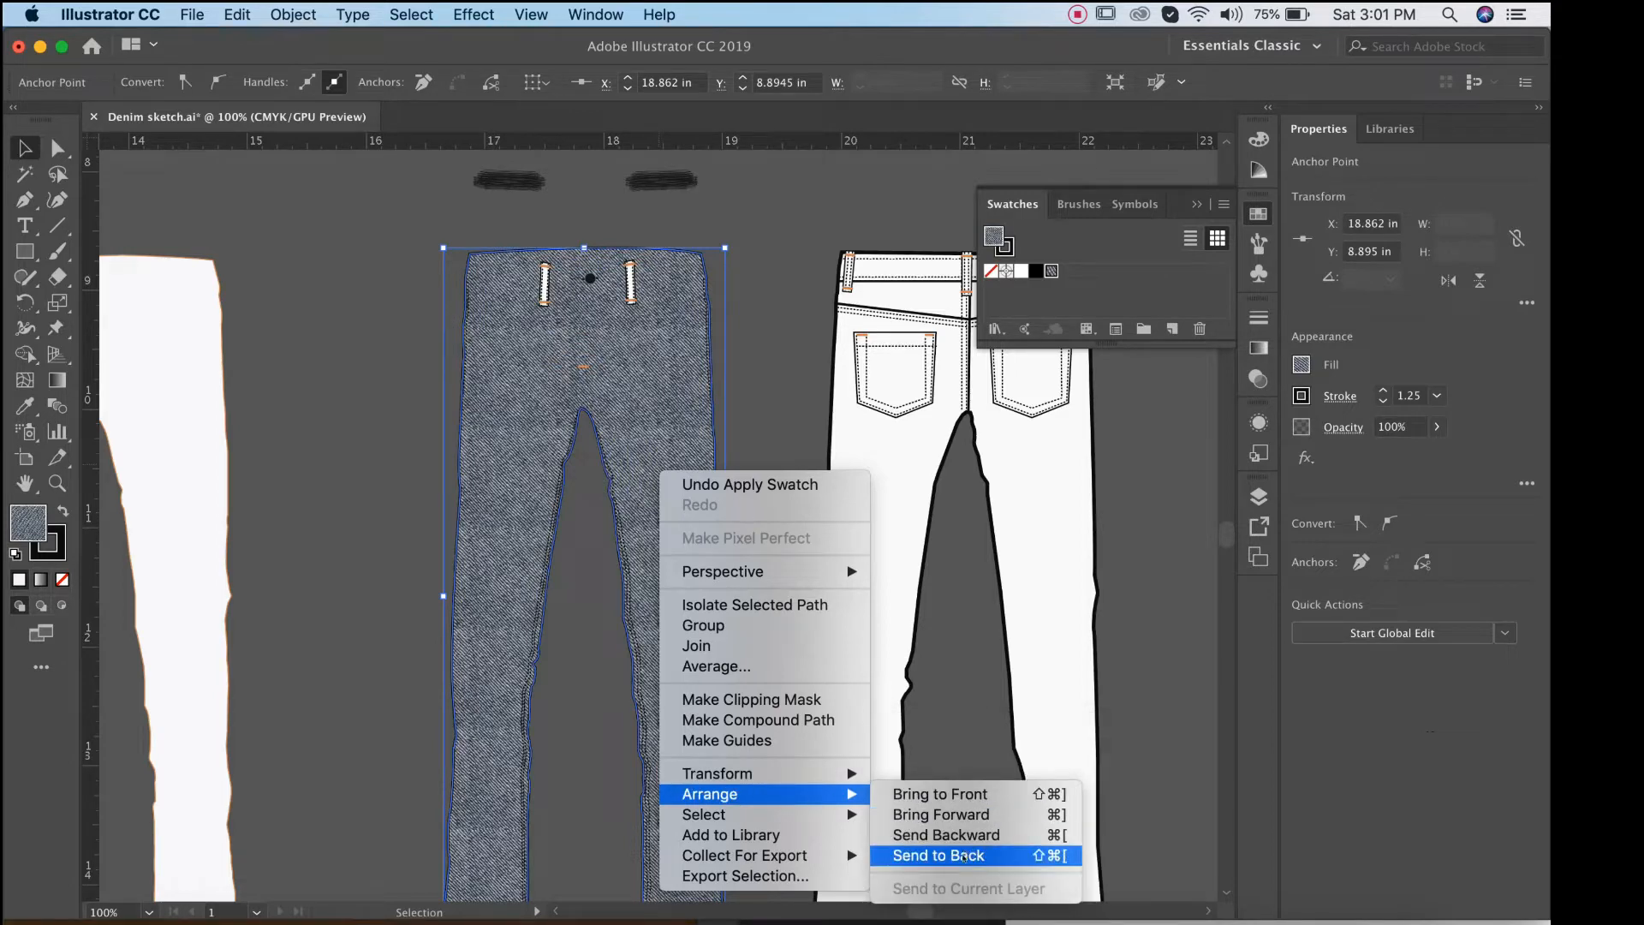
left_click(973, 867)
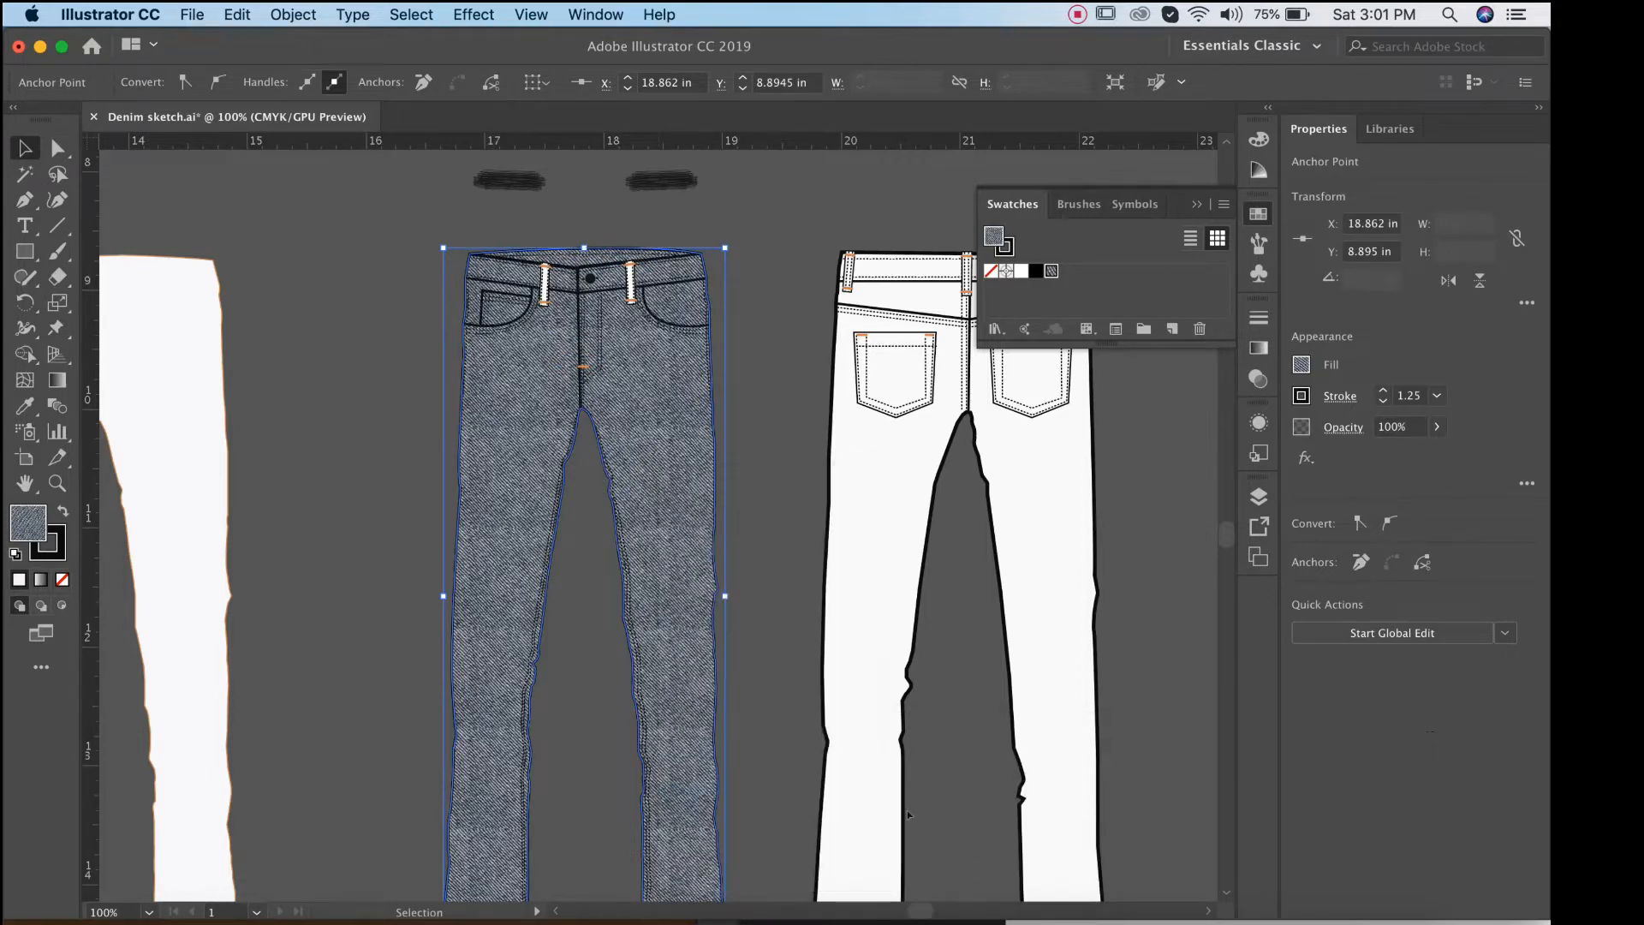
left_click(791, 563)
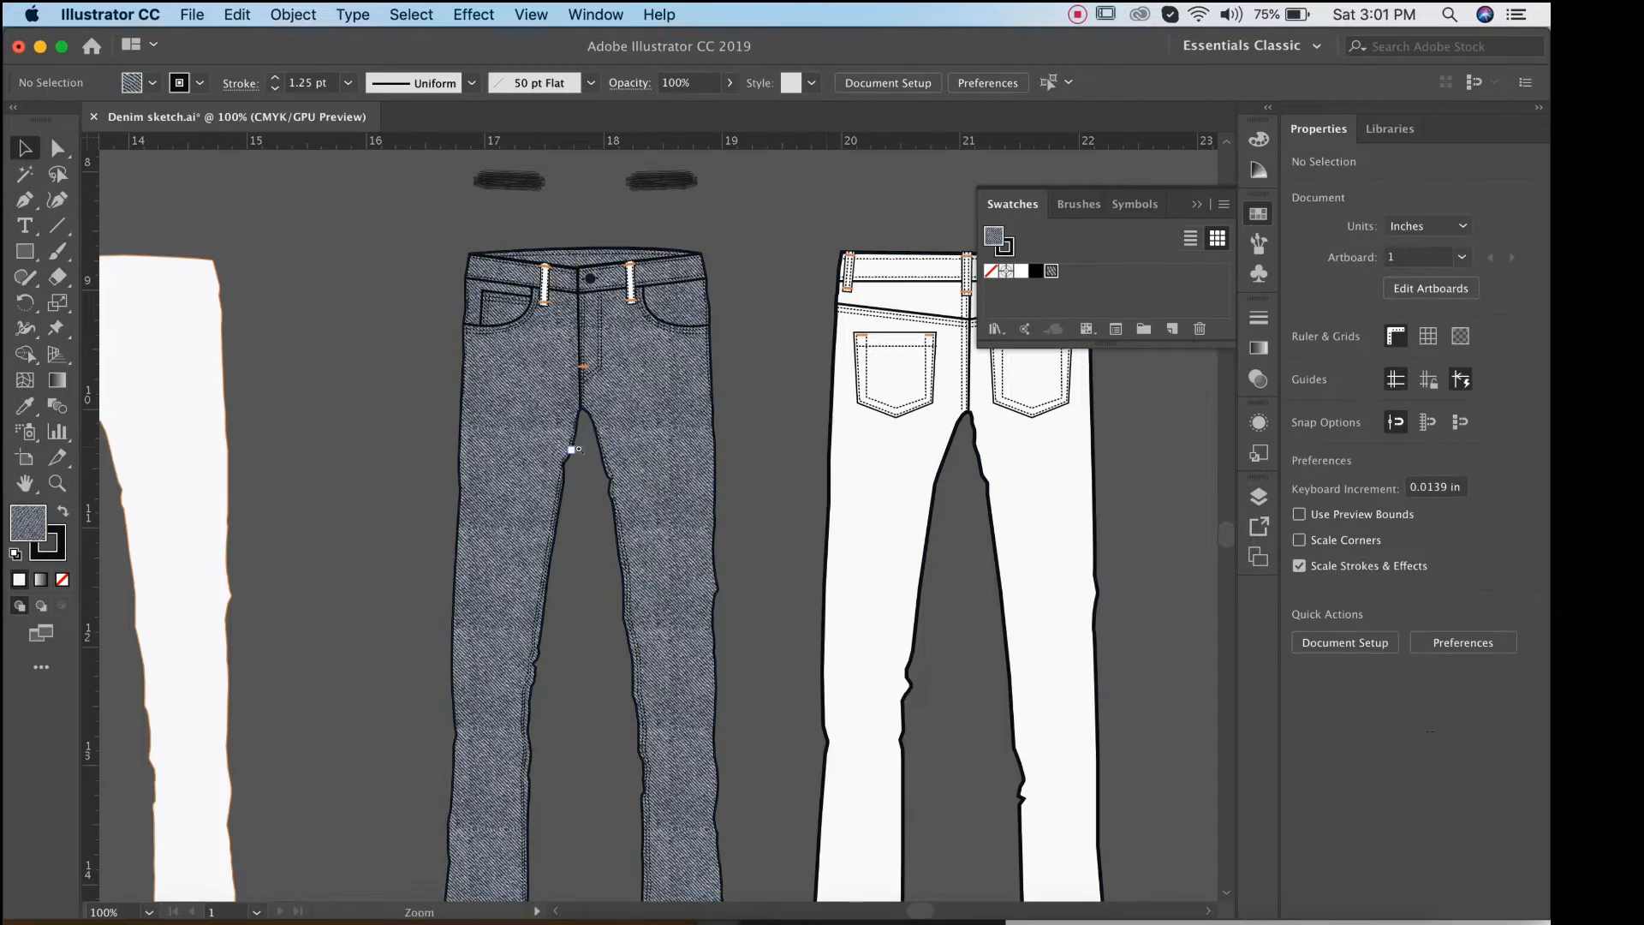
Apply the front jeans' denim fill and stroke to the white back-view silhouette with the Eyedropper, and deselect it.
left_click(575, 448, "super")
left_click(613, 477, "super")
left_click(650, 469, "super")
left_click(745, 512, "alt+super")
left_click(754, 531, "alt+super")
left_click(754, 532, "alt+super")
left_click(728, 539, "alt+super")
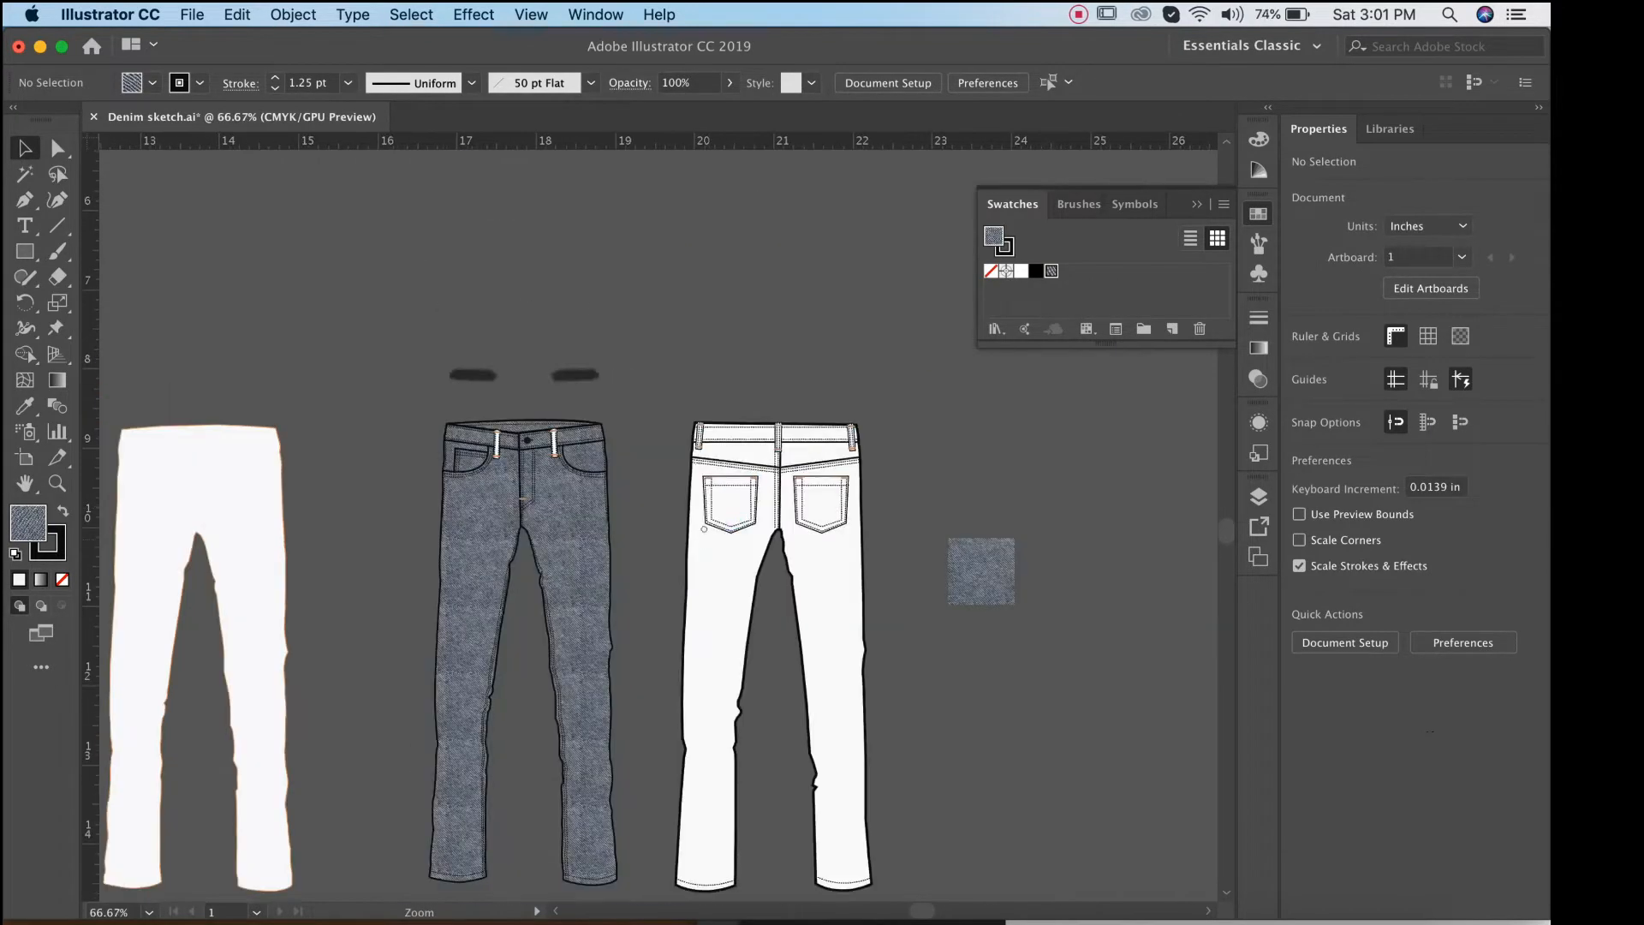
left_click_drag(546, 607, 606, 435)
left_click(597, 456, "super")
left_click_drag(813, 473, 593, 495)
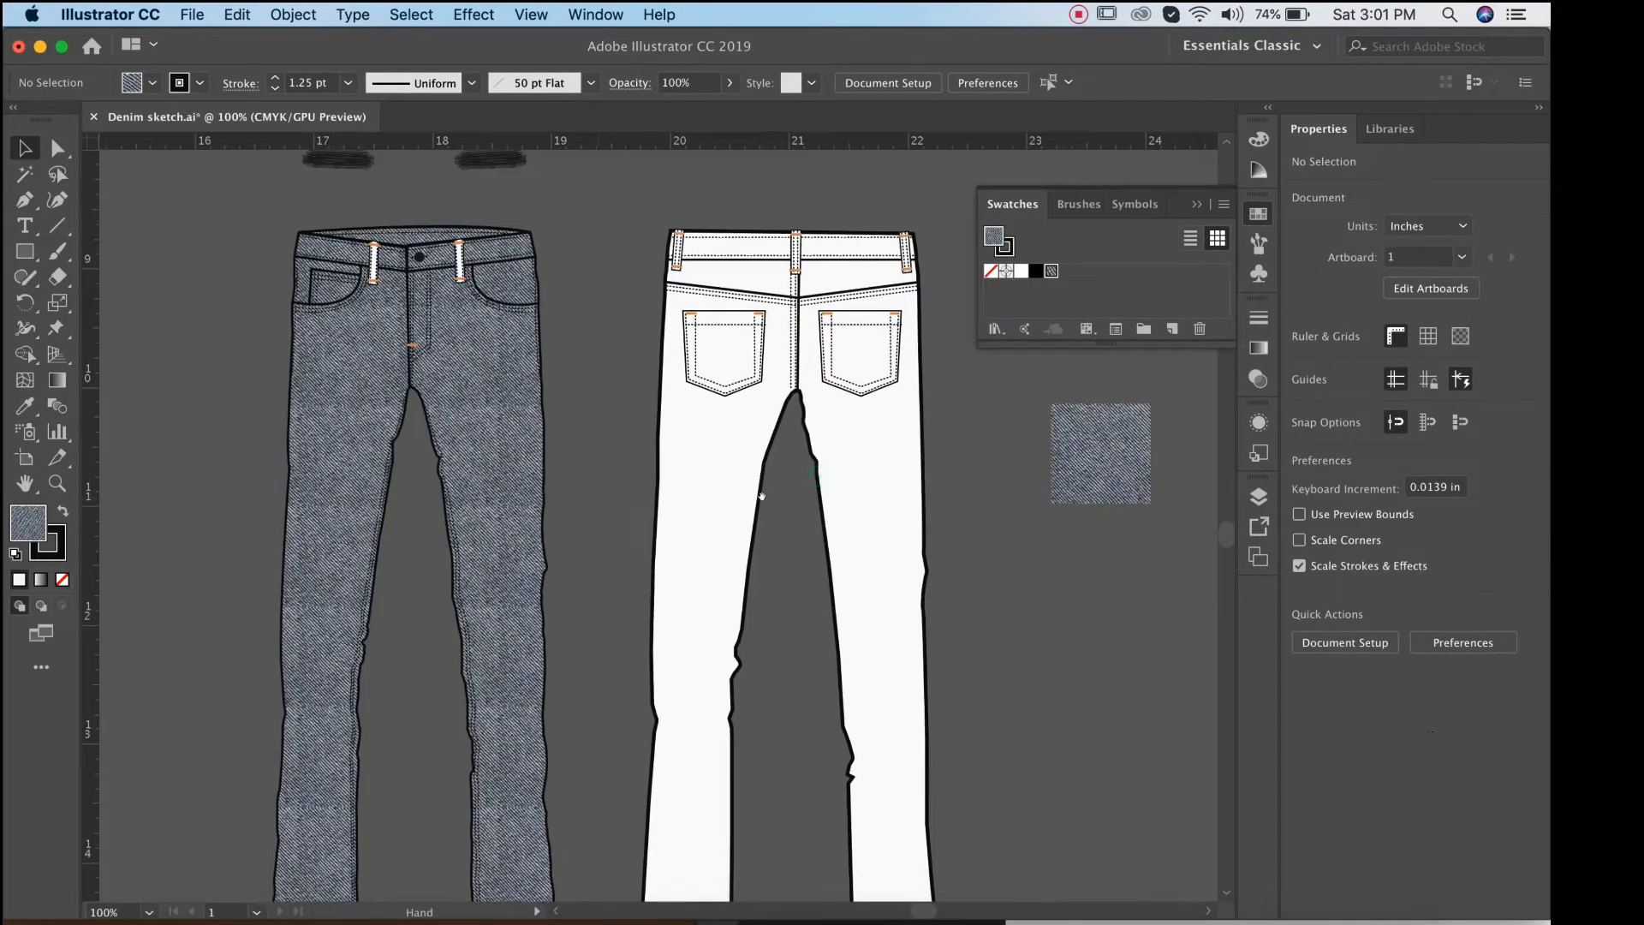
left_click(754, 537)
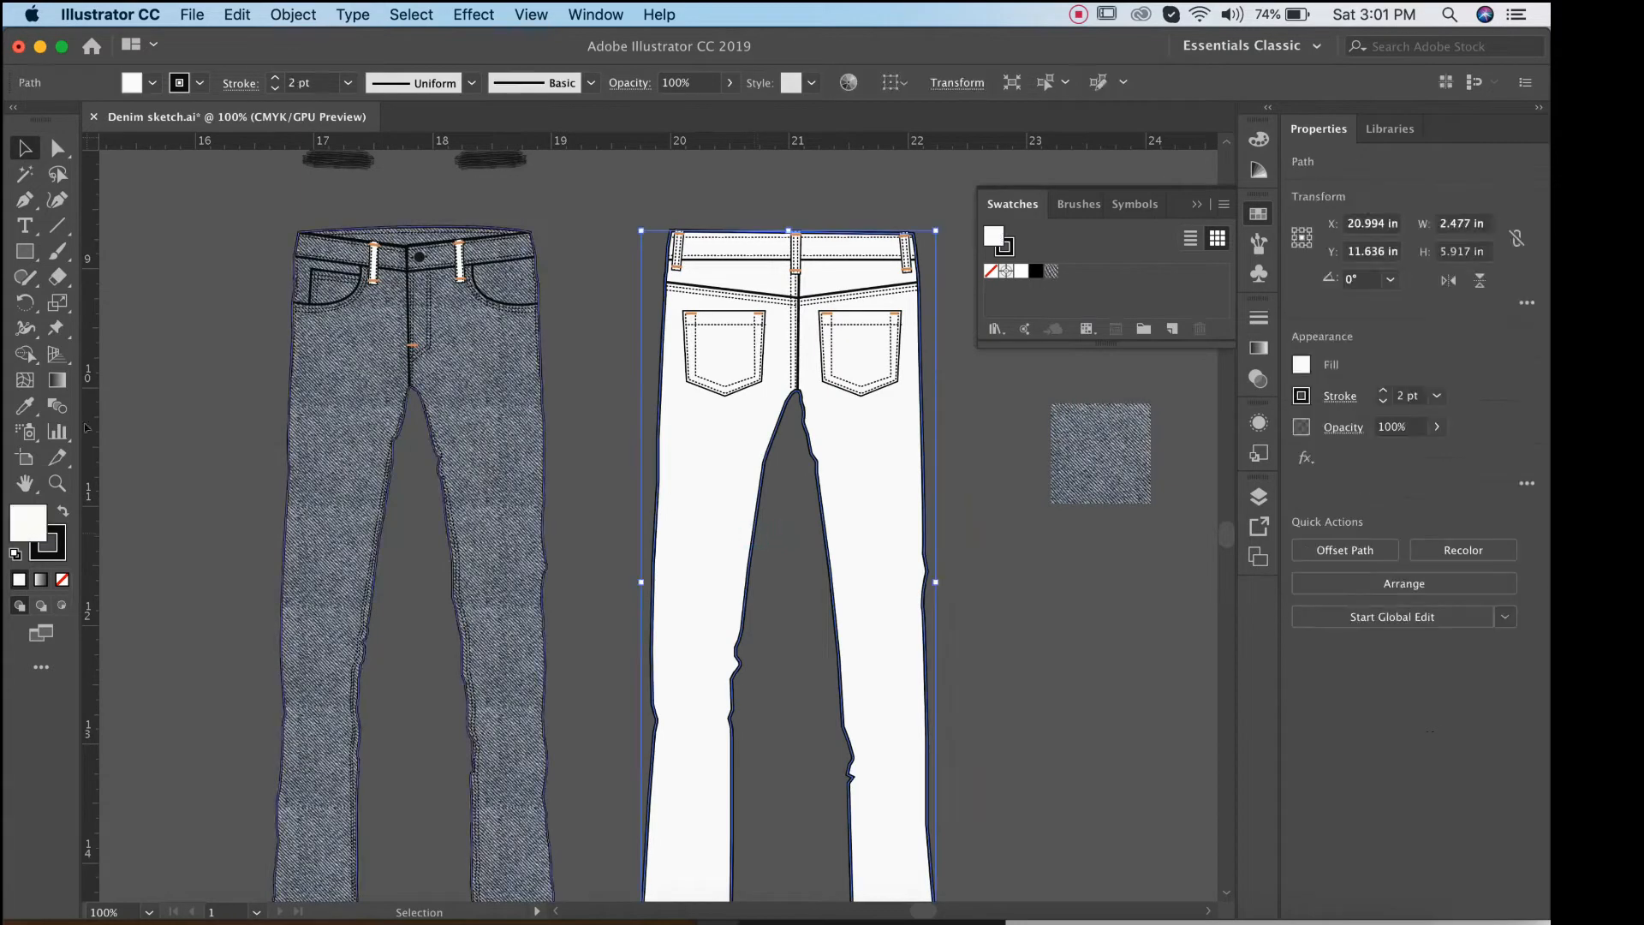
key("i")
left_click(476, 359)
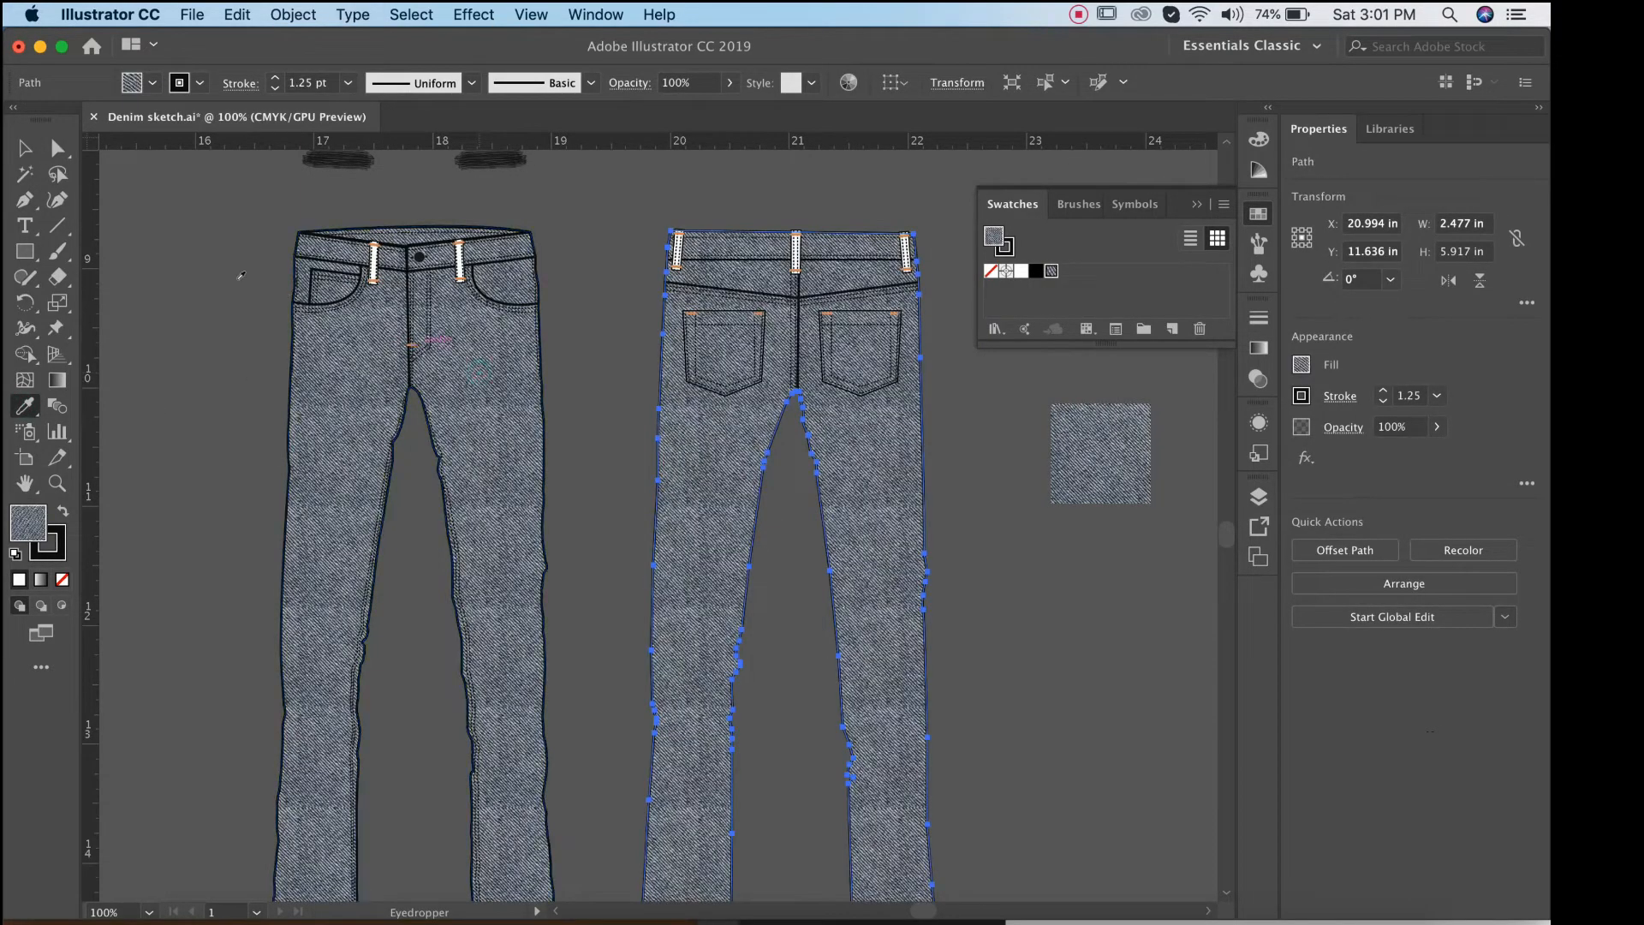
left_click(26, 150)
left_click(212, 257)
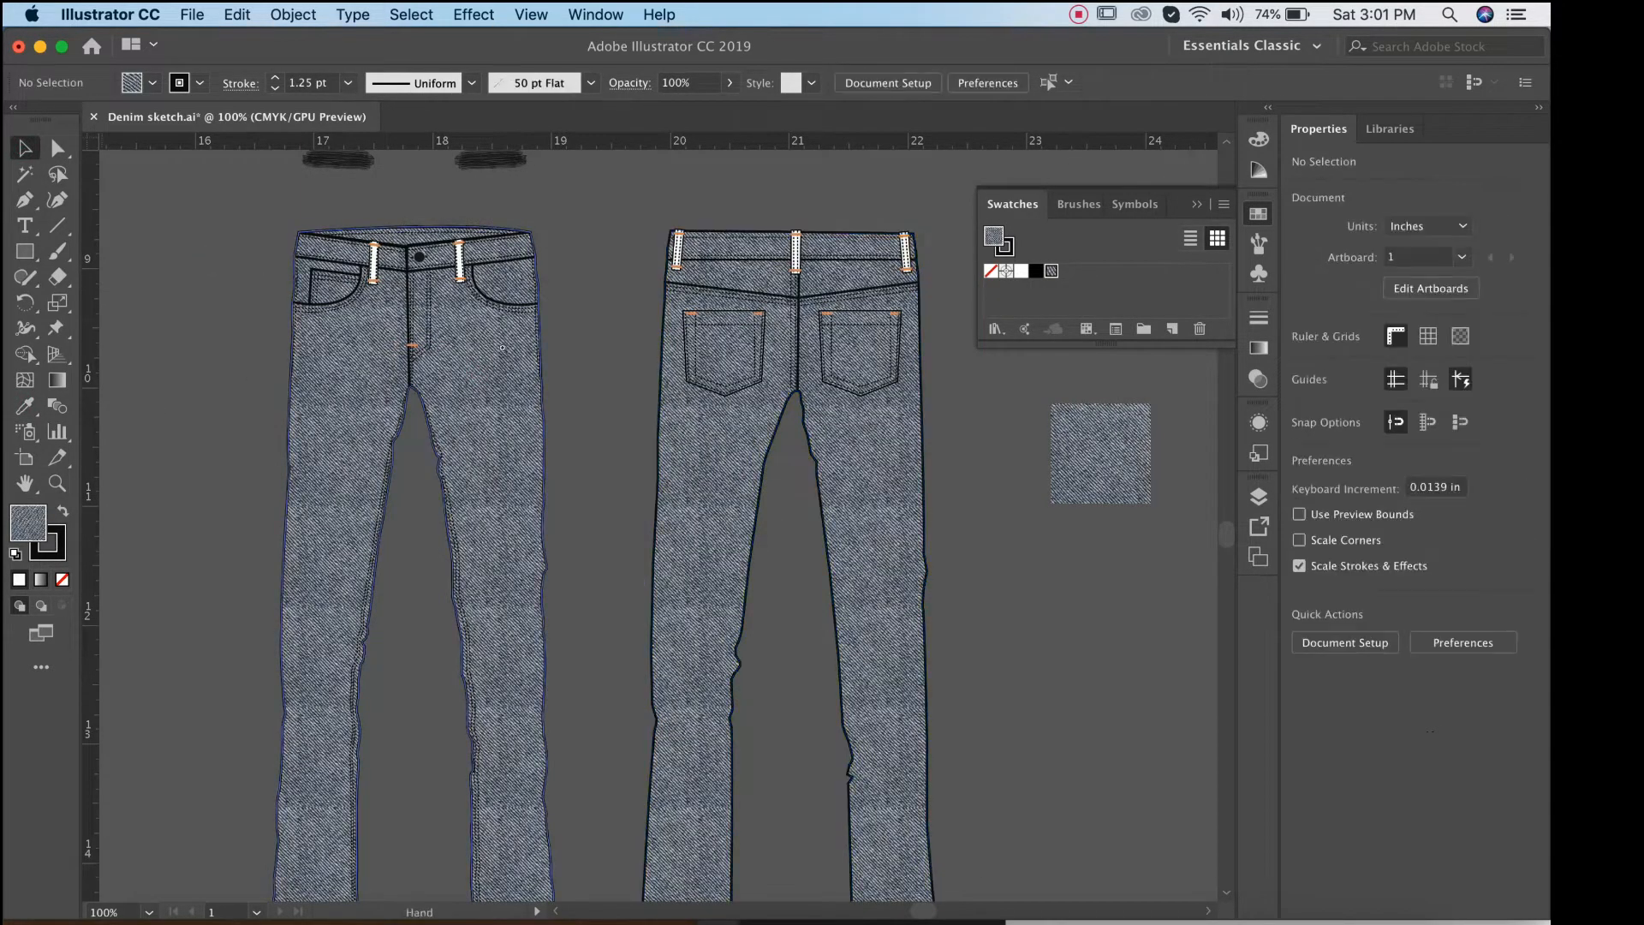
Select only the left front belt loop's base shape inside its group and apply the denim fill with the Eyedropper.
left_click(533, 369, "super")
left_click(583, 431, "super")
left_click(580, 479, "super")
left_click(557, 488, "super")
left_click(556, 490, "super")
left_click(591, 496, "super")
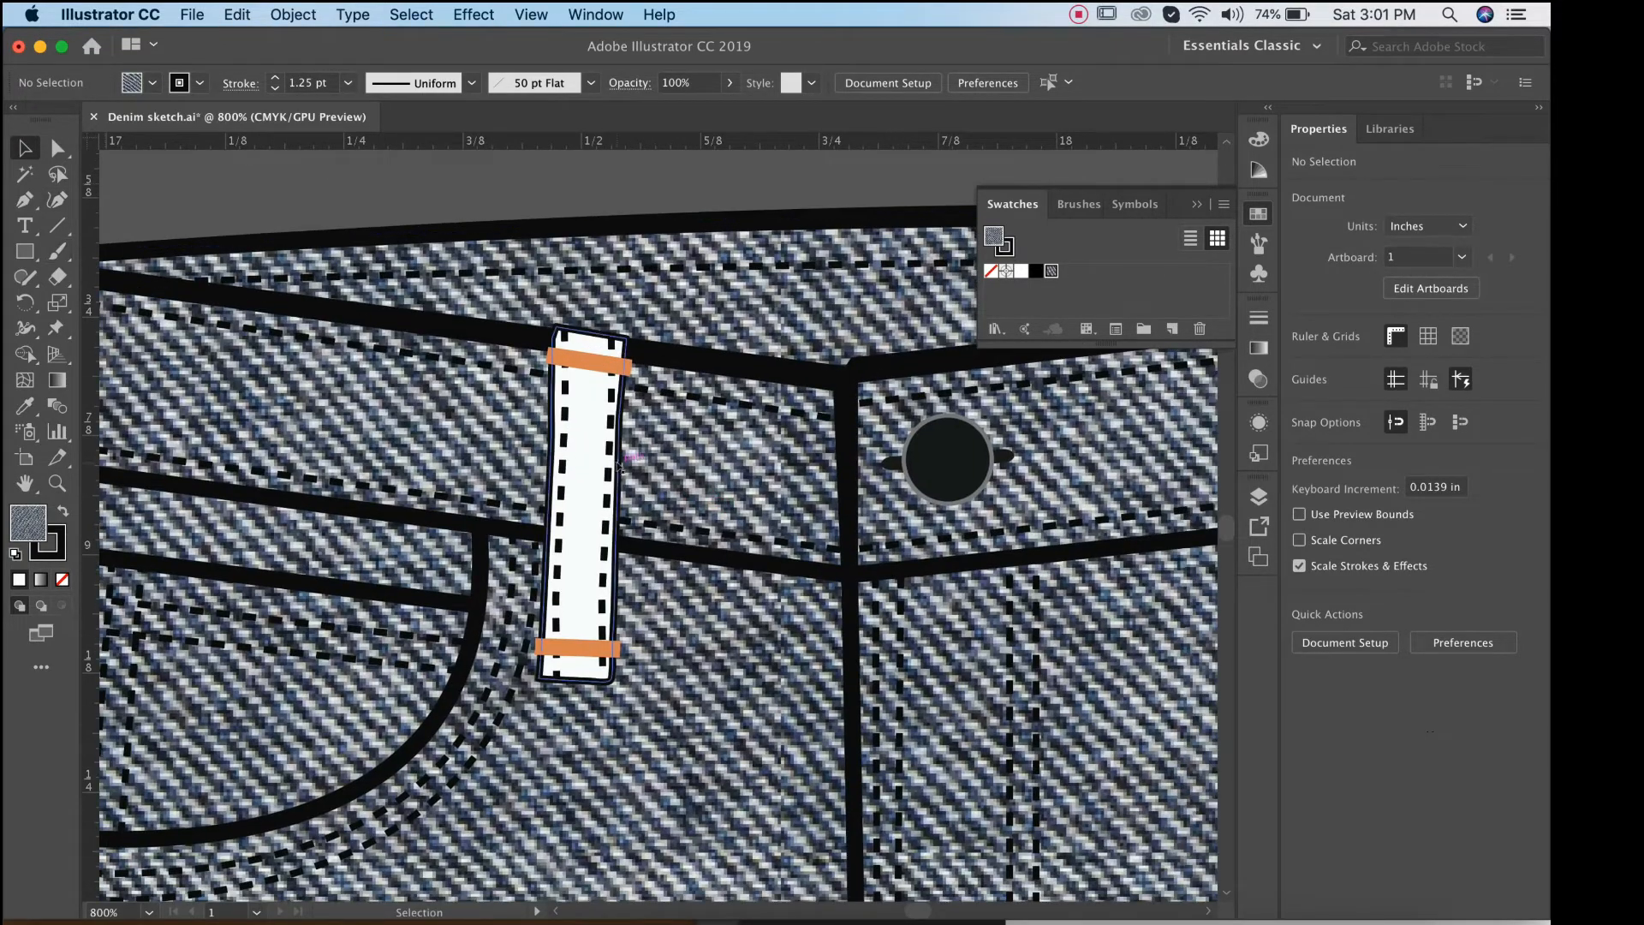
left_click(618, 465)
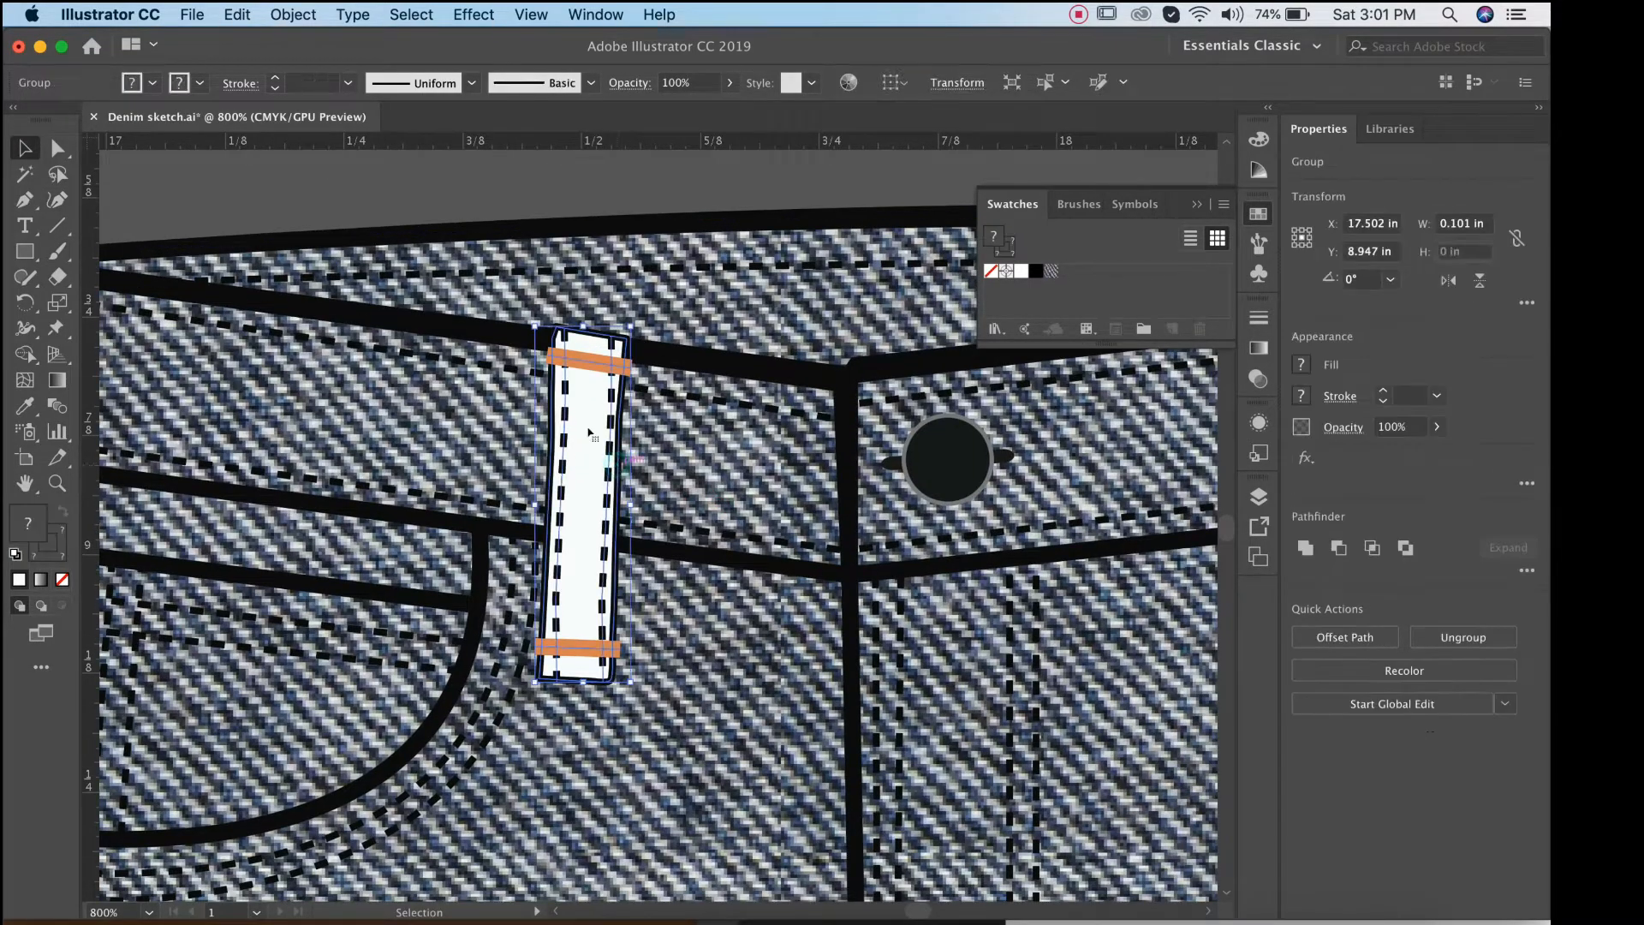
left_click(348, 172)
key("a")
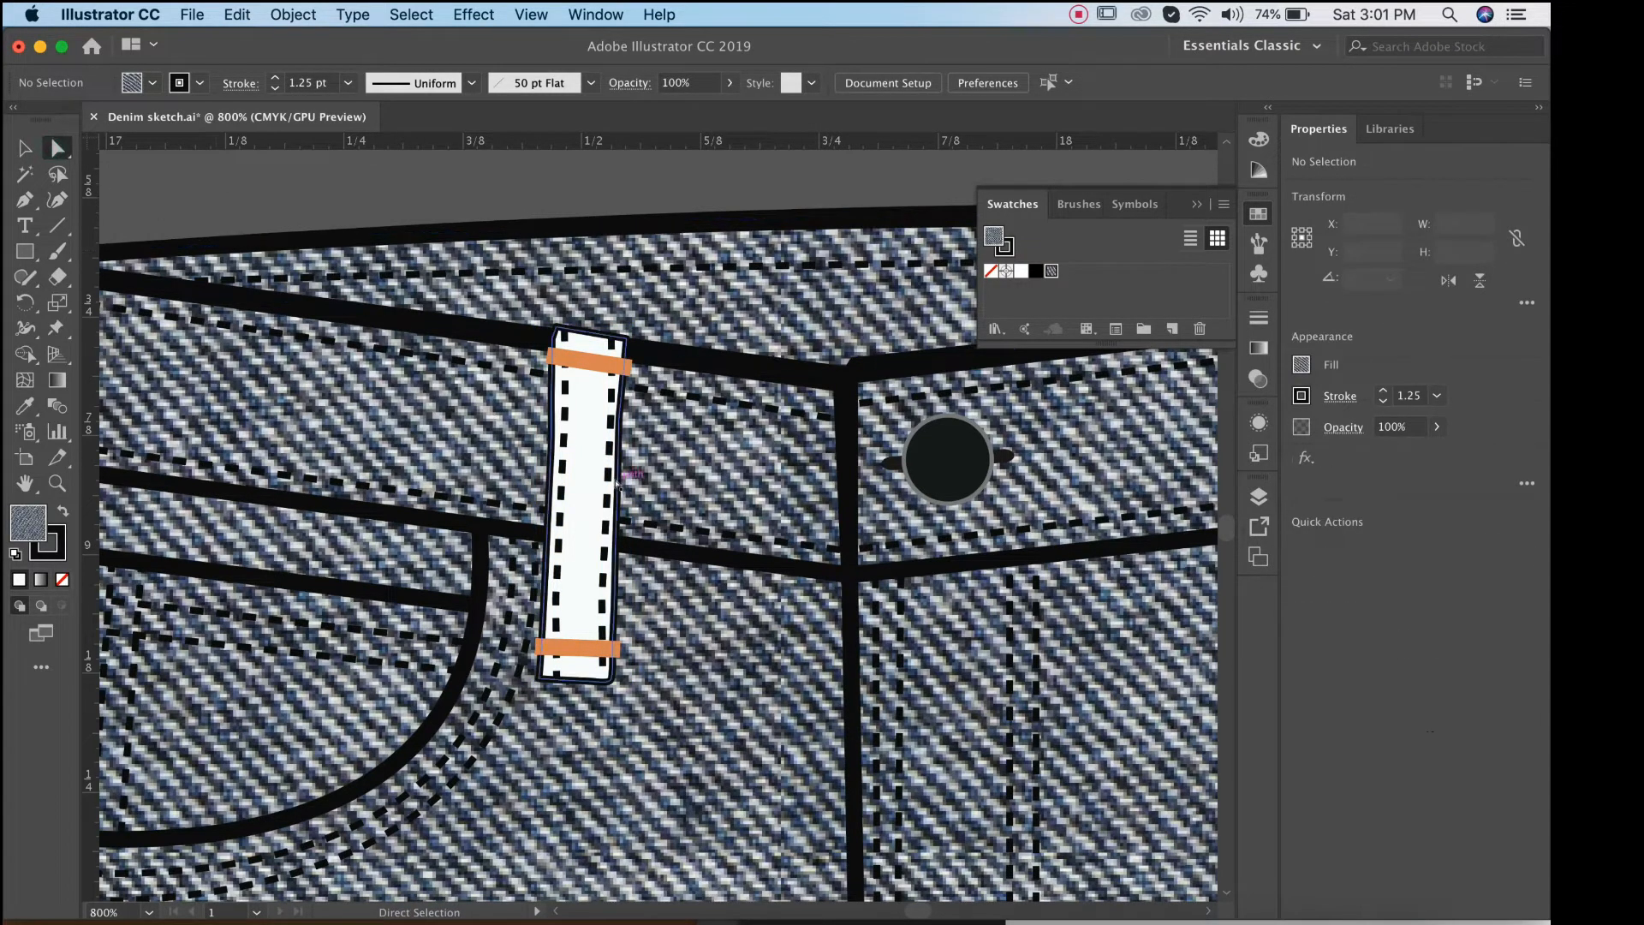
left_click(618, 484)
key("i")
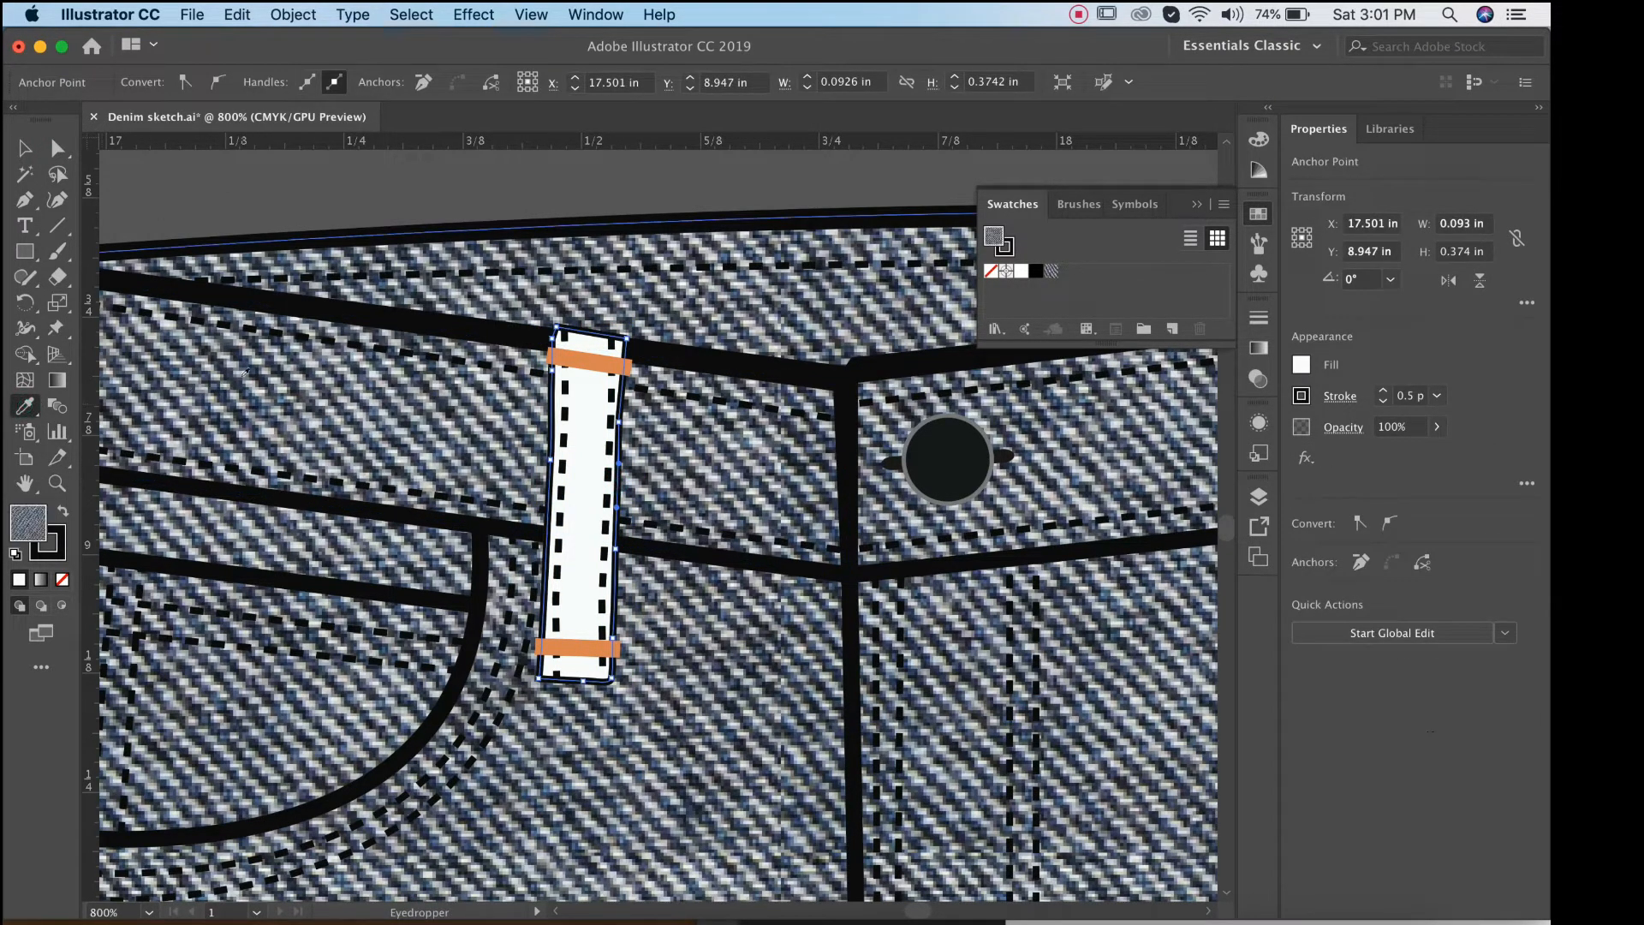
left_click(229, 373)
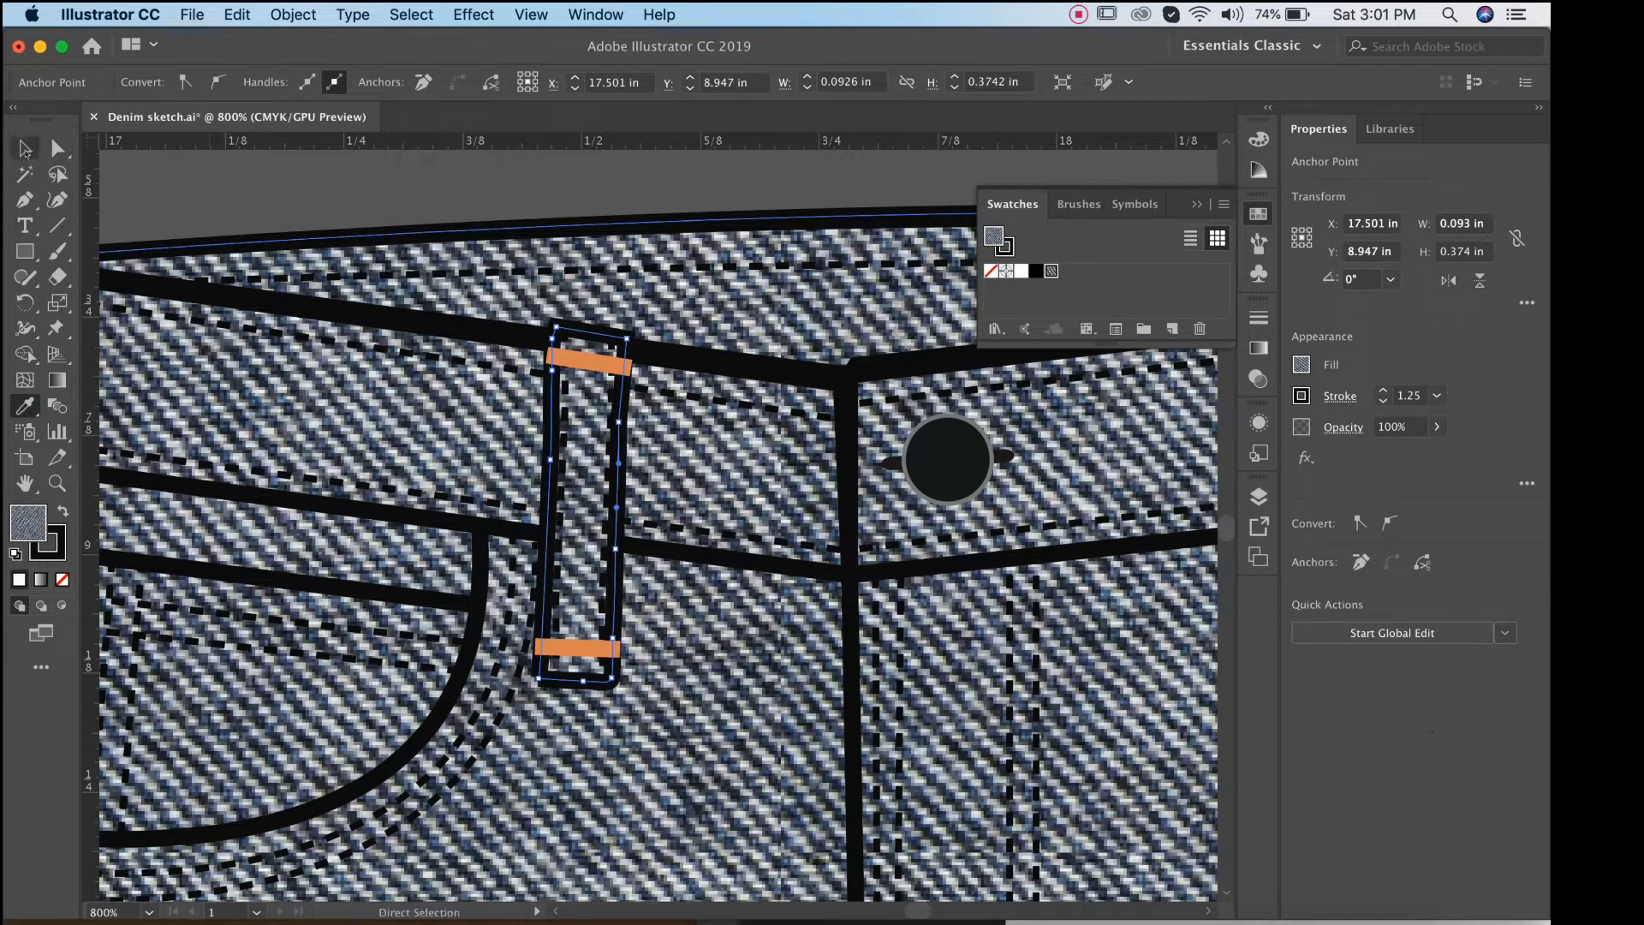
left_click(25, 148)
Set the left front belt loop's stroke weight to 1 pt and deselect it.
key("super+alt+space")
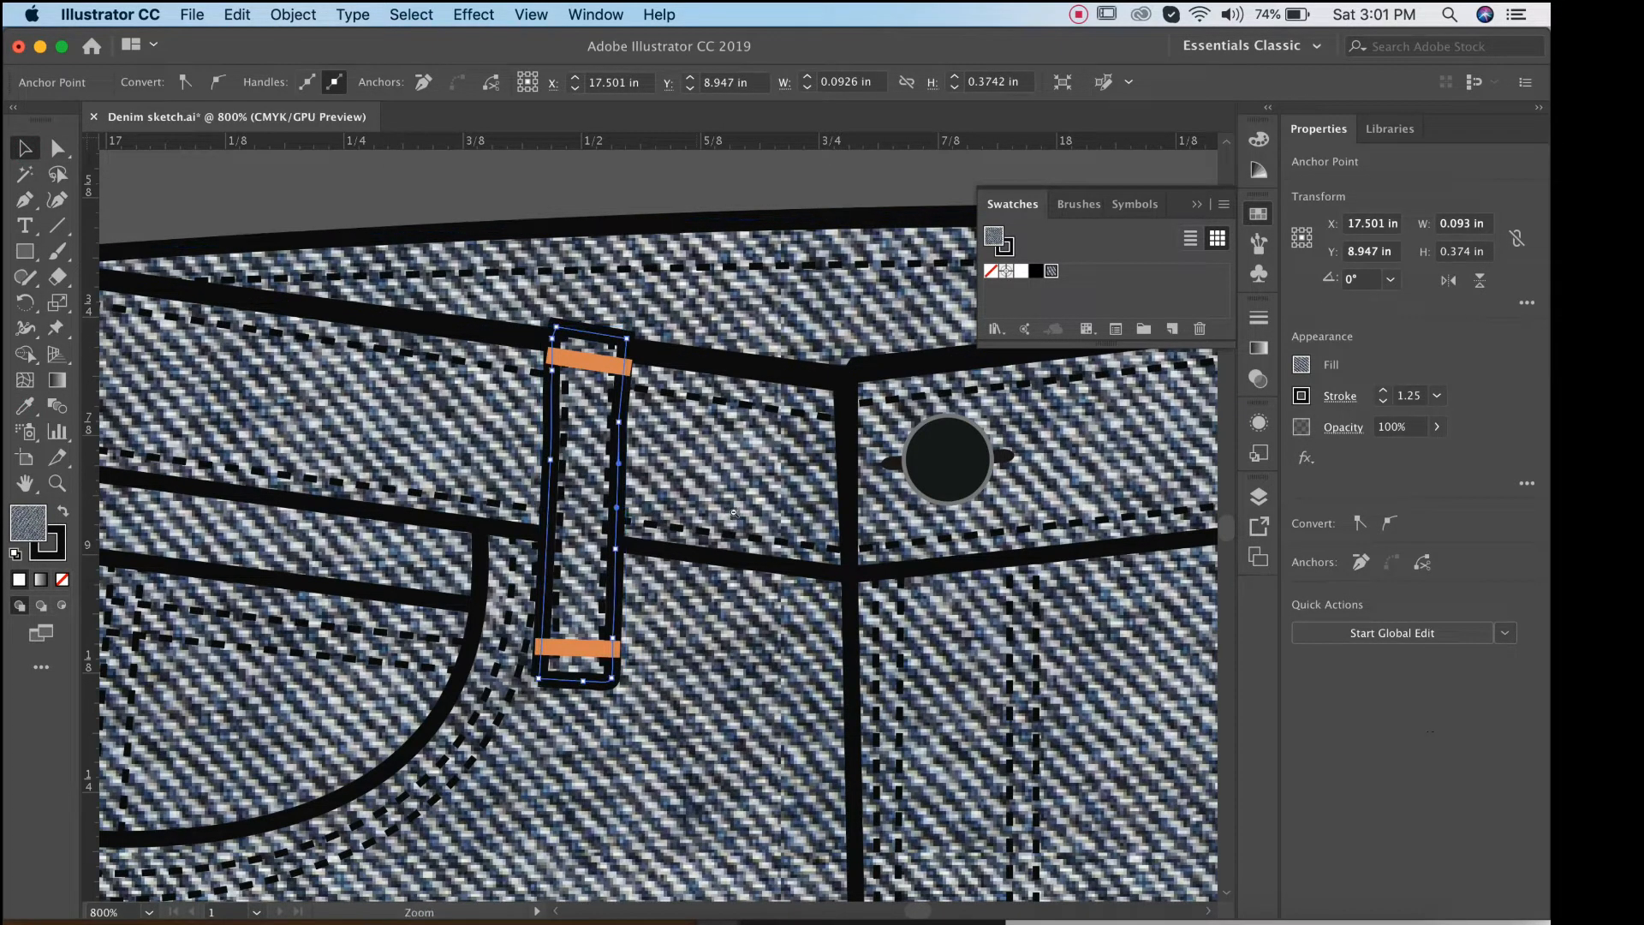
left_click(1437, 396)
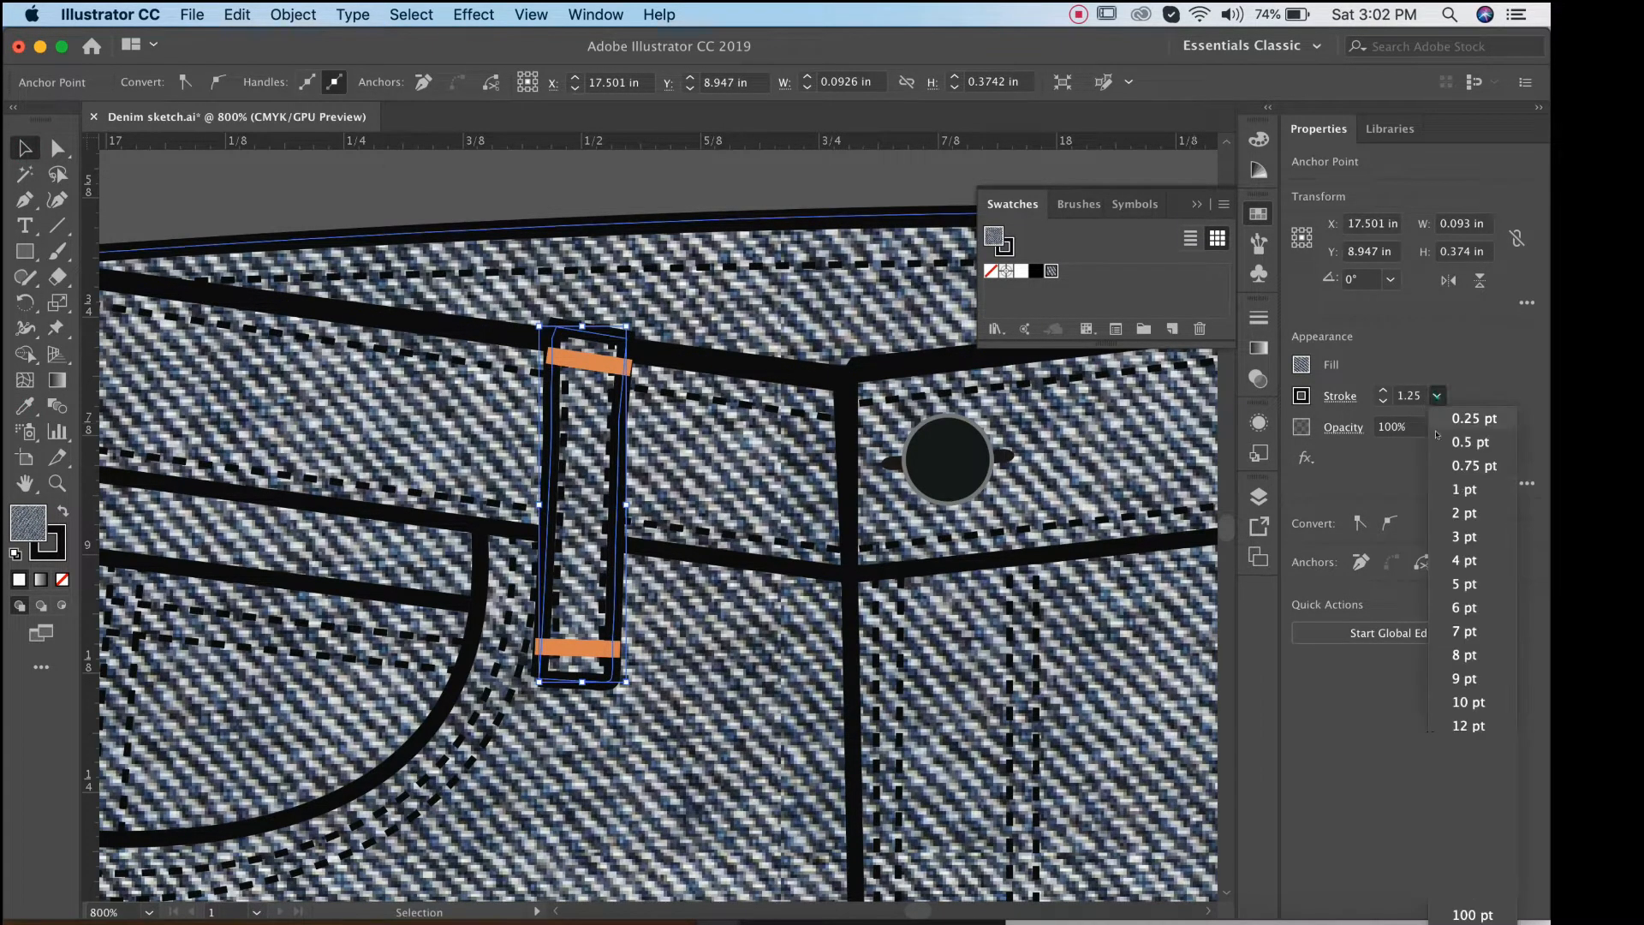
left_click(1462, 494)
left_click(618, 184)
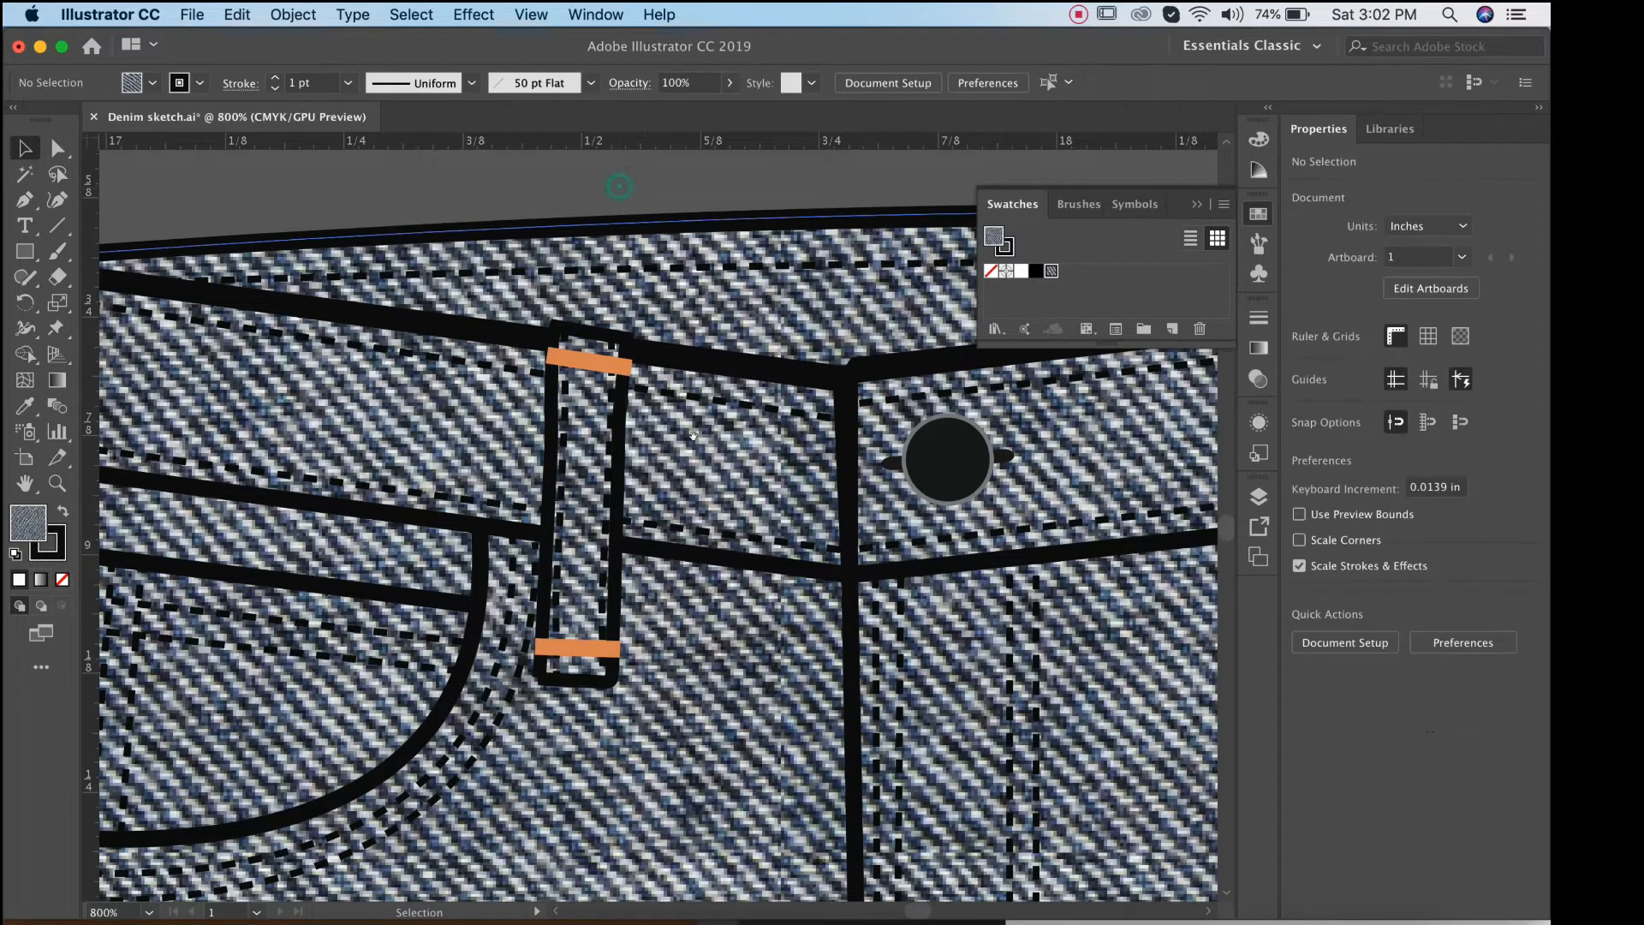
Give the right front belt loop's base shape the same denim fill and 1 pt stroke with the Eyedropper, and deselect it.
key("super+alt+space")
left_click(705, 546, "alt+super")
left_click(702, 545, "alt+super")
left_click(690, 545, "alt+super")
scroll(728, 546, "right", 1)
left_click(760, 546, "super")
left_click(693, 531, "super")
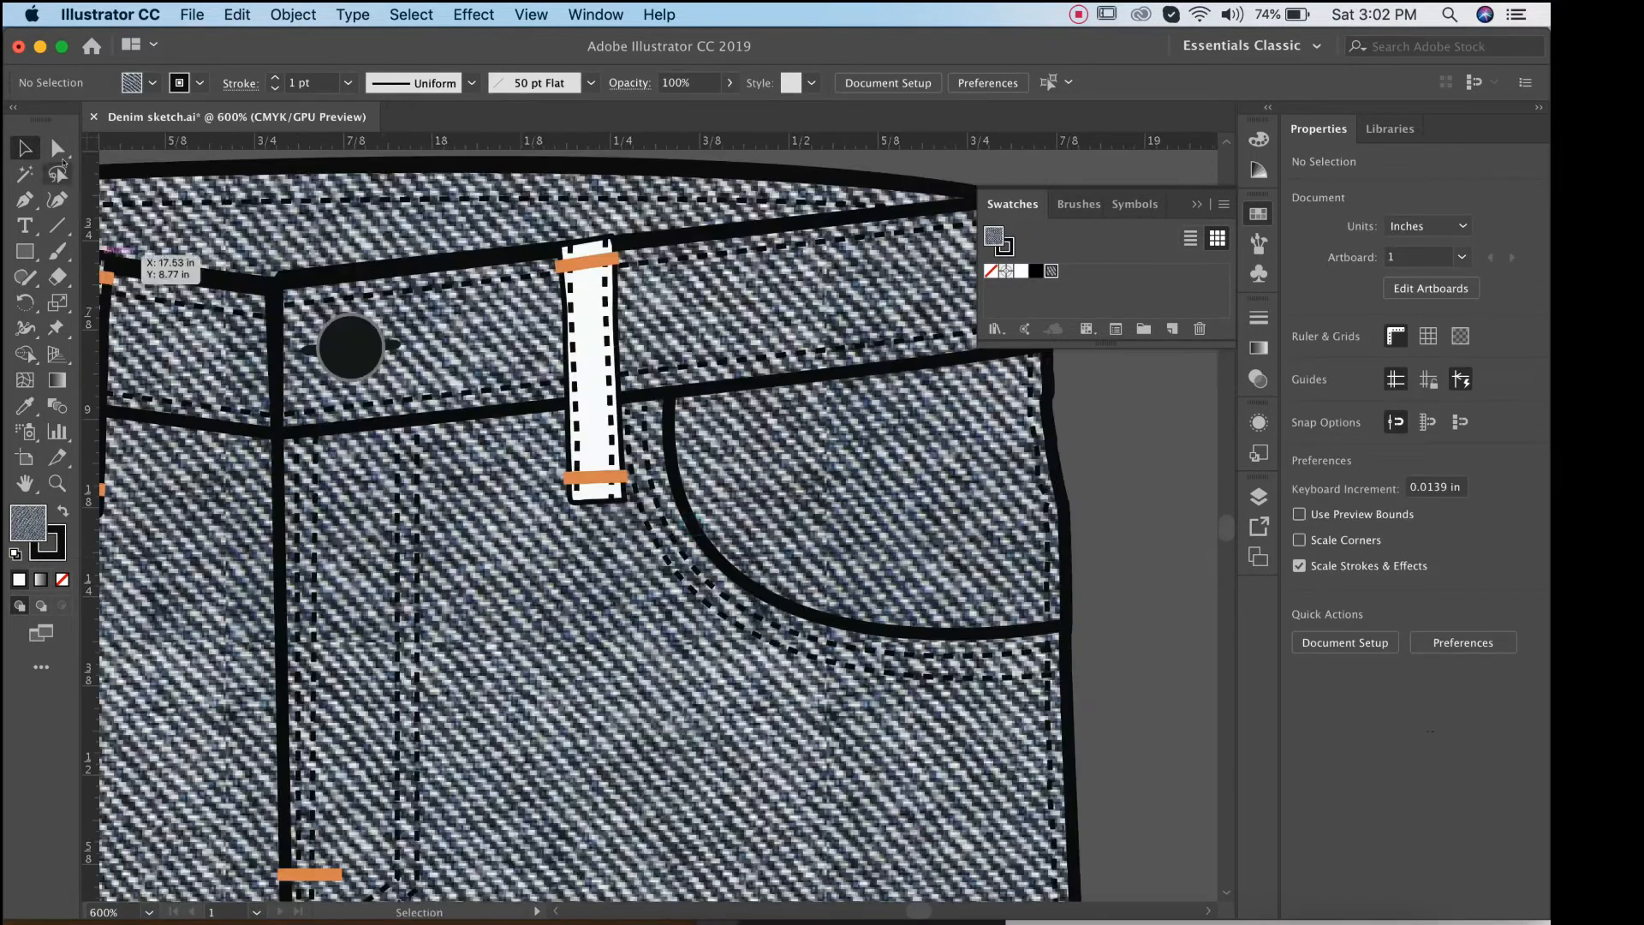
left_click(58, 154)
left_click(616, 354)
scroll(616, 355, "left", 5)
left_click(25, 407)
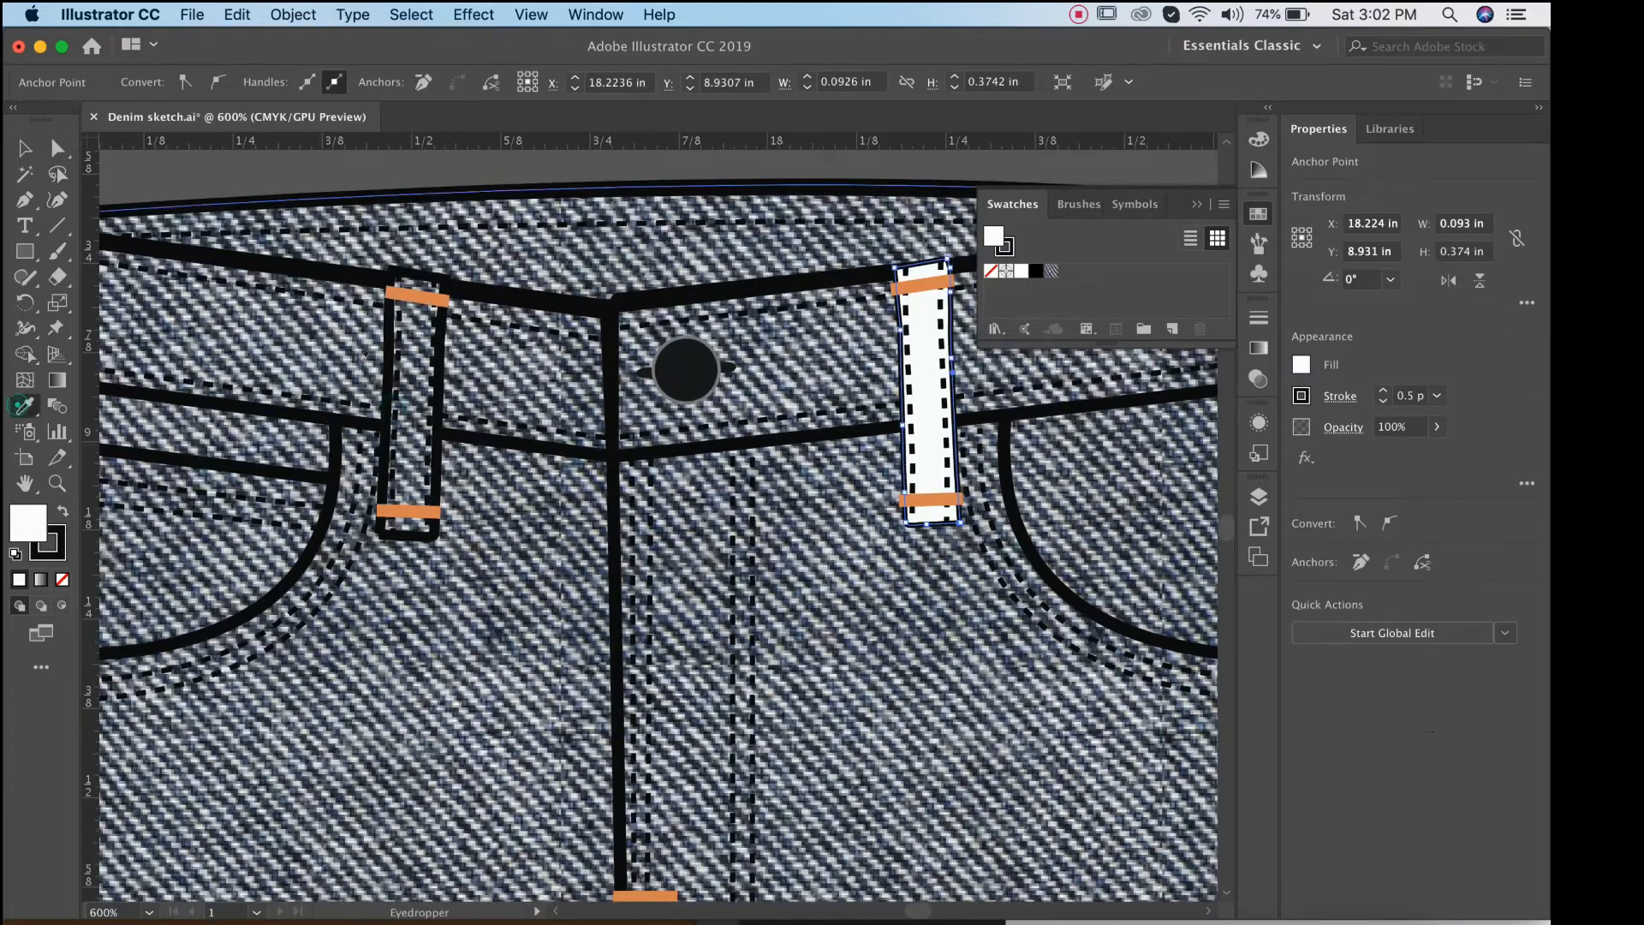
left_click(265, 359)
left_click(26, 150)
left_click(411, 170)
Select the three back-view belt loops' base shapes, apply the front belt loop's denim fill and stroke with the Eyedropper, and deselect them.
left_click(721, 560, "alt+super")
left_click(721, 561, "alt+super")
left_click(721, 561, "alt+super")
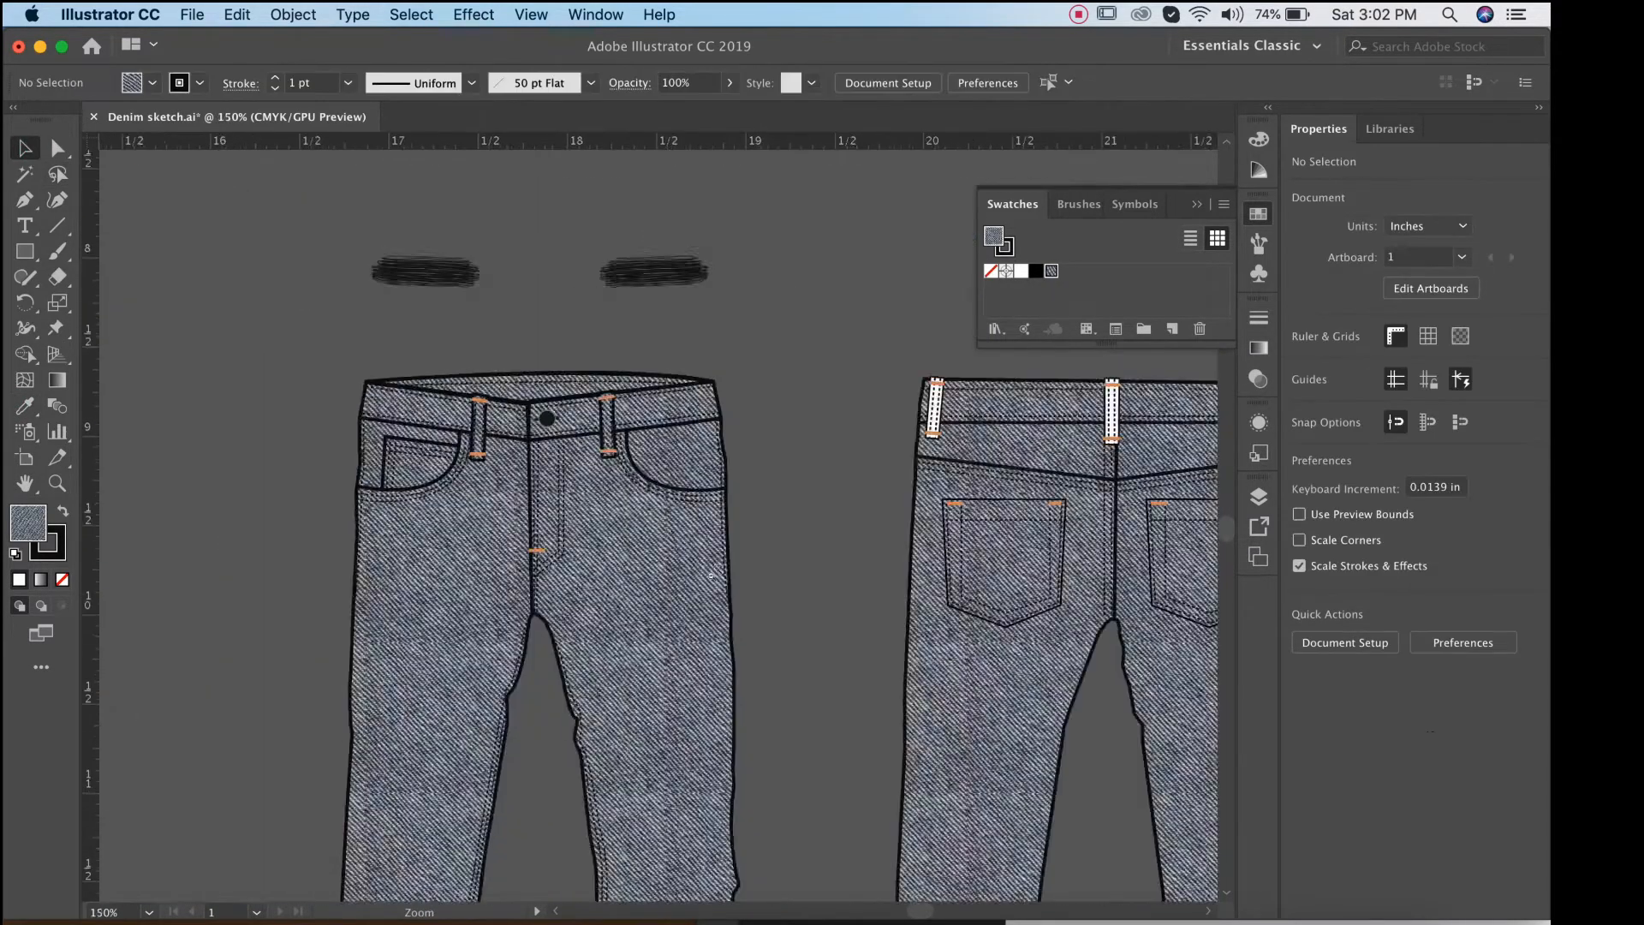
left_click(721, 561, "alt+super")
scroll(649, 491, "down", 5)
left_click(770, 342, "super")
left_click(623, 399, "super")
left_click(624, 411, "super")
left_click(622, 433, "super")
left_click(622, 433, "super")
left_click(58, 149)
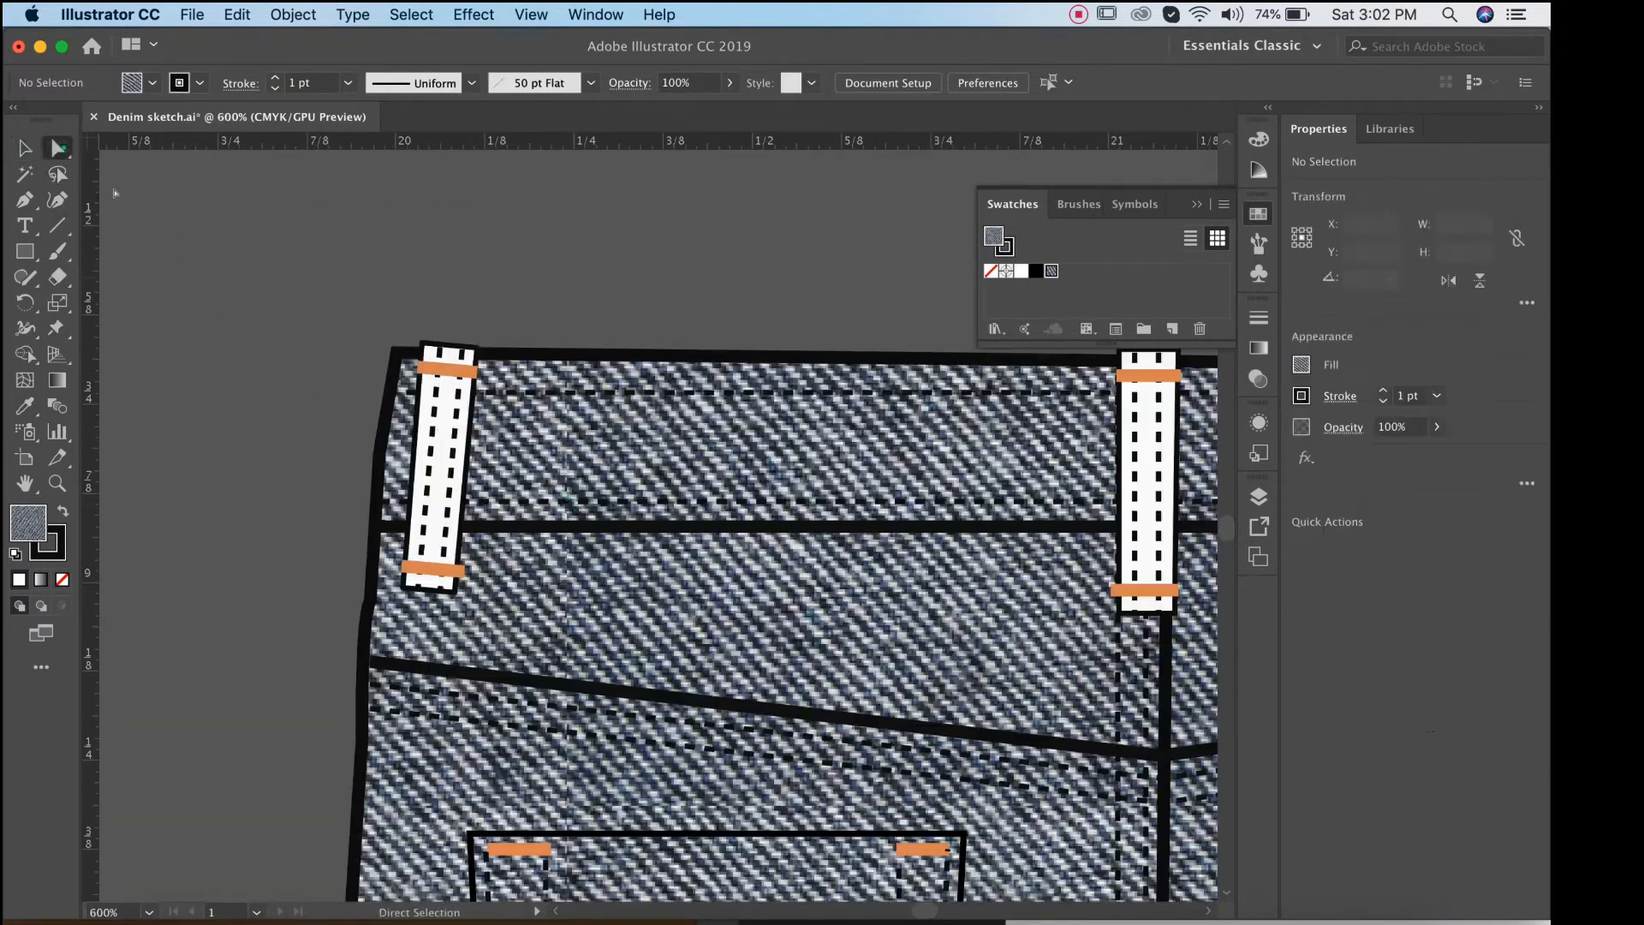
left_click(463, 431)
left_click(1120, 468, "shift")
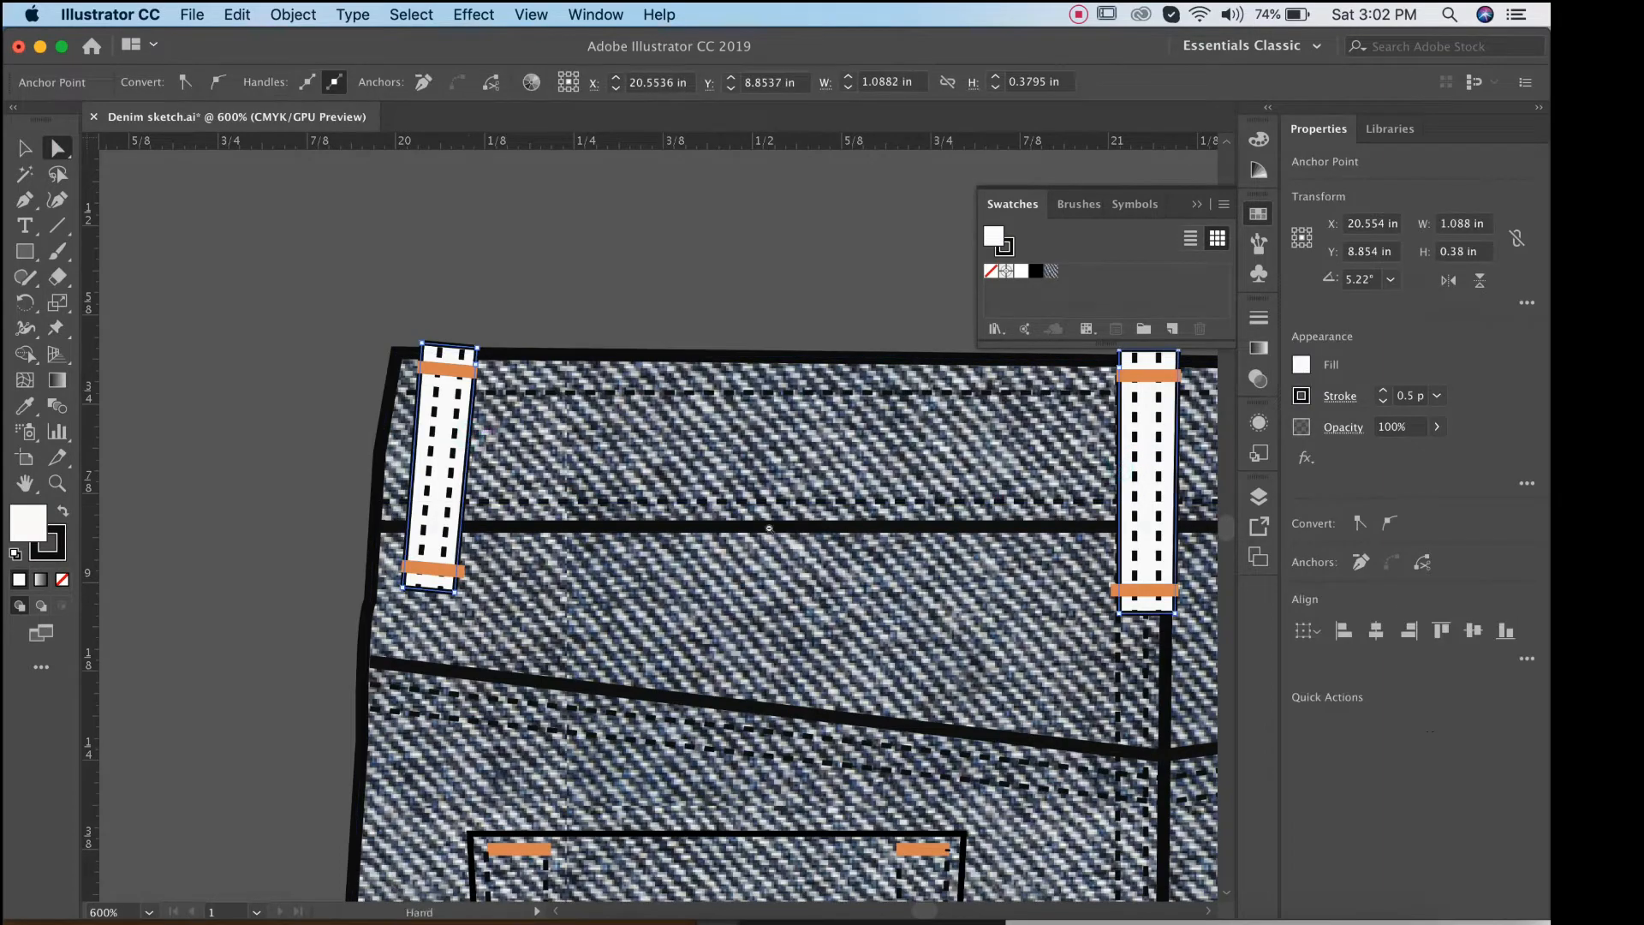
left_click(783, 546, "alt+super")
left_click(784, 546, "alt+super")
left_click(1065, 469, "shift")
scroll(1064, 469, "left", 10)
scroll(1064, 469, "down", 2)
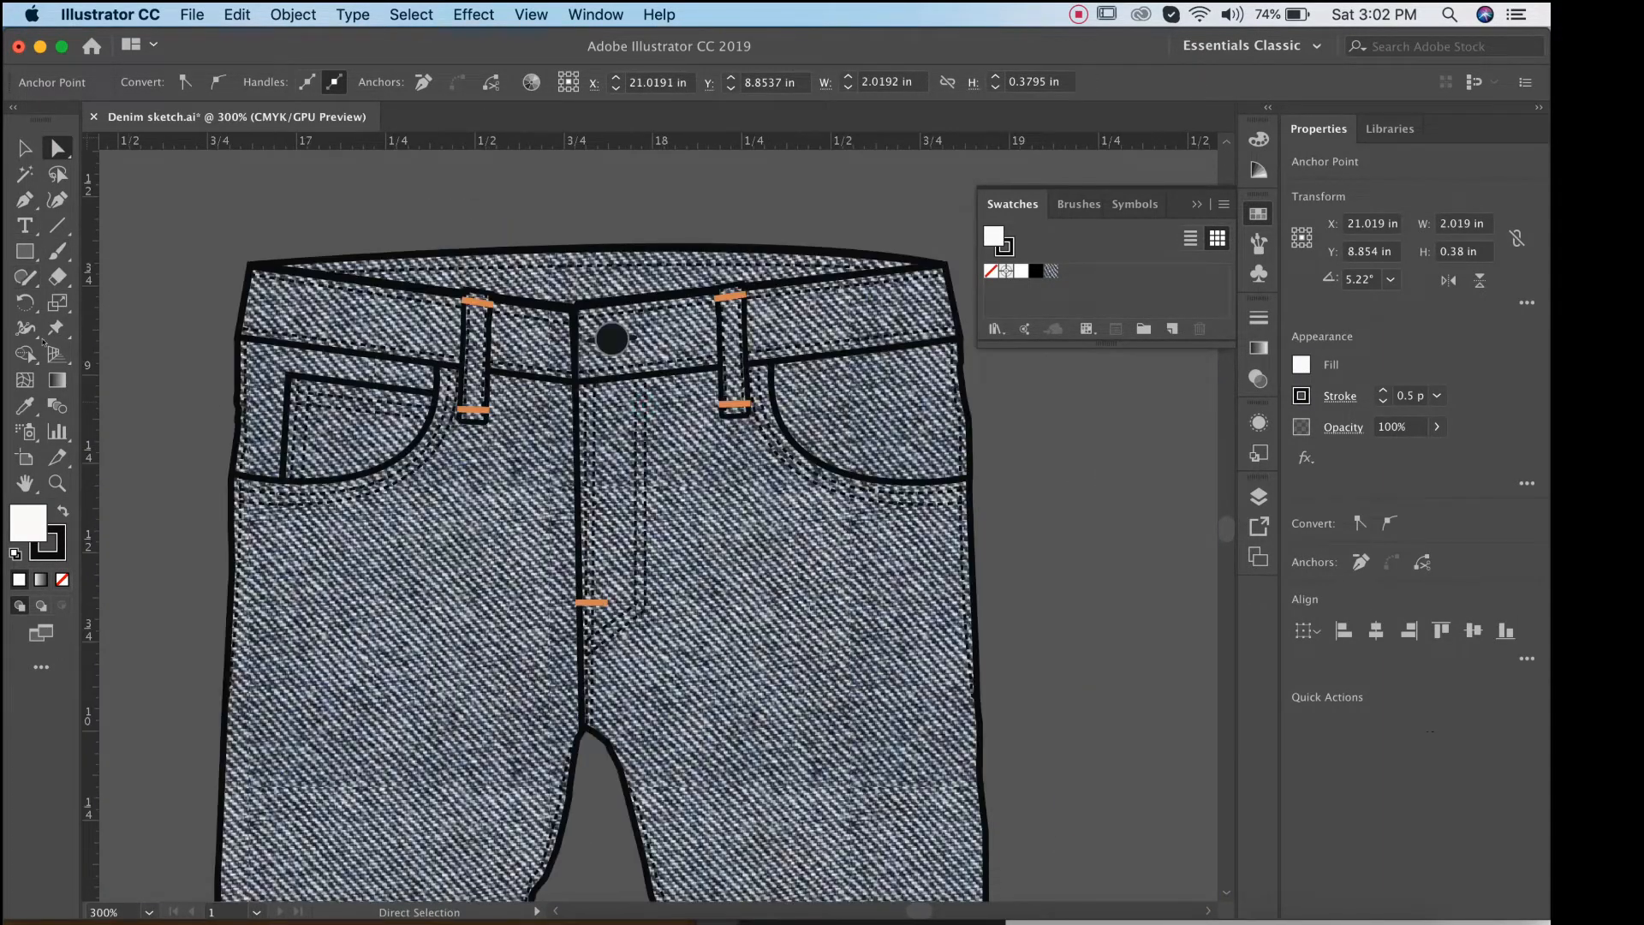
left_click(26, 406)
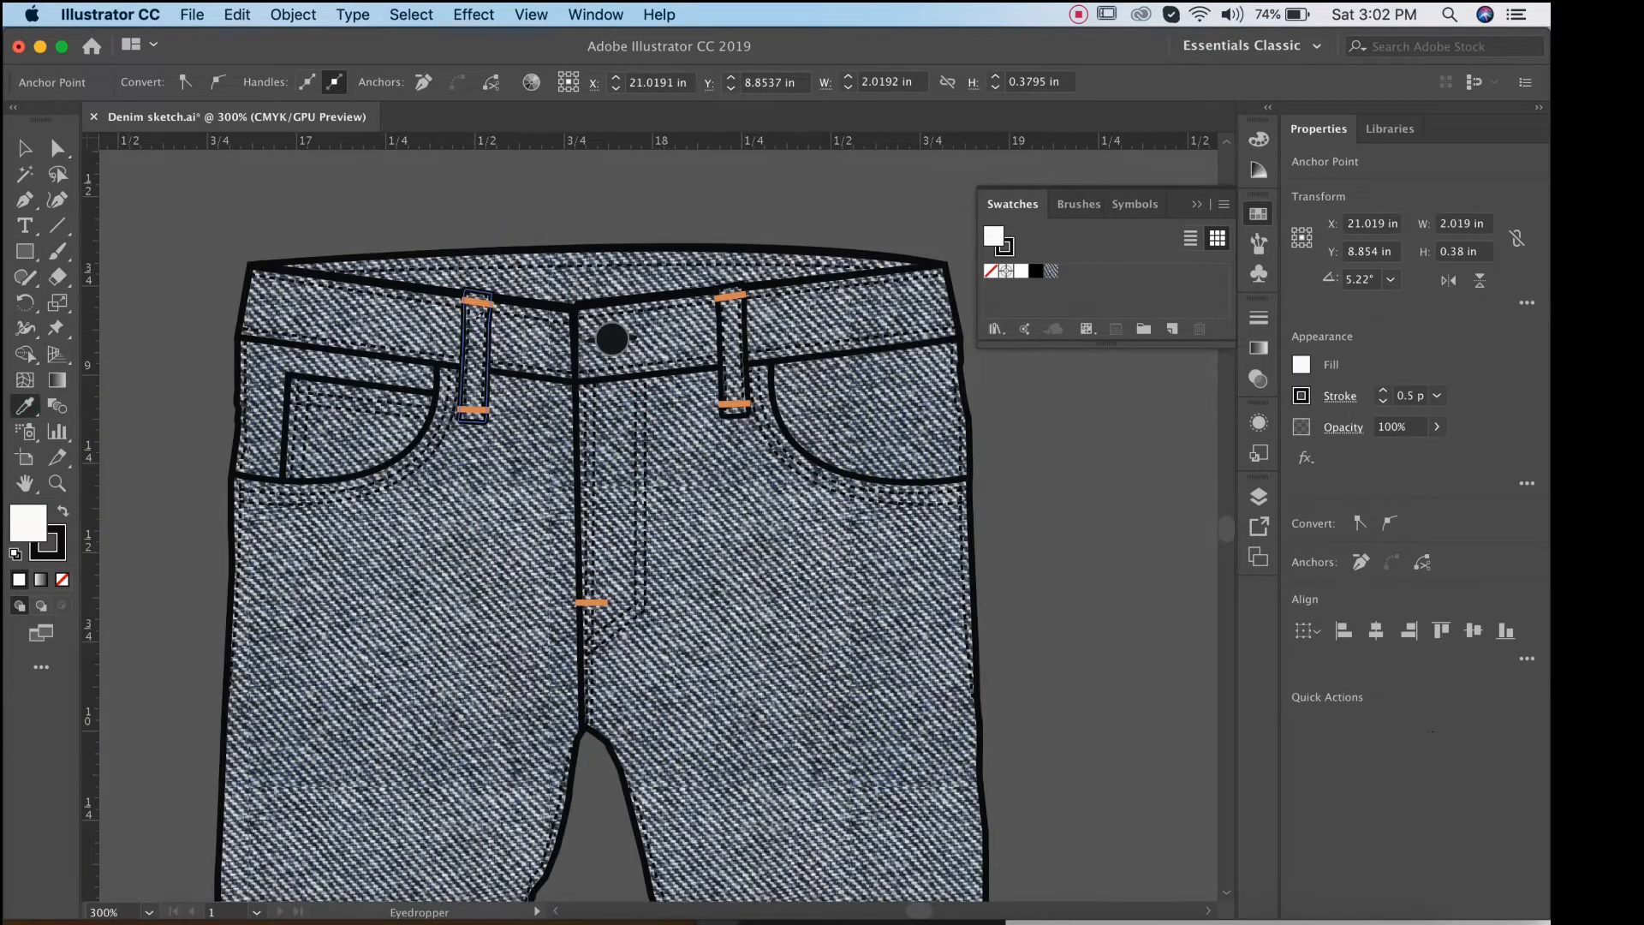
left_click(480, 340)
left_click(775, 543, "alt+super")
left_click(775, 543, "alt+super")
left_click(775, 543, "alt+super")
left_click(775, 543, "alt+super")
left_click_drag(679, 558, 767, 402)
left_click(26, 148)
left_click(326, 249)
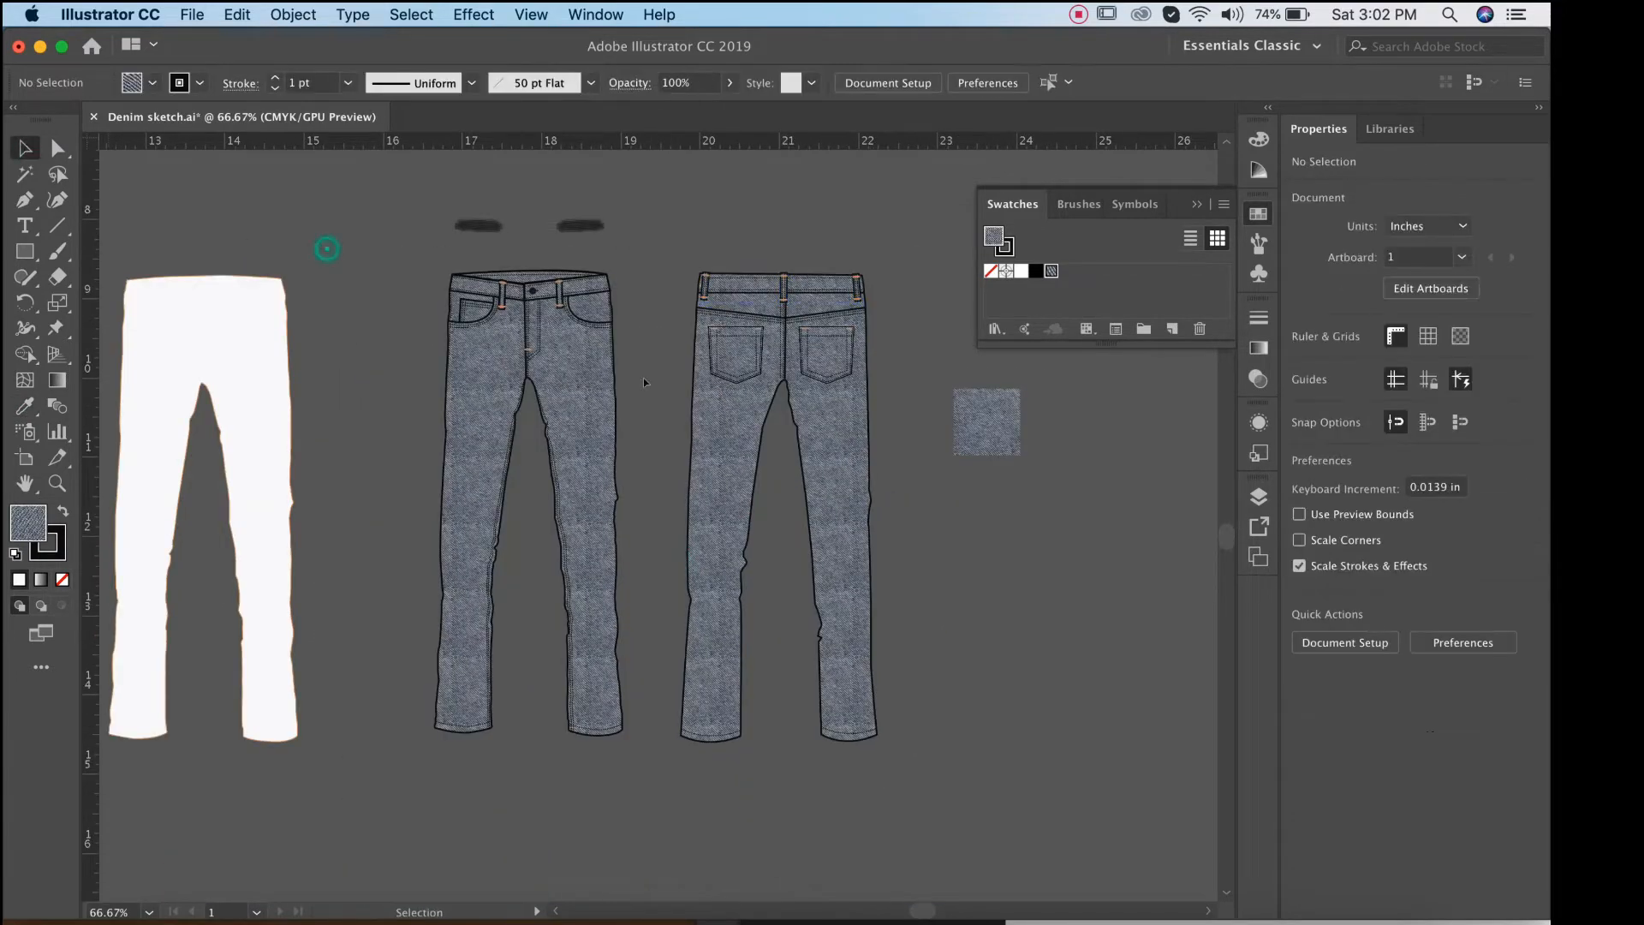
Move both scratch patches straight down 1.46 in onto the front jeans, just below the pockets, and deselect them.
left_click_drag(589, 374, 582, 440)
left_click_drag(789, 389, 789, 347)
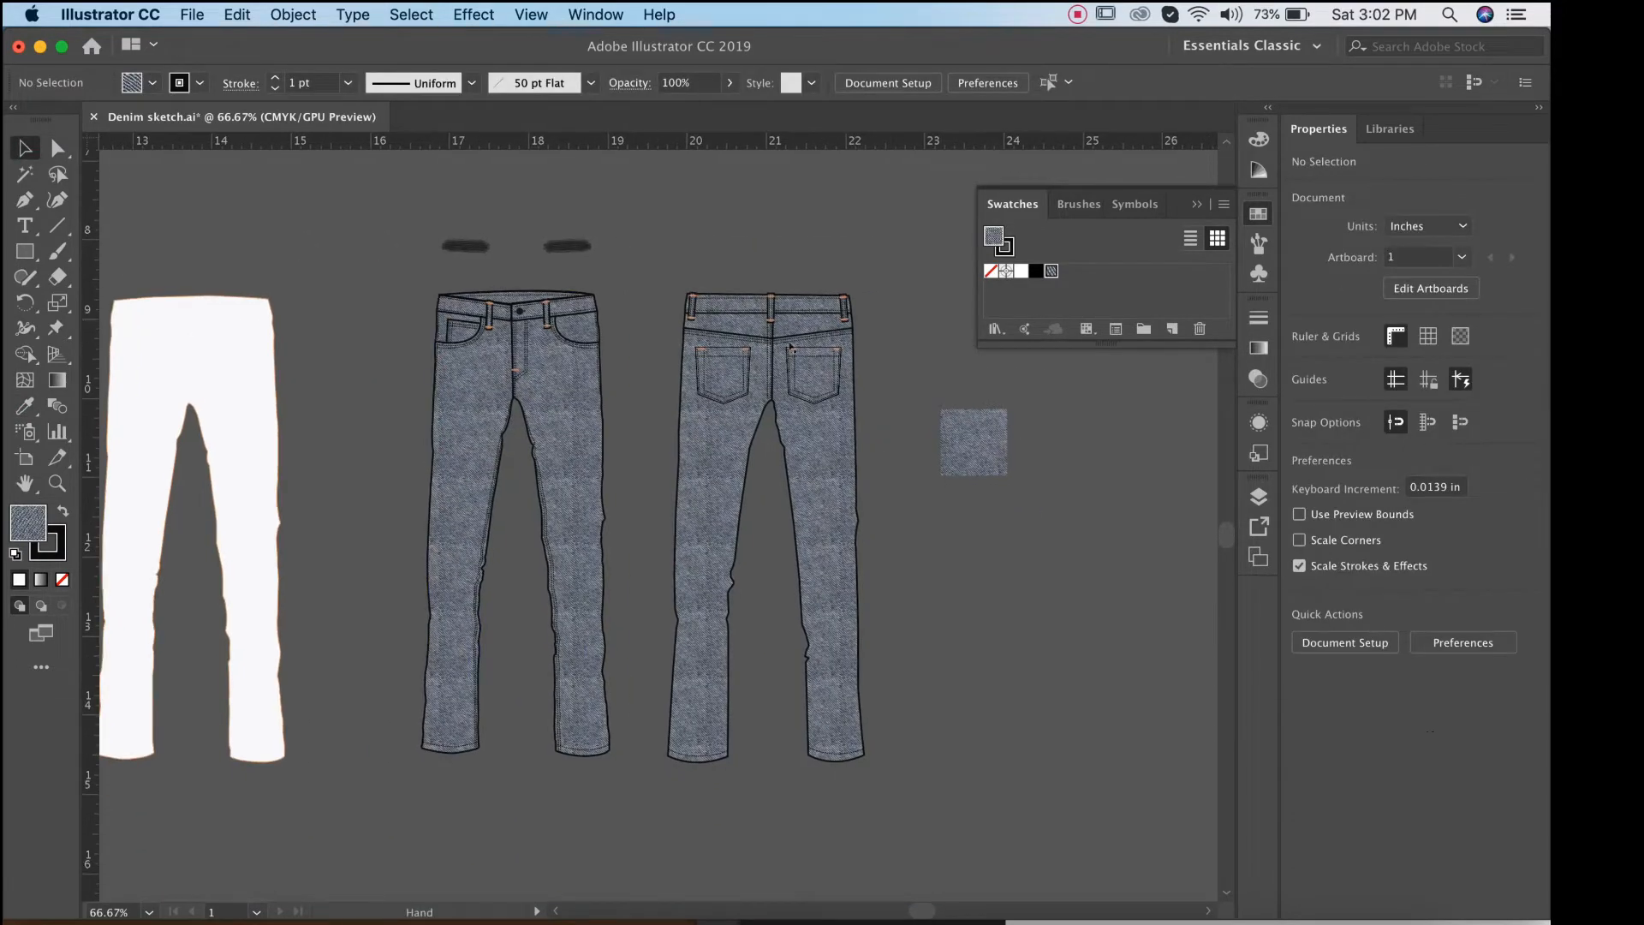
left_click_drag(441, 245, 714, 463)
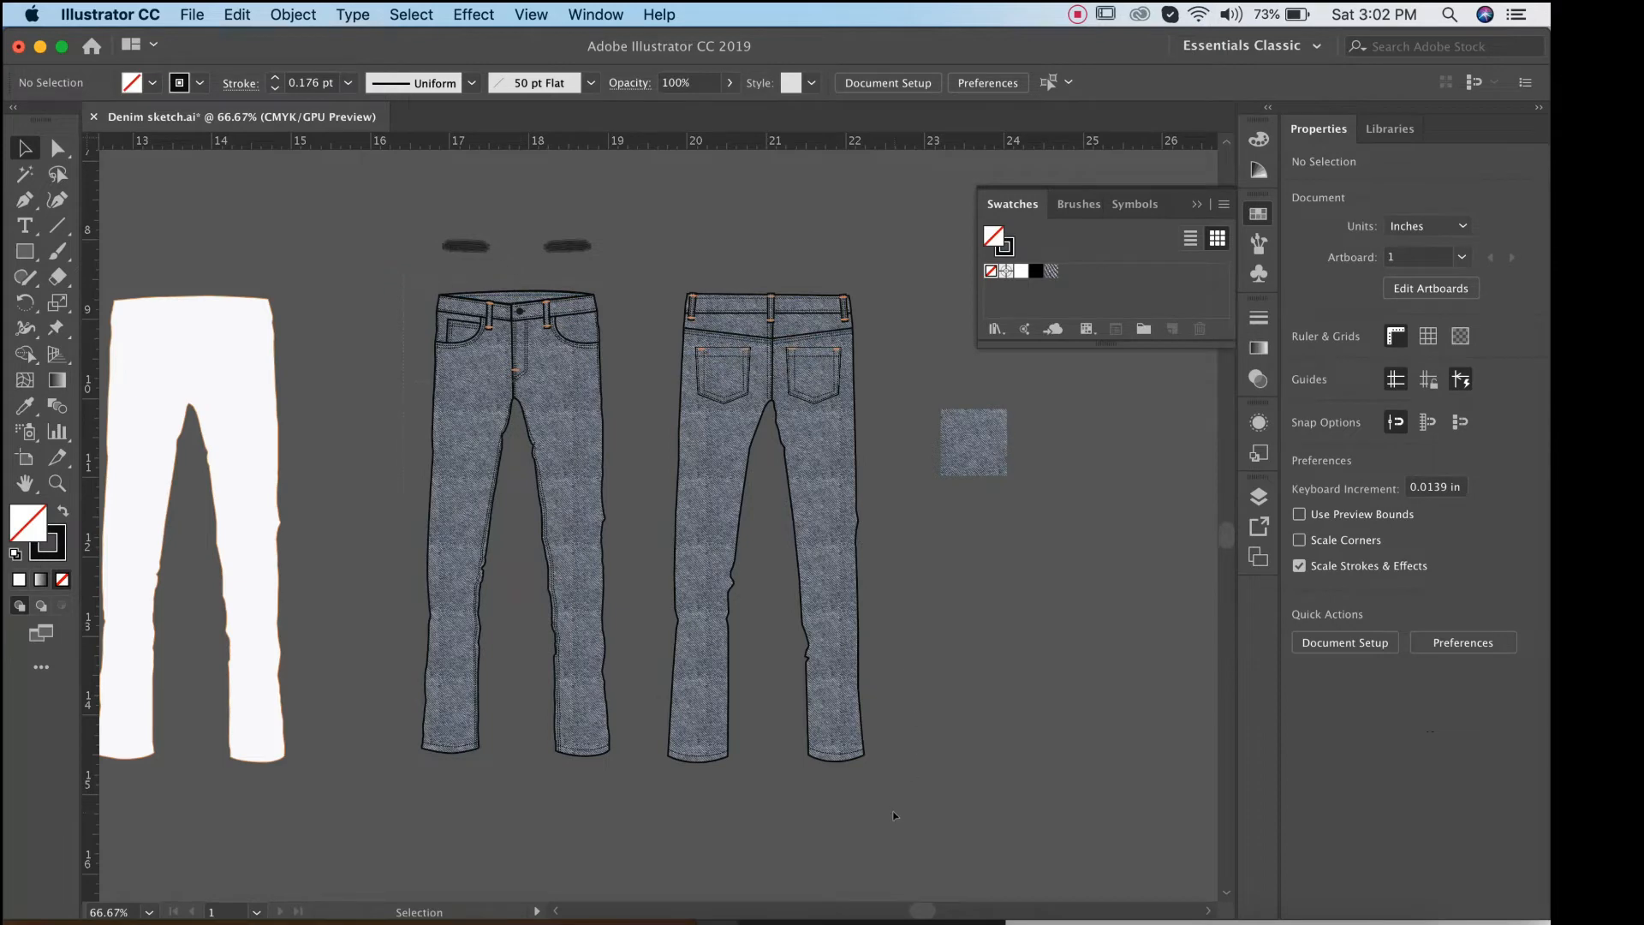
left_click_drag(893, 814, 895, 813)
key("a")
left_click(945, 586)
left_click_drag(437, 393, 544, 457)
left_click(654, 445, "super")
left_click(647, 464, "super")
left_click(644, 471, "super")
left_click_drag(638, 486, 614, 457)
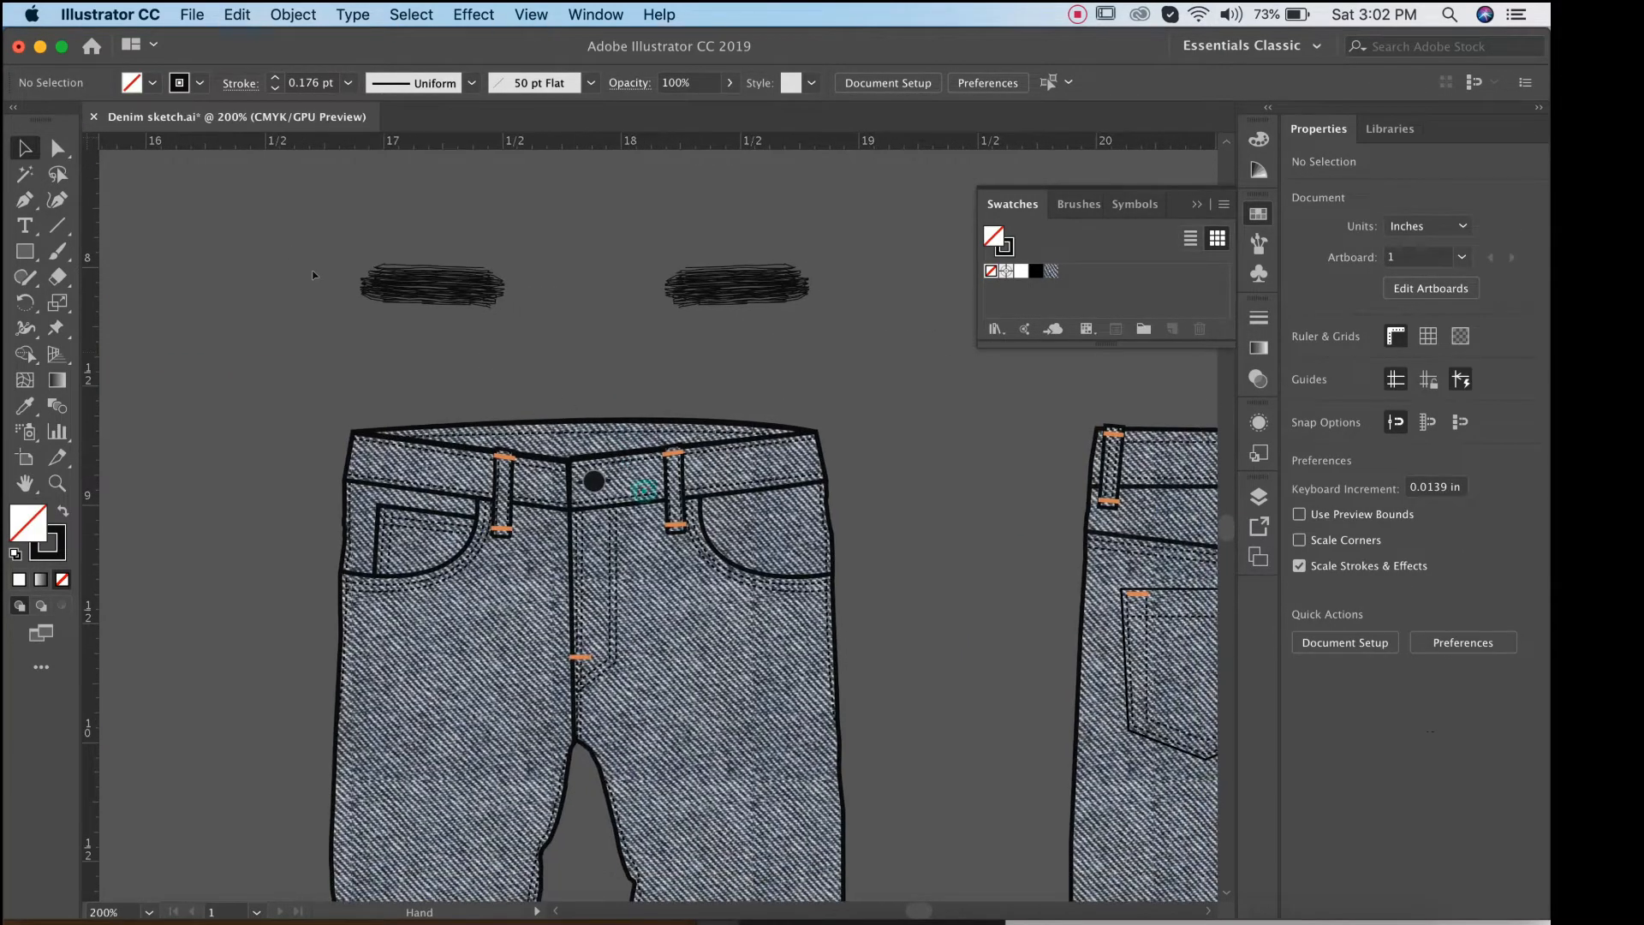
left_click_drag(294, 209, 867, 344)
left_click_drag(791, 281, 781, 638)
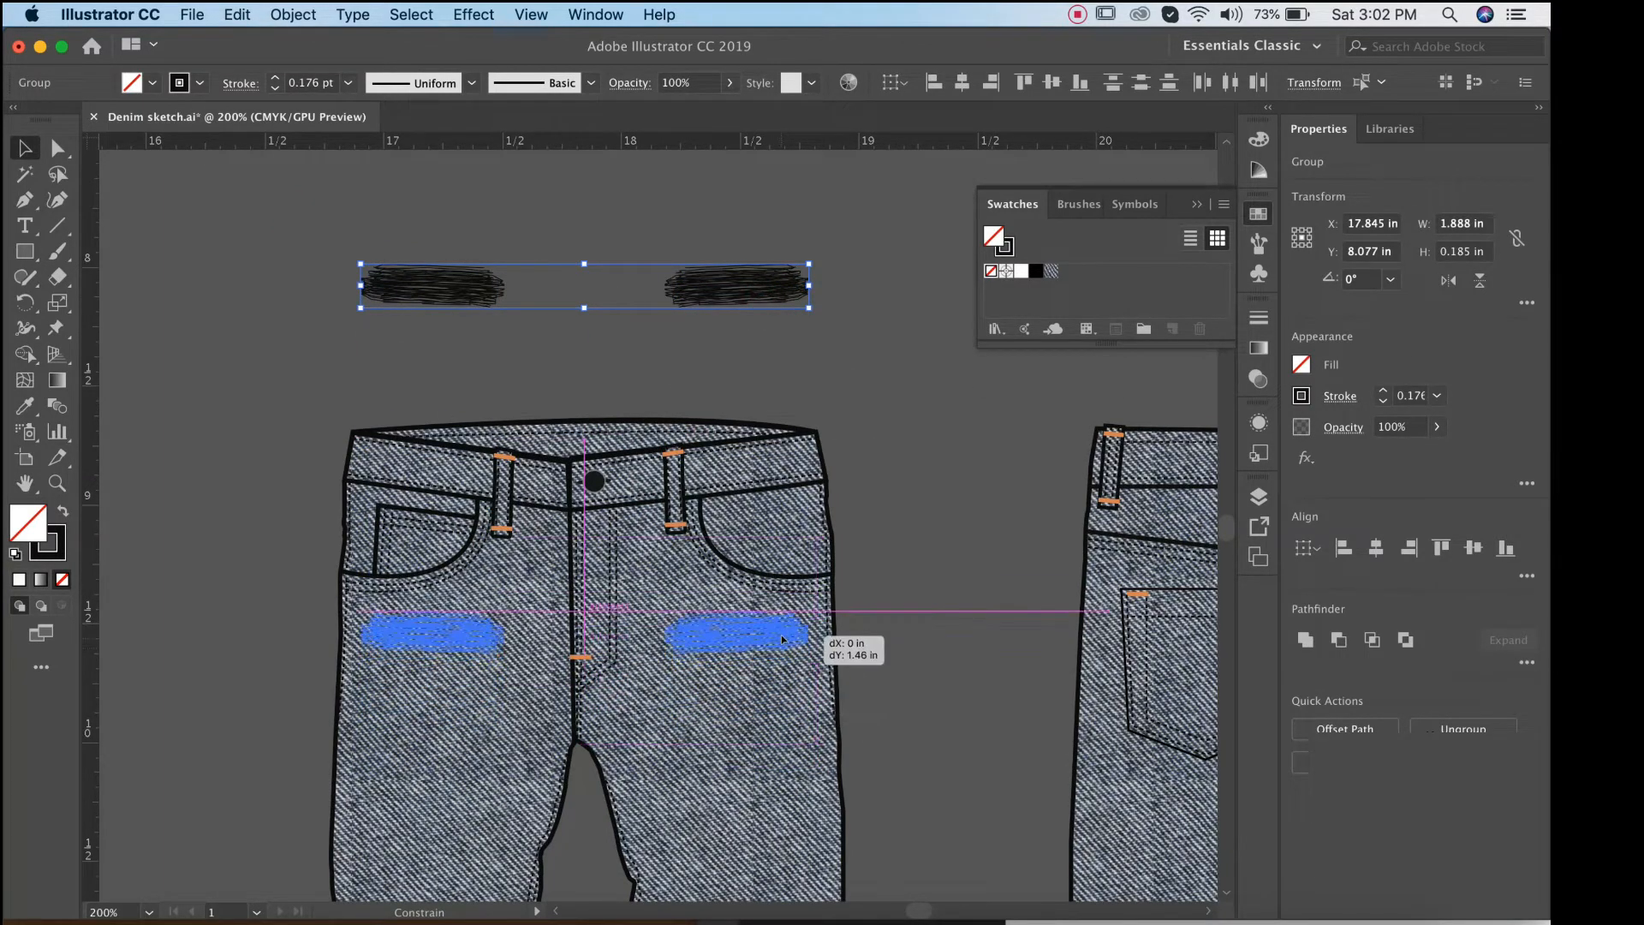
left_click_drag(857, 676, 856, 676)
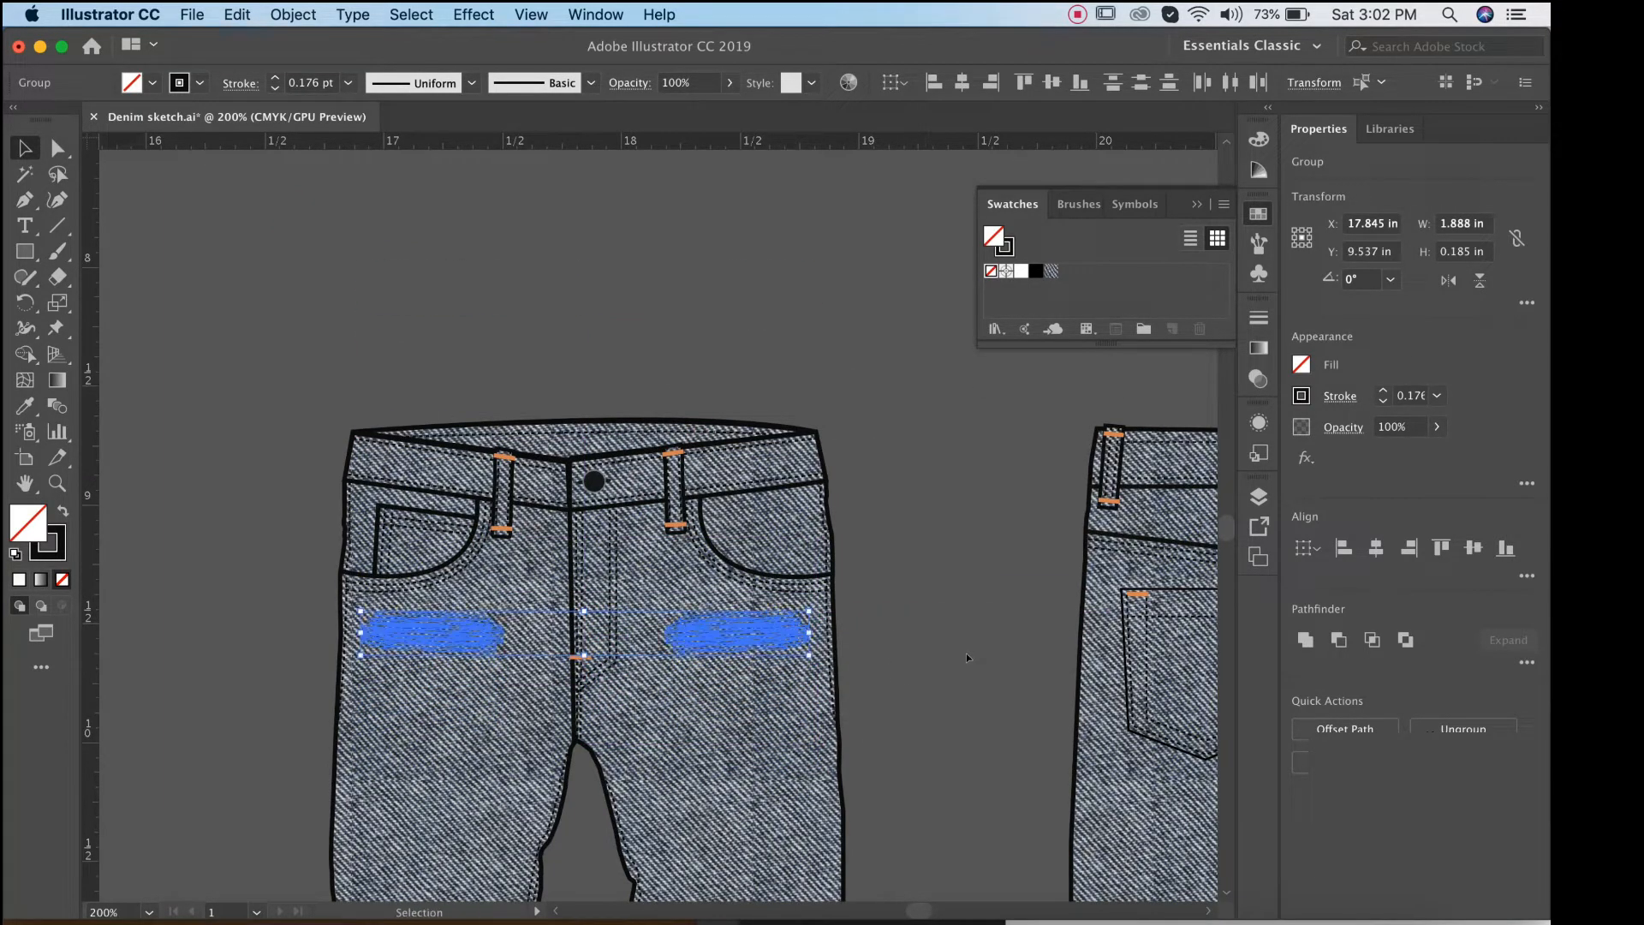
left_click(933, 578)
Examine the denim-filled front and back jeans and the scratch patches placed on the front view.
left_click(685, 627, "alt+super")
left_click(685, 627, "alt+super")
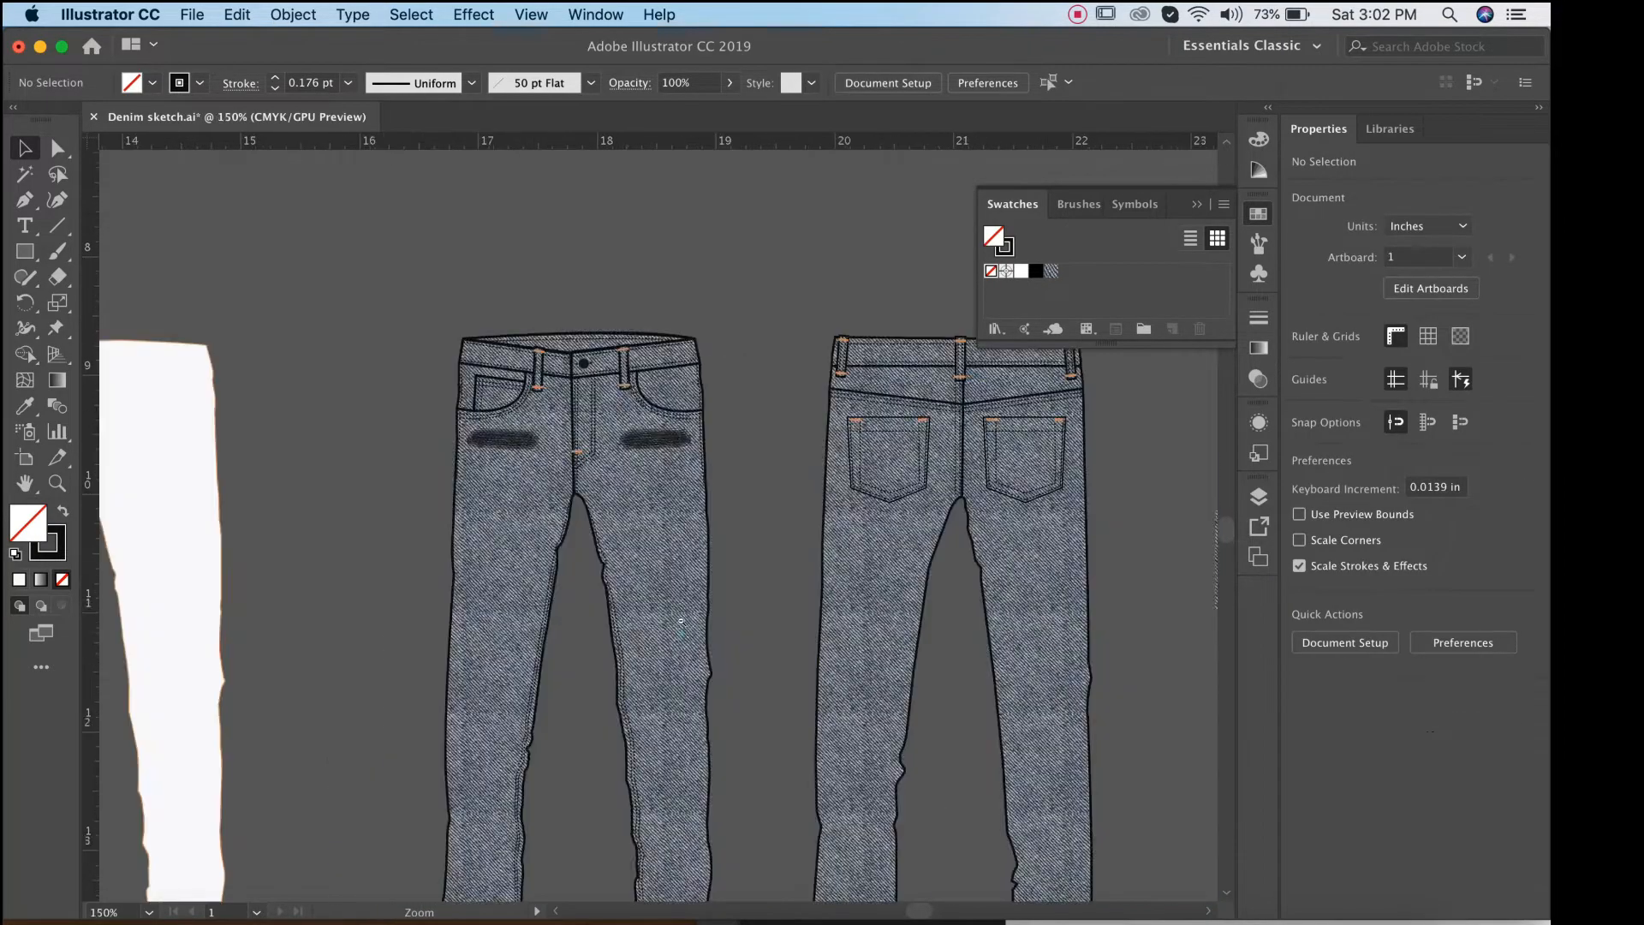
left_click(695, 625, "alt+super")
left_click(694, 625, "alt+super")
left_click(599, 449, "super")
left_click(632, 486, "super")
left_click(687, 493, "super")
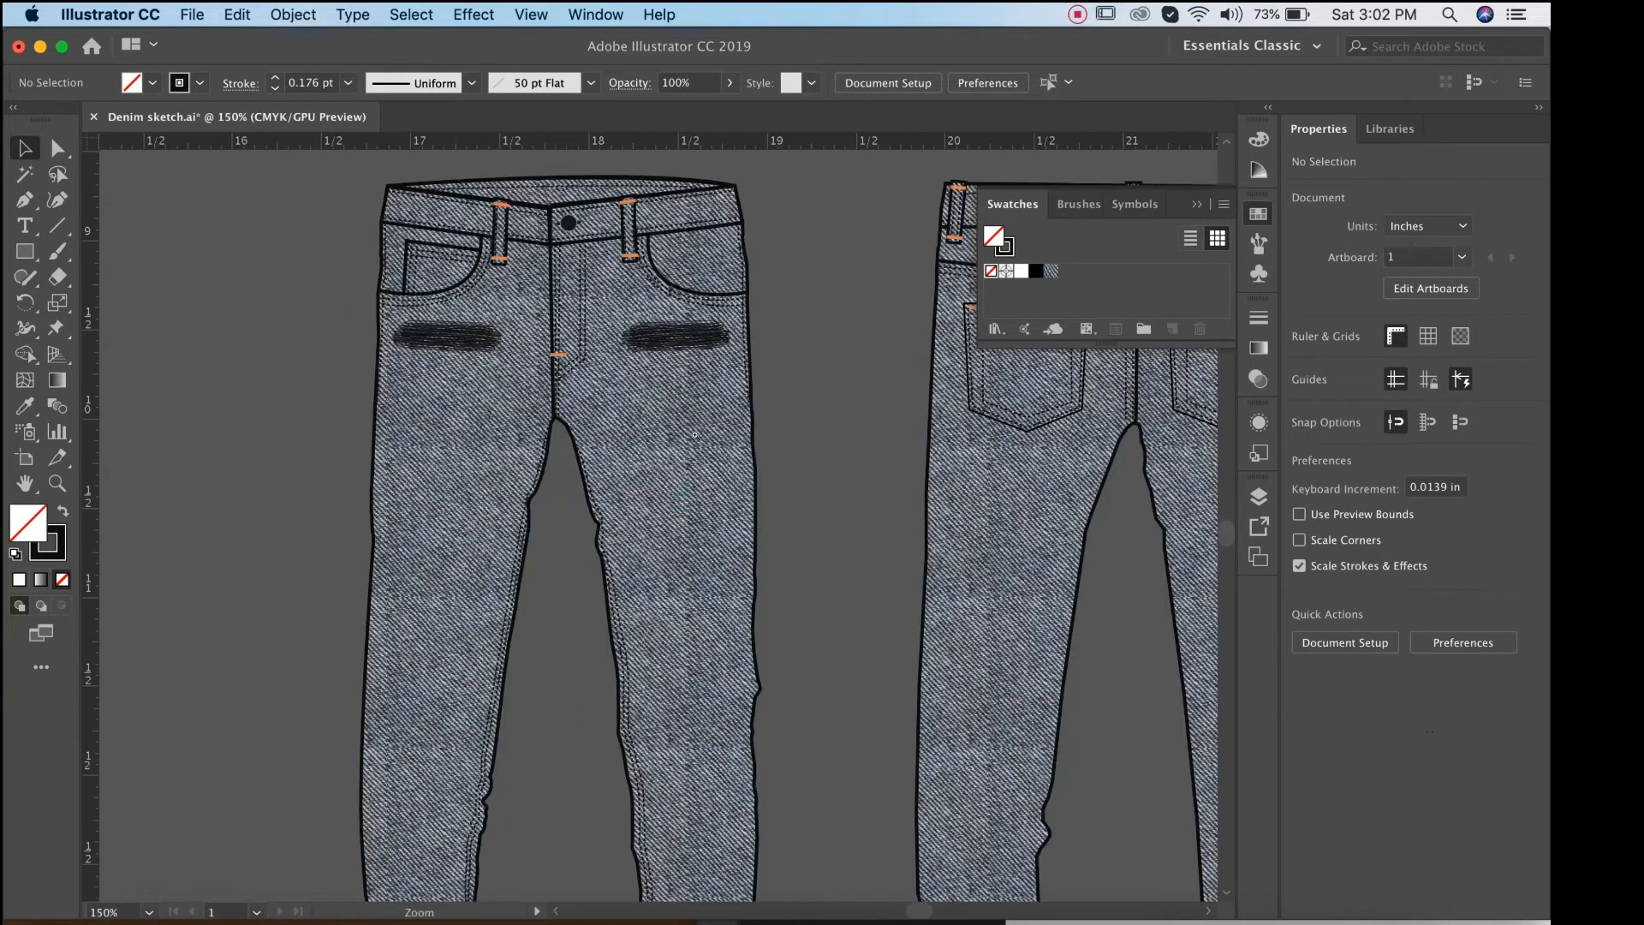
left_click(702, 452, "super")
left_click(647, 506, "alt+super")
left_click(648, 505, "alt+super")
scroll(642, 497, "down", 5)
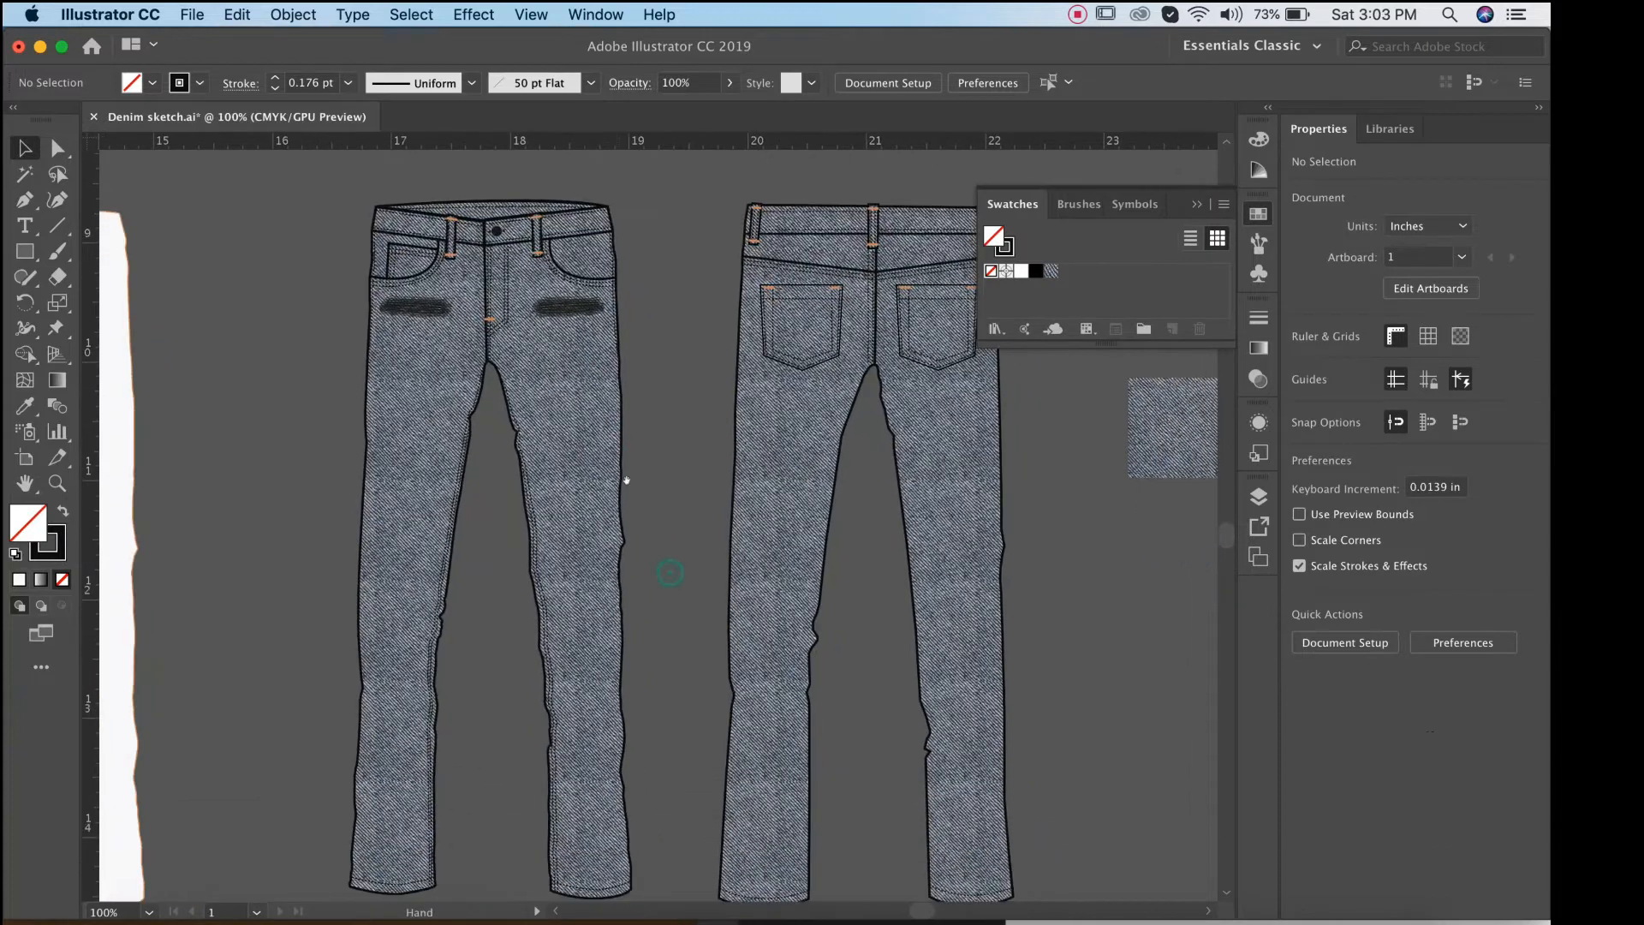
left_click(639, 488, "alt+super")
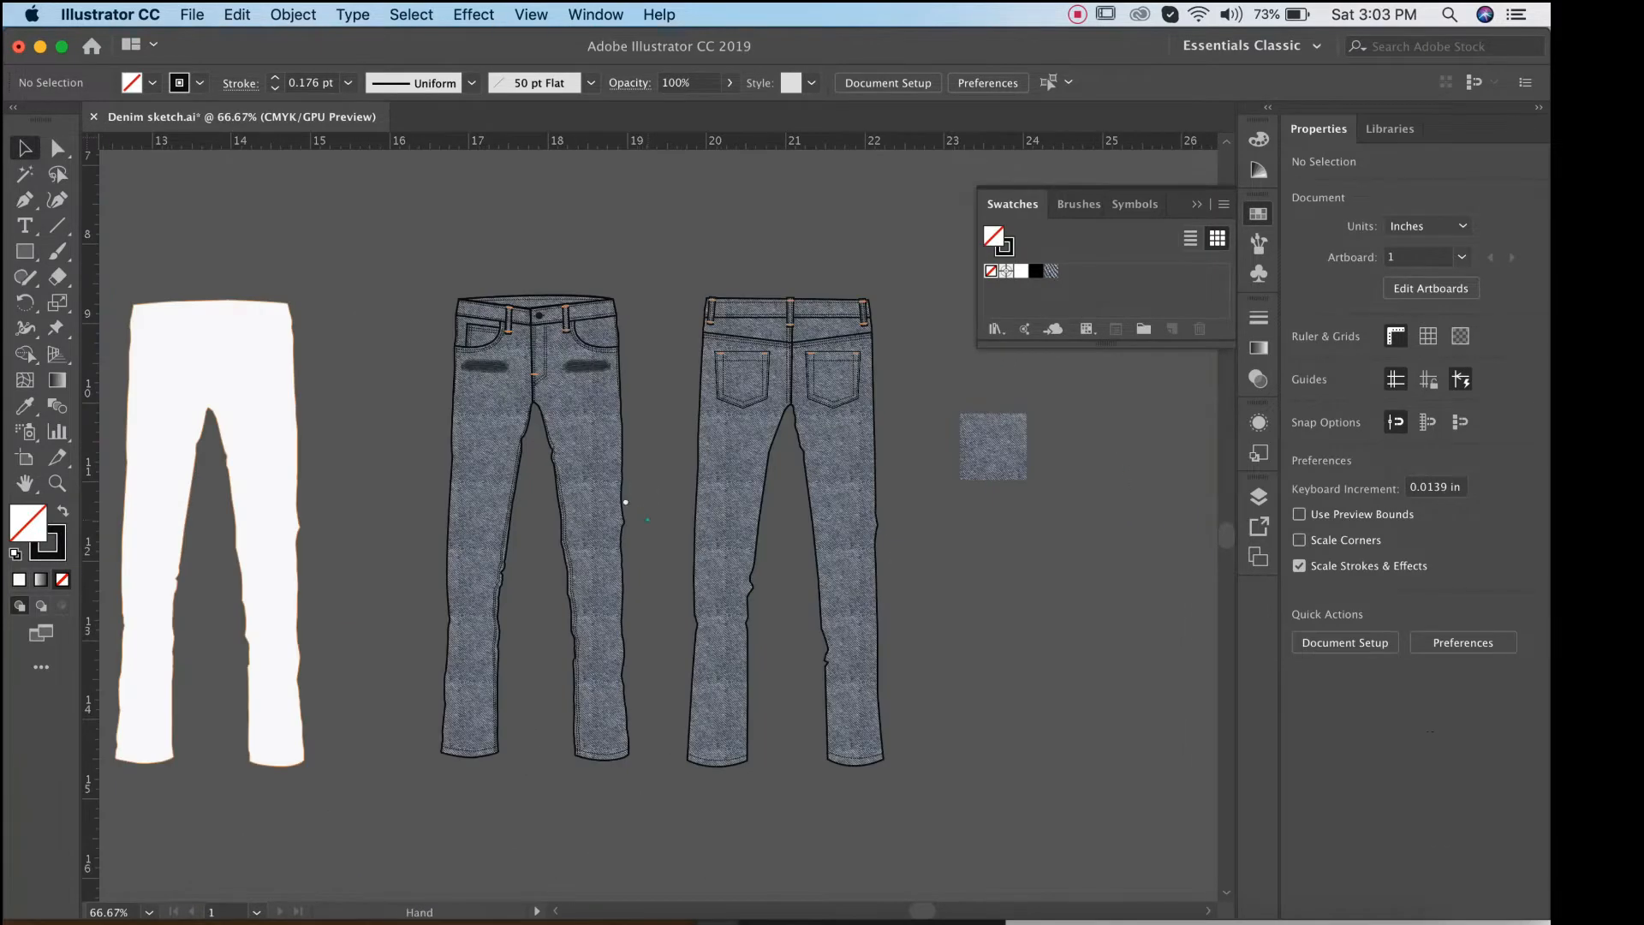
left_click(609, 482, "super")
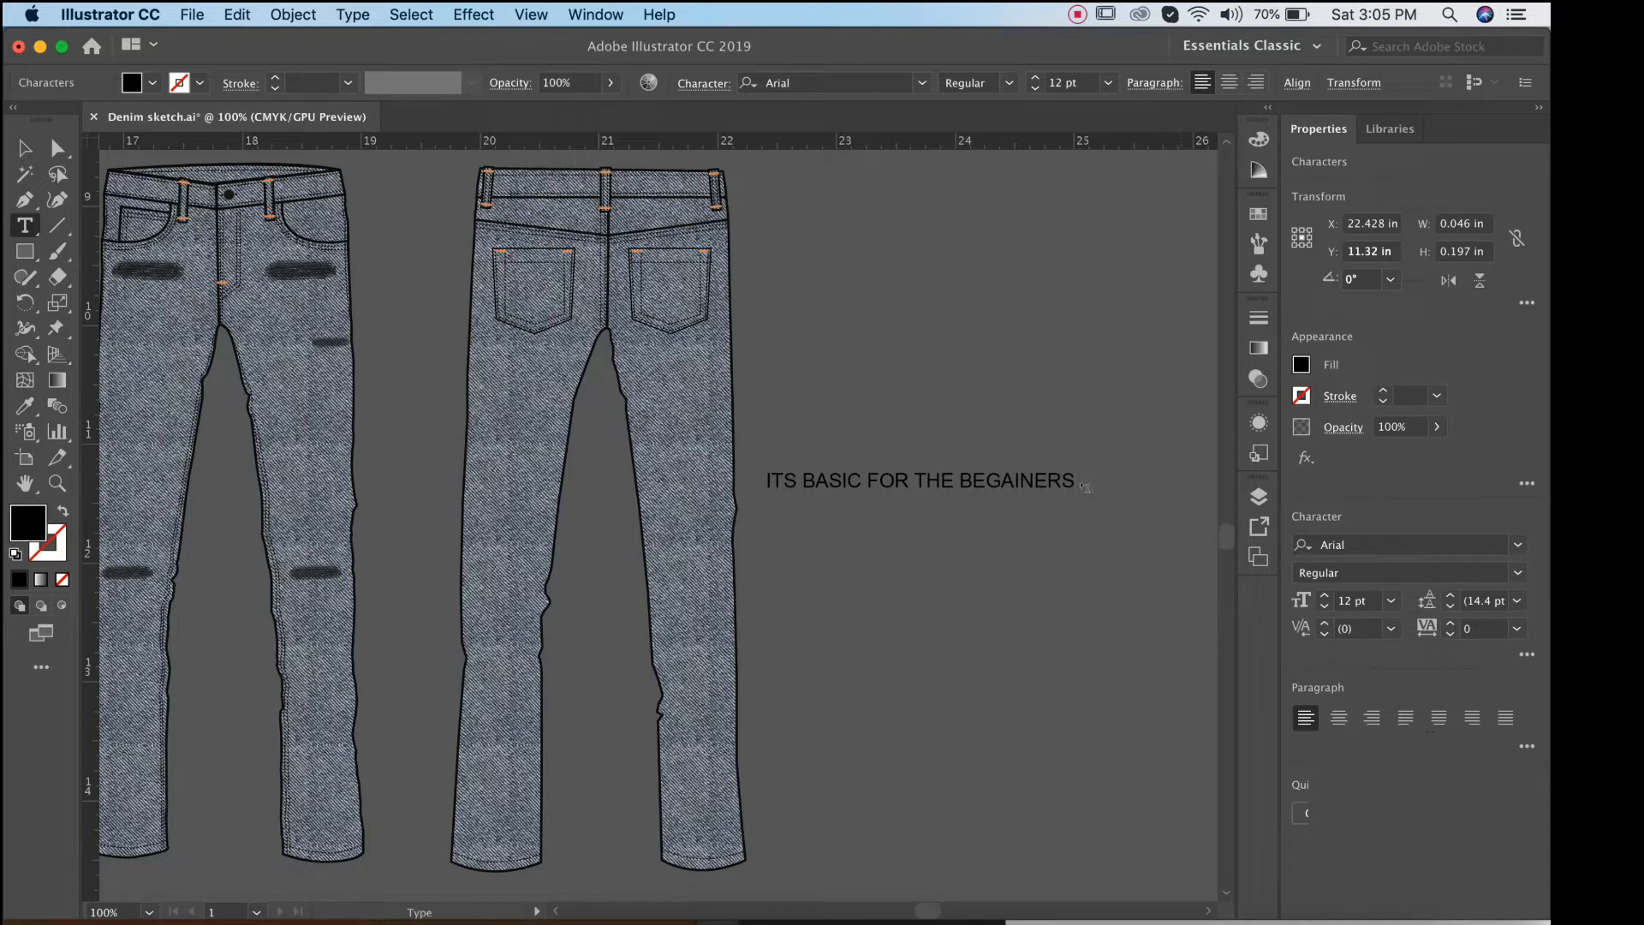
Finish the "ITS BASIC FOR THE BEGAINERS" text, scale it up to about 15.88 pt, and deselect it.
left_click(1130, 529)
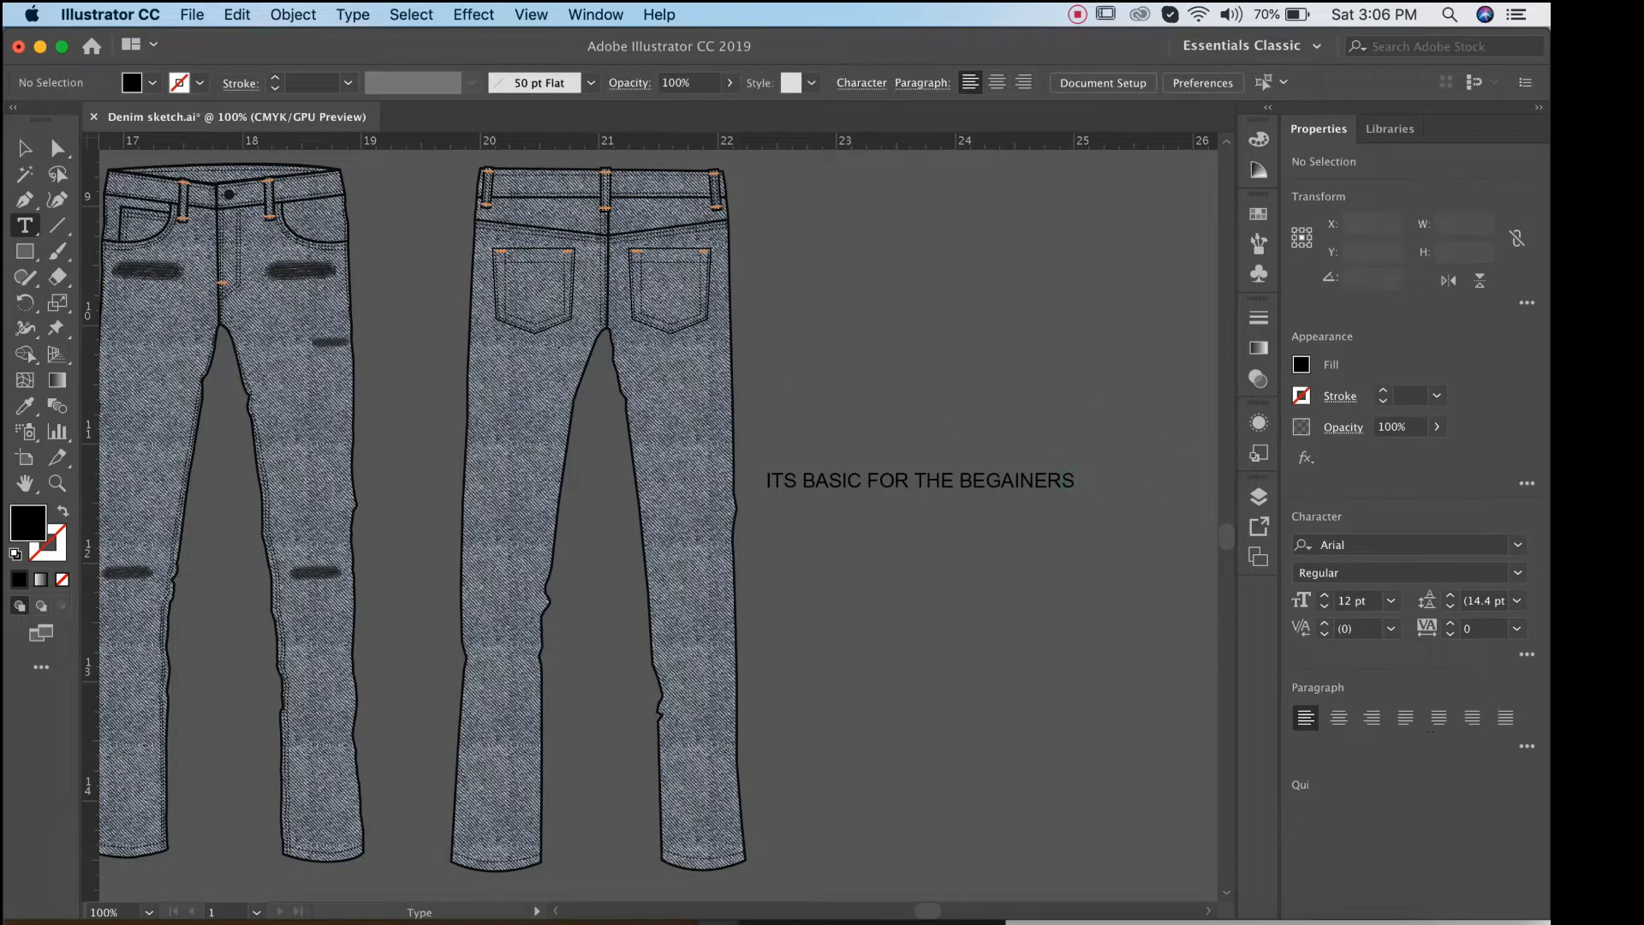
left_click(25, 149)
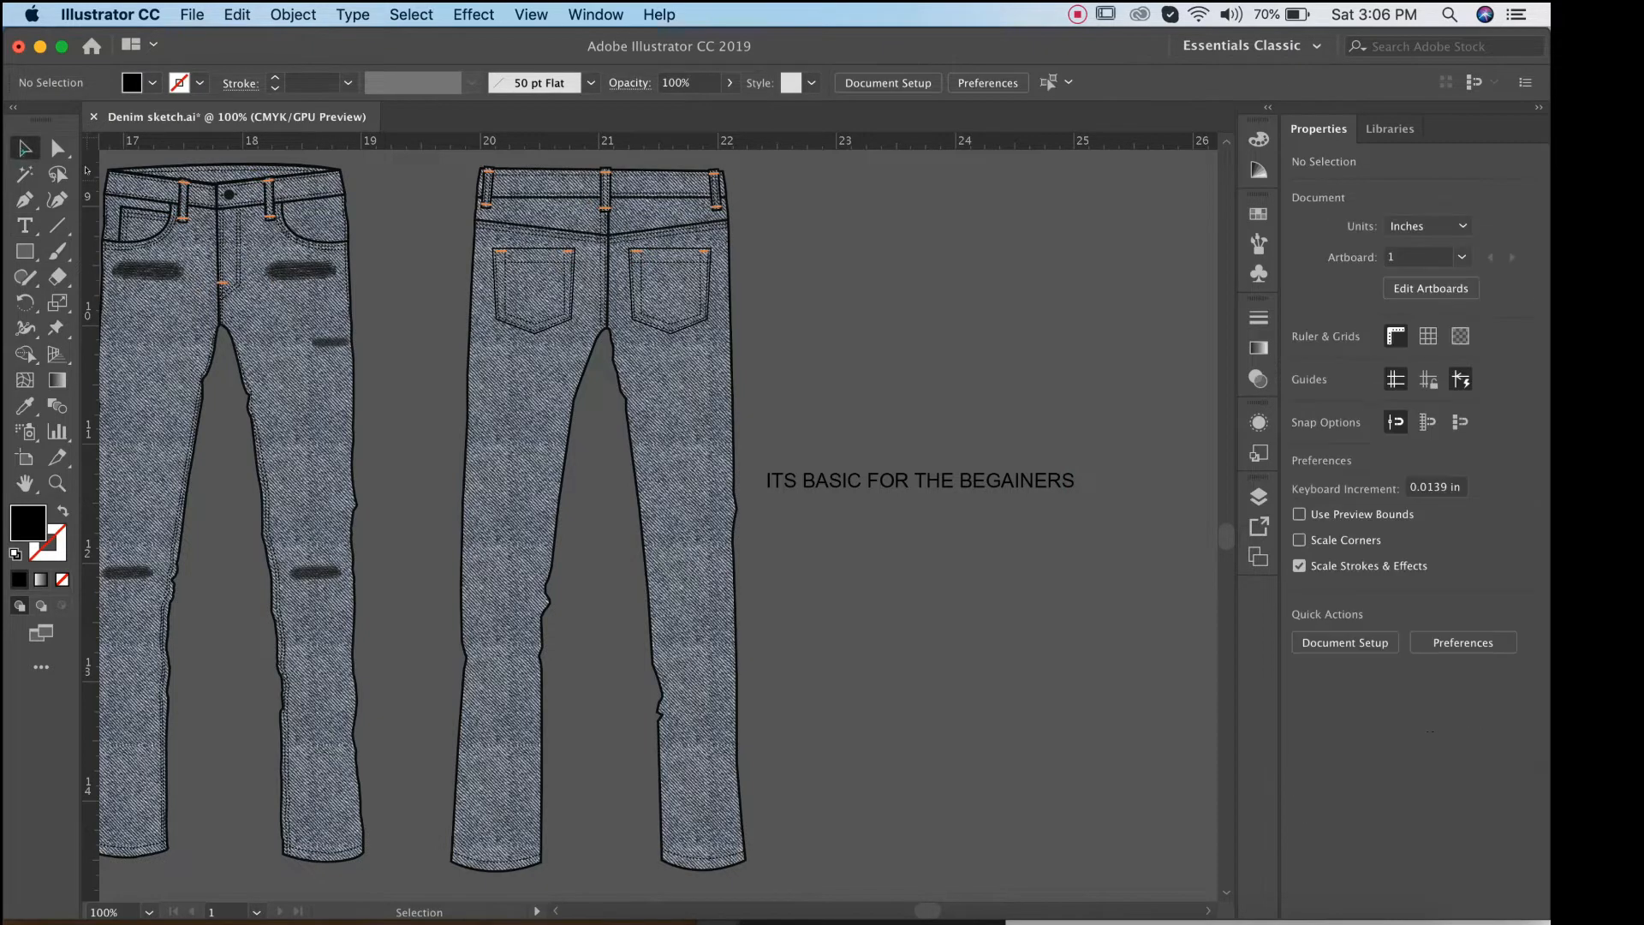
left_click(923, 494)
left_click_drag(1075, 493, 1177, 503)
left_click(1101, 569)
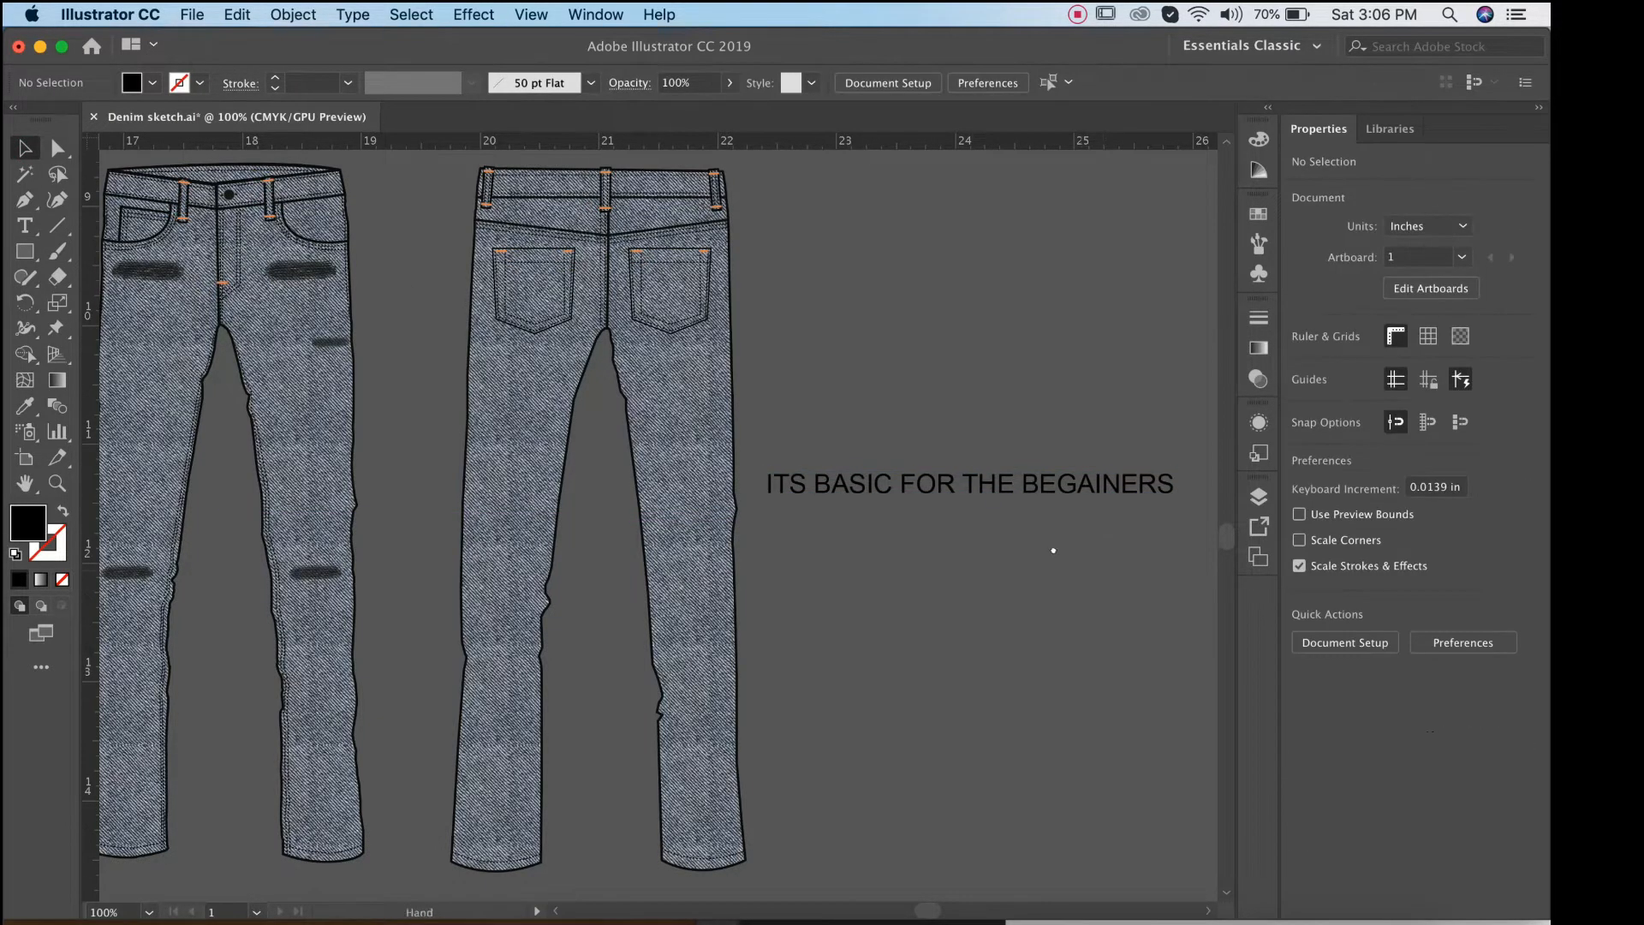
Replace the caption beside the back-view jeans with "NOW I AM GONNA SHOW YOU PROFESSIONAL WAY" and deselect it.
left_click_drag(1083, 548, 1048, 556)
left_click(893, 488, "super")
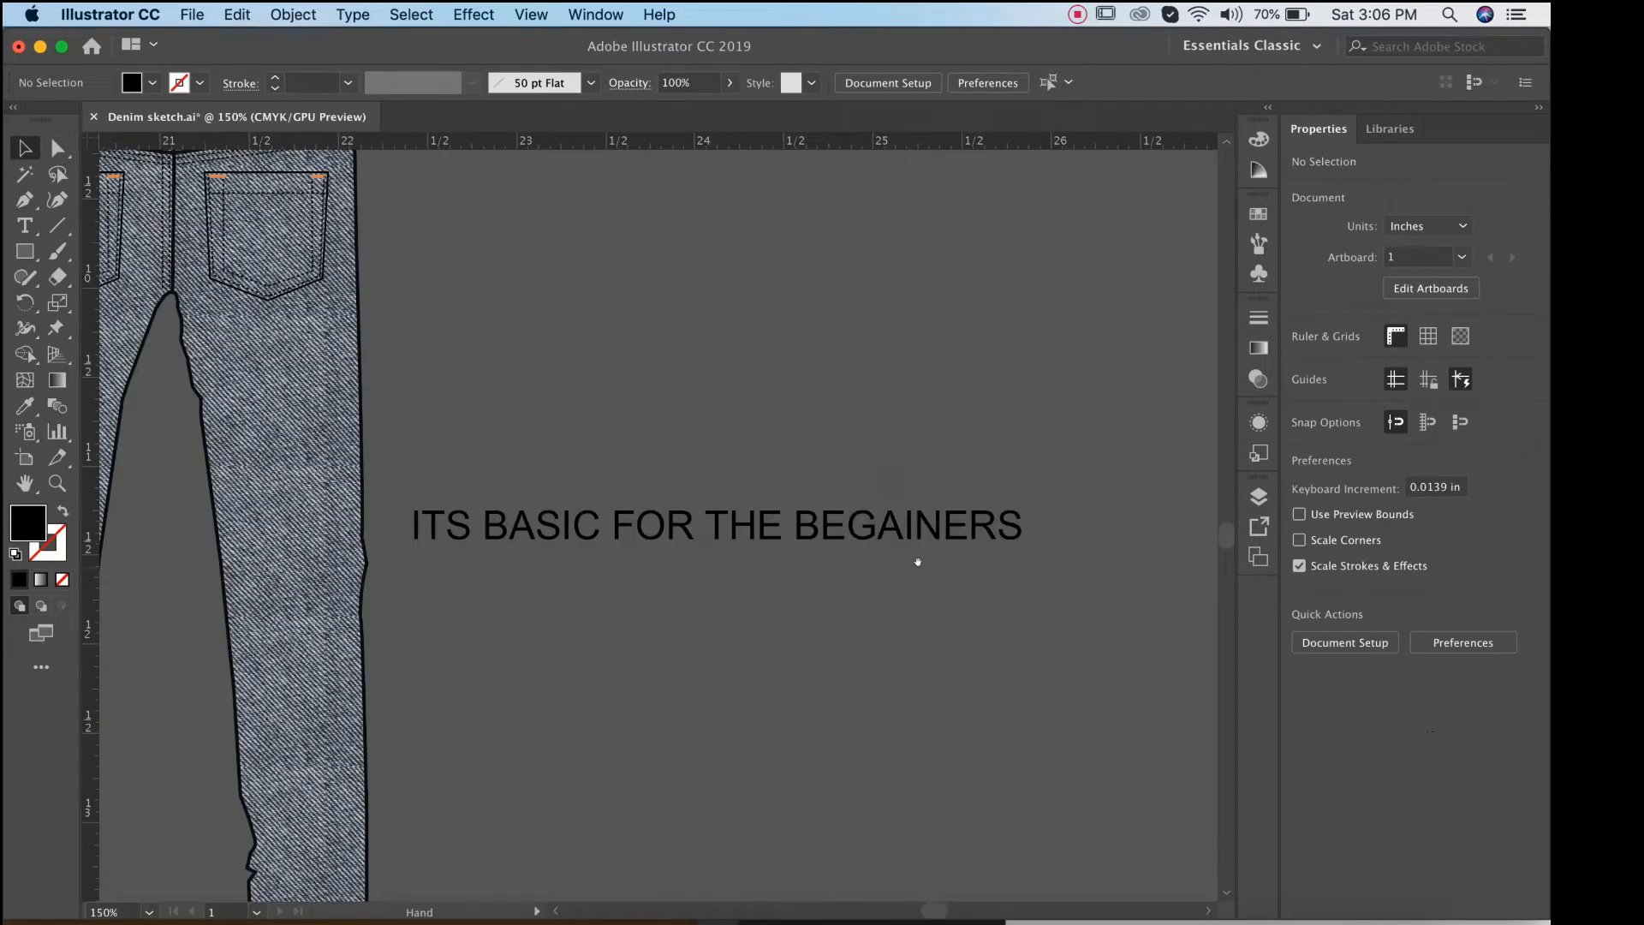
left_click(682, 575, "alt+super")
left_click(679, 562, "alt+super")
left_click_drag(686, 551, 797, 476)
left_click(764, 545, "super")
left_click(754, 517, "super")
left_click(823, 492)
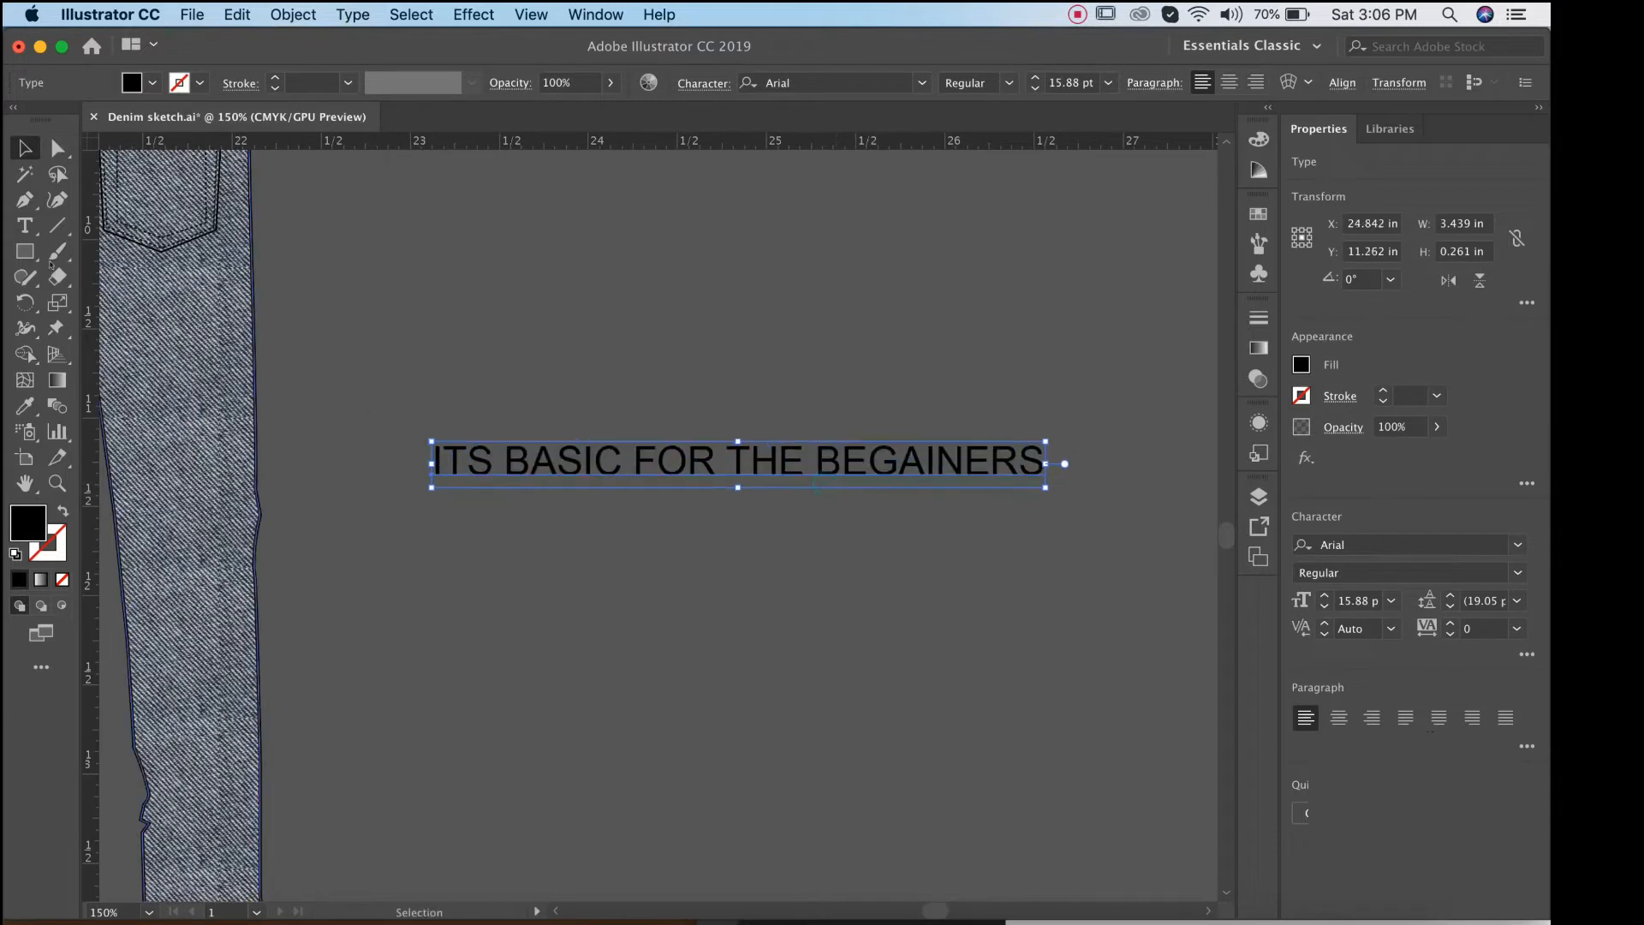
left_click(25, 226)
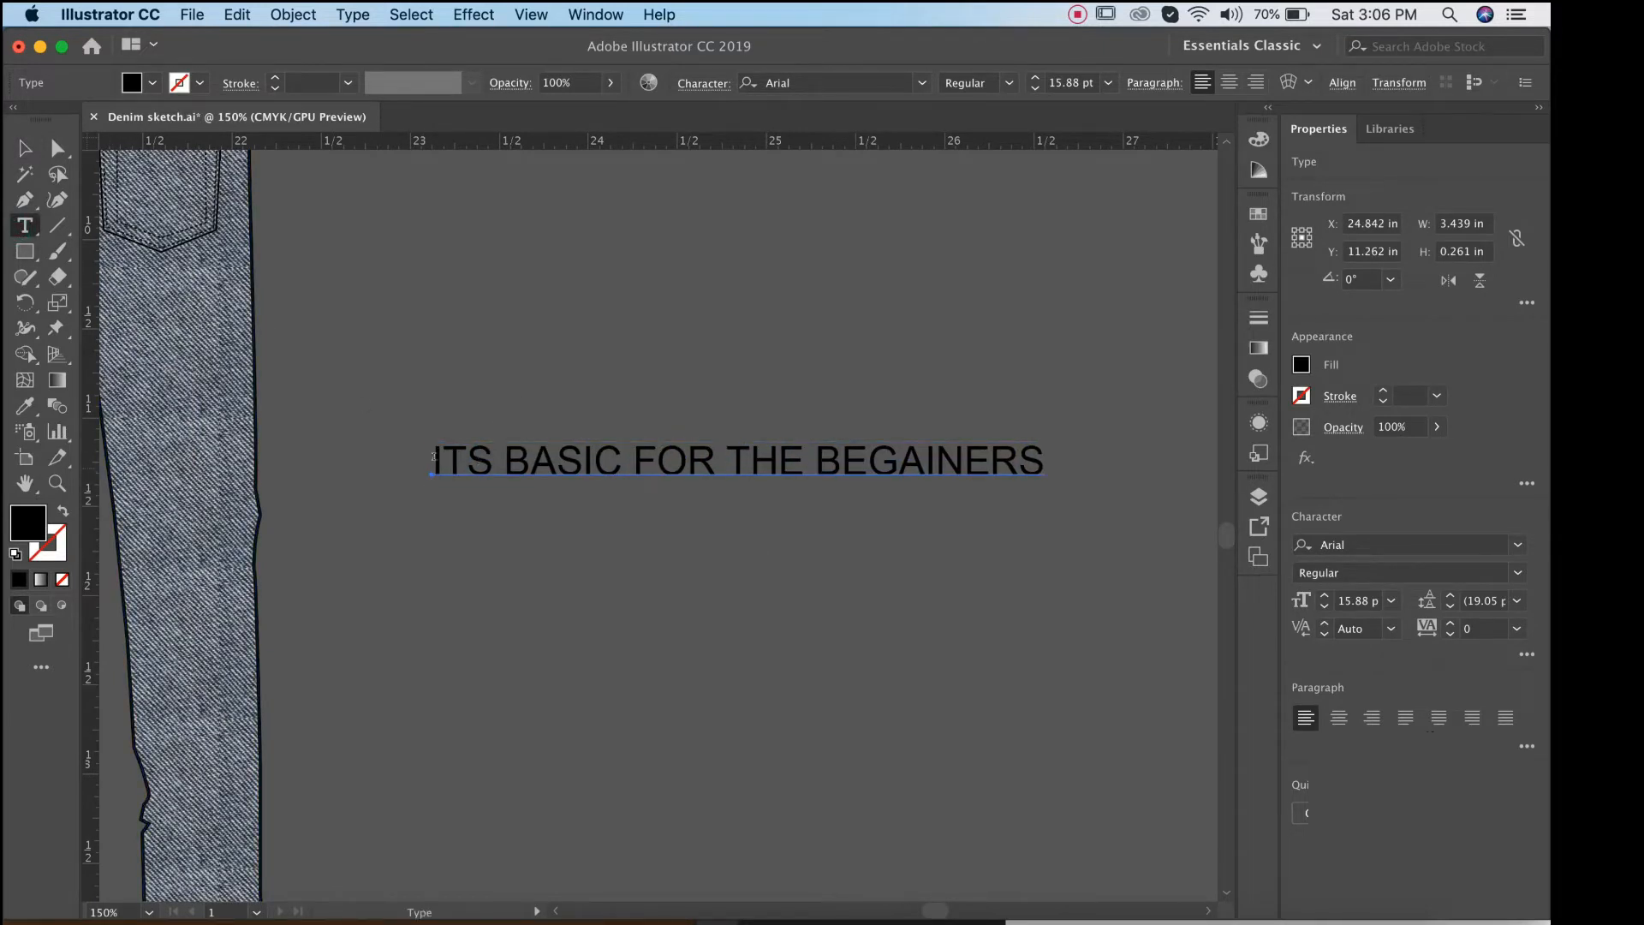
left_click_drag(433, 460, 1082, 465)
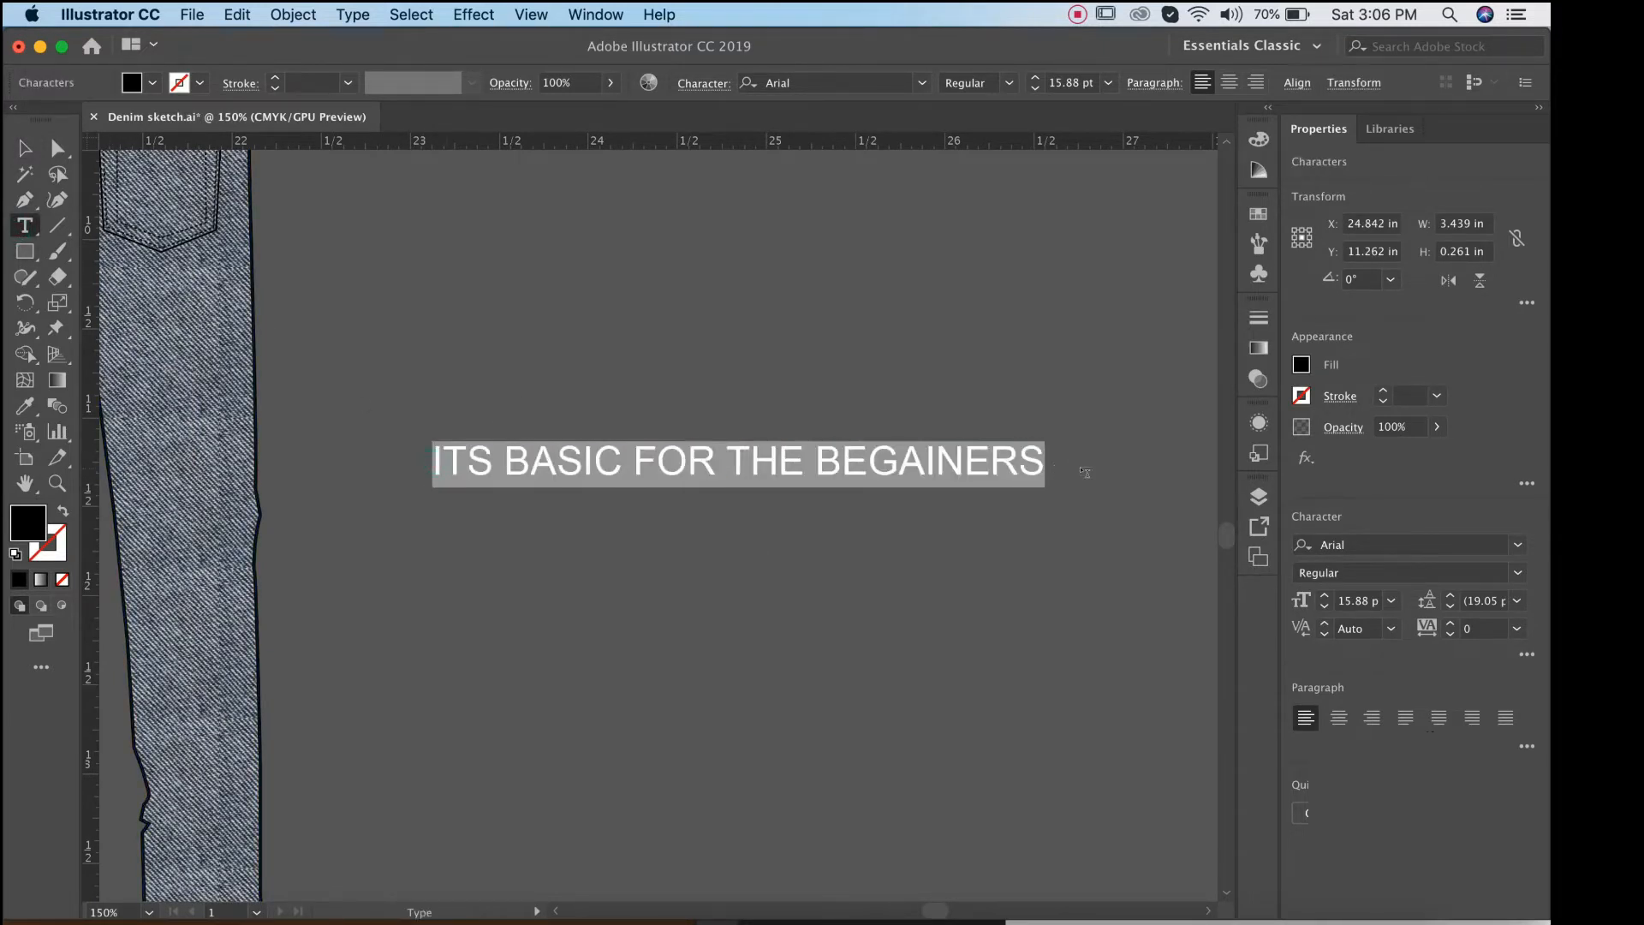
type("NOW")
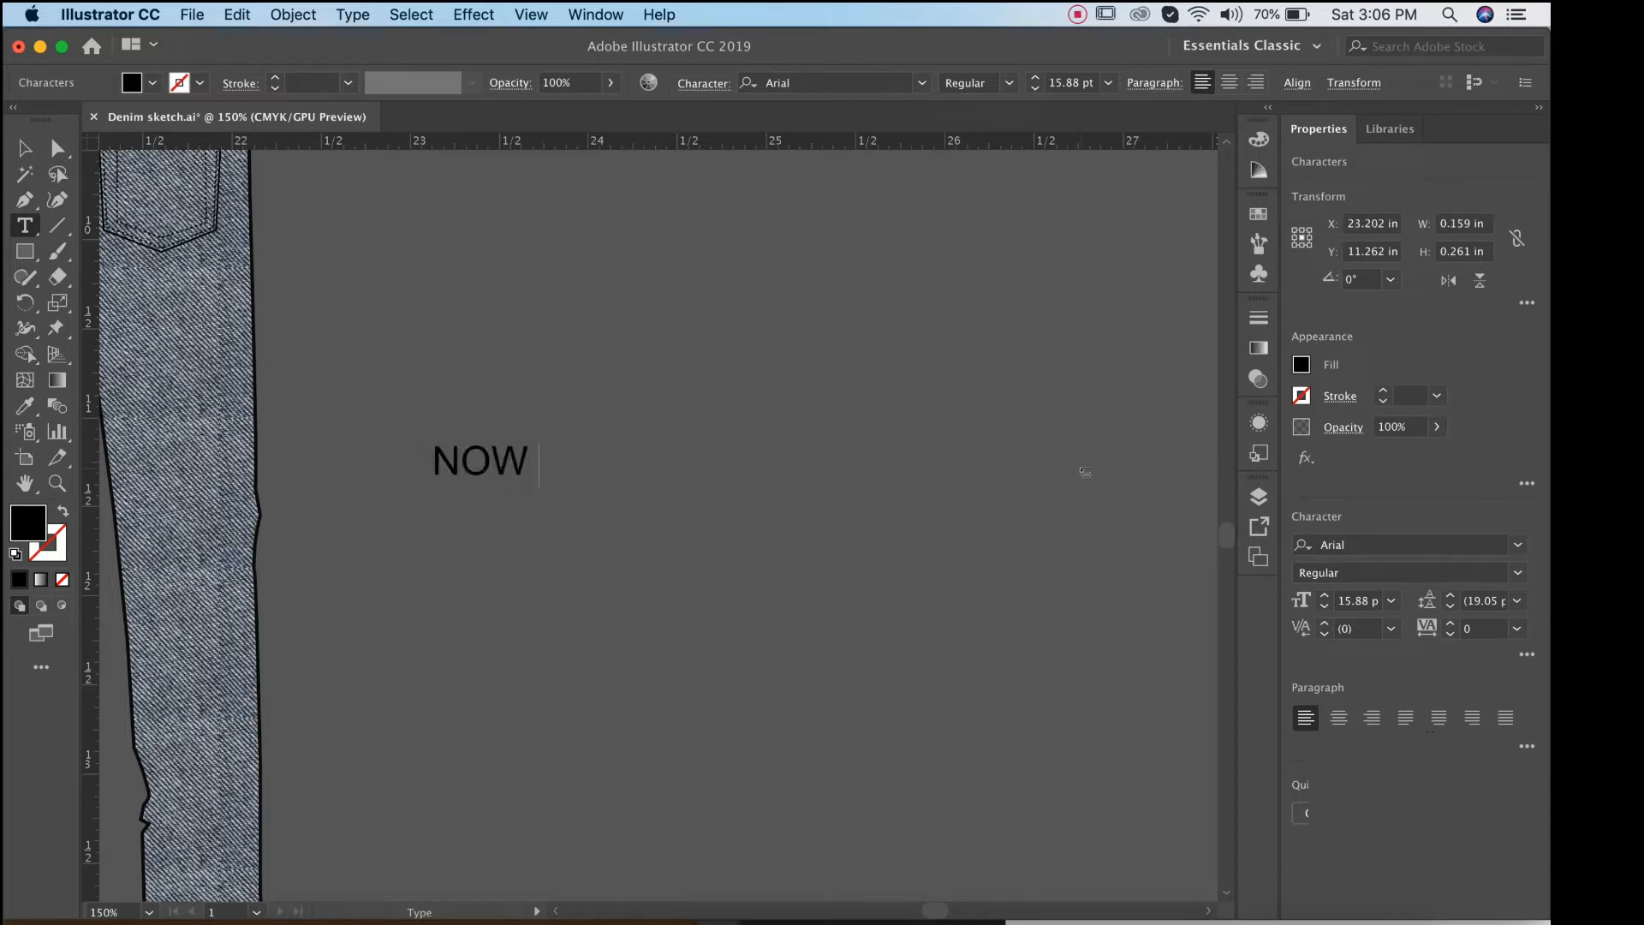
type(" I AM GON")
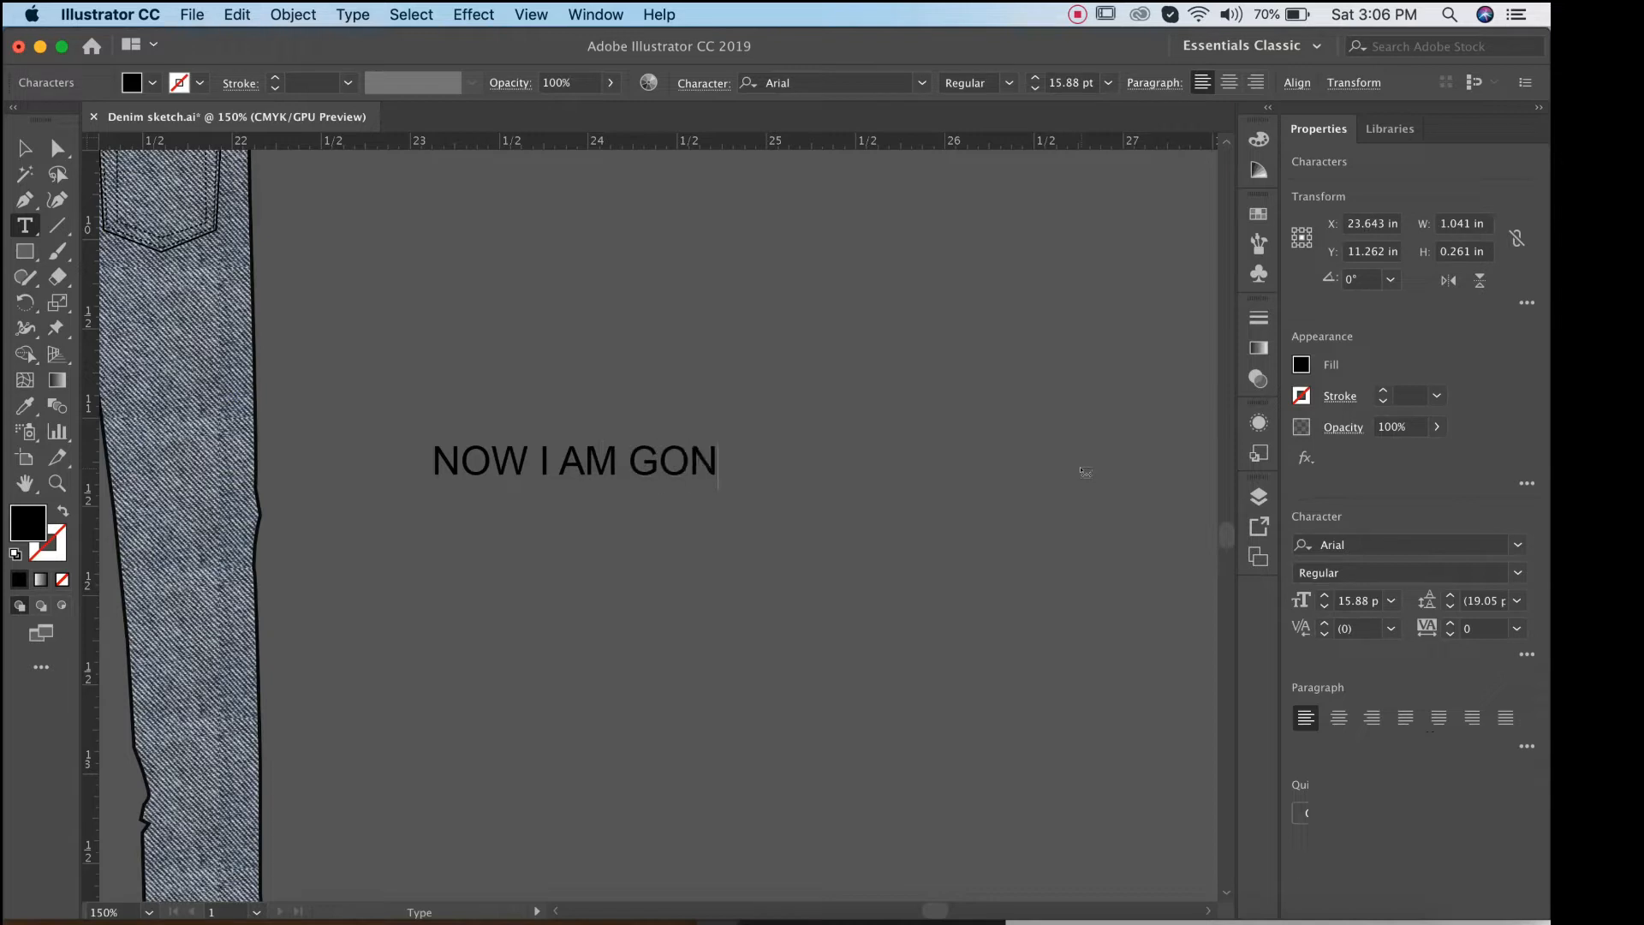
type("NA SHOW ")
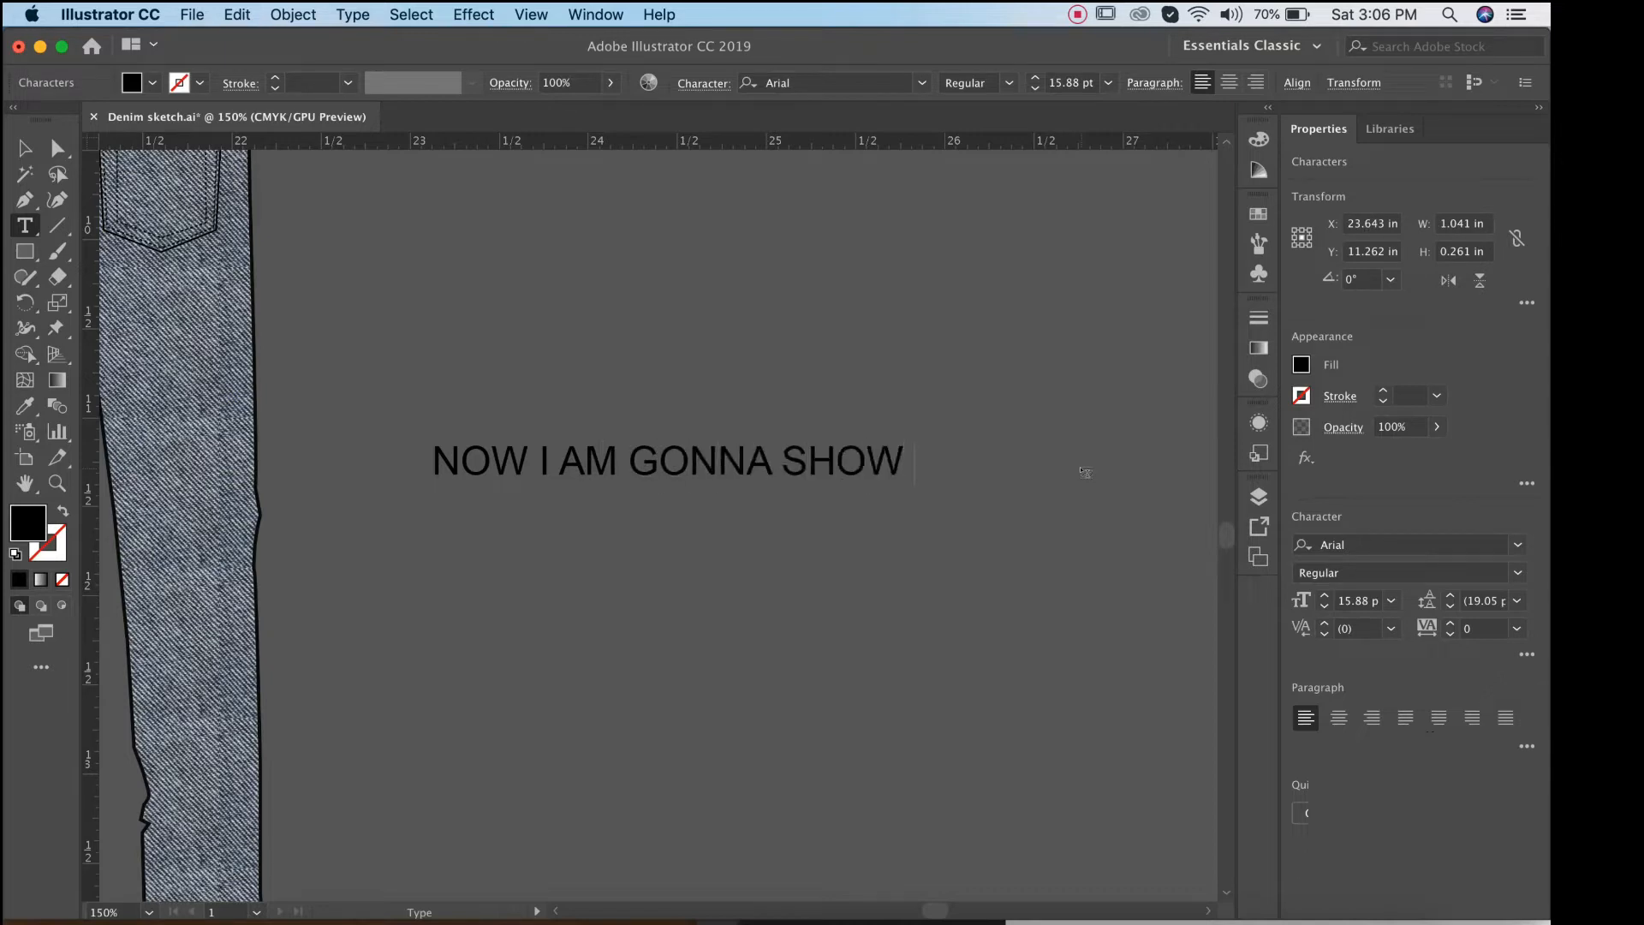
type("YOU PROF")
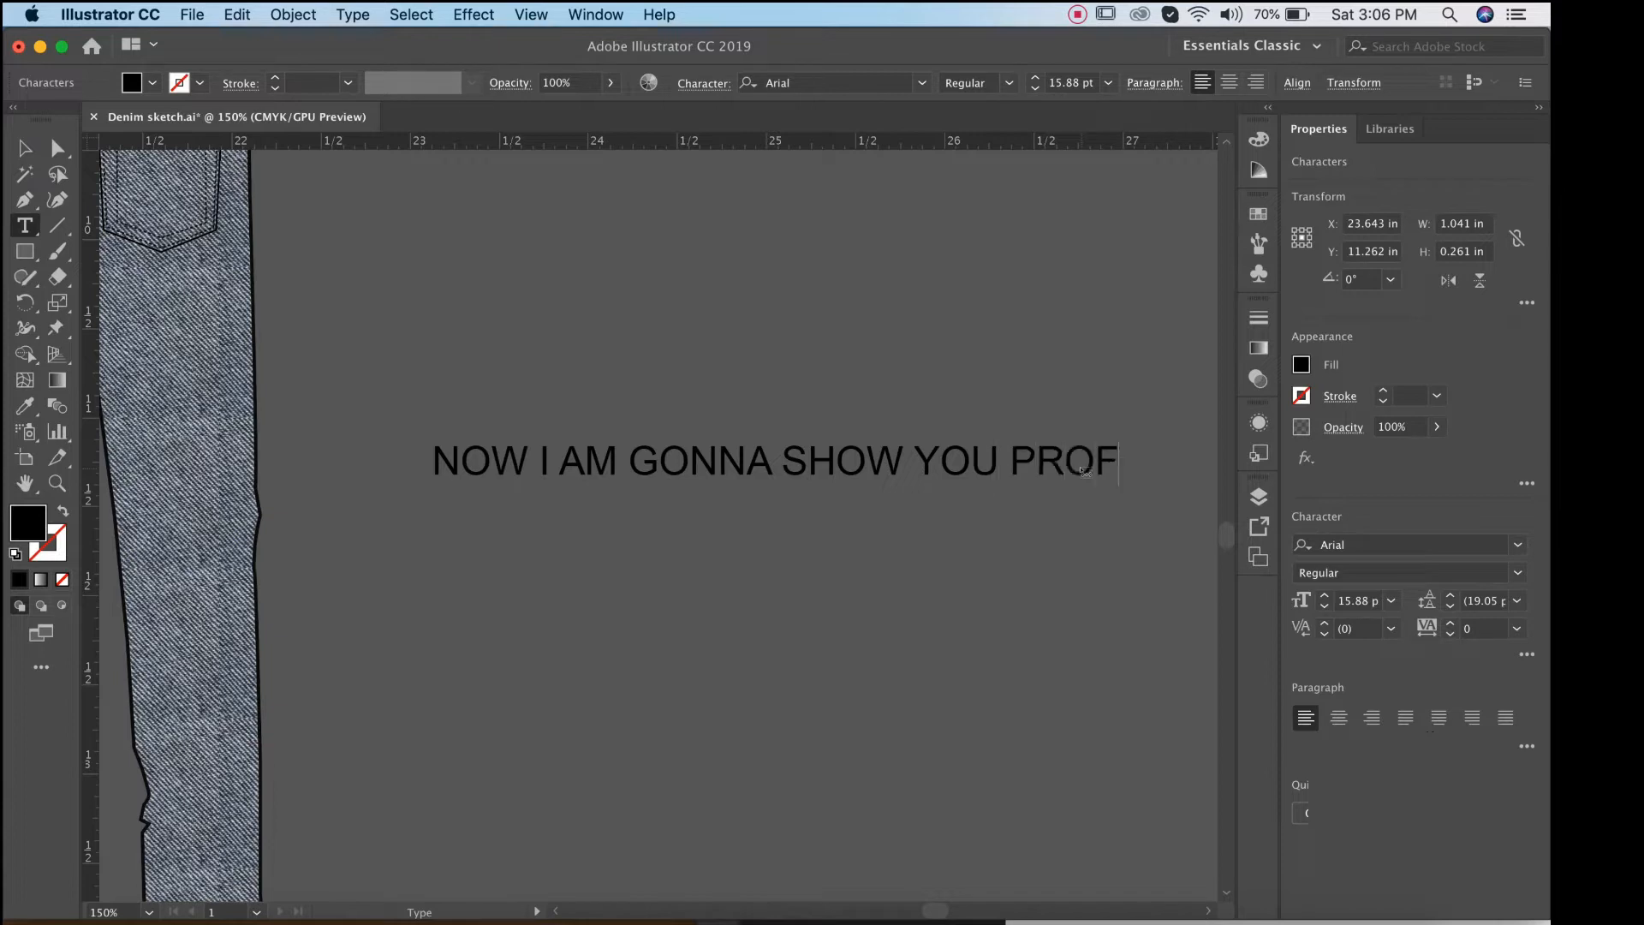
type("ESSIONAL")
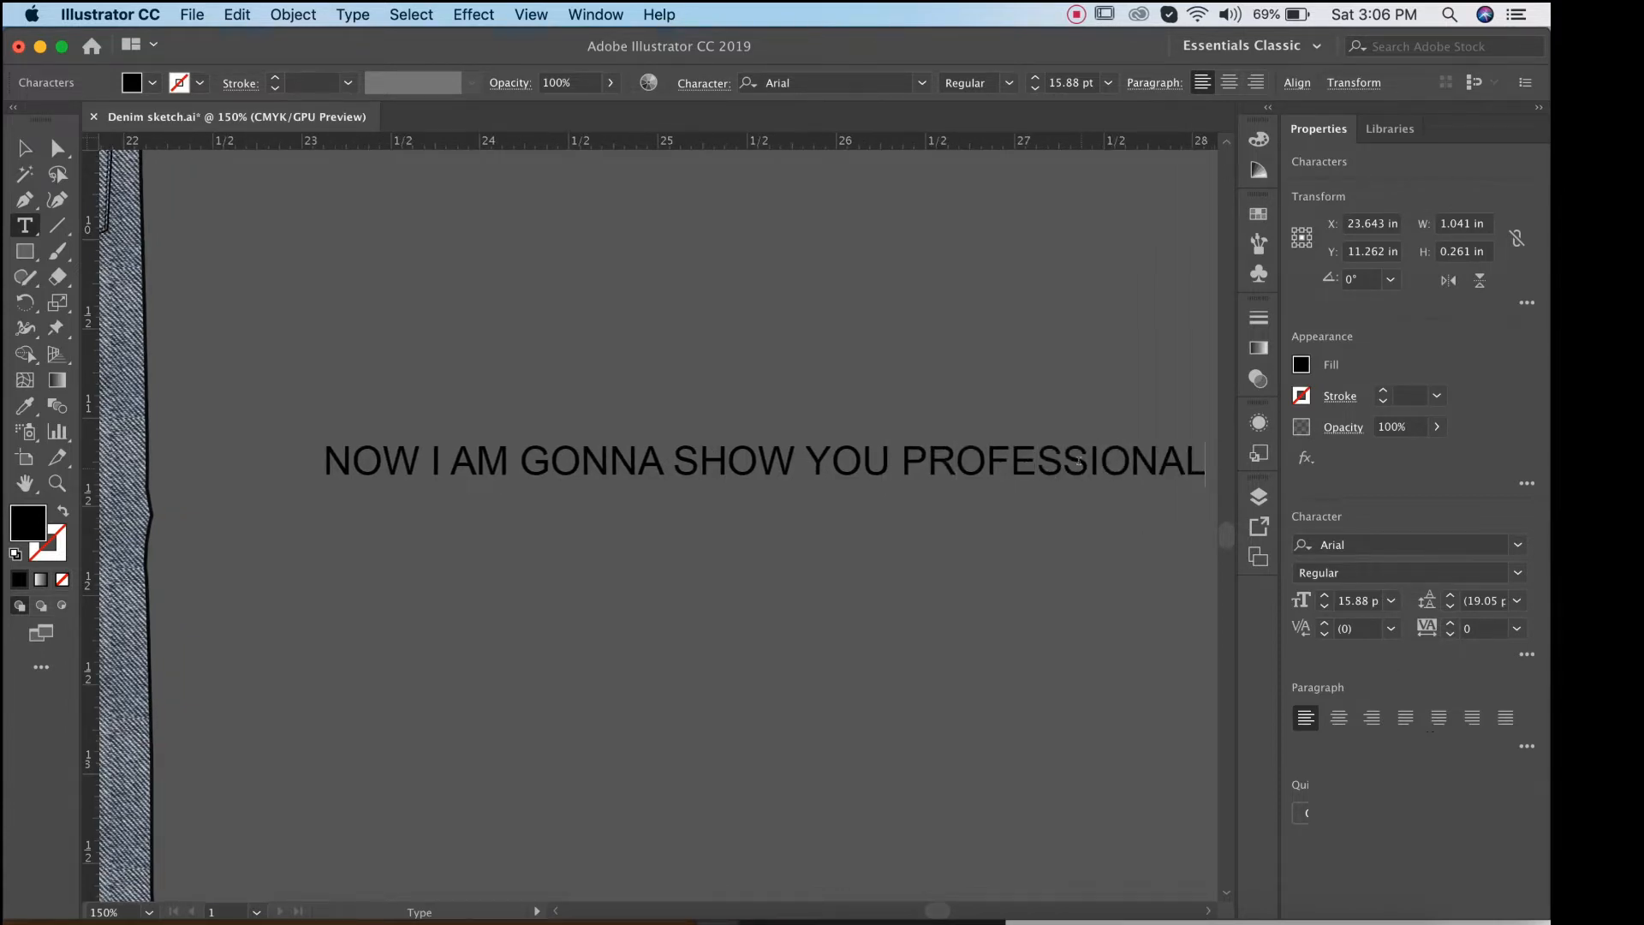
type(" WA")
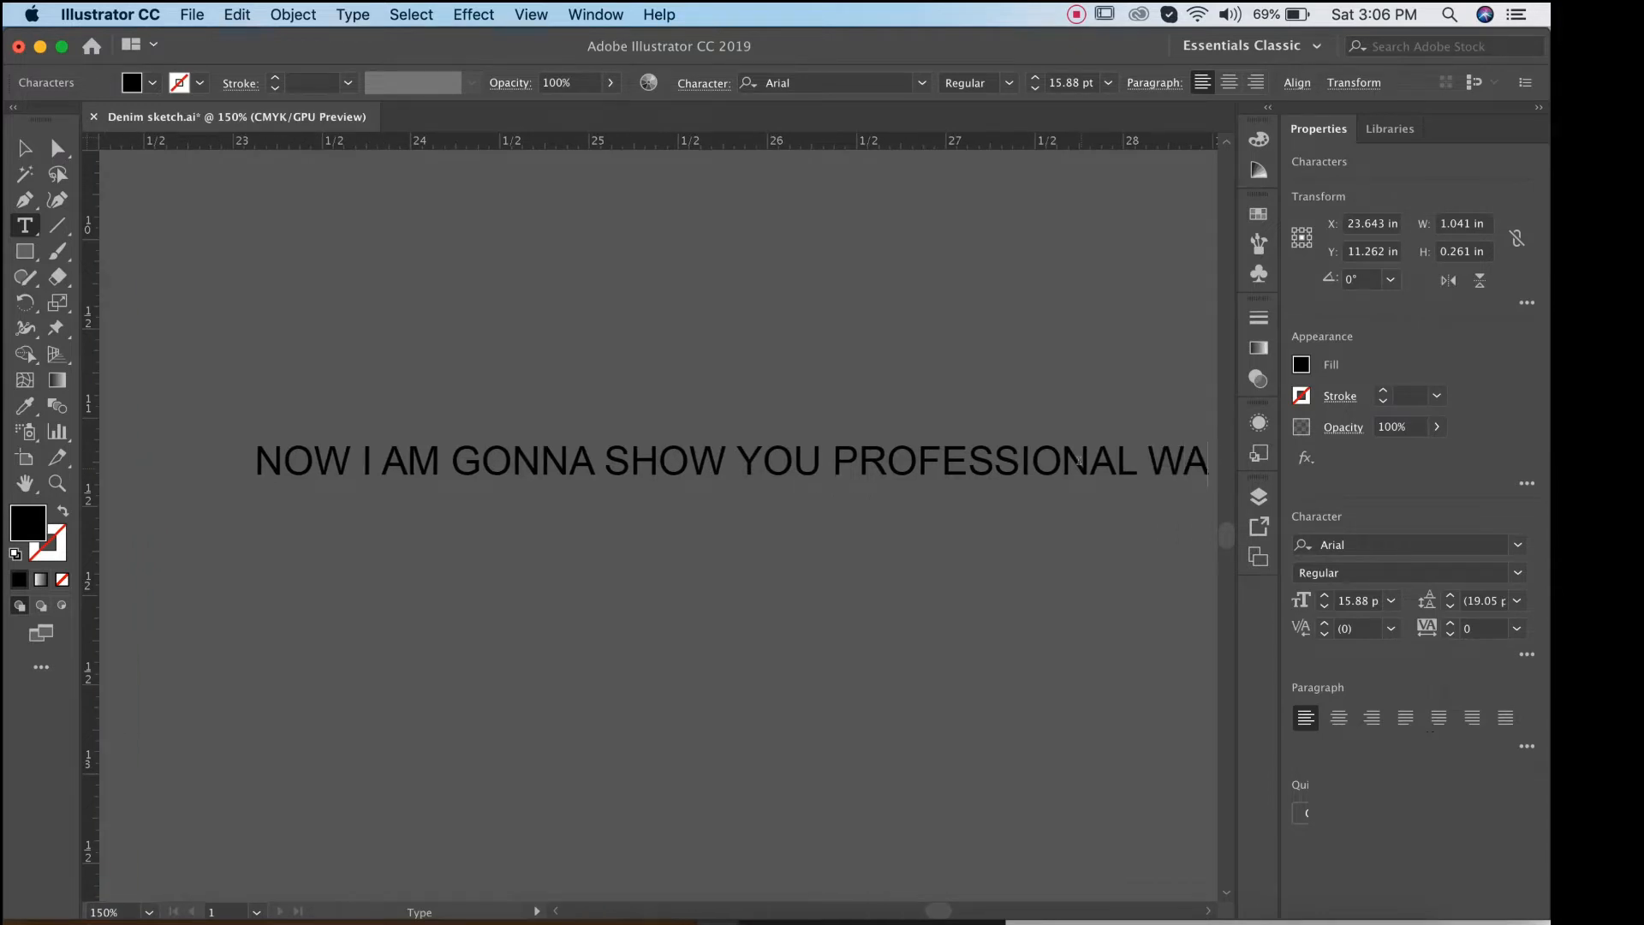
type("Y")
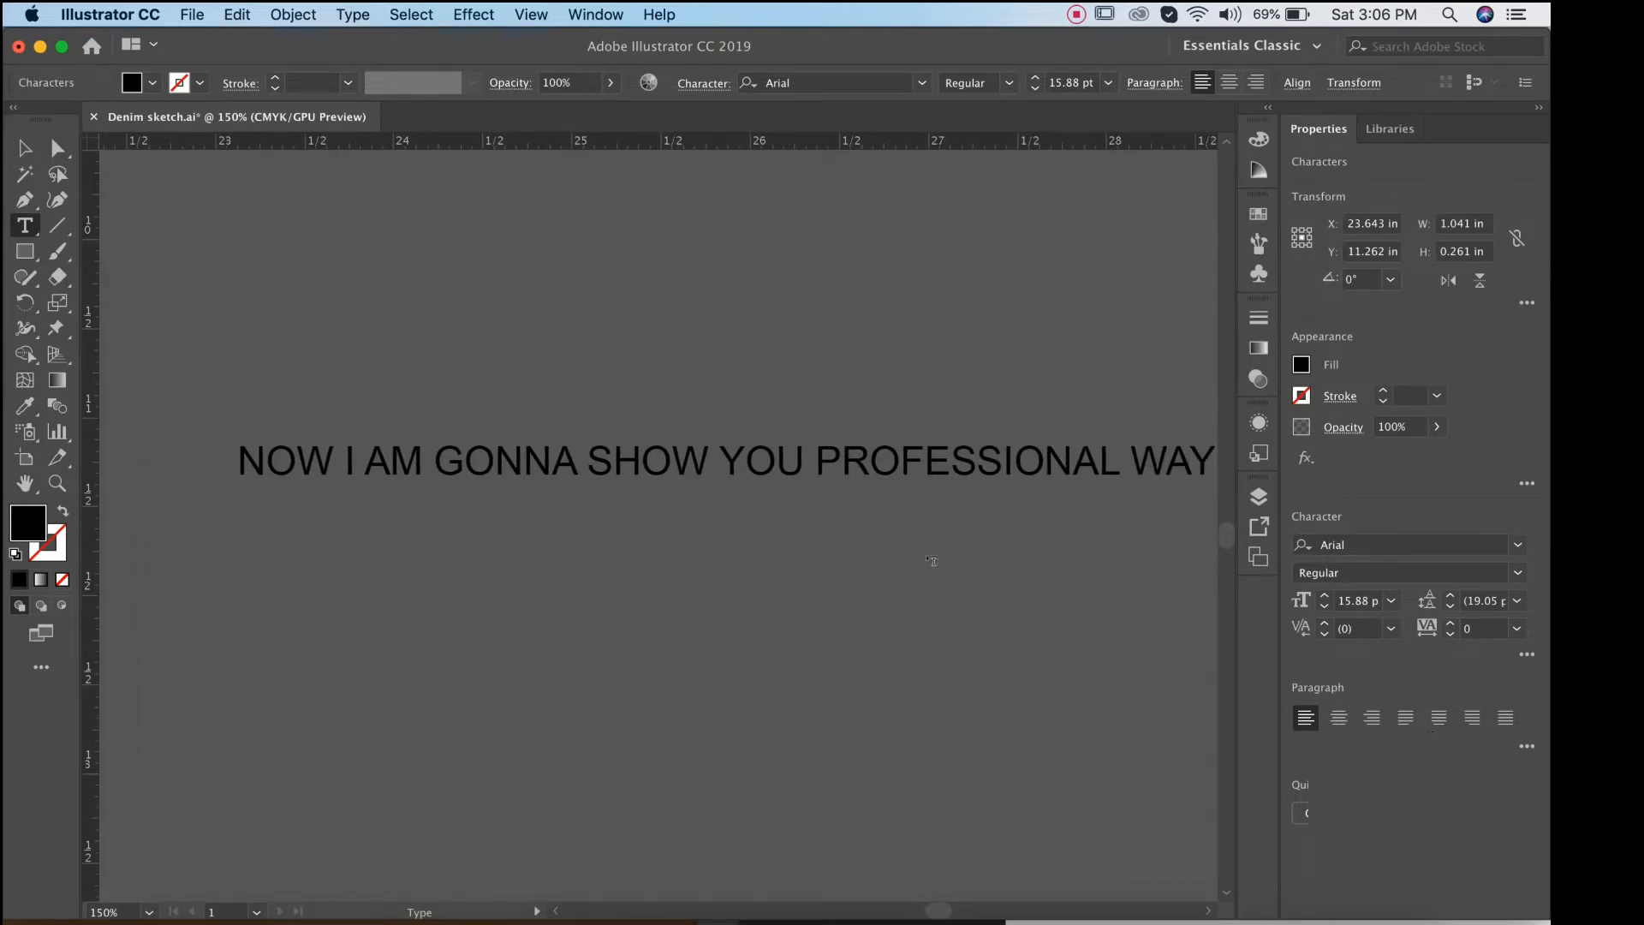
scroll(932, 561, "right", 1)
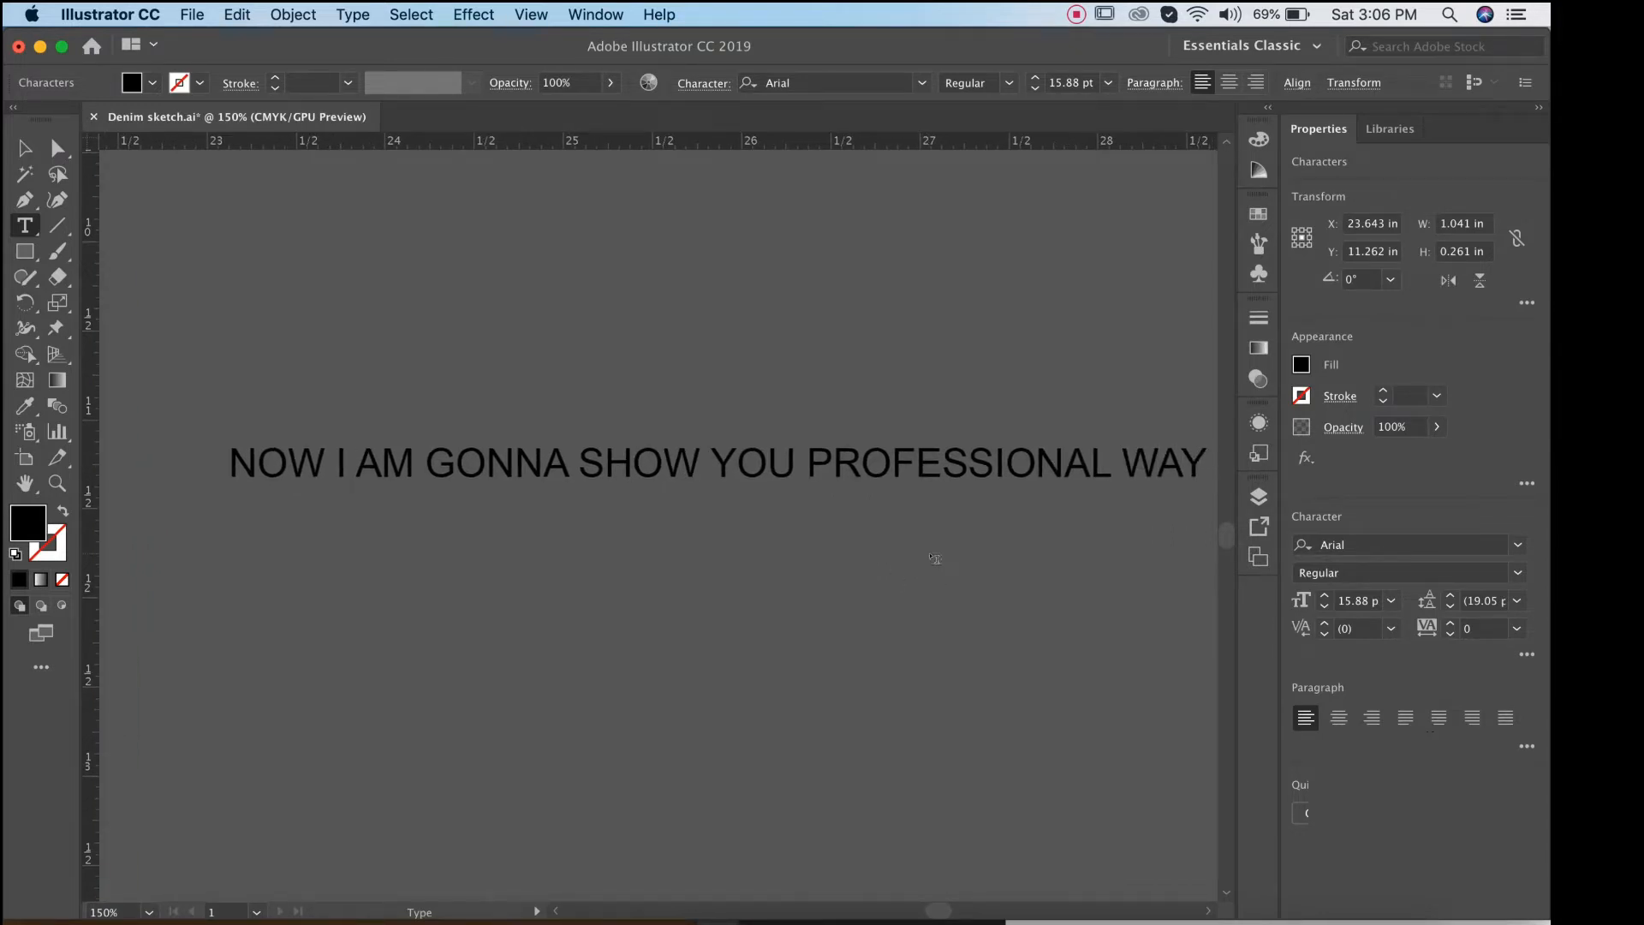
left_click(24, 144)
left_click(656, 542)
Add the text note "IT WILL BE EASY THOSE ARE USING WACOM DIGITAL SKETCH PAD" beside the white back-view jeans and deselect it.
scroll(671, 525, "up", 2)
scroll(671, 525, "right", 1)
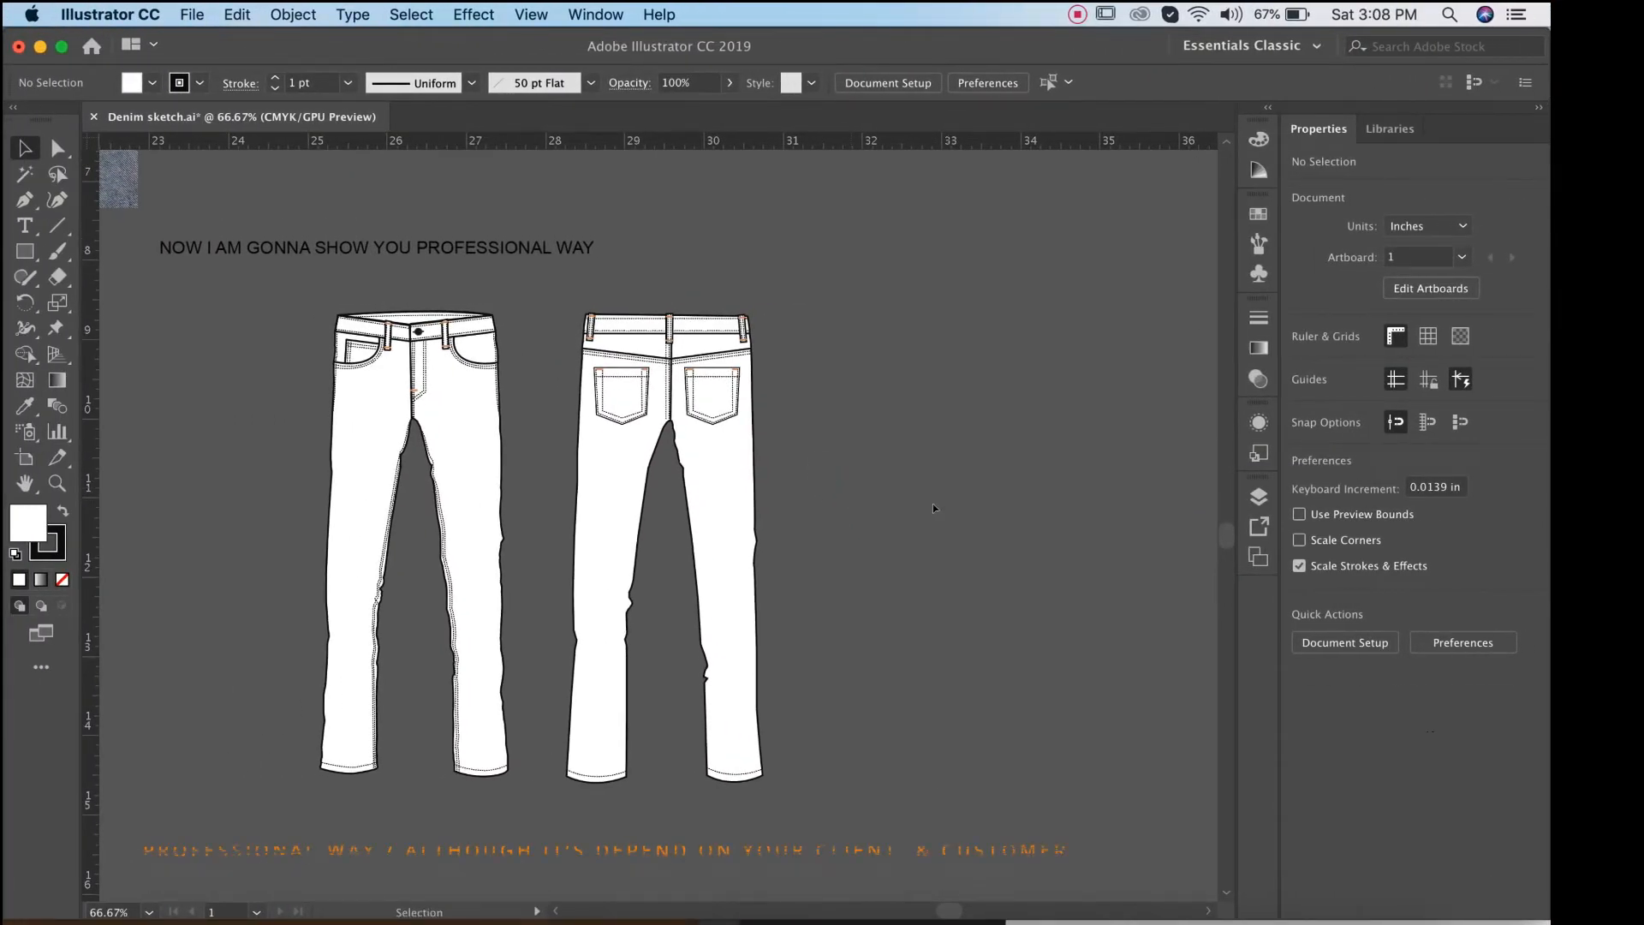
left_click_drag(919, 540, 843, 521)
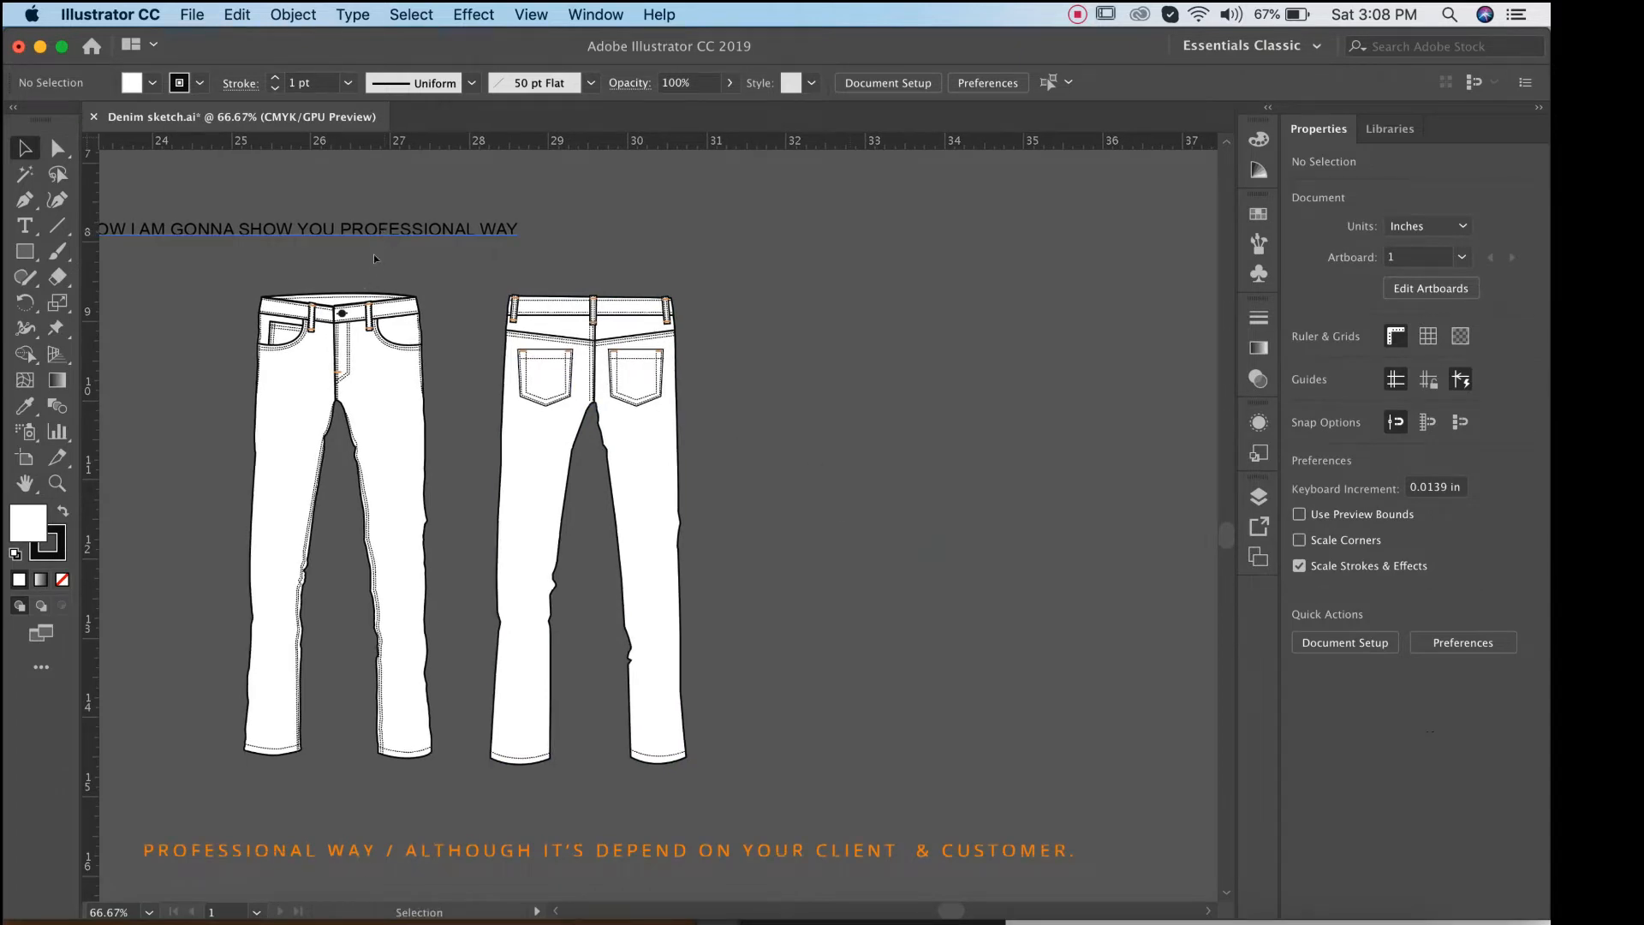
left_click_drag(462, 284, 388, 257)
left_click(26, 226)
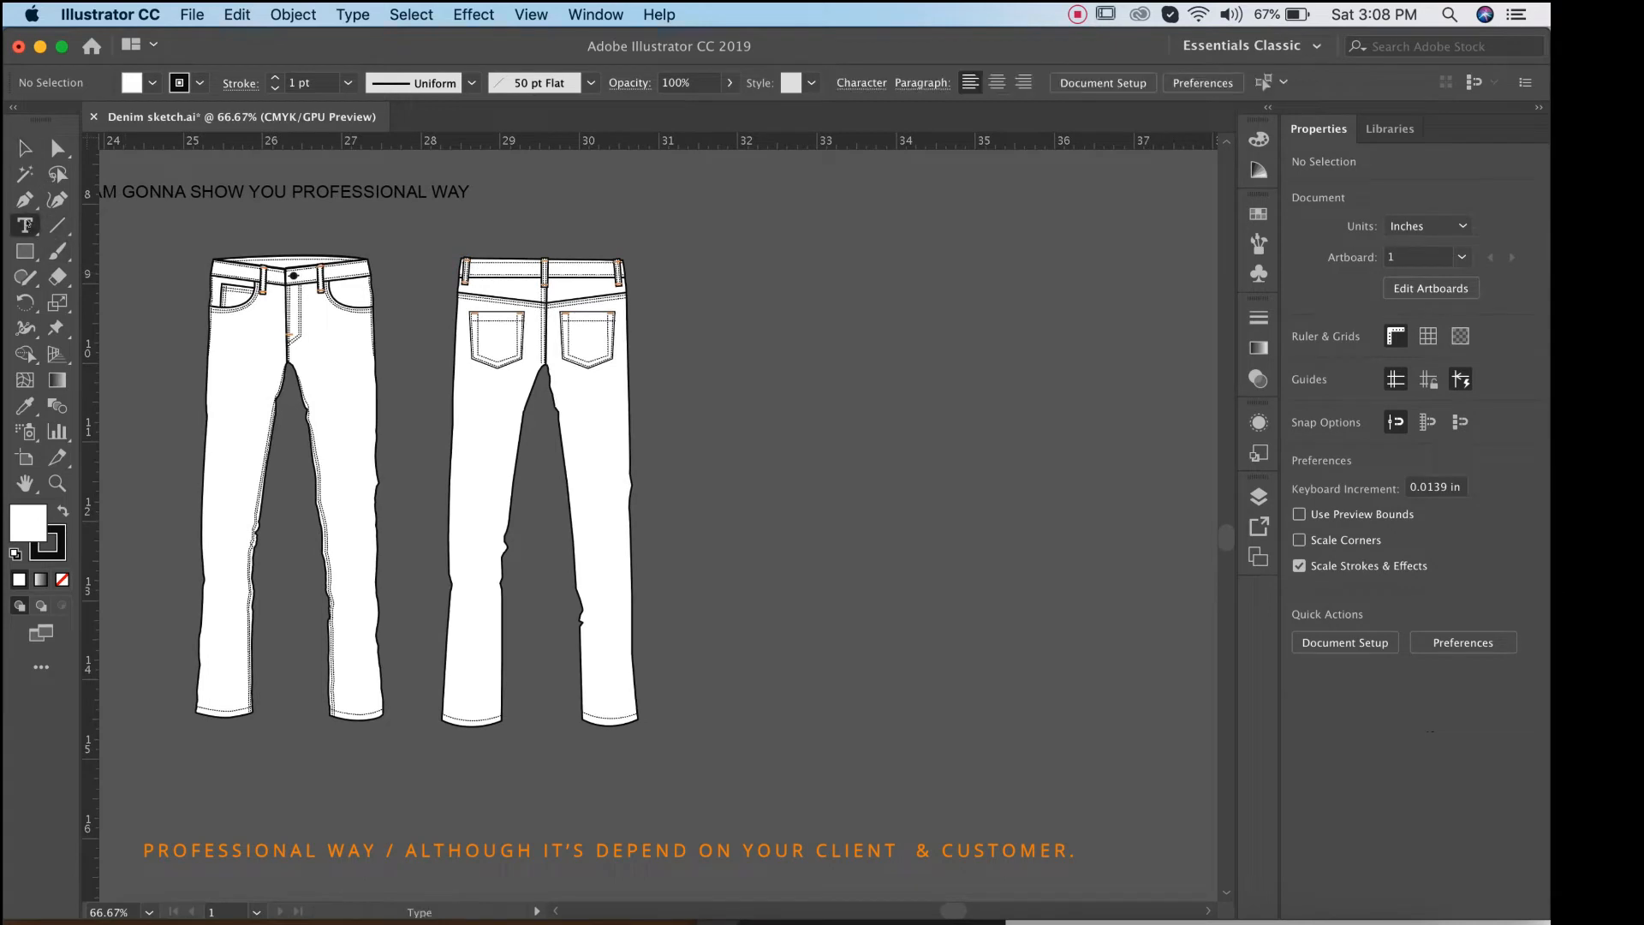
left_click_drag(723, 448, 690, 459)
left_click(650, 419)
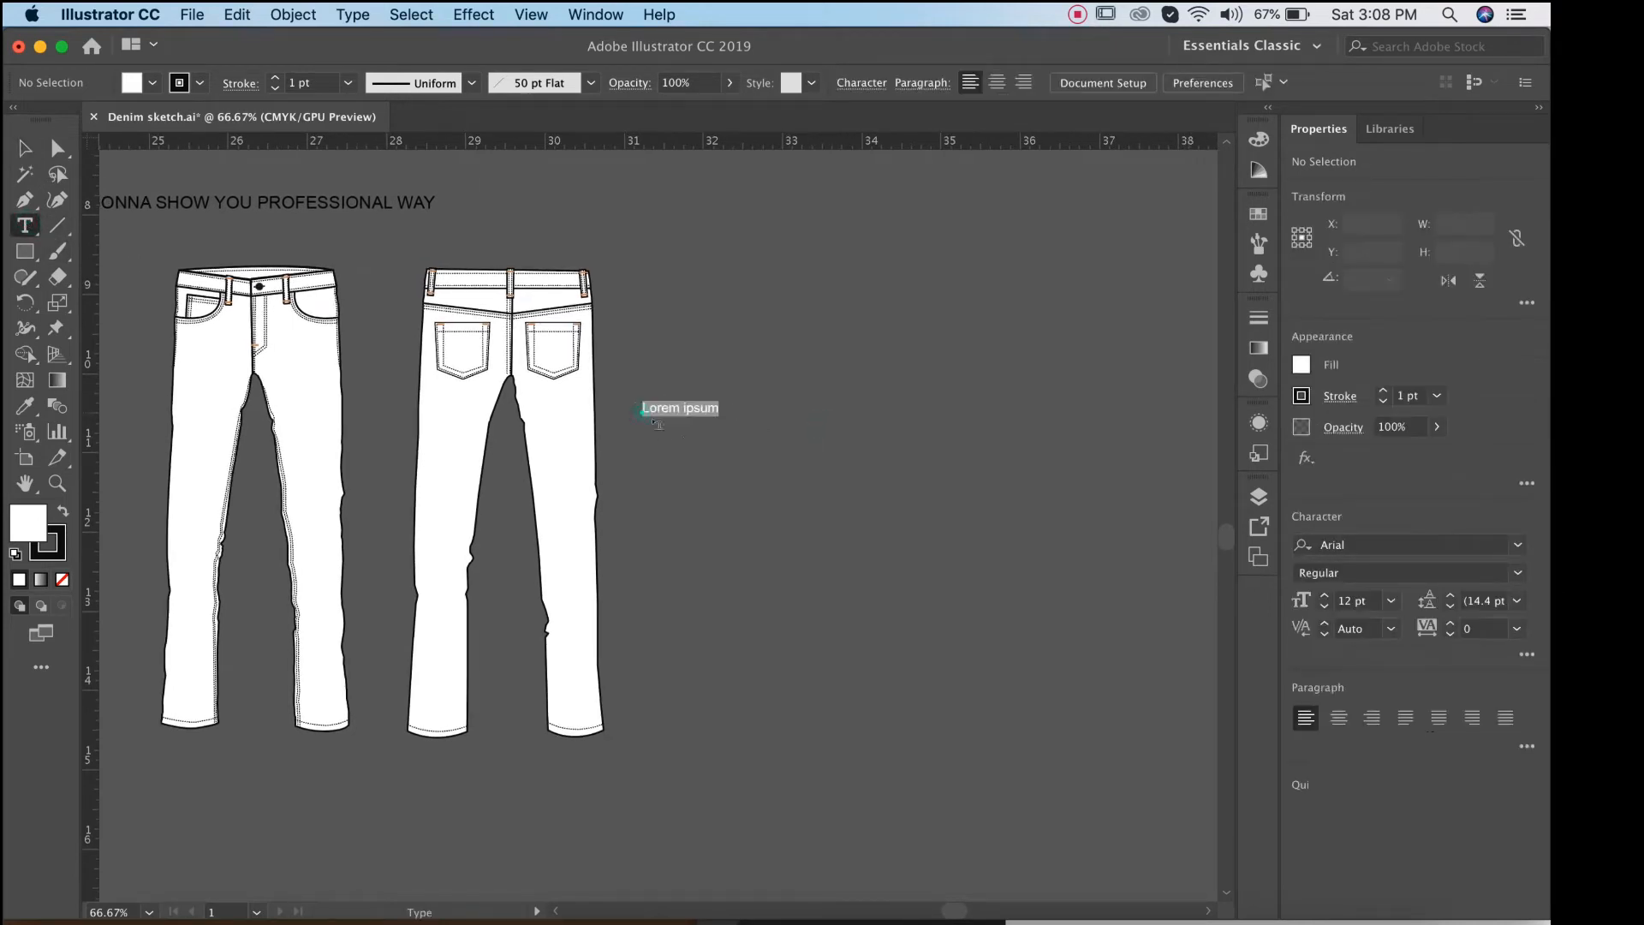
type("IT")
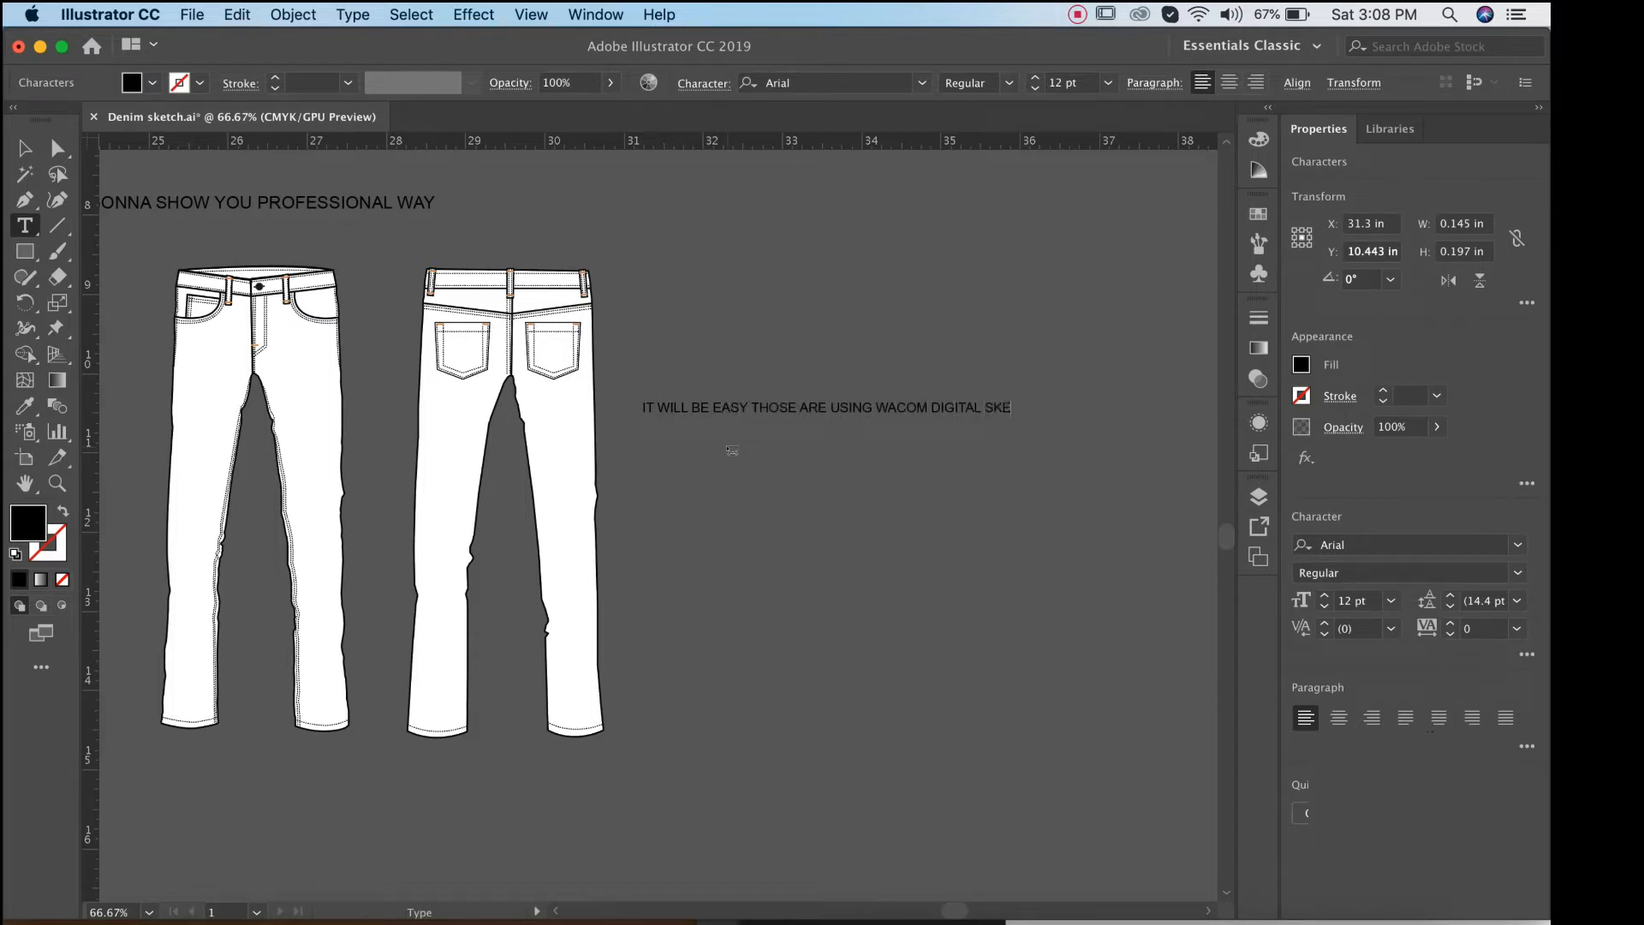
key("Escape")
left_click(763, 483, "super")
left_click(764, 483, "super")
left_click_drag(859, 499, 834, 506)
left_click(864, 546)
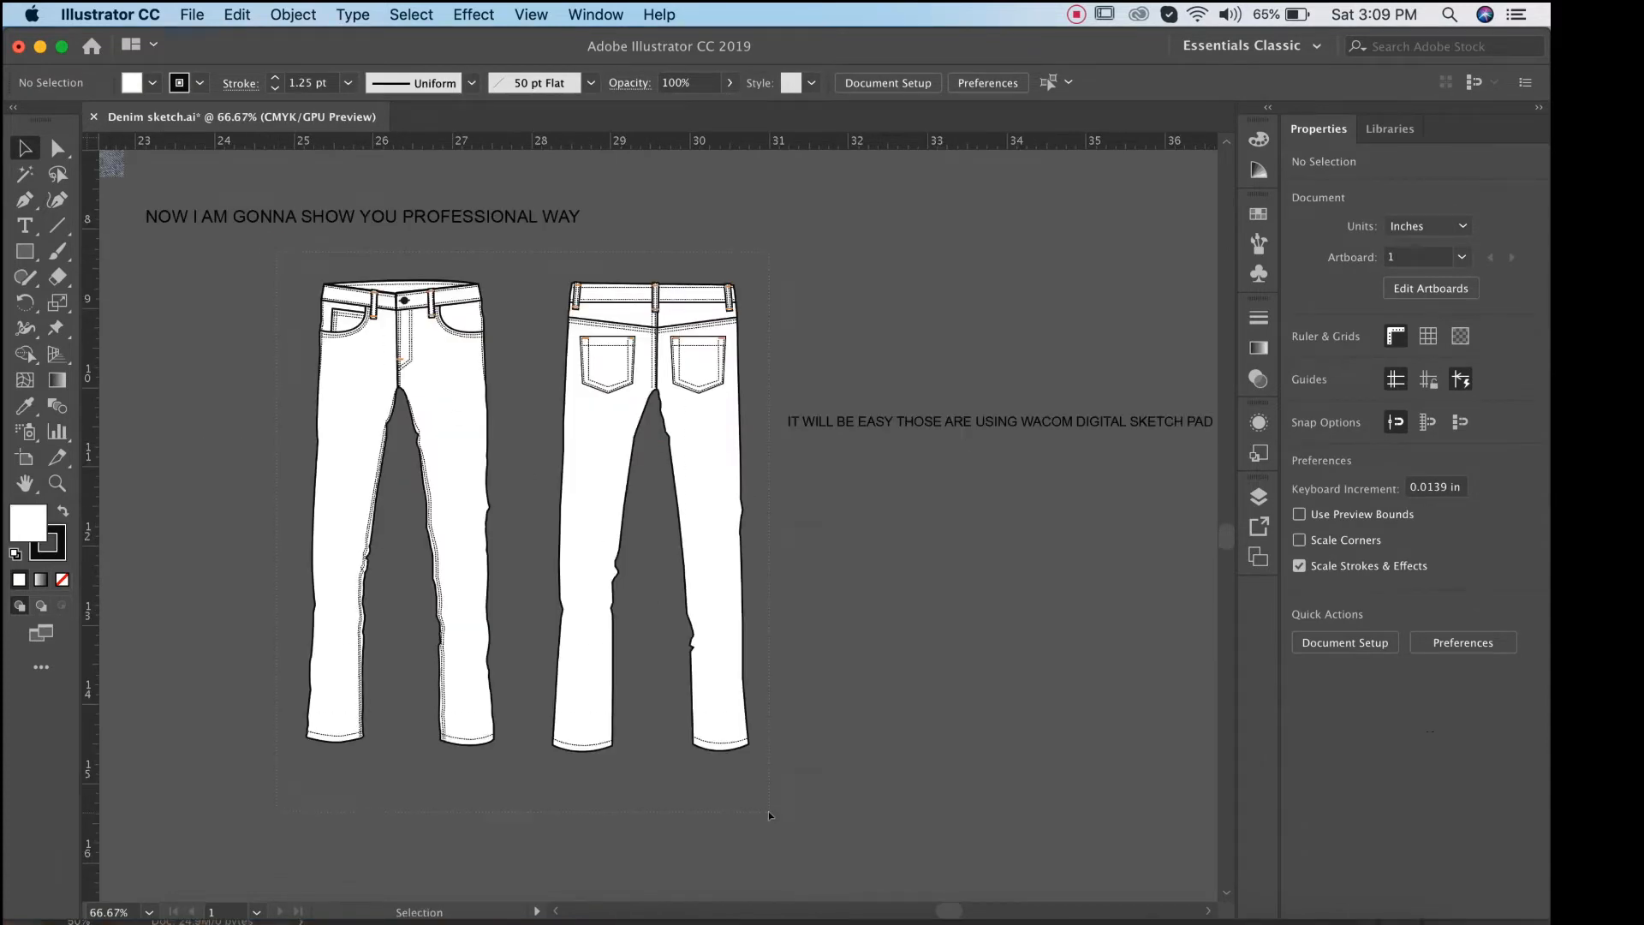
Copy the white front and back jeans sketches, switch to Photoshop and paste them as pixels into Untitled-2.
key("super+a")
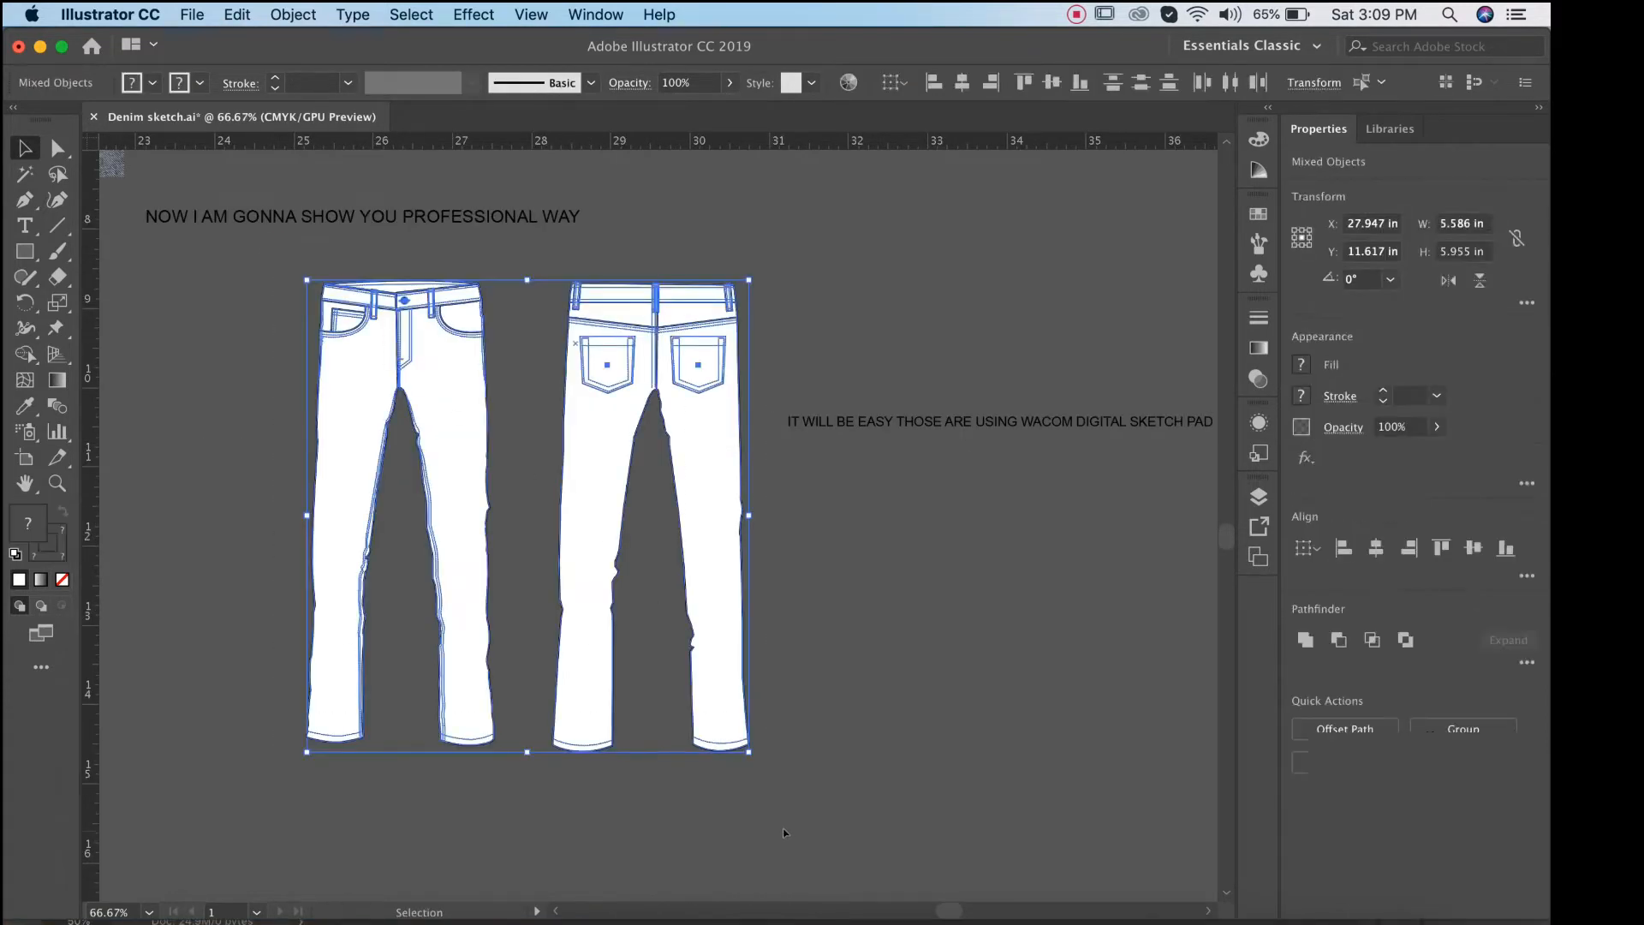
key("a")
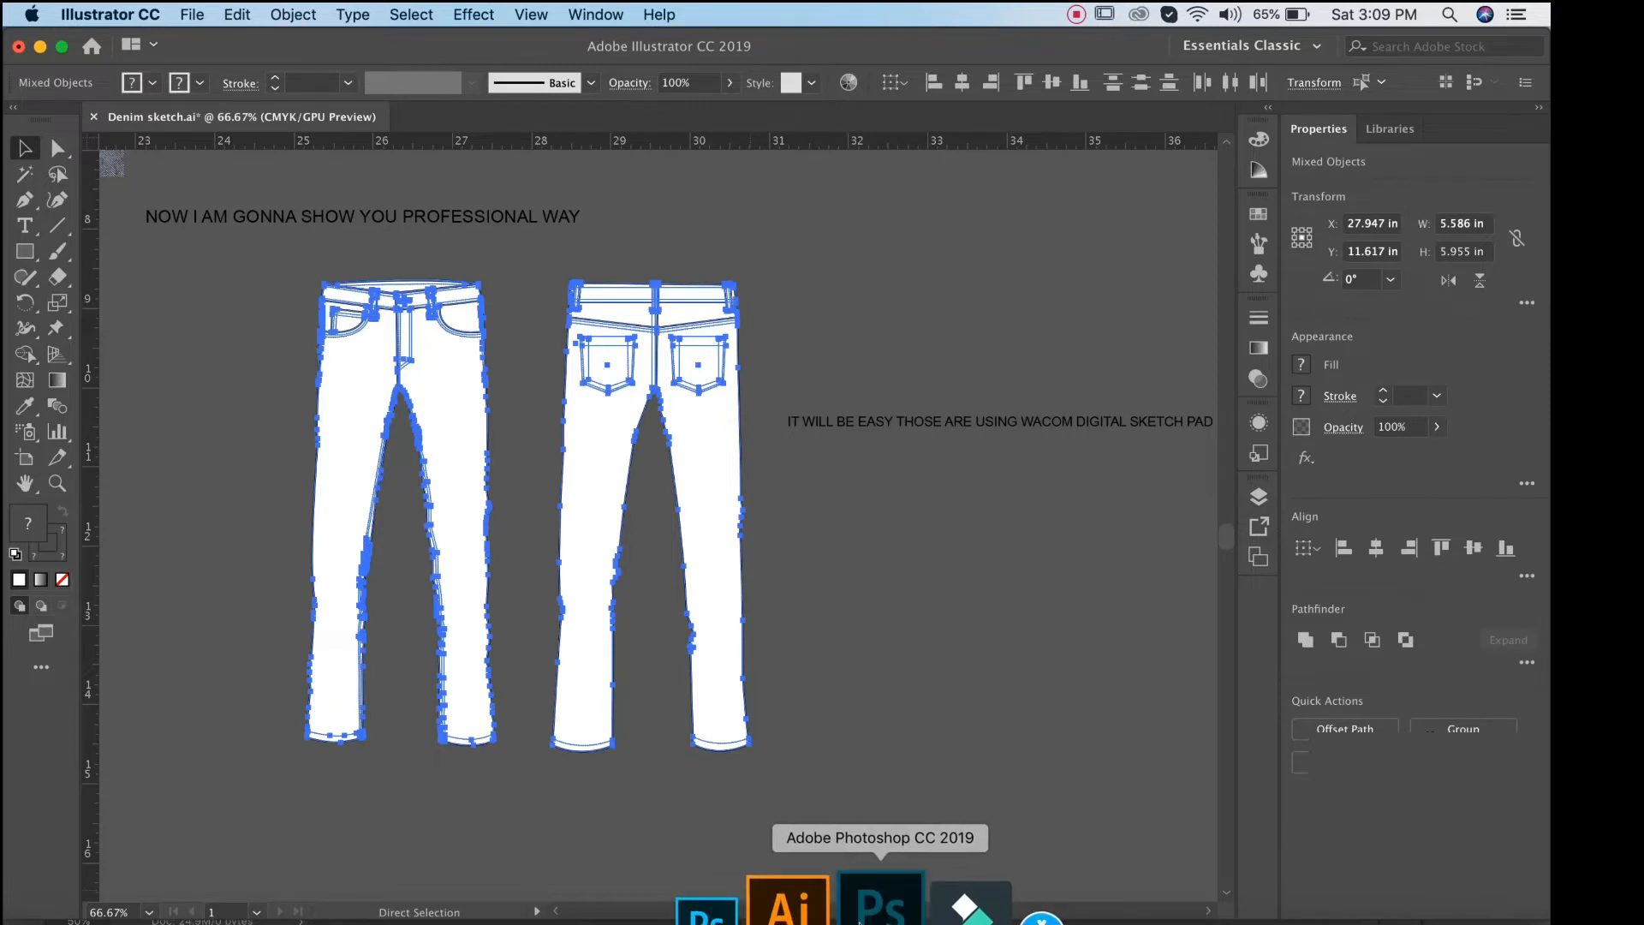
left_click(836, 903)
key("super+v")
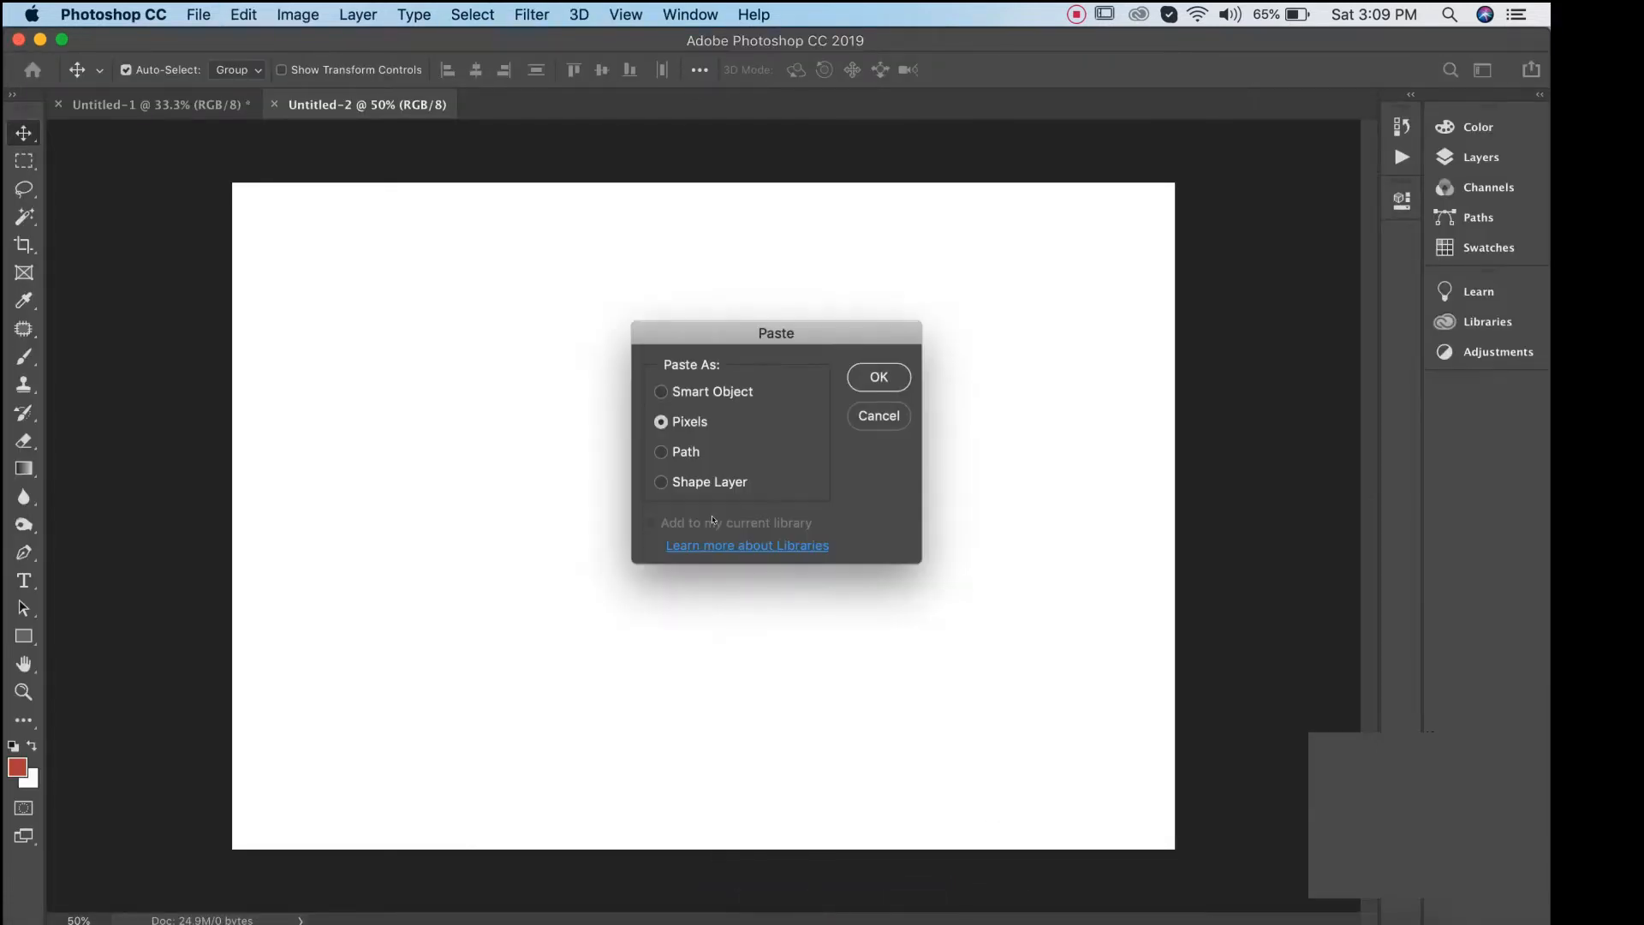
left_click(887, 379)
Apply a grey 8d8c8b colour overlay to the white backdrop on Layer 0.
left_click(1380, 285)
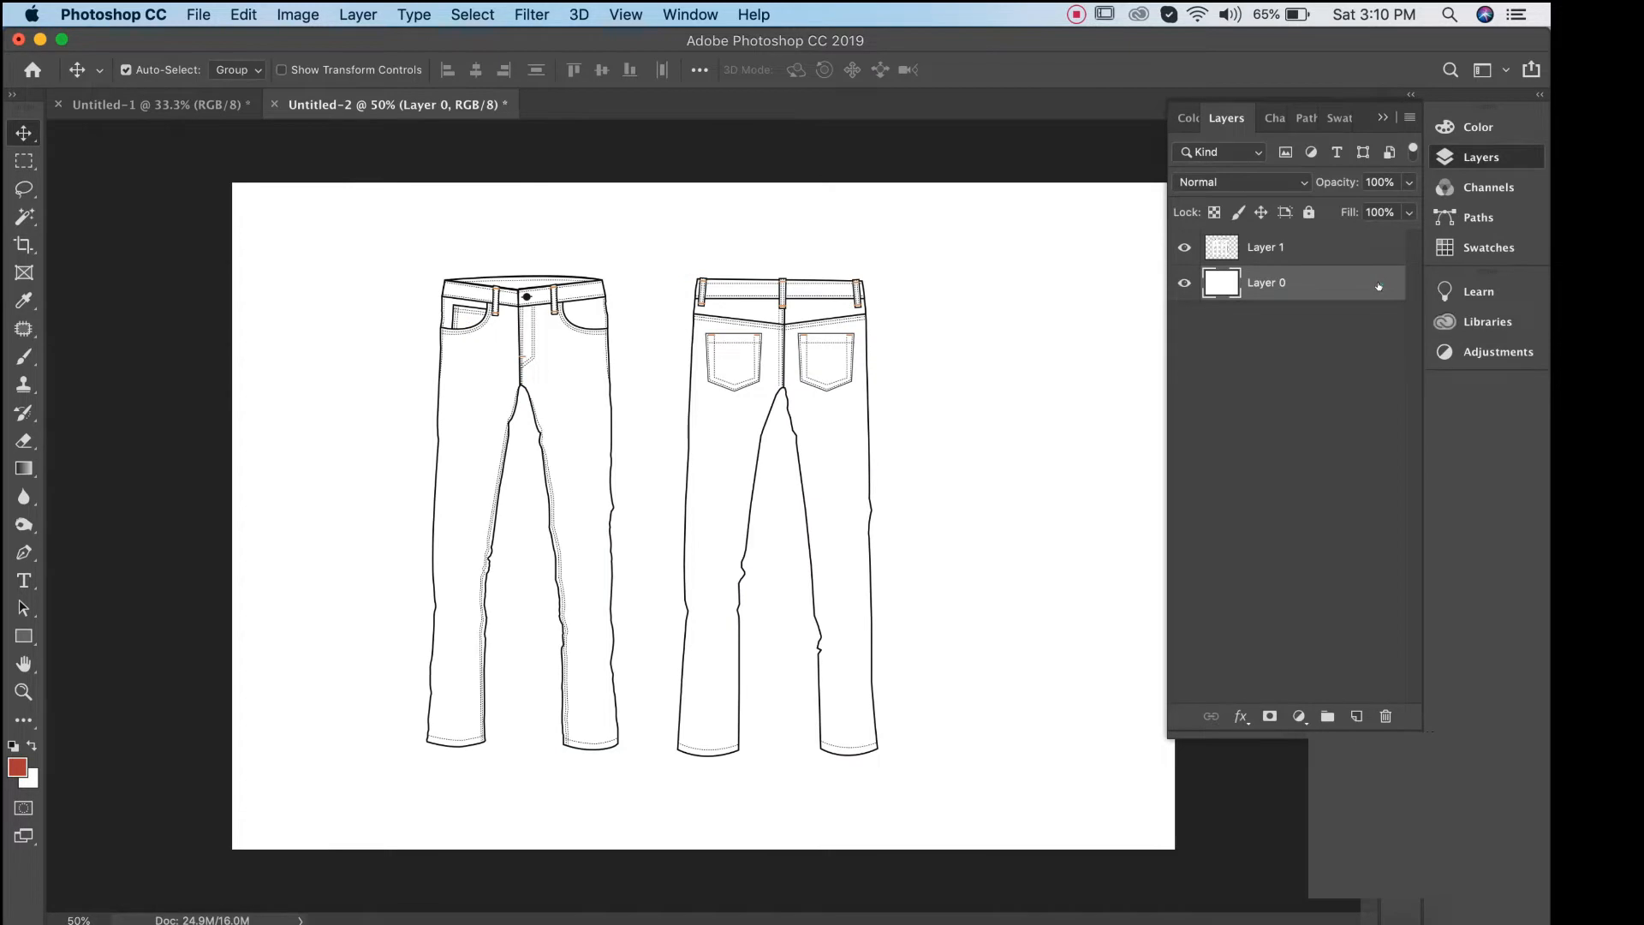
double_click(1378, 287)
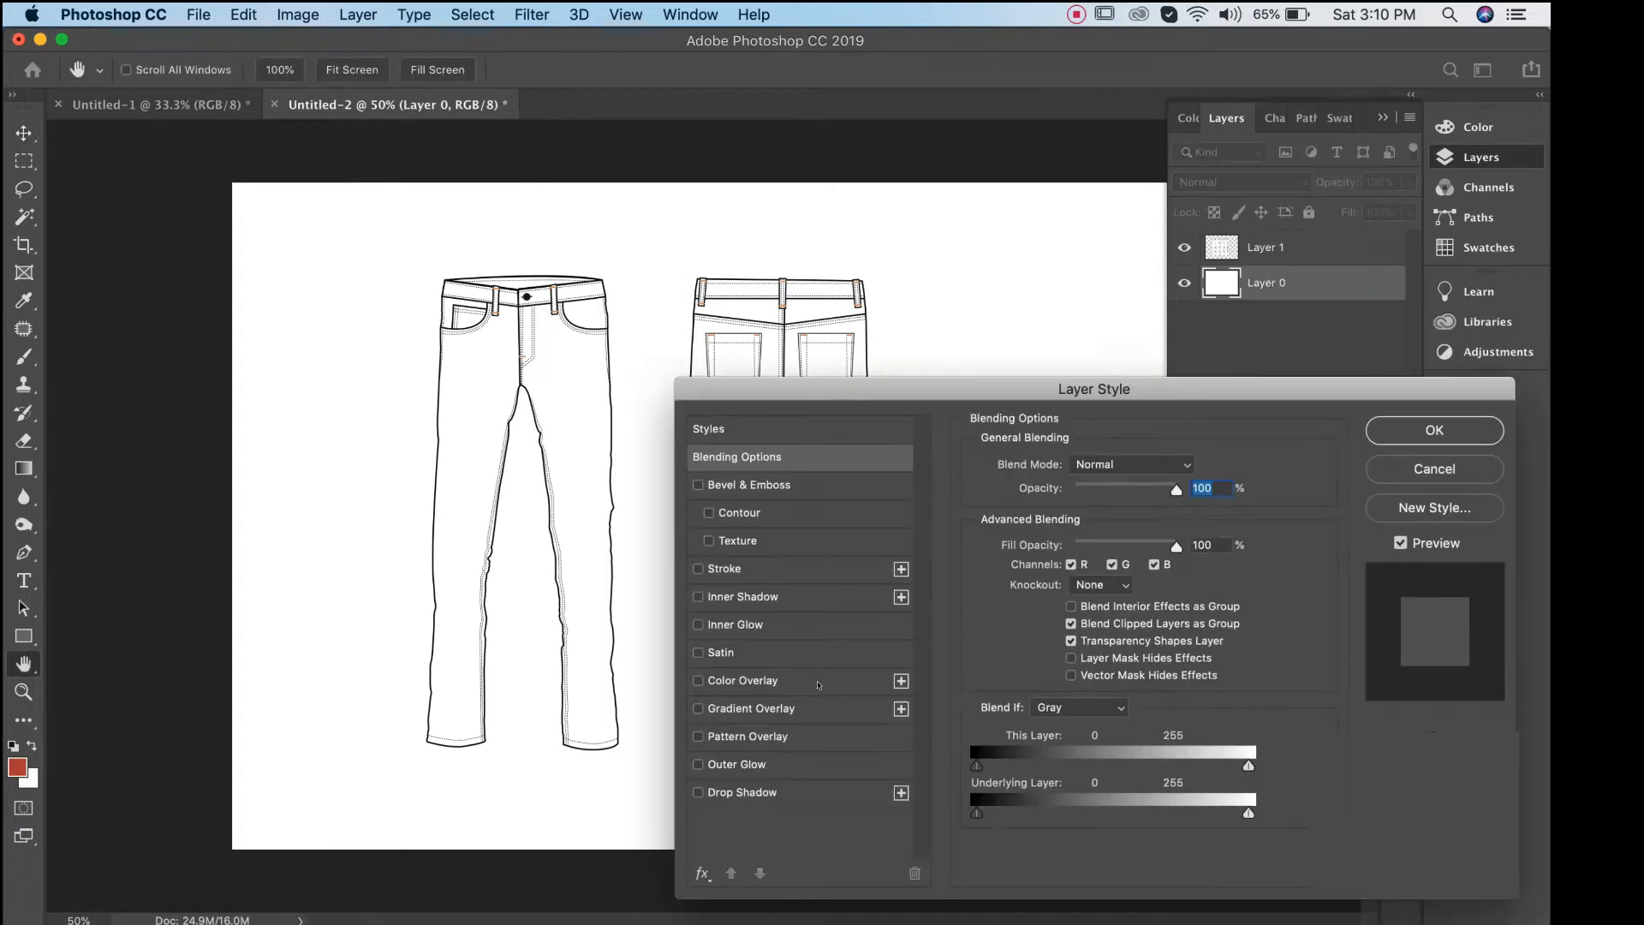
left_click(743, 681)
left_click(1193, 470)
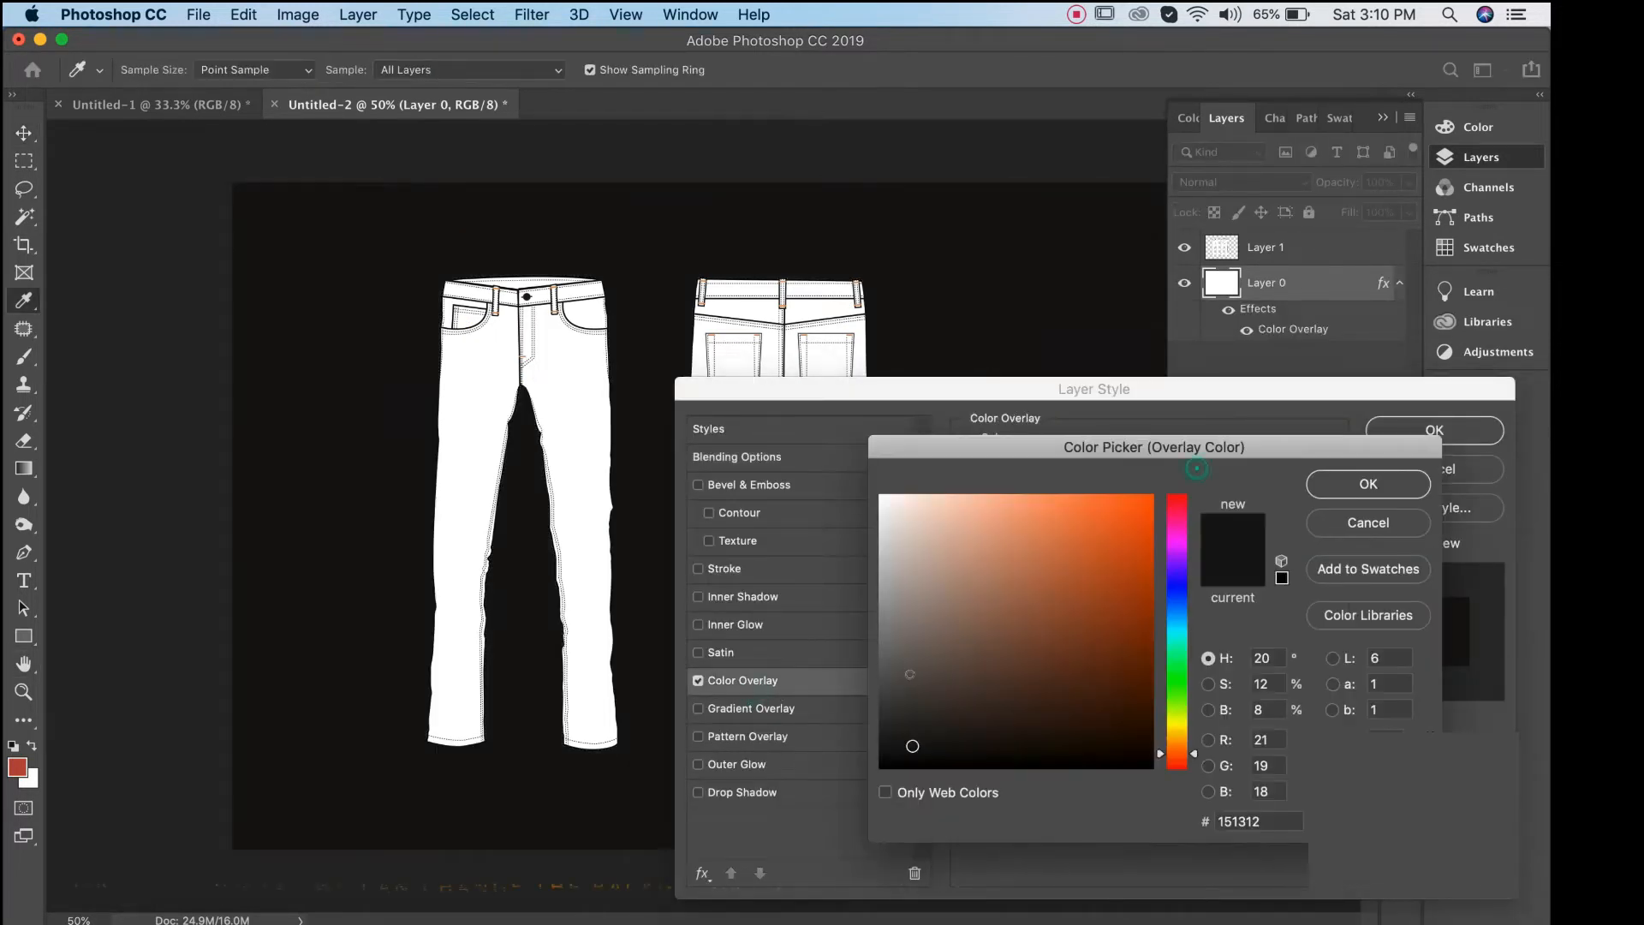
left_click(882, 659)
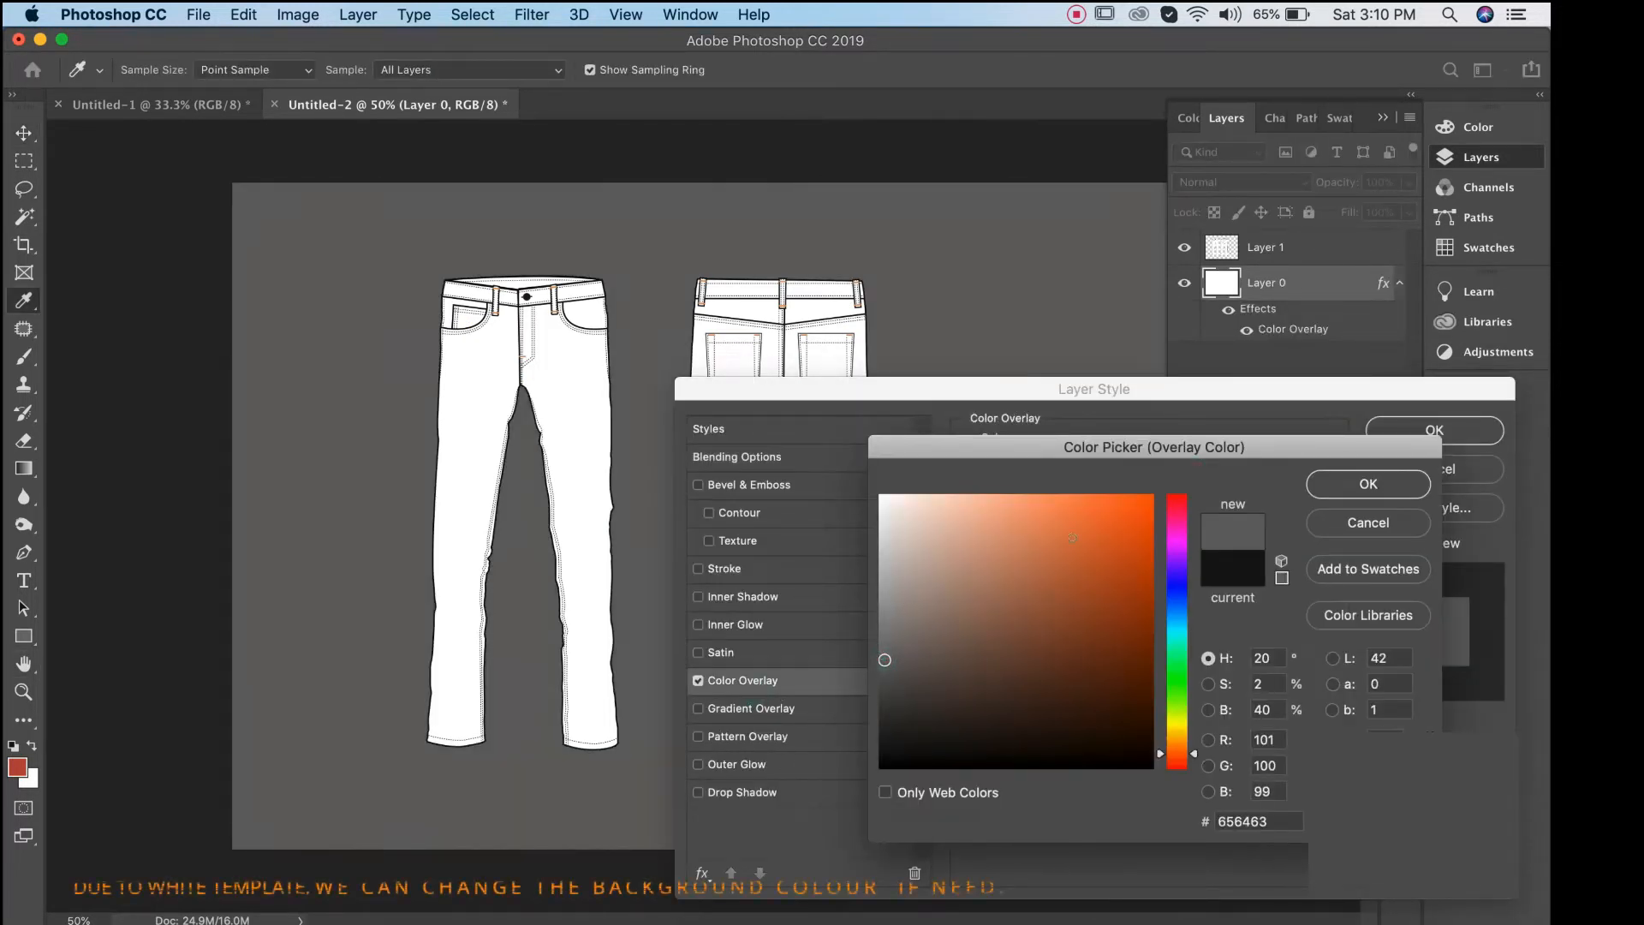
left_click(881, 613)
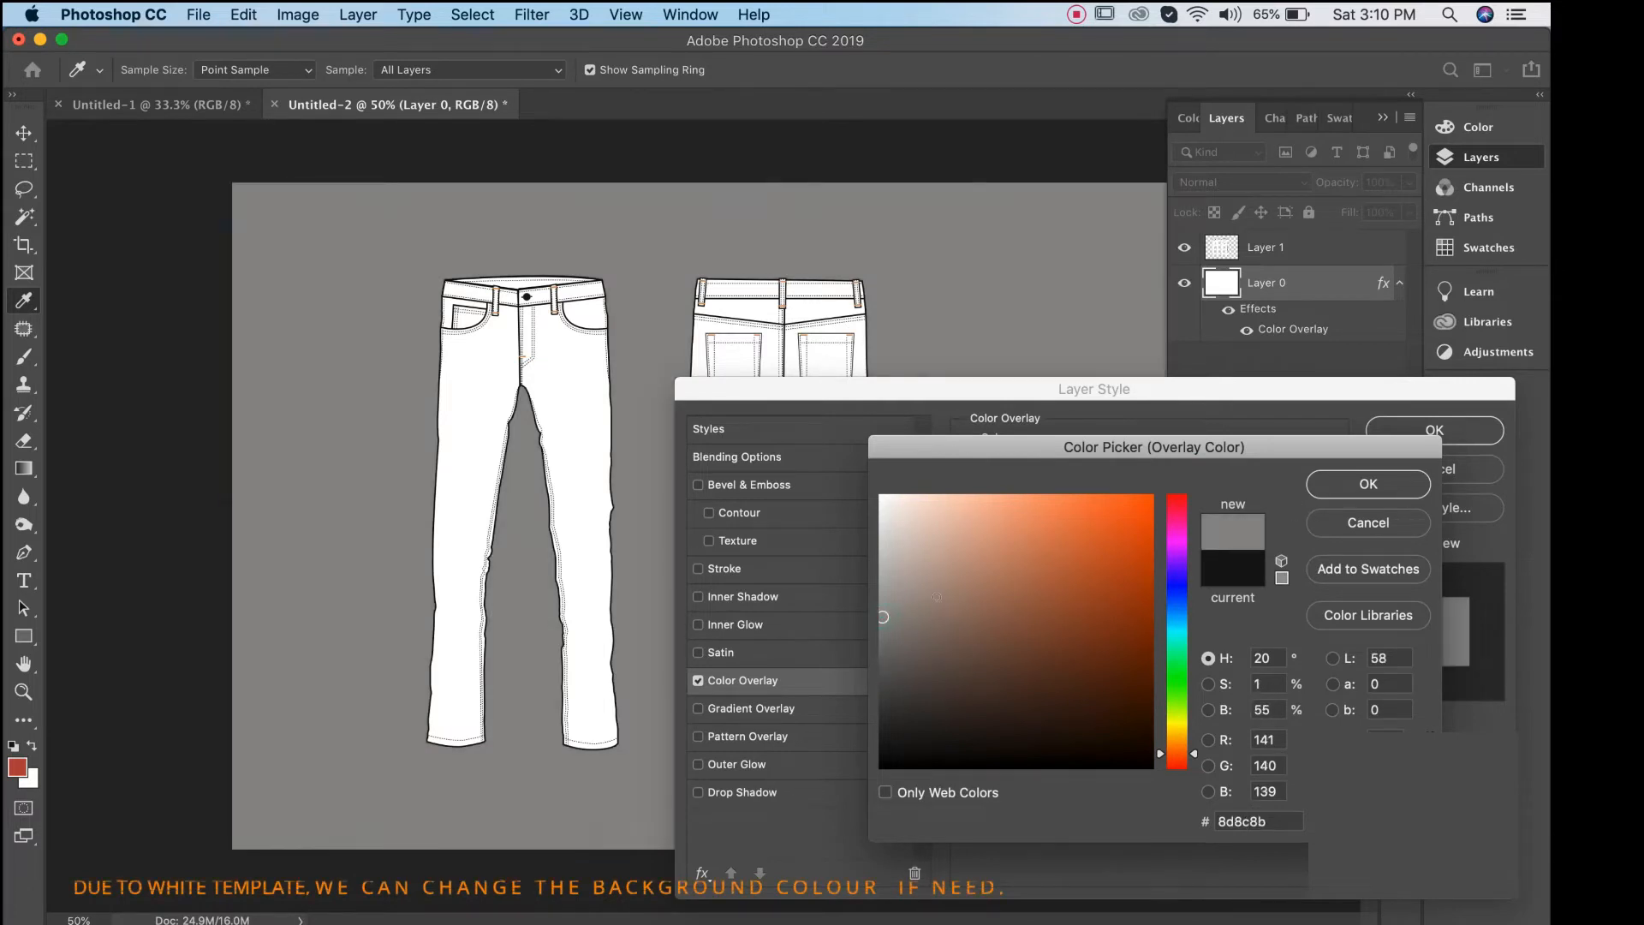
left_click(1312, 488)
left_click(1396, 432)
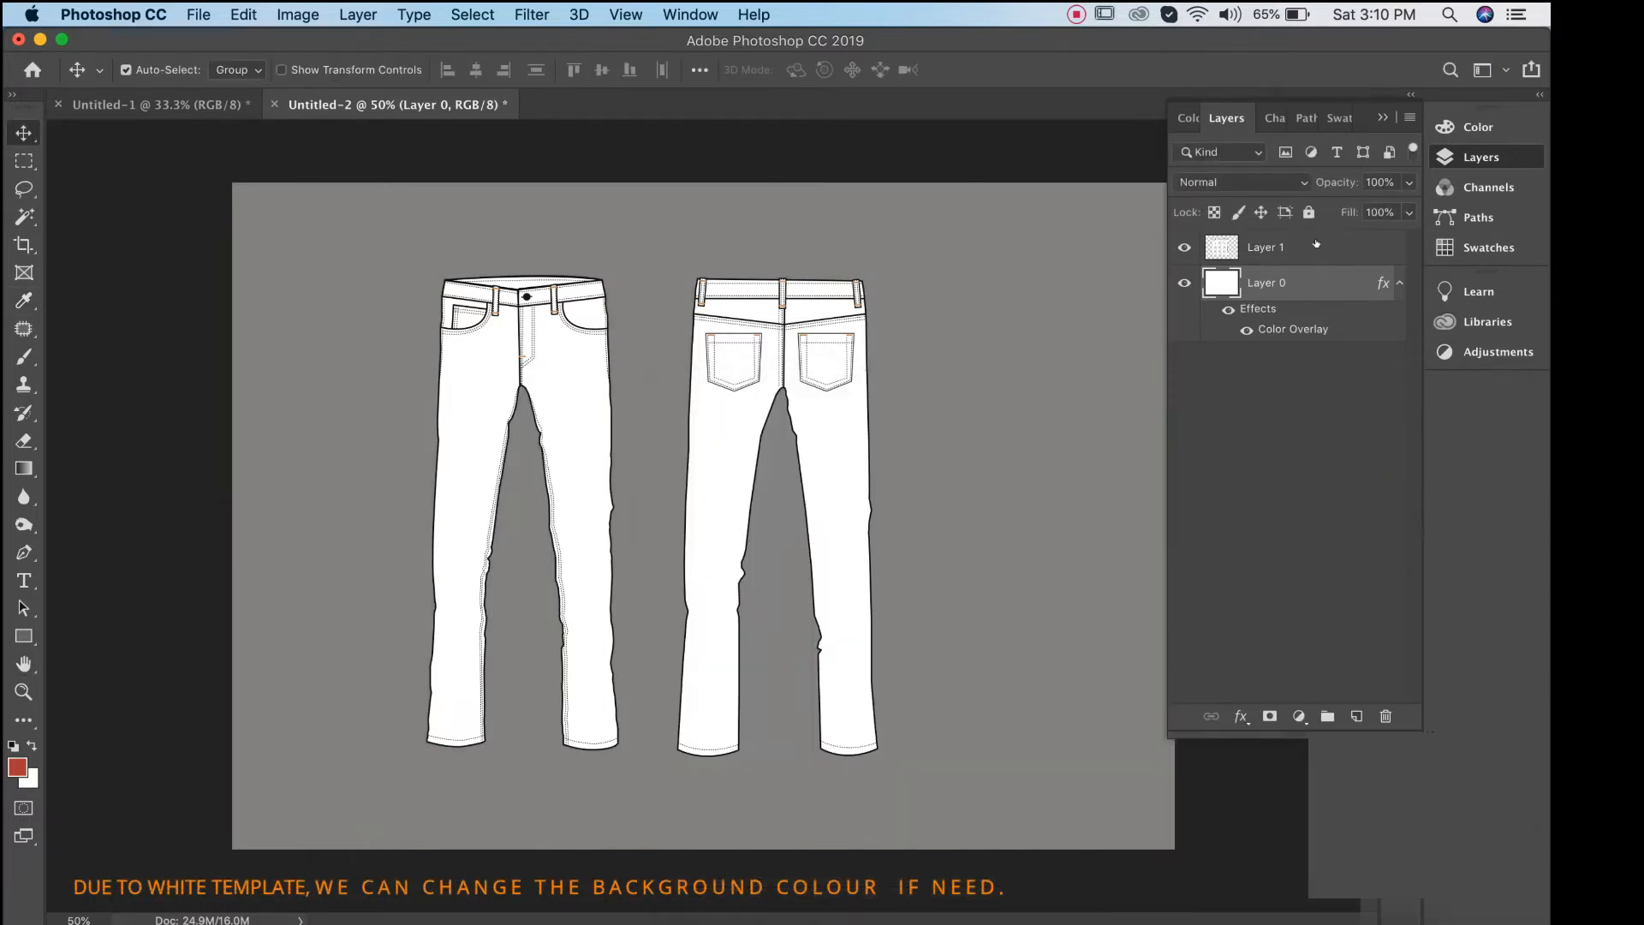
Lock the grey backdrop layer and rename it "backround".
left_click(1309, 213)
double_click(1262, 283)
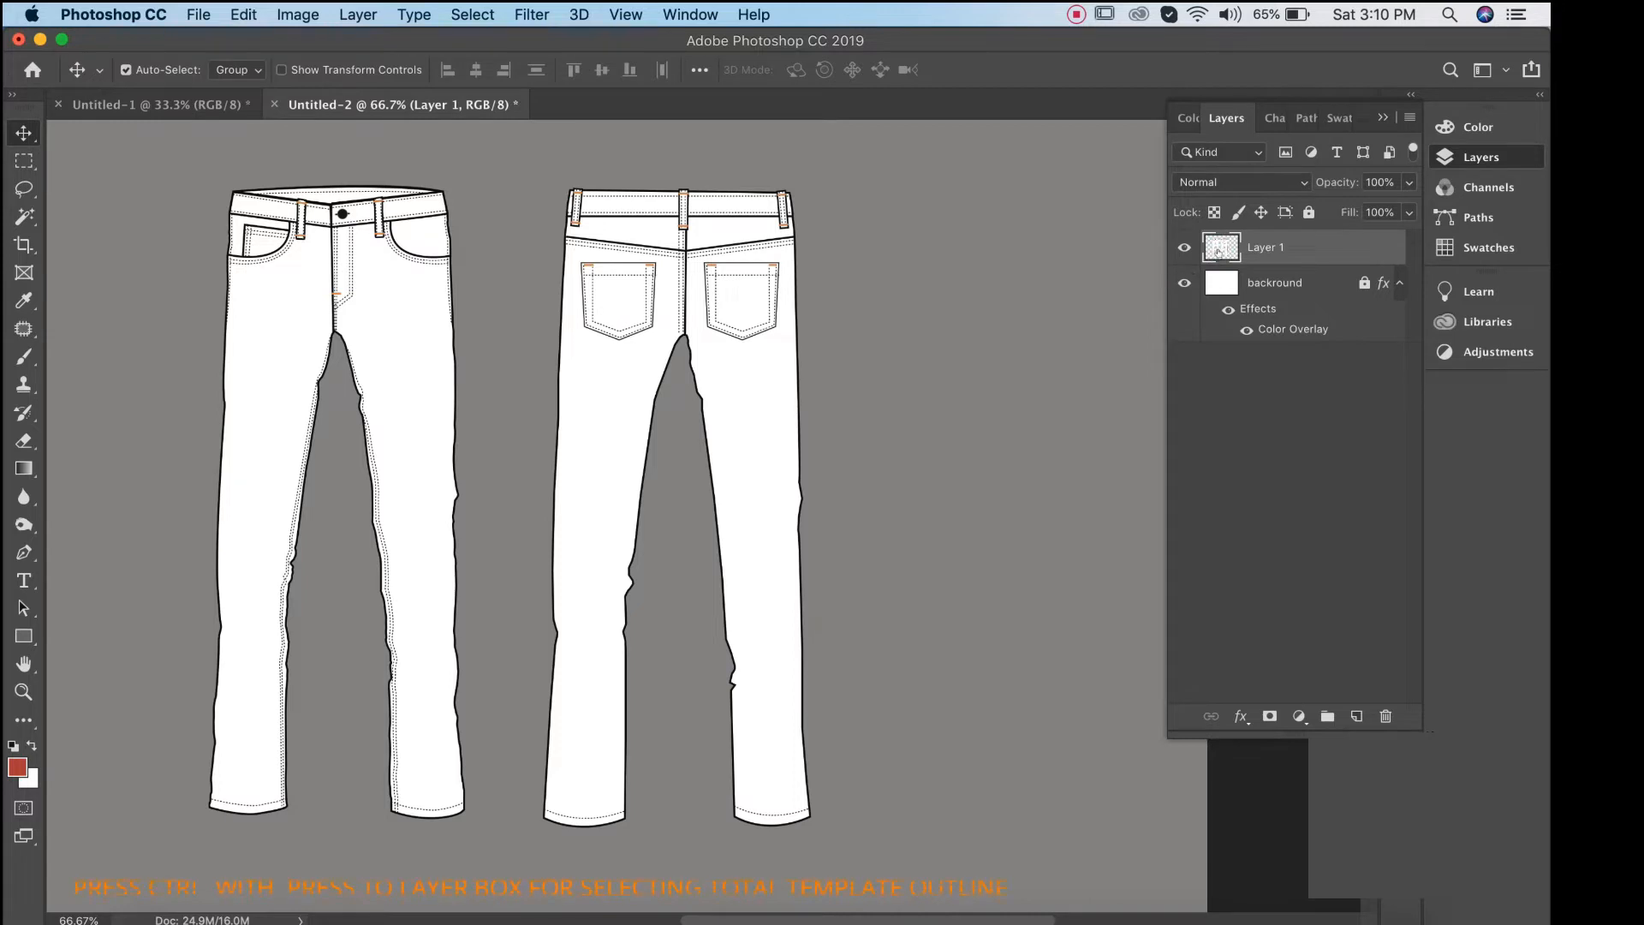
Load the jeans outline from Layer 1 as a selection, add a new layer above it and choose the soft 2383 px brush.
left_click(1217, 245, "super")
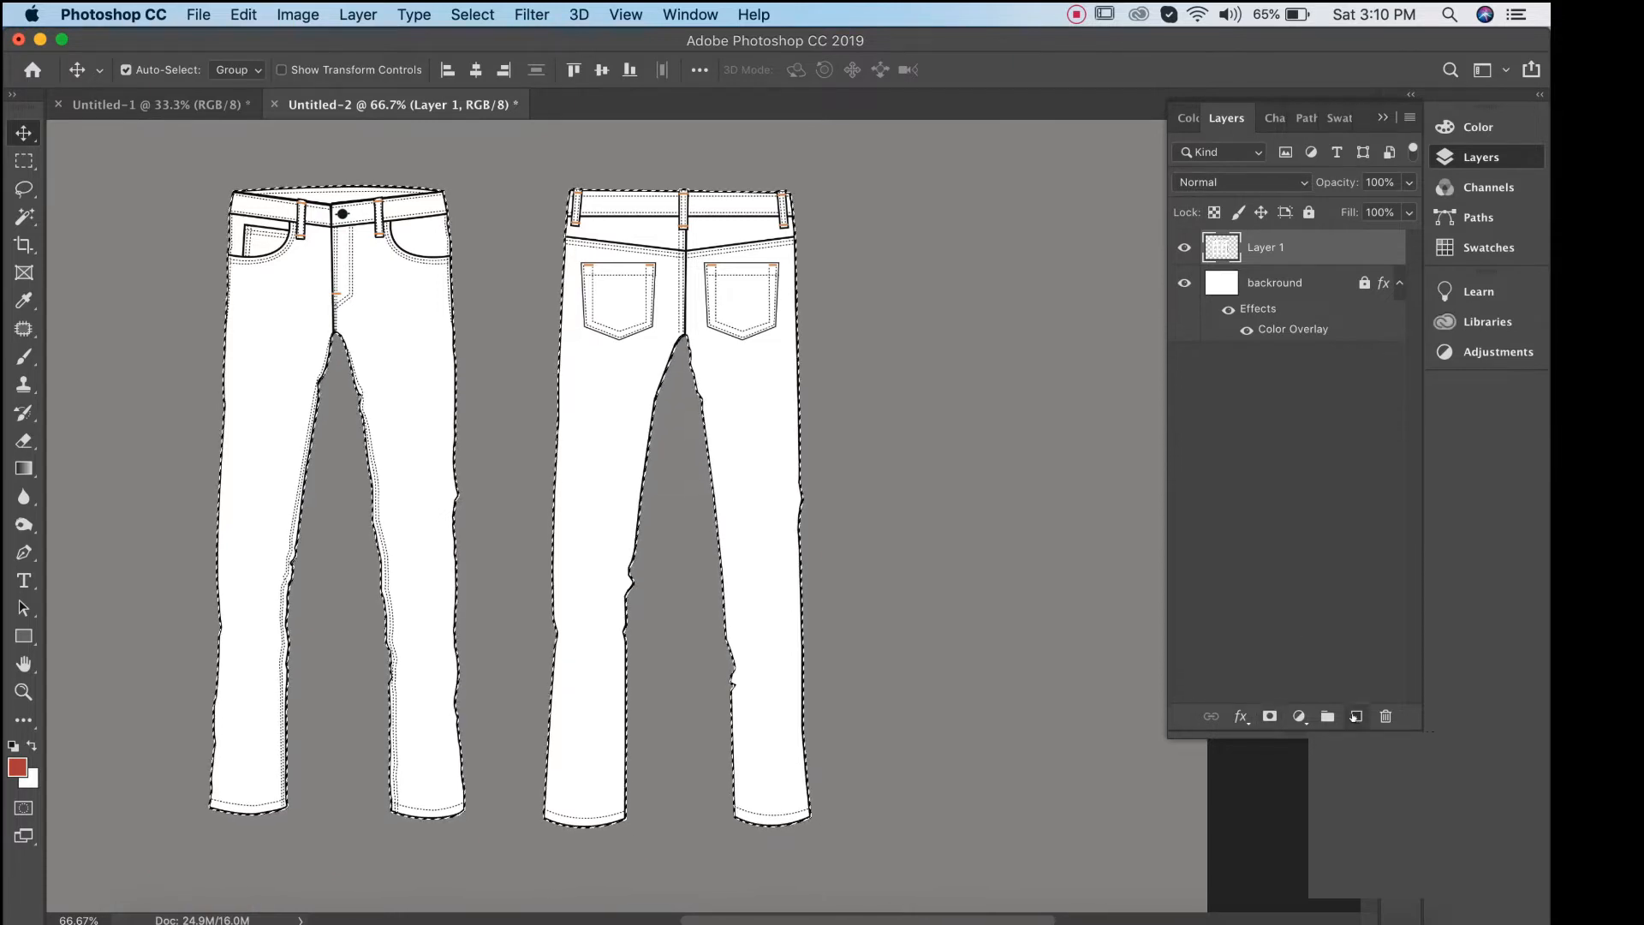
left_click(1354, 716)
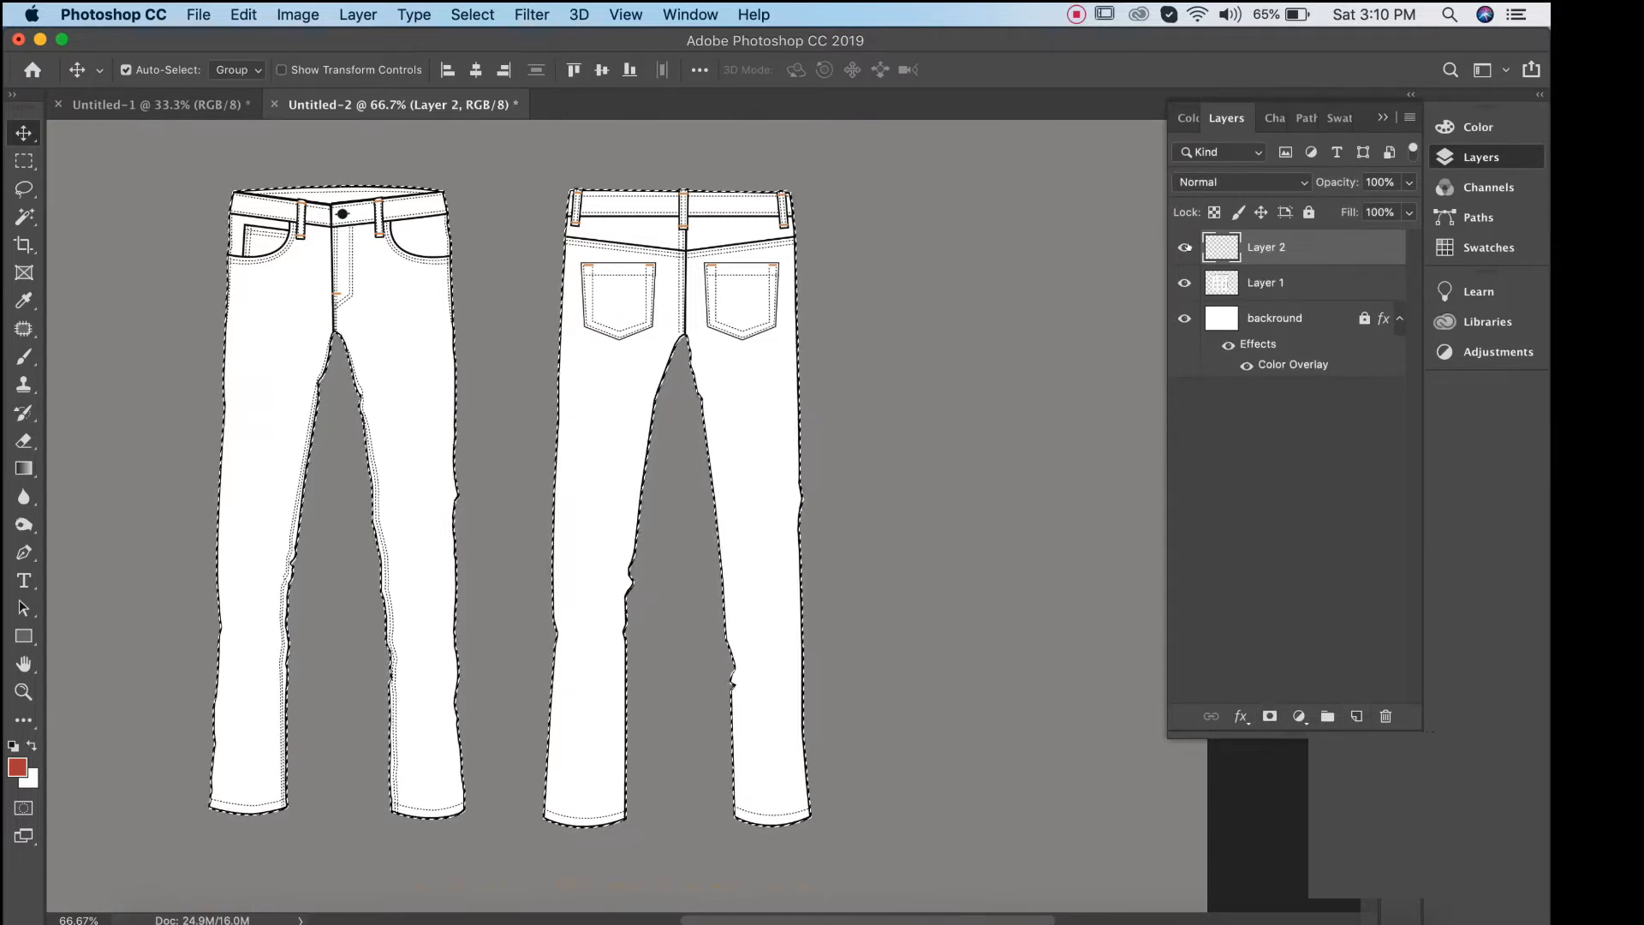
left_click(20, 360)
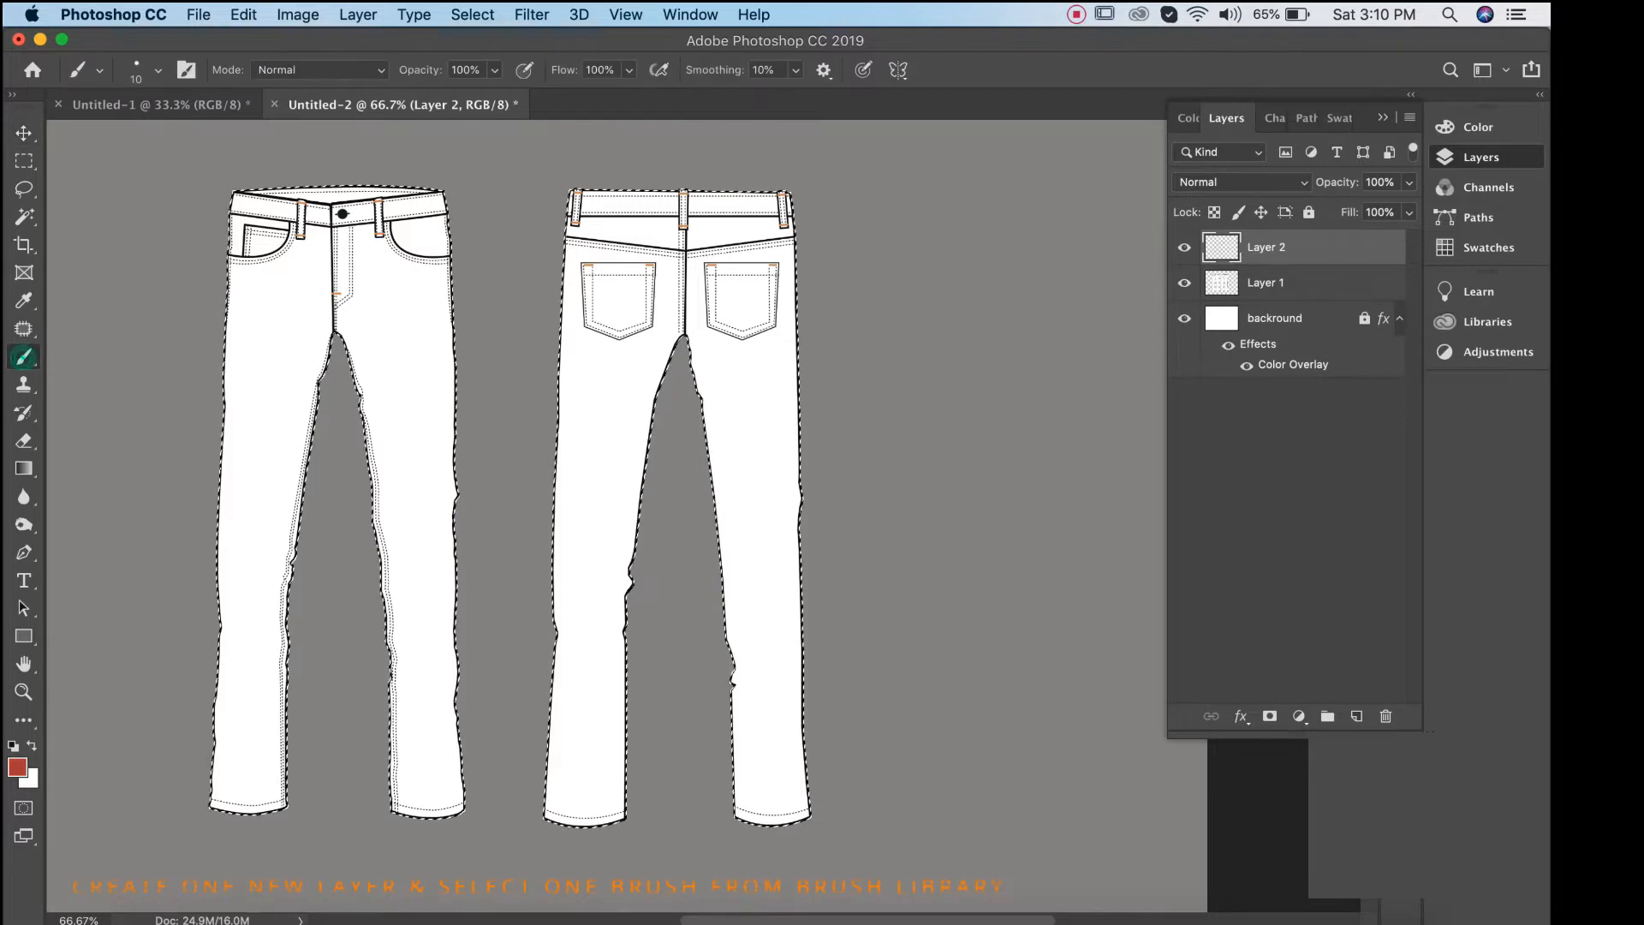
left_click(186, 69)
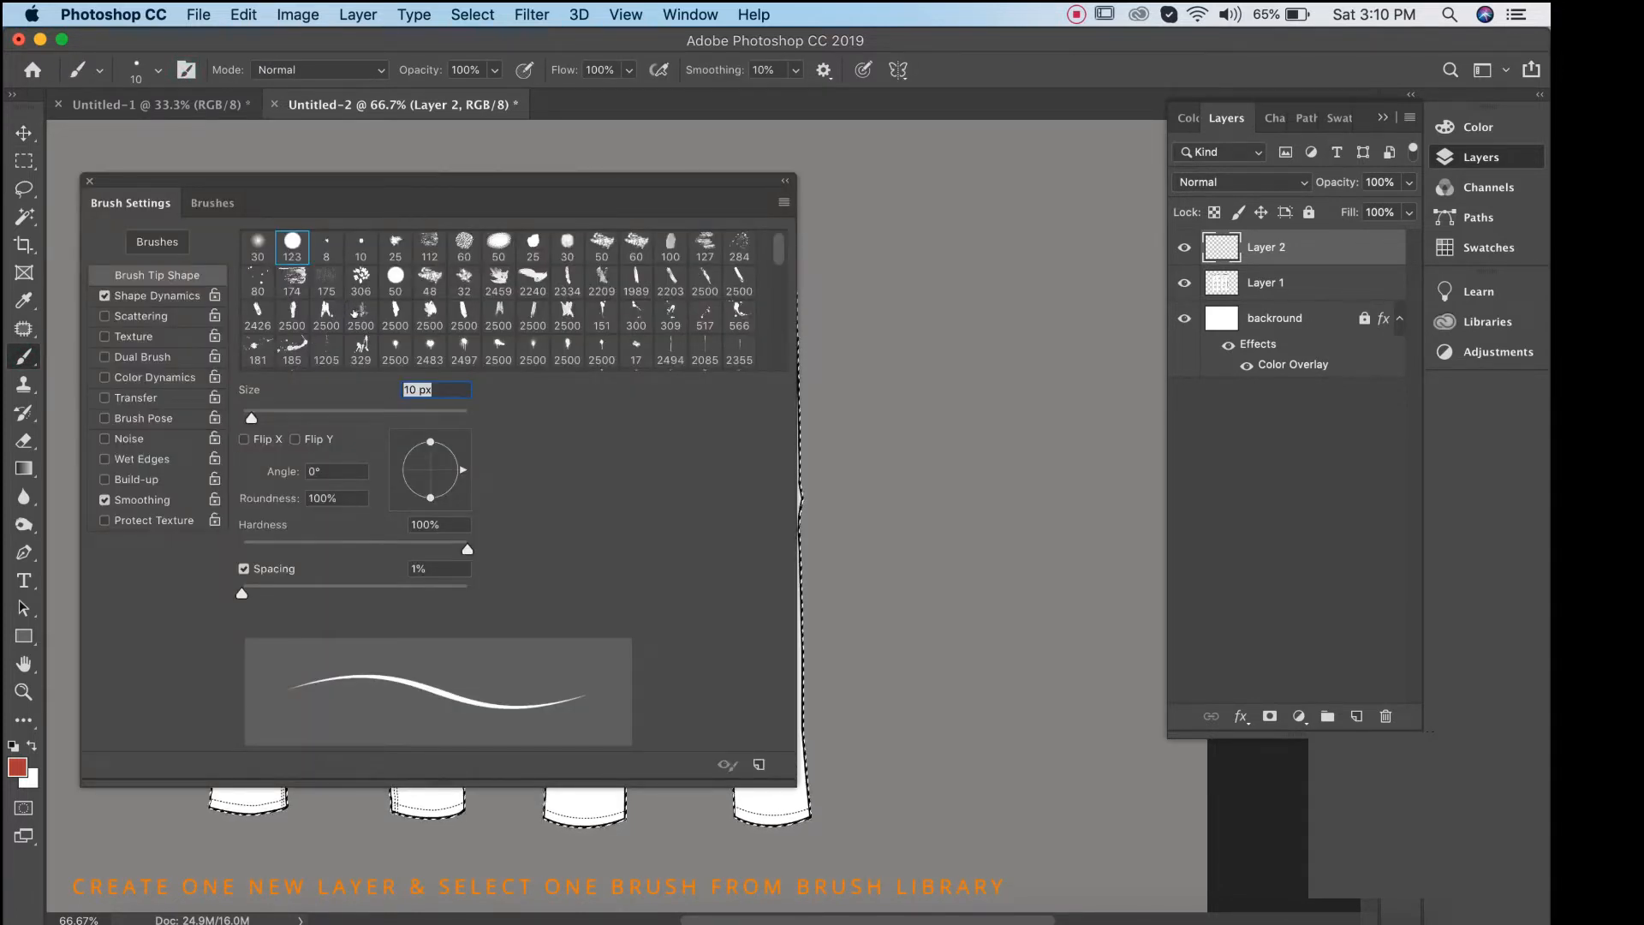
scroll(358, 310, "down", 3)
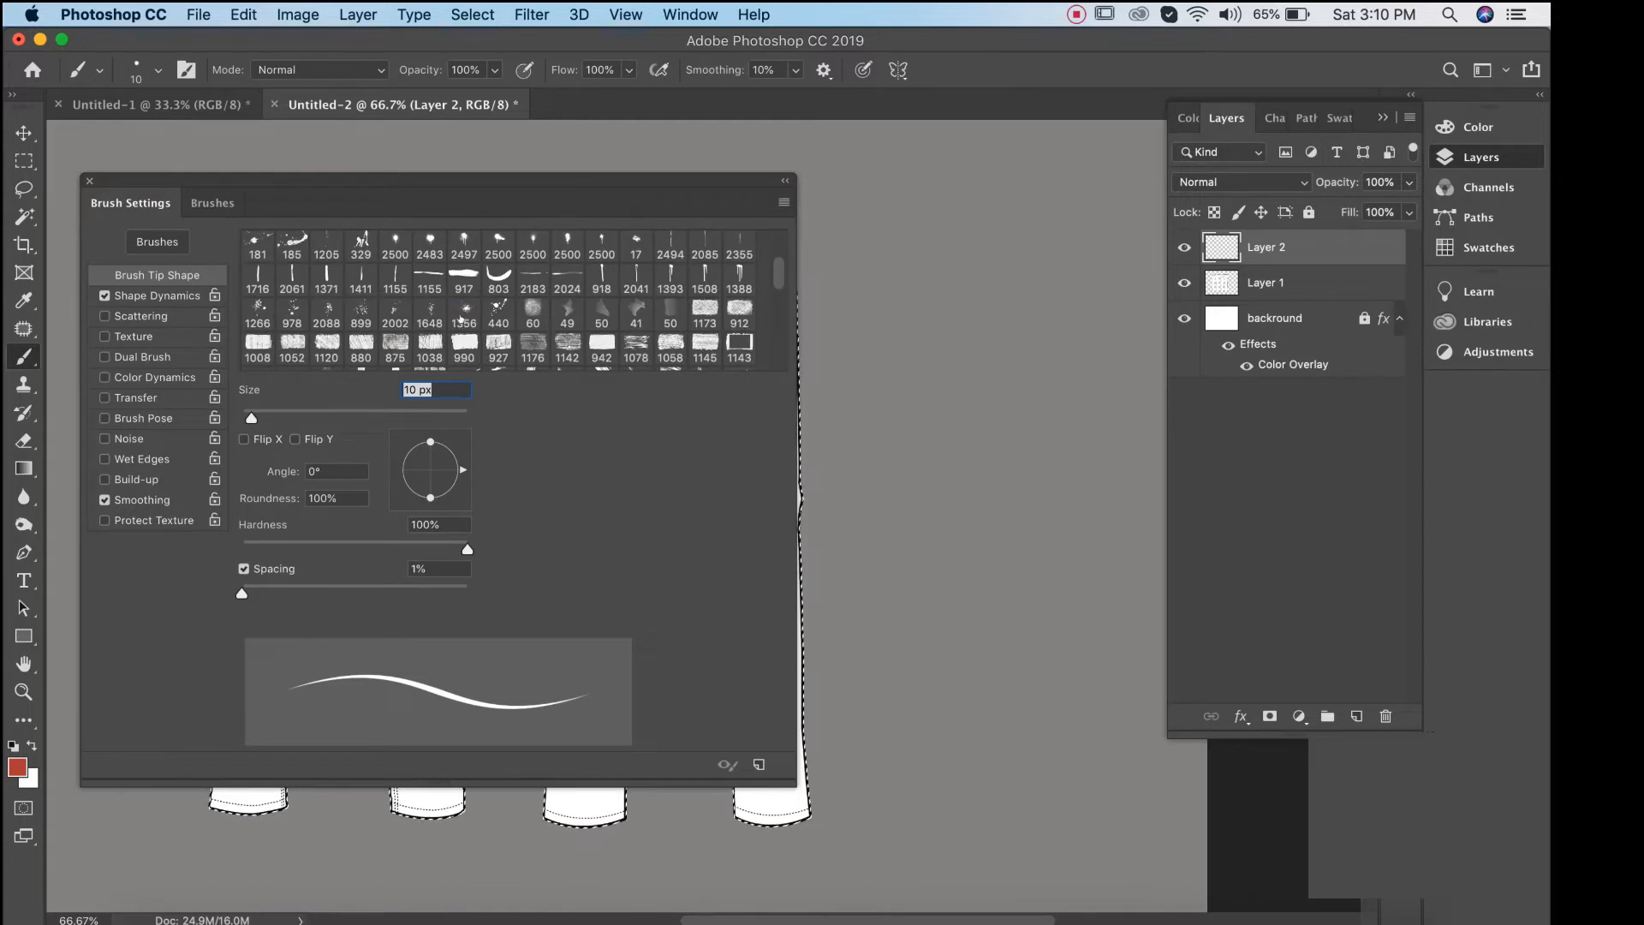
scroll(461, 318, "down", 5)
left_click(298, 358)
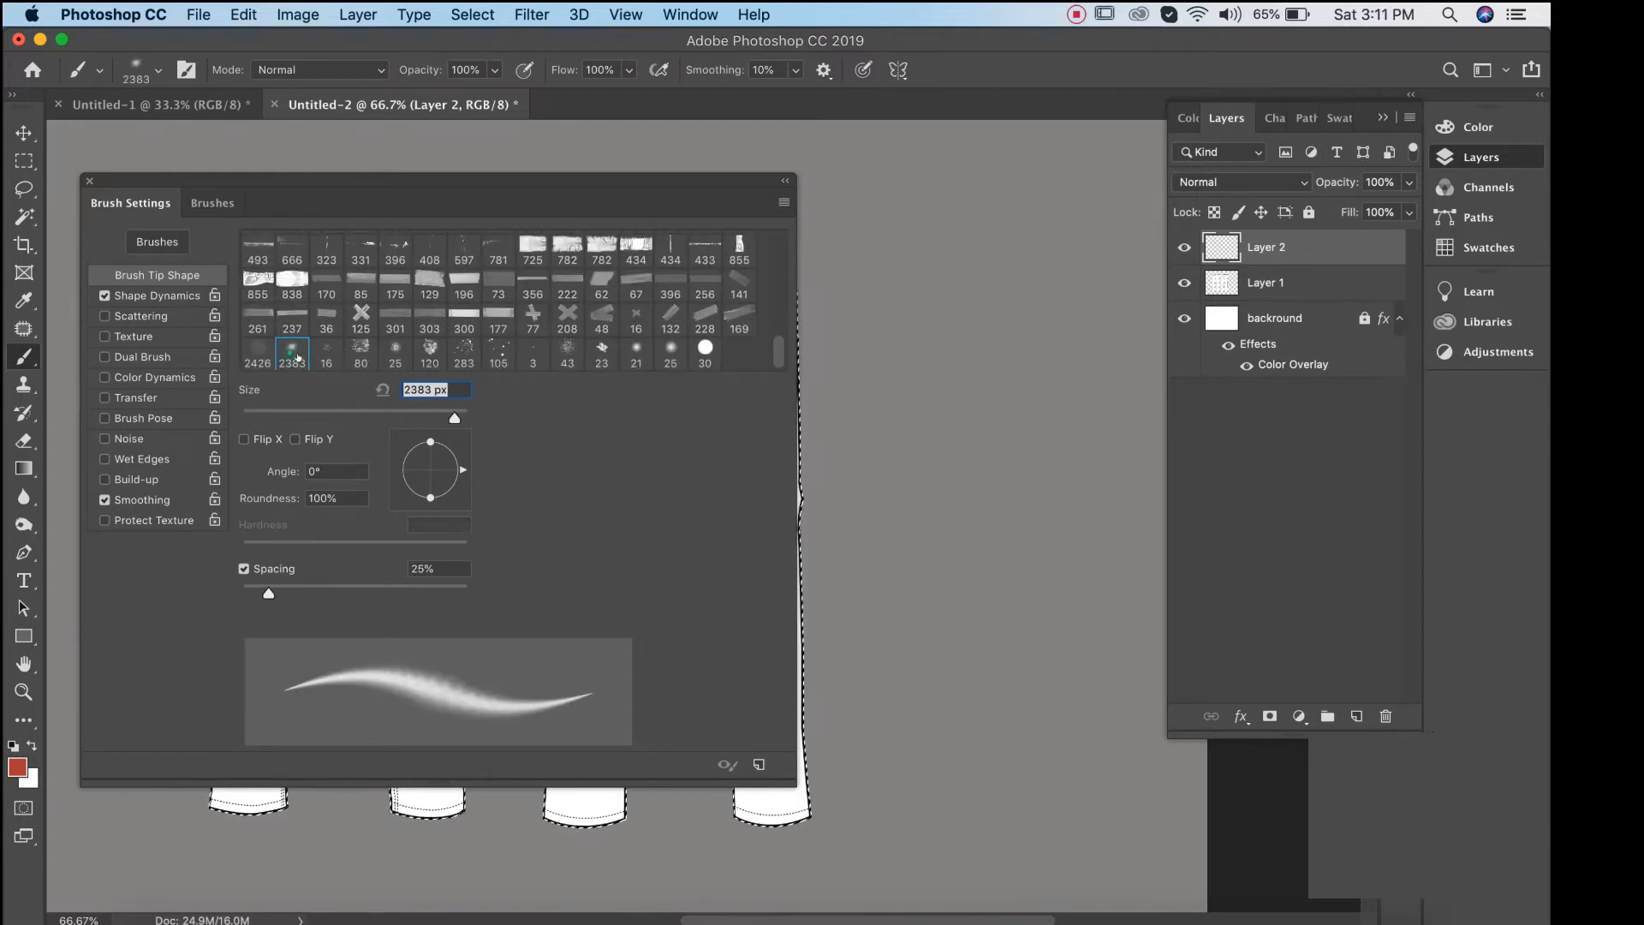
left_click(88, 184)
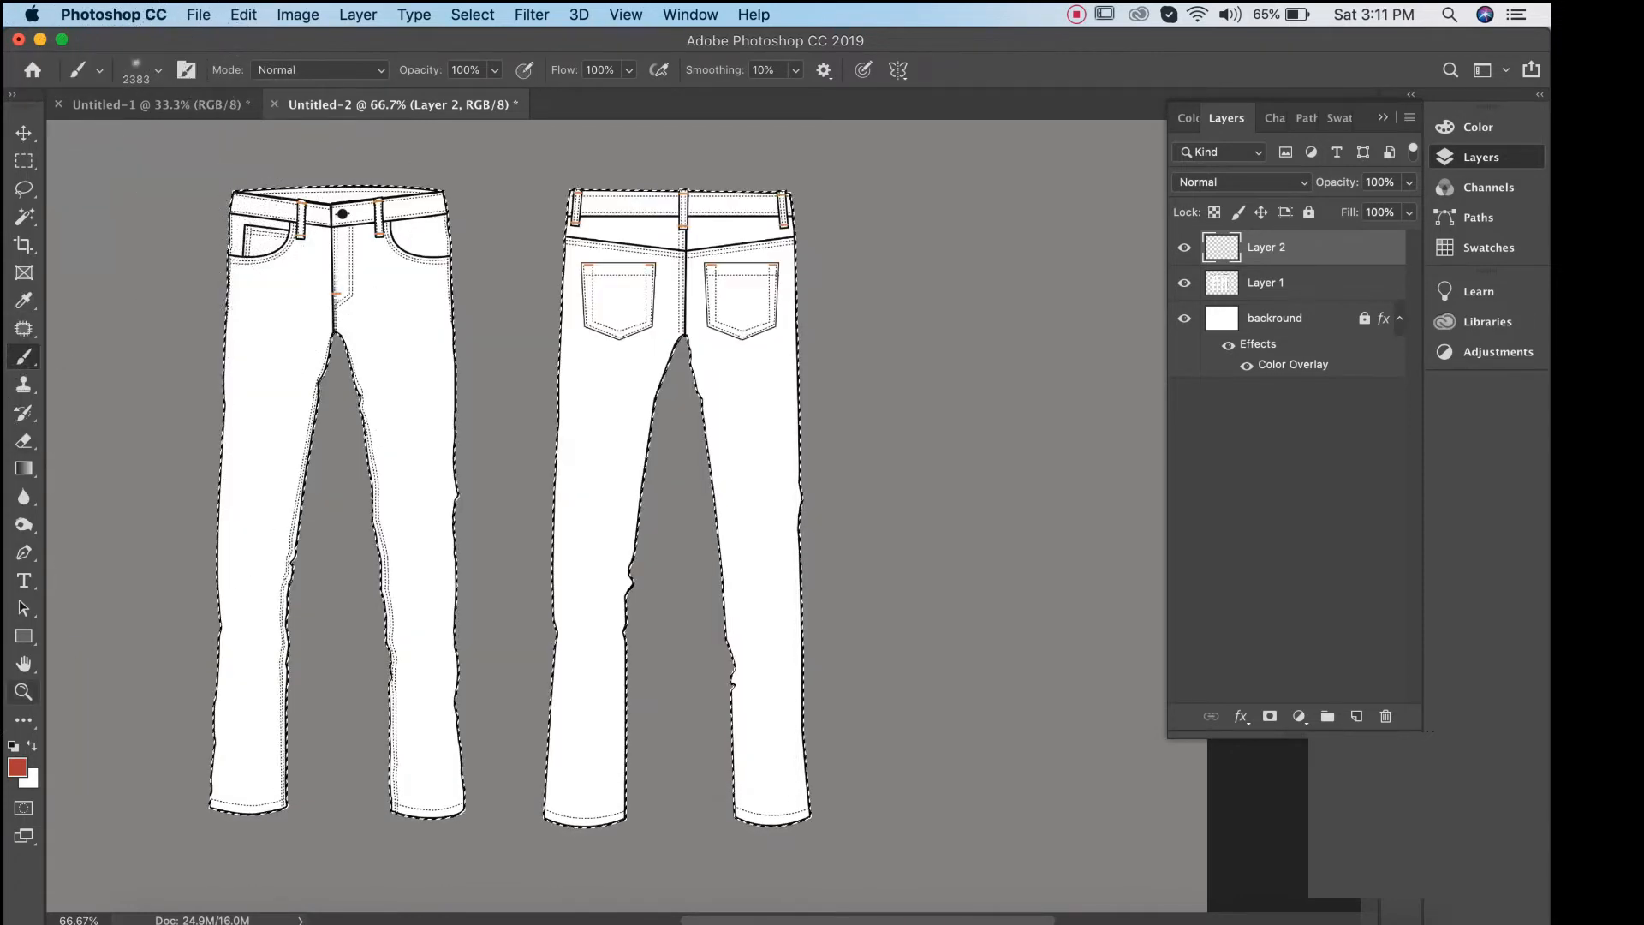
Pick a dark navy foreground colour and start shading the front jeans' waistband and side edge with a 400 px brush at 50% opacity.
left_click(18, 766)
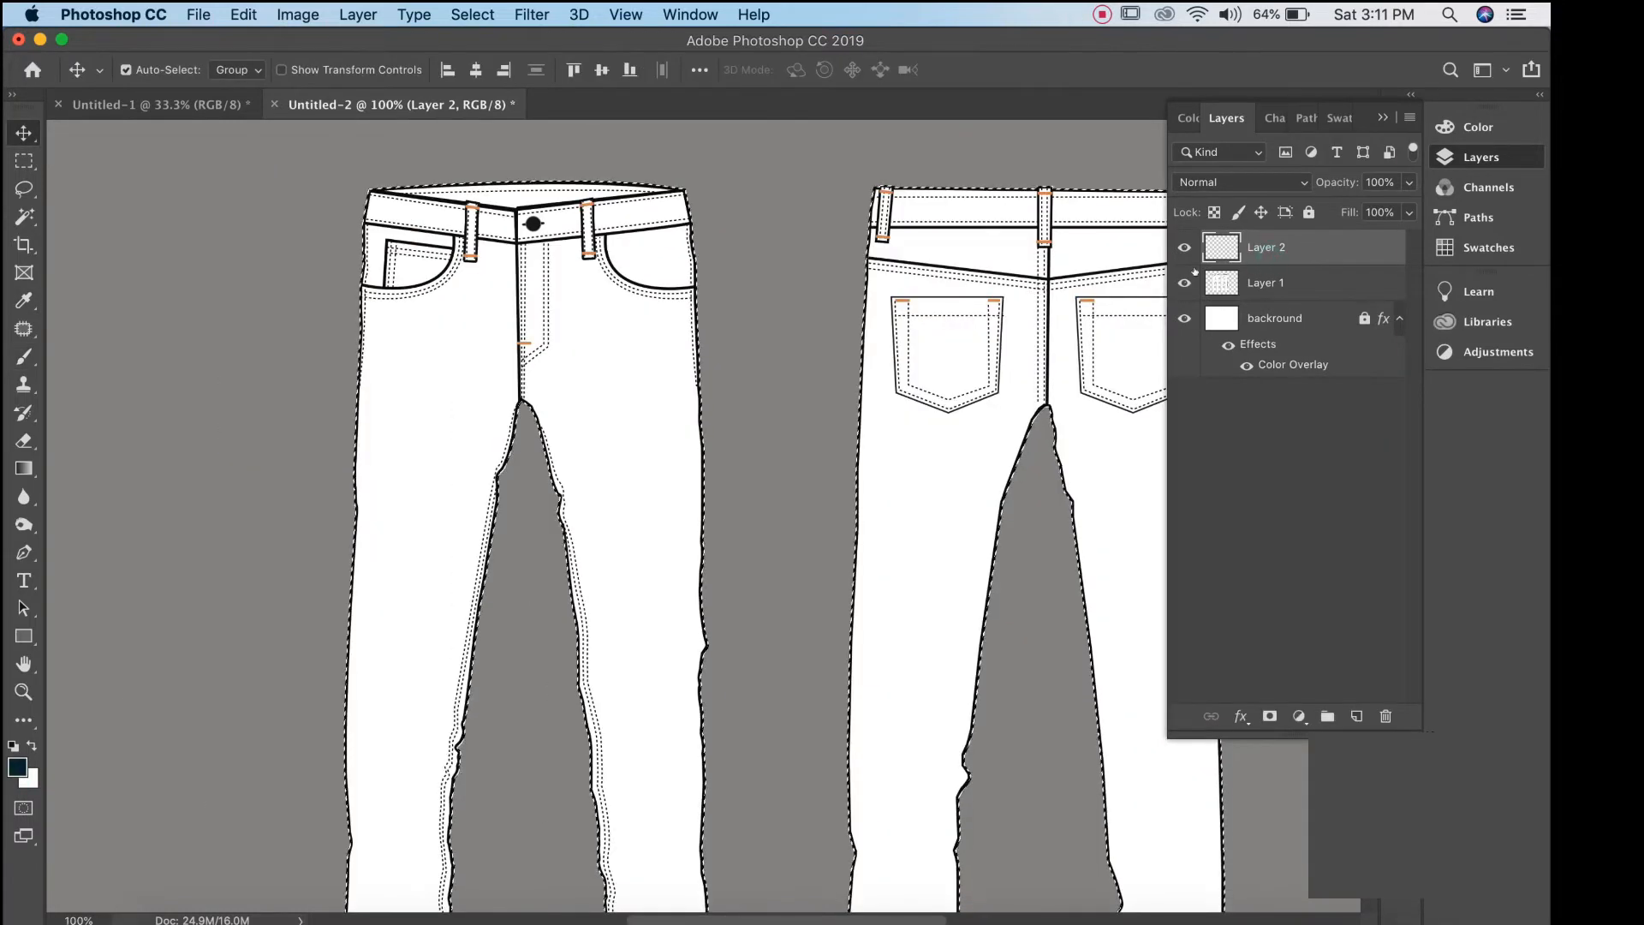
scroll(753, 365, "right", 3)
left_click(24, 356)
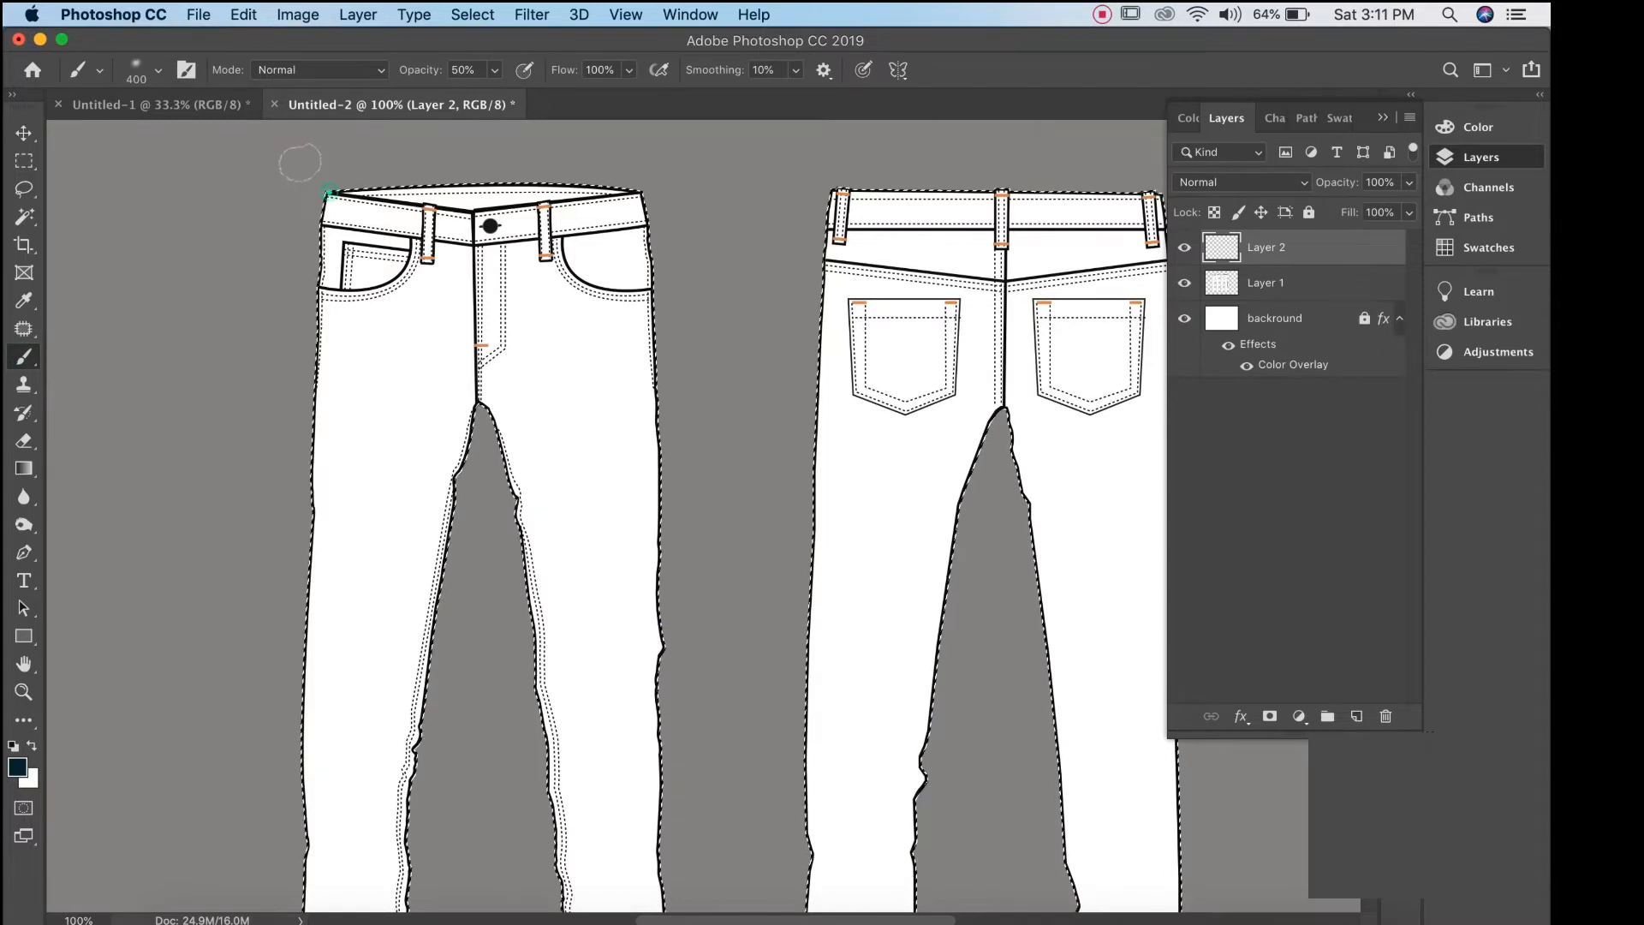
mouse_move(300, 163)
left_mouse_down()
mouse_move(279, 272)
mouse_move(298, 162)
mouse_move(299, 186)
mouse_move(281, 171)
mouse_move(638, 166)
mouse_move(568, 163)
mouse_move(684, 198)
mouse_move(286, 409)
mouse_move(382, 227)
mouse_move(663, 173)
left_mouse_up()
scroll(664, 173, "down", 2)
mouse_move(255, 368)
left_mouse_down()
mouse_move(228, 568)
mouse_move(278, 188)
left_mouse_up()
mouse_move(423, 321)
left_mouse_down()
mouse_move(356, 434)
mouse_move(316, 569)
mouse_move(387, 228)
left_mouse_up()
Enlarge the brush and shade the front jeans with broad soft navy strokes around the fly and upper thighs.
key("super+minus")
key("bracketright")
key("bracketright")
key("bracketright")
key("bracketright")
key("bracketright")
key("bracketright")
key("bracketright")
mouse_move(486, 360)
left_mouse_down()
mouse_move(422, 286)
mouse_move(484, 147)
mouse_move(547, 326)
mouse_move(565, 291)
left_mouse_up()
mouse_move(491, 402)
left_mouse_down()
mouse_move(496, 269)
mouse_move(618, 264)
left_mouse_up()
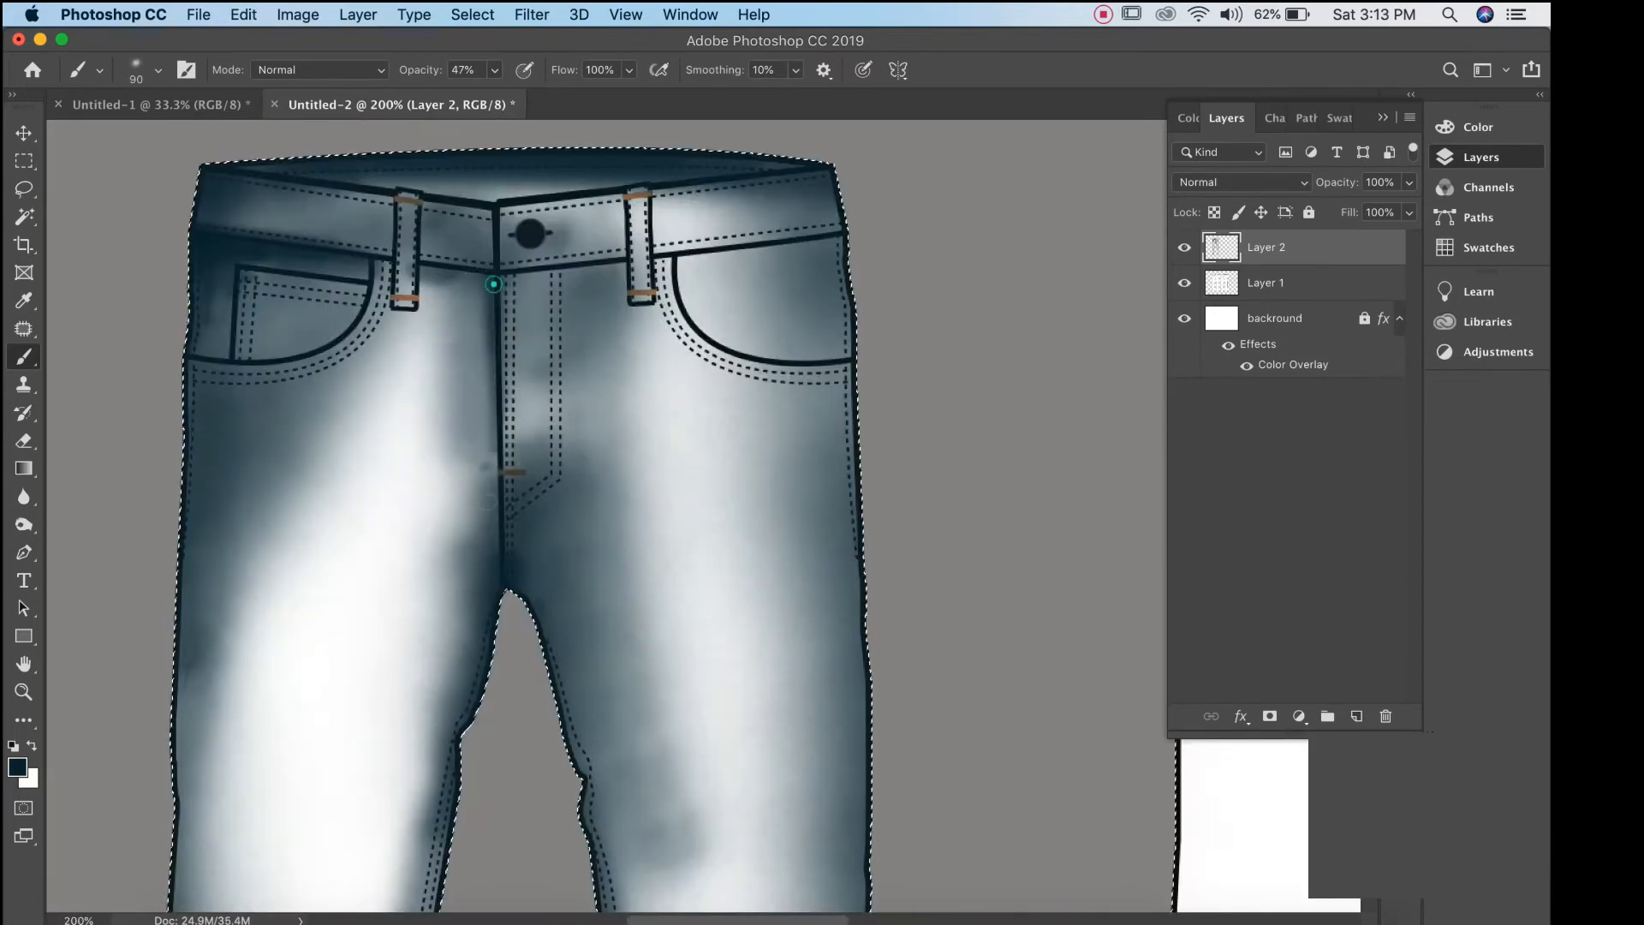
Darken the fly and the right-hand front pocket with the navy brush at 47% opacity.
mouse_move(518, 278)
left_mouse_down()
mouse_move(524, 319)
mouse_move(548, 287)
left_mouse_up()
key("bracketright")
key("bracketright")
mouse_move(685, 262)
left_mouse_down()
mouse_move(778, 266)
mouse_move(852, 254)
mouse_move(867, 231)
mouse_move(860, 354)
mouse_move(685, 308)
mouse_move(811, 332)
left_mouse_up()
scroll(701, 525, "up", 3)
Darken the outer and inner sides of the front jeans' left-hand thigh, raising the brush to 500 px and 61% opacity.
key("super+minus")
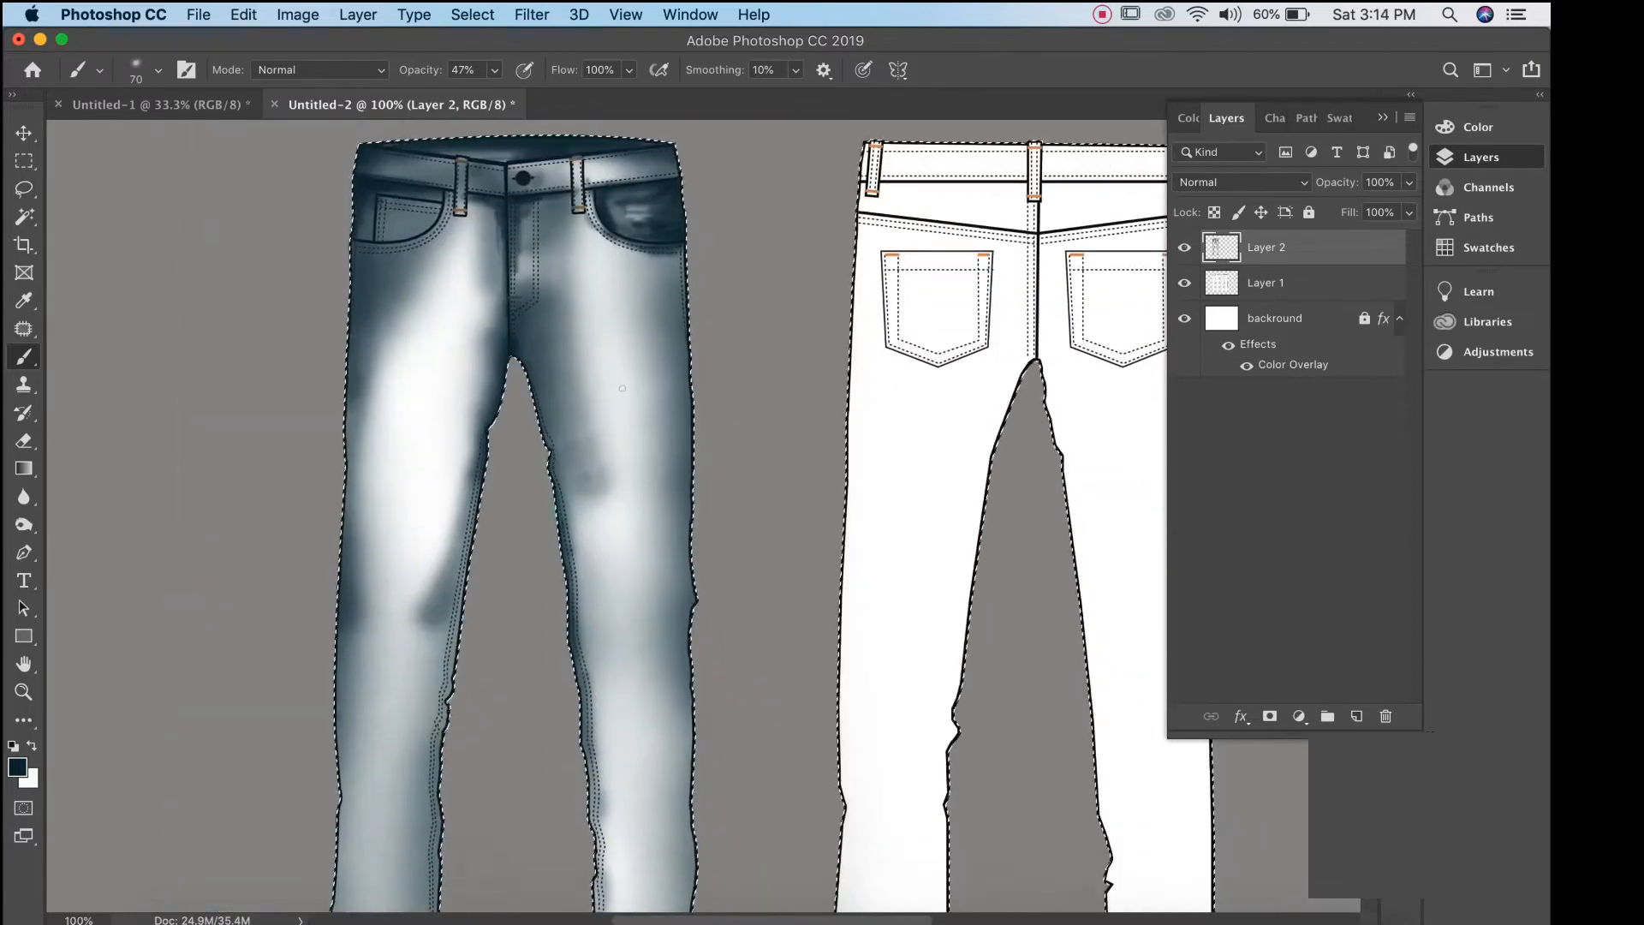
key("bracketright")
key("bracketright")
key("bracketright")
key("bracketright")
left_click_drag(357, 262, 349, 574)
left_click_drag(494, 248, 498, 364)
left_click_drag(495, 70, 517, 71)
key("bracketright")
key("bracketright")
key("bracketright")
mouse_move(484, 227)
left_mouse_down()
mouse_move(428, 612)
mouse_move(433, 496)
left_mouse_up()
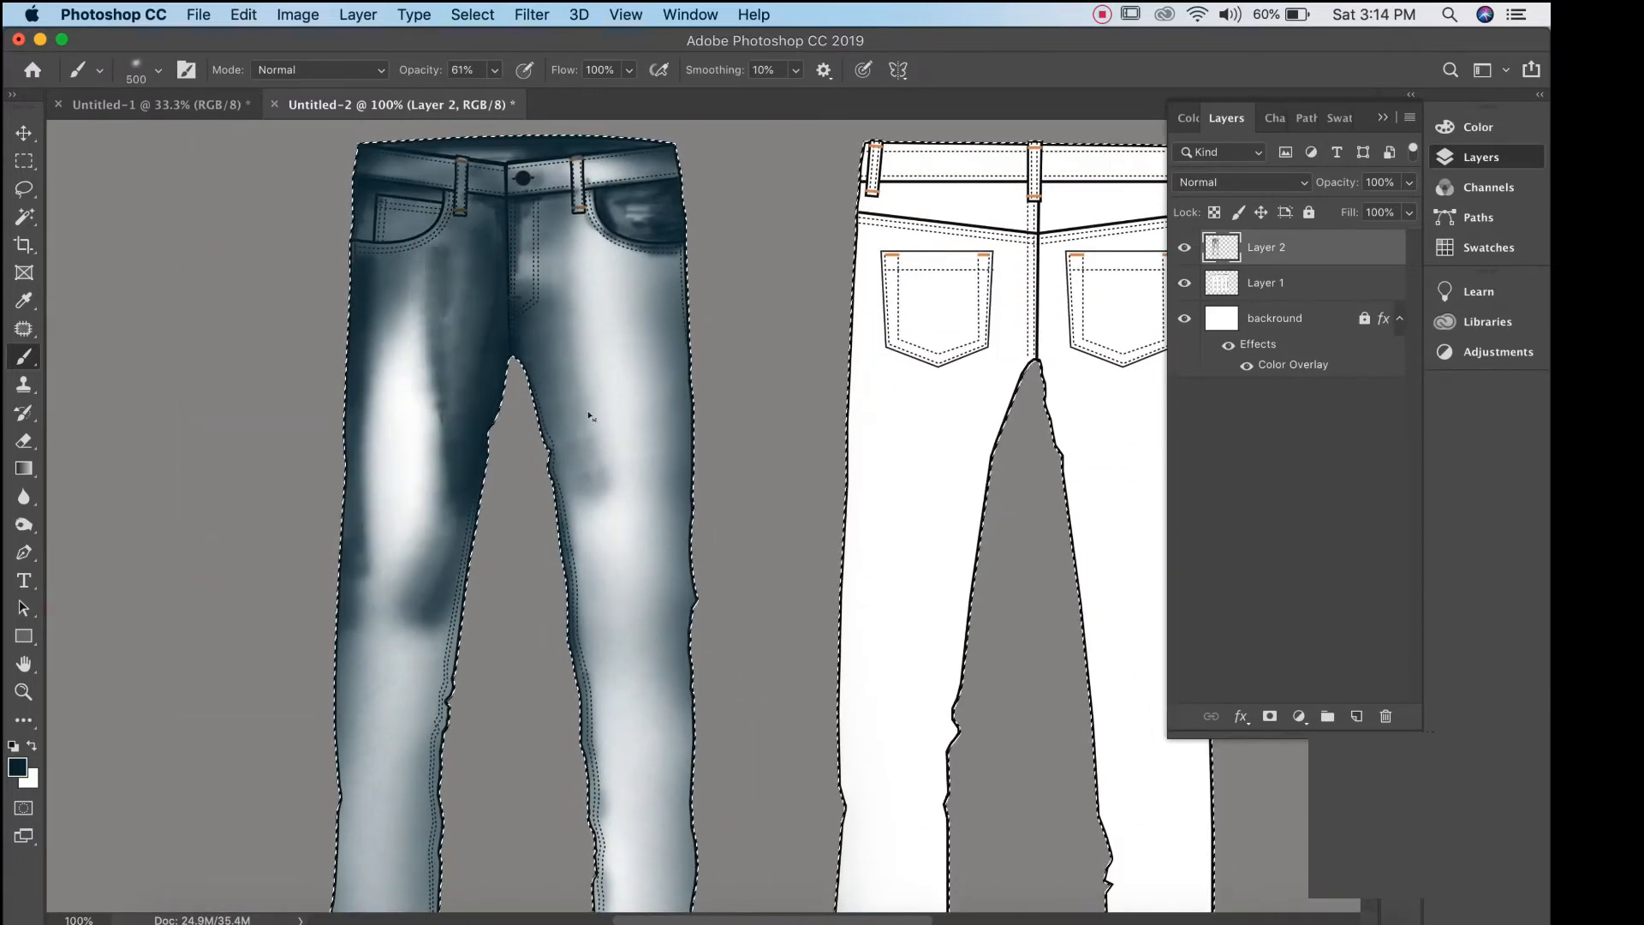
Shade the right-hand thigh's edges and continue dark strokes down both sides of the left-hand leg of the front jeans.
left_click_drag(536, 286, 586, 490)
left_click_drag(533, 384, 585, 496)
left_click_drag(630, 244, 675, 557)
left_click_drag(445, 500, 410, 599)
left_click_drag(411, 227, 364, 573)
key("super+minus")
left_click_drag(438, 471, 425, 676)
left_click_drag(375, 440, 369, 617)
left_click_drag(427, 569, 419, 762)
Set brush opacity to 26% and build up navy shading over both front legs, leaving lighter centres and undoing one stray stroke.
left_click_drag(495, 70, 457, 70)
left_click_drag(435, 240, 415, 360)
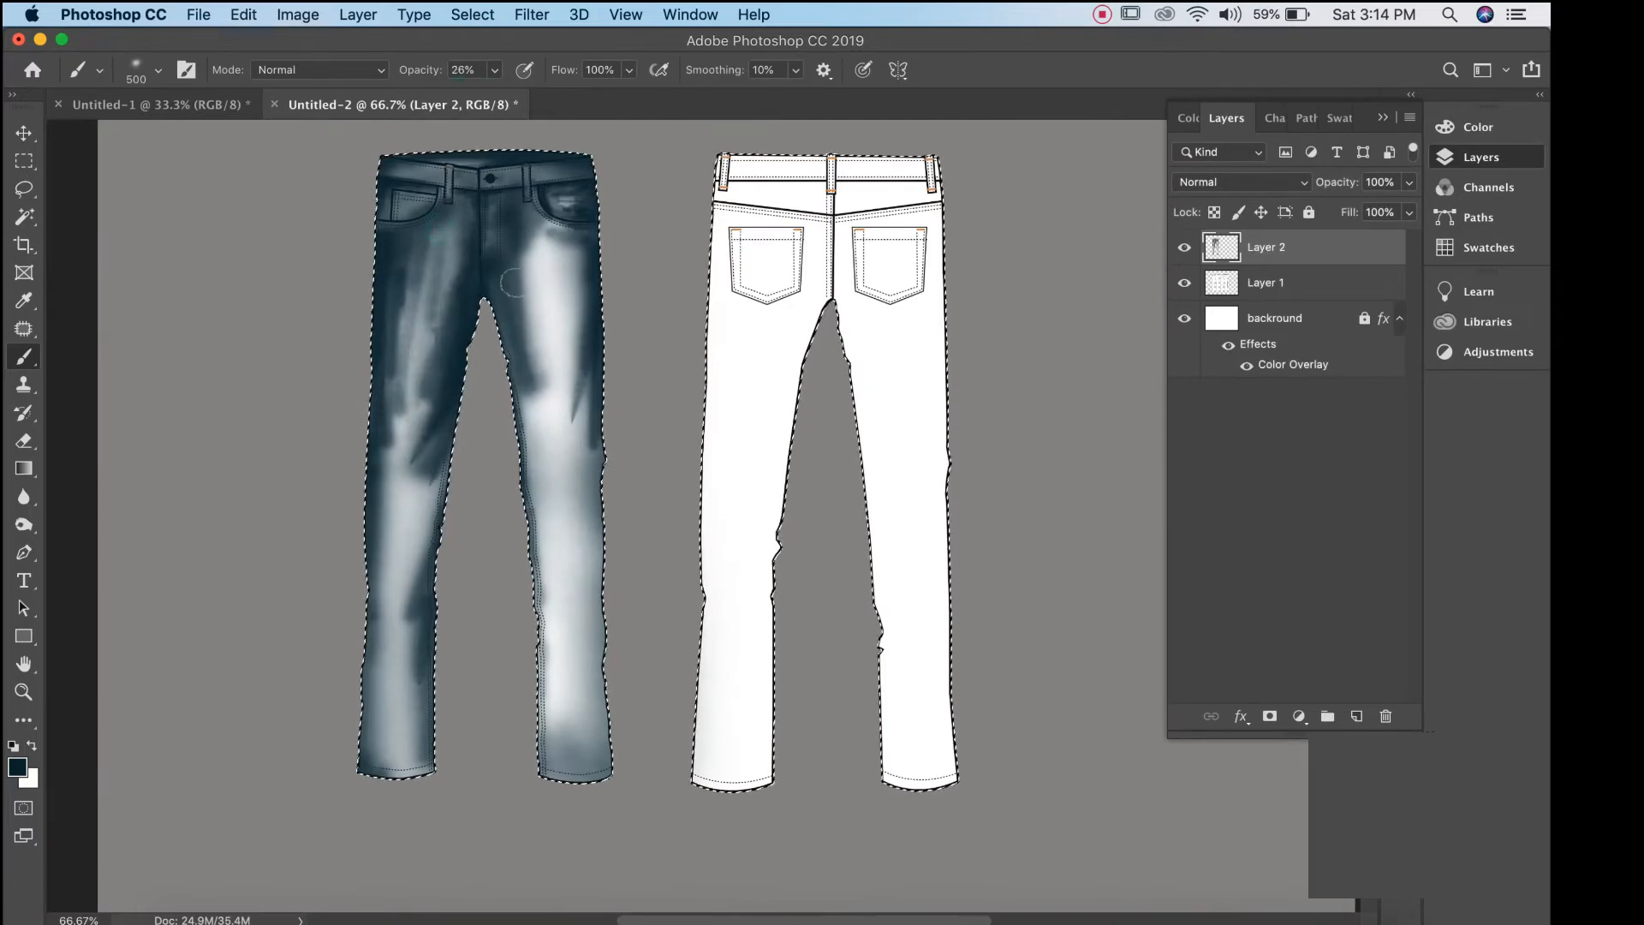
left_click_drag(522, 248, 537, 505)
left_click_drag(548, 223, 532, 321)
left_click_drag(593, 377, 599, 684)
left_click_drag(527, 492, 544, 668)
left_click_drag(517, 368, 545, 728)
left_click_drag(592, 265, 591, 449)
left_click_drag(539, 235, 525, 362)
left_click_drag(525, 424, 545, 539)
key("super+z")
left_click_drag(435, 493, 418, 608)
left_click_drag(379, 428, 381, 621)
left_click_drag(418, 345, 412, 452)
left_click_drag(558, 235, 557, 325)
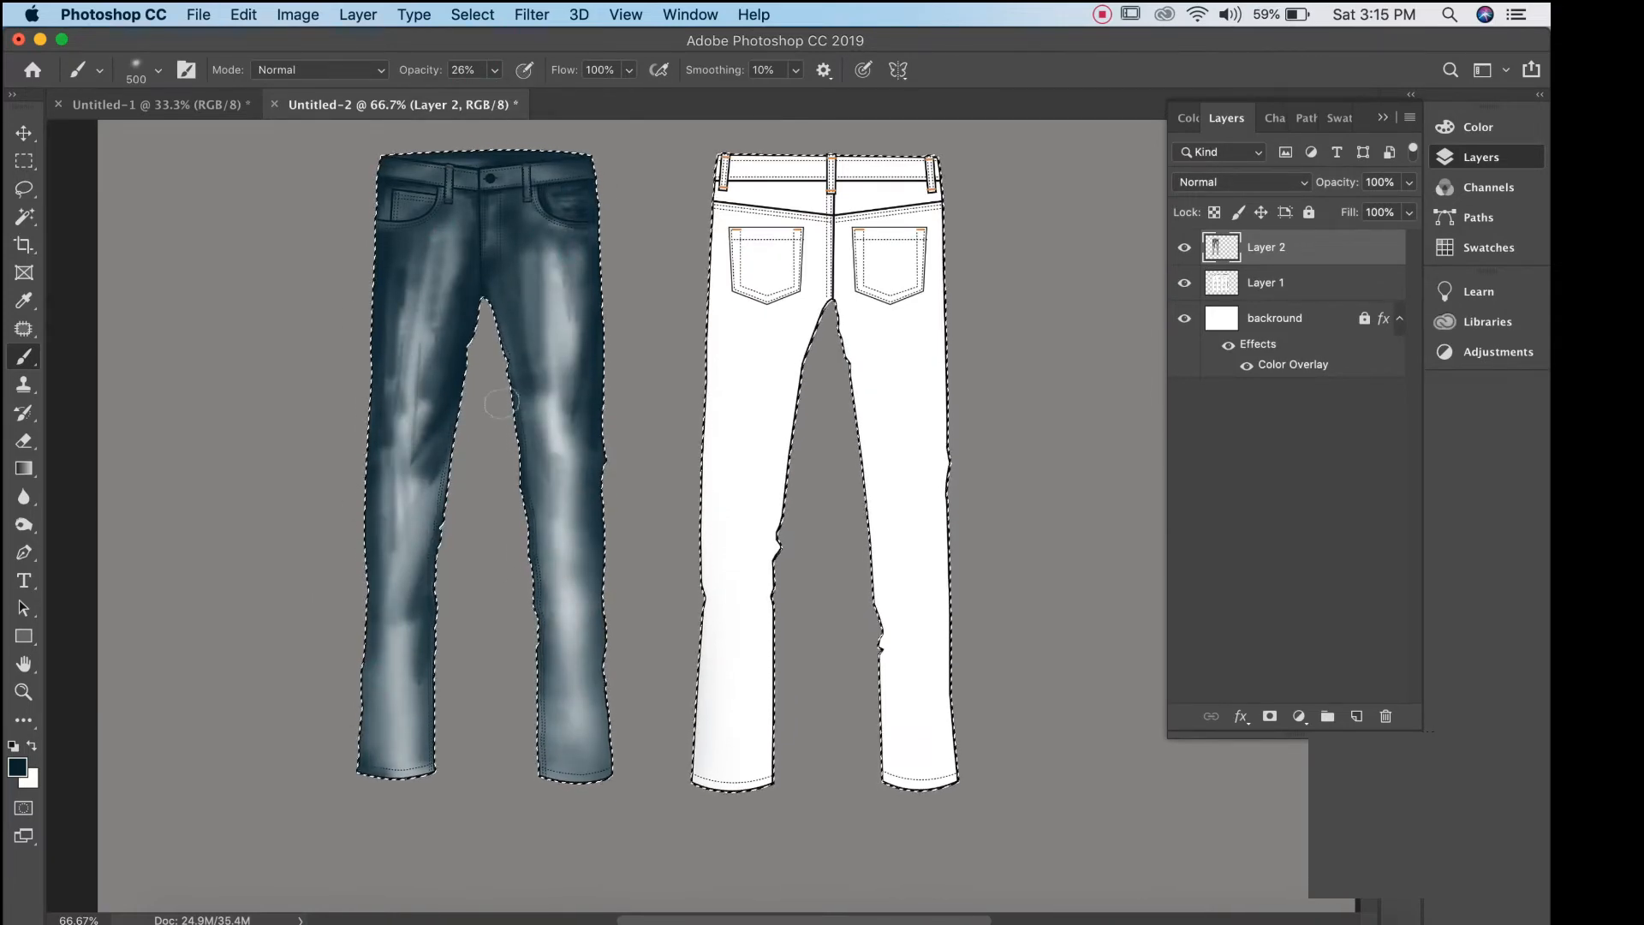
Apply a Gaussian Blur to the painted denim shading on Layer 2.
key("v")
scroll(650, 471, "right", 2)
scroll(651, 471, "up", 2)
left_click(532, 14)
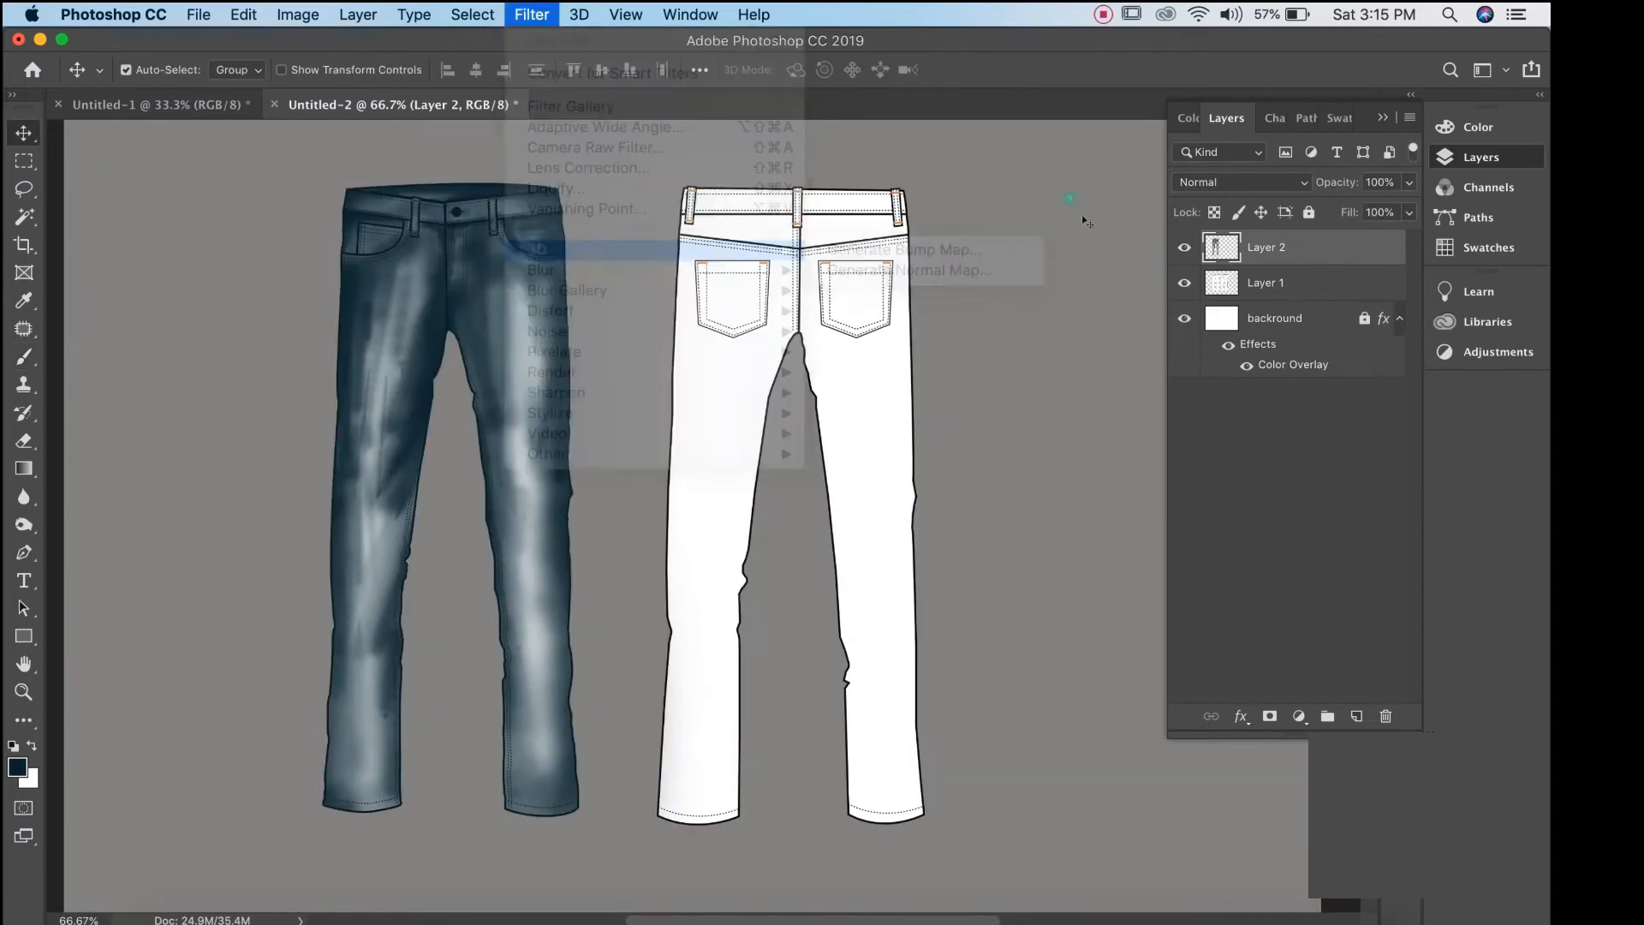
mouse_move(585, 276)
left_click(856, 352)
left_click_drag(1185, 394, 1170, 394)
left_click(1383, 107)
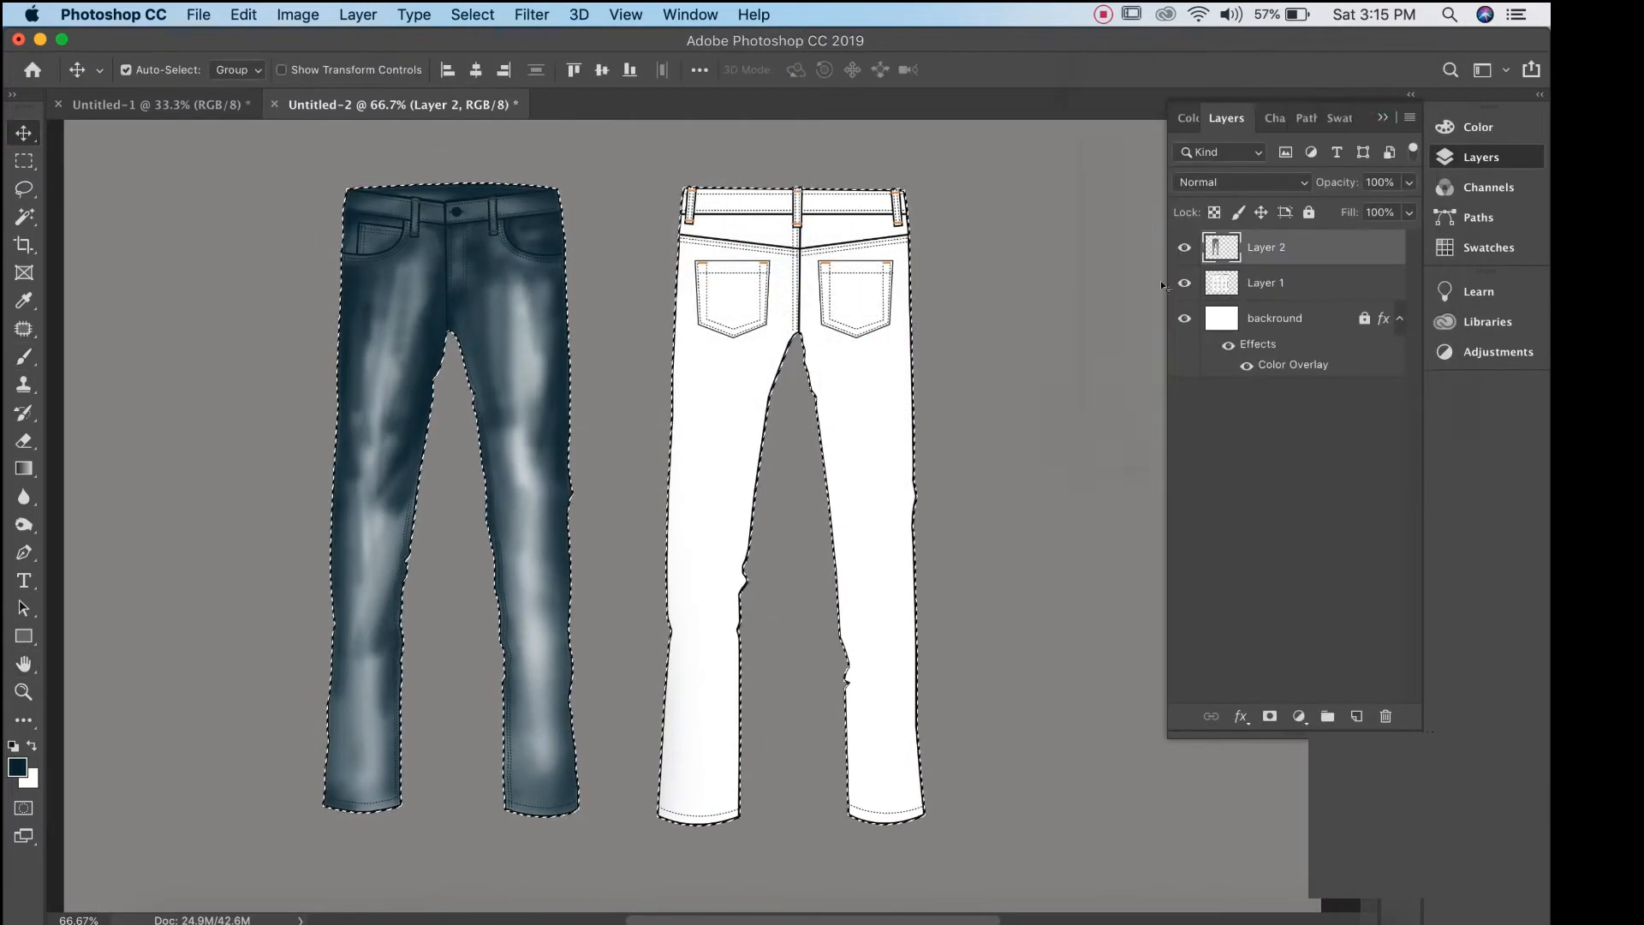
With the jeans selection restored, set brush opacity to 52% and paint narrow dark creases down the inner side of the left-hand front leg.
key("super+d")
key("b")
key("super+equal")
left_click_drag(385, 150, 477, 293)
key("super+shift+d")
left_click(494, 71)
left_click_drag(485, 98, 520, 98)
left_click_drag(428, 479, 425, 430)
key("bracketleft")
key("bracketleft")
key("bracketleft")
key("bracketleft")
key("bracketleft")
key("bracketleft")
key("bracketleft")
key("bracketleft")
key("bracketleft")
mouse_move(396, 527)
left_mouse_down()
mouse_move(342, 583)
mouse_move(366, 612)
mouse_move(323, 818)
left_mouse_up()
Enlarge the brush to 250 px and darken the left-hand thigh and outer seam of the front jeans.
scroll(385, 514, "up", 2)
key("bracketright")
key("bracketright")
key("bracketright")
key("bracketright")
key("bracketright")
key("bracketright")
left_click_drag(390, 342, 263, 561)
left_click_drag(261, 462, 261, 753)
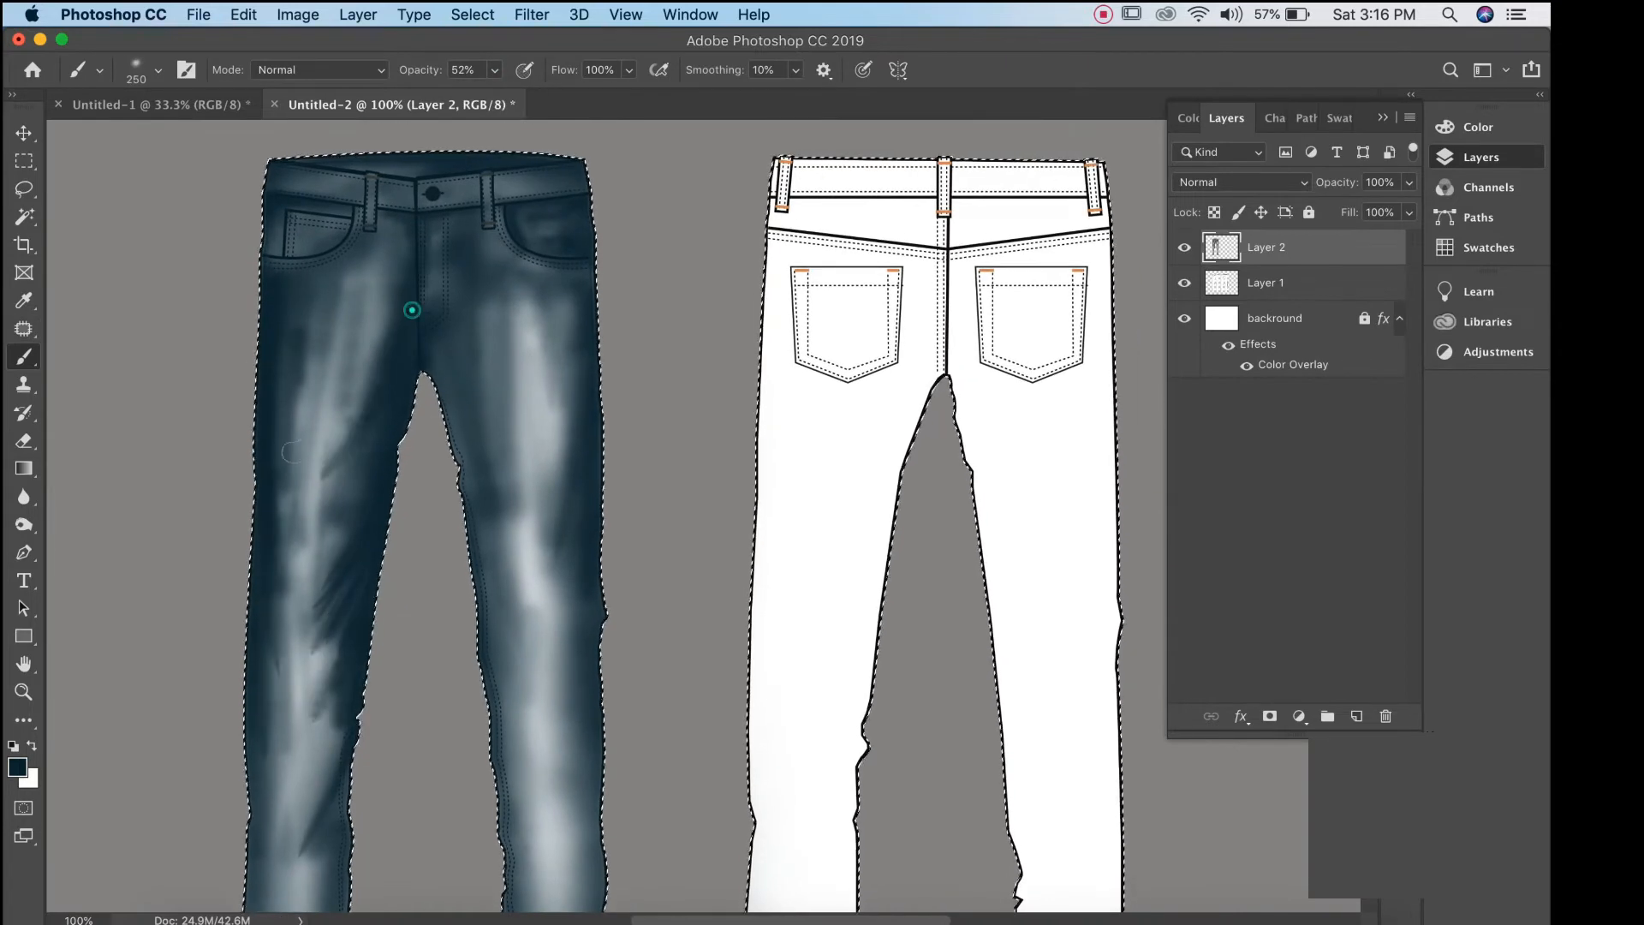
Deepen the shading beside the fly, over the left-hand front pocket and along the waistband.
left_click_drag(395, 218, 377, 281)
left_click_drag(308, 214, 272, 262)
left_click_drag(283, 176, 479, 181)
Set the brush to 150 px and 79% opacity and paint dark diagonal creases on the right-hand front leg below the crotch.
scroll(445, 343, "down", 2)
key("bracketleft")
key("bracketleft")
key("bracketleft")
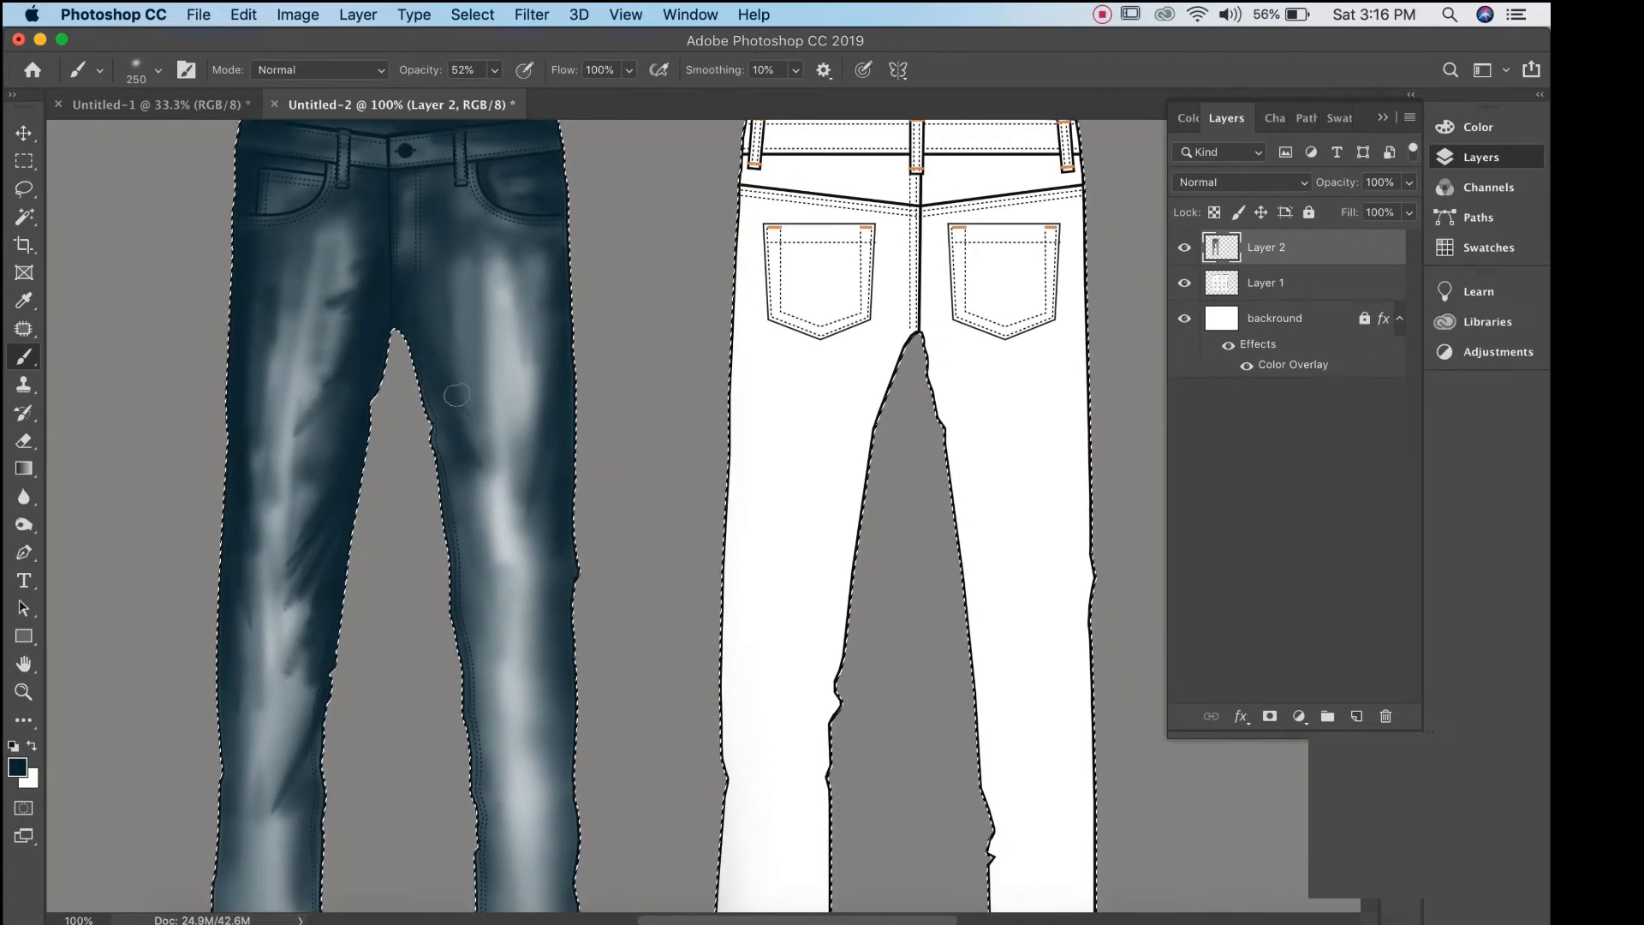
left_click(494, 70)
left_click_drag(505, 98, 540, 97)
left_click_drag(432, 419, 484, 499)
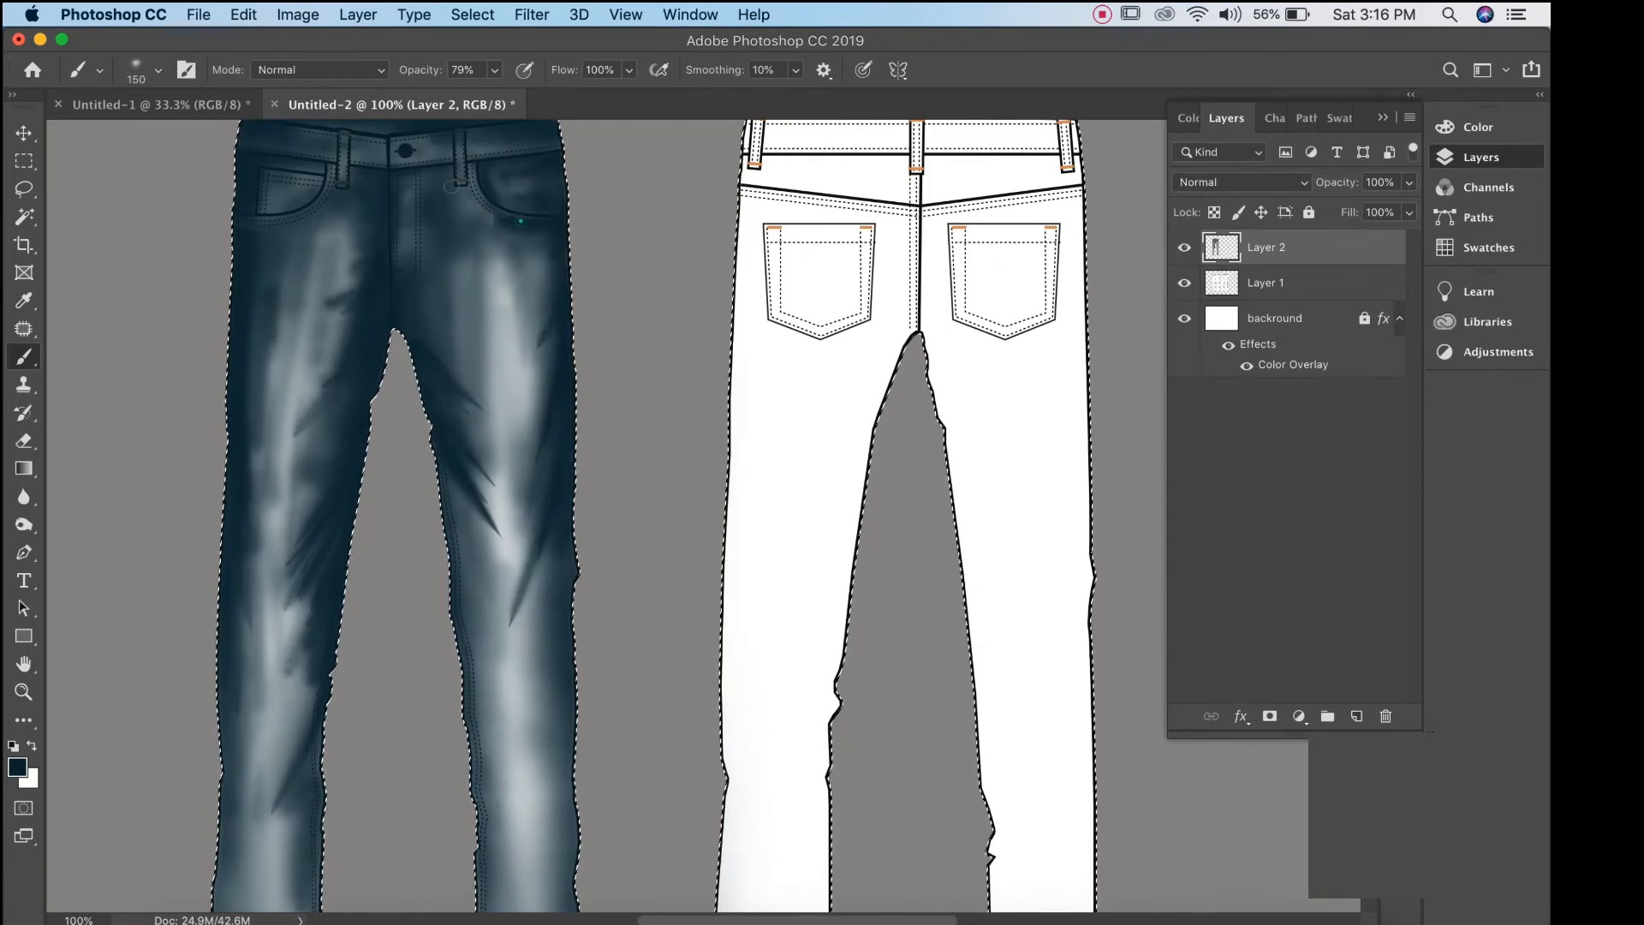
Paint dark creases at the right-hand front leg's outer knee and inner side, and down the left-hand leg's outer edge.
key("super+minus")
left_click_drag(544, 427, 536, 365)
left_click_drag(472, 437, 493, 518)
left_click_drag(319, 513, 331, 628)
Enlarge the brush to 250 px at 67% opacity and darken the sides and hem of the left-hand lower leg.
key("bracketright")
key("bracketright")
key("bracketright")
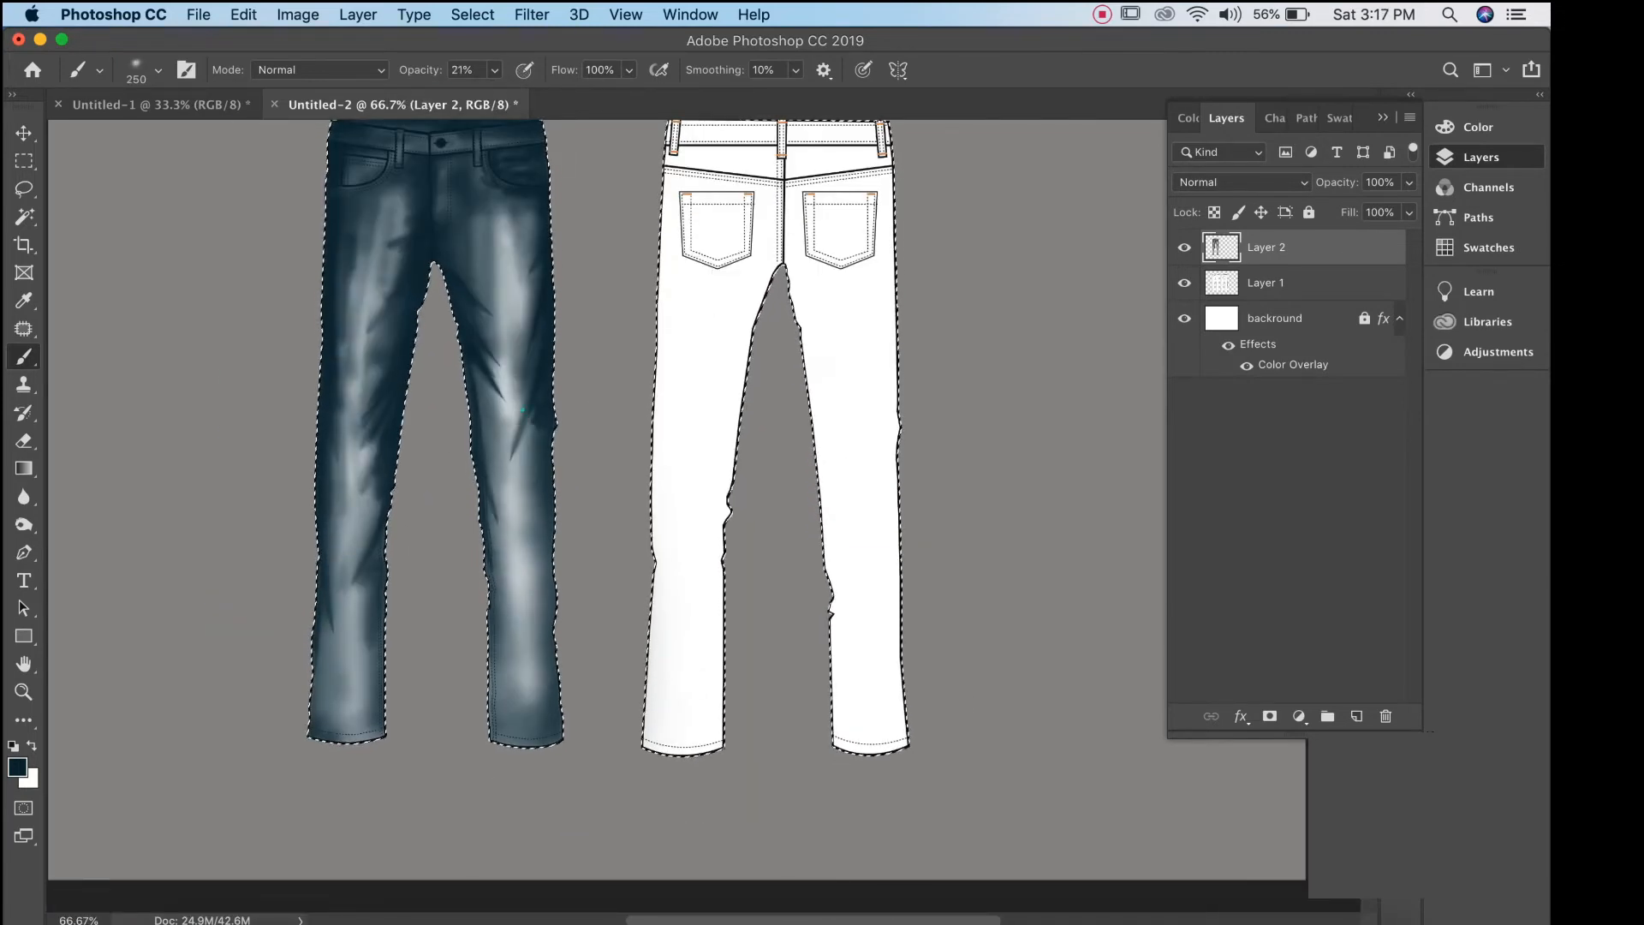
left_click(494, 70)
mouse_move(554, 97)
left_mouse_down()
mouse_move(485, 98)
mouse_move(540, 97)
left_mouse_up()
key("super+plus")
scroll(411, 480, "down", 5)
left_click_drag(413, 273, 404, 577)
mouse_move(313, 582)
left_mouse_down()
mouse_move(326, 377)
mouse_move(334, 587)
left_mouse_up()
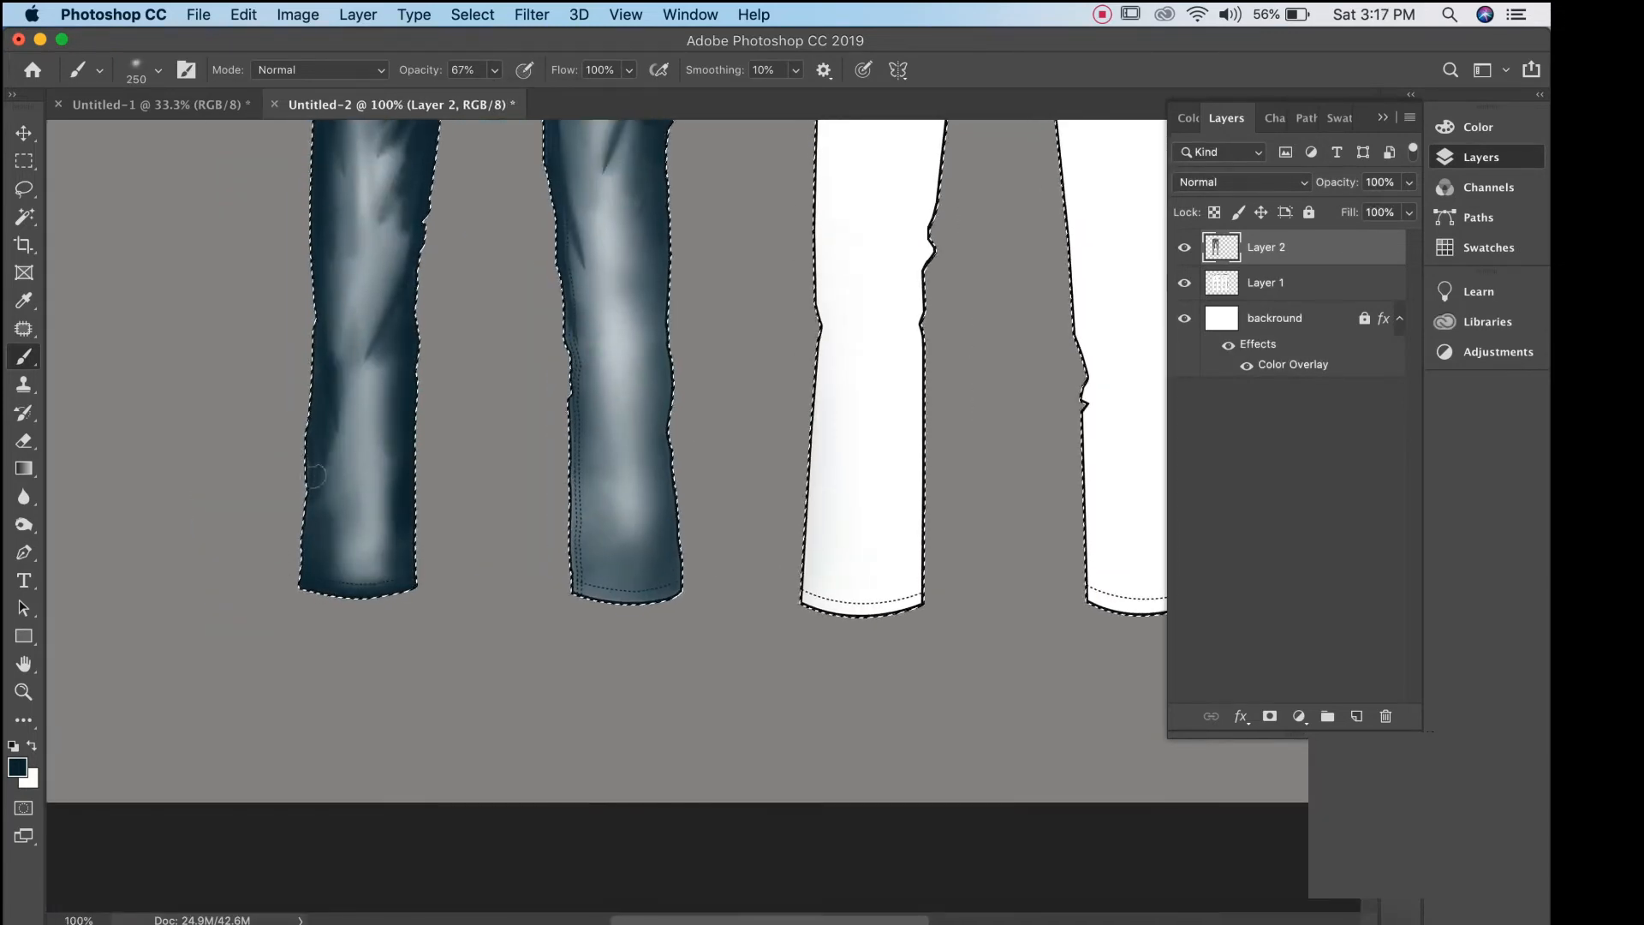
mouse_move(353, 396)
left_mouse_down()
mouse_move(316, 546)
mouse_move(334, 584)
left_mouse_up()
Enlarge the brush to 1000 px and deepen the shading on the right-hand leg and along the left-hand leg's outer seam.
key("bracketright")
key("bracketright")
key("bracketright")
key("bracketright")
key("bracketright")
key("bracketright")
key("bracketright")
key("bracketright")
left_click_drag(638, 514, 668, 282)
key("super+minus")
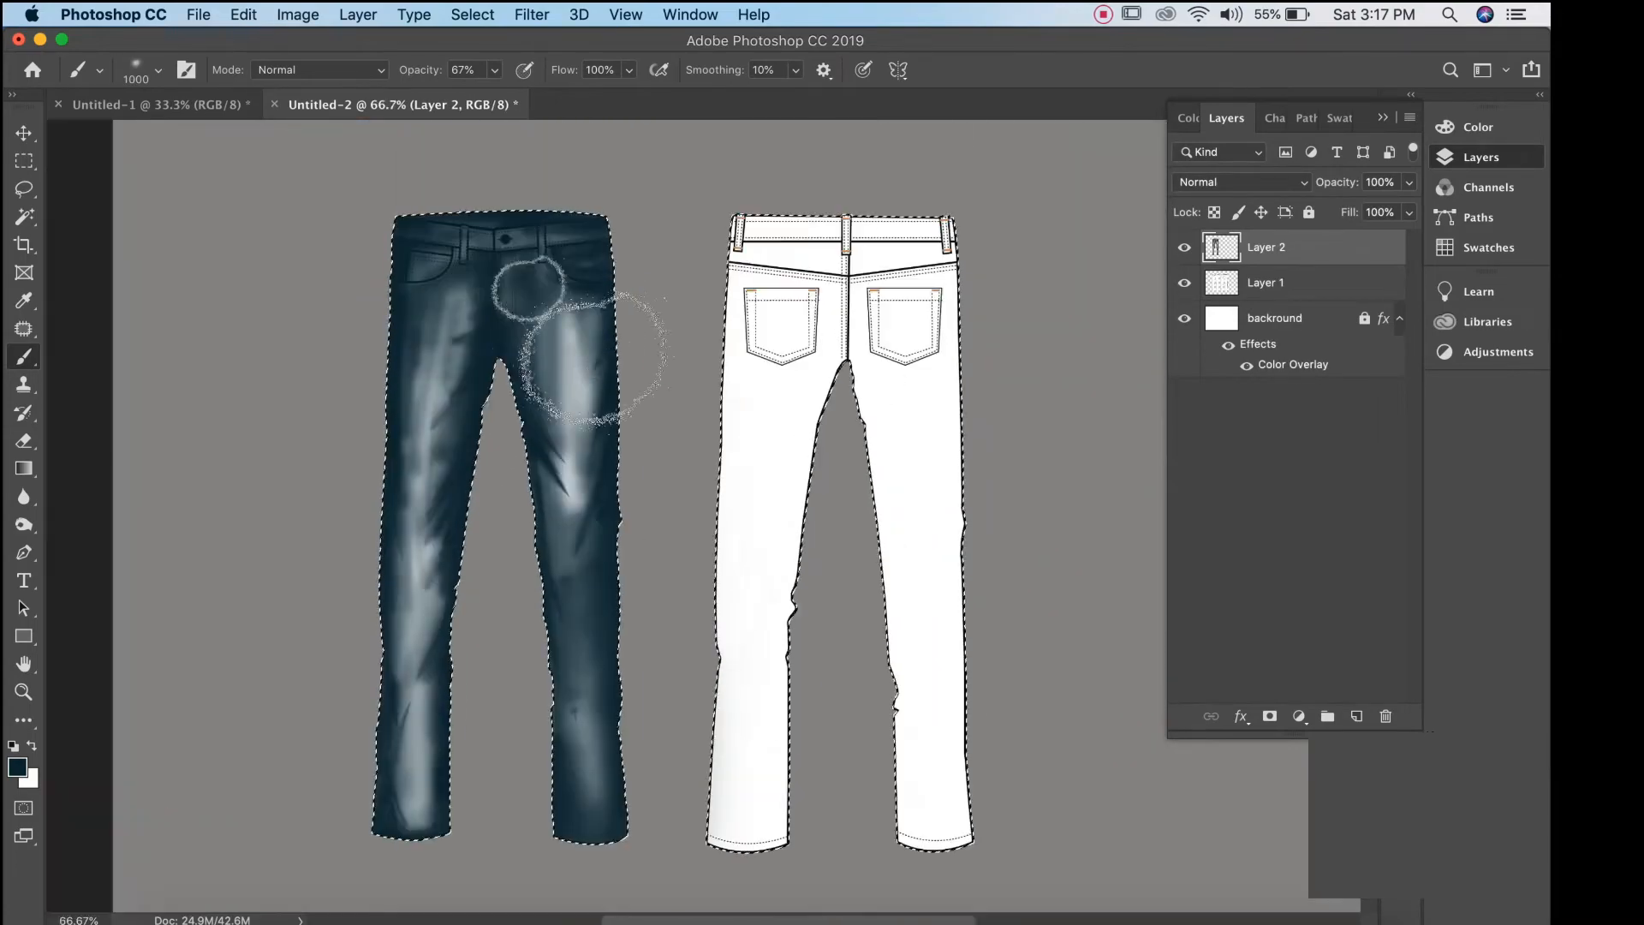
mouse_move(394, 313)
left_mouse_down()
mouse_move(359, 531)
mouse_move(385, 771)
left_mouse_up()
left_click_drag(569, 317, 569, 445)
Save the document to the Desktop in Photoshop format as Denim.psd.
scroll(671, 543, "down", 1)
left_click(23, 135)
key("super+s")
type("Denim")
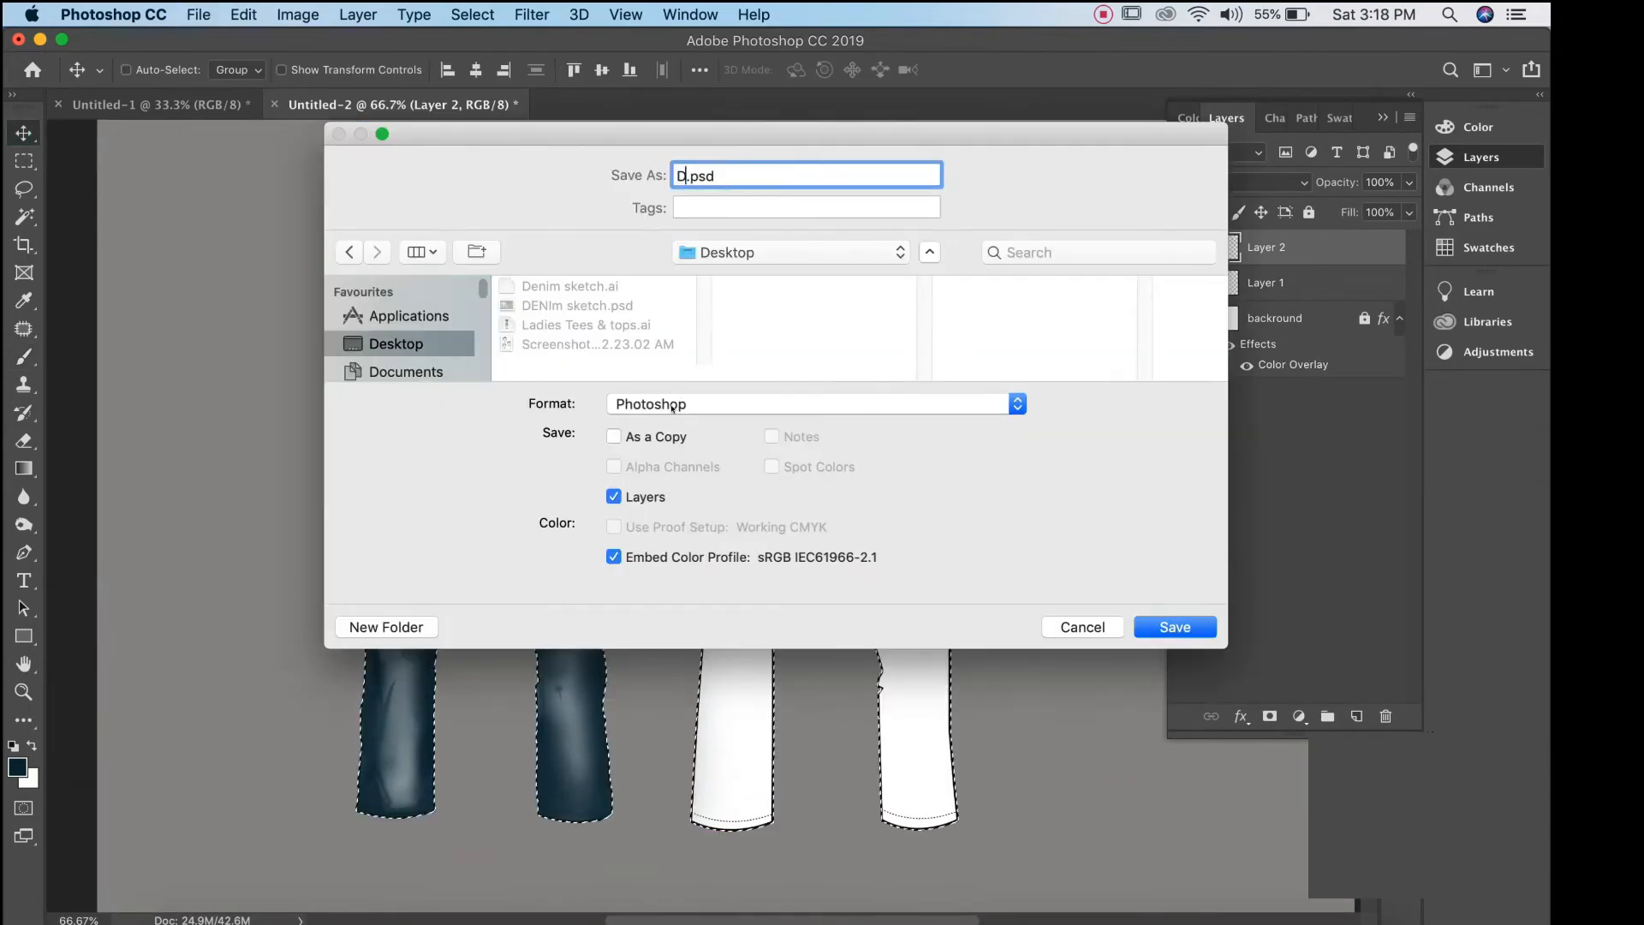
key("Return")
Examine the painted waistband, pockets and fly of the front jeans up close with the Brush tool active.
left_click(23, 357)
key("super+plus")
key("super+plus")
scroll(491, 342, "up", 3)
key("super+plus")
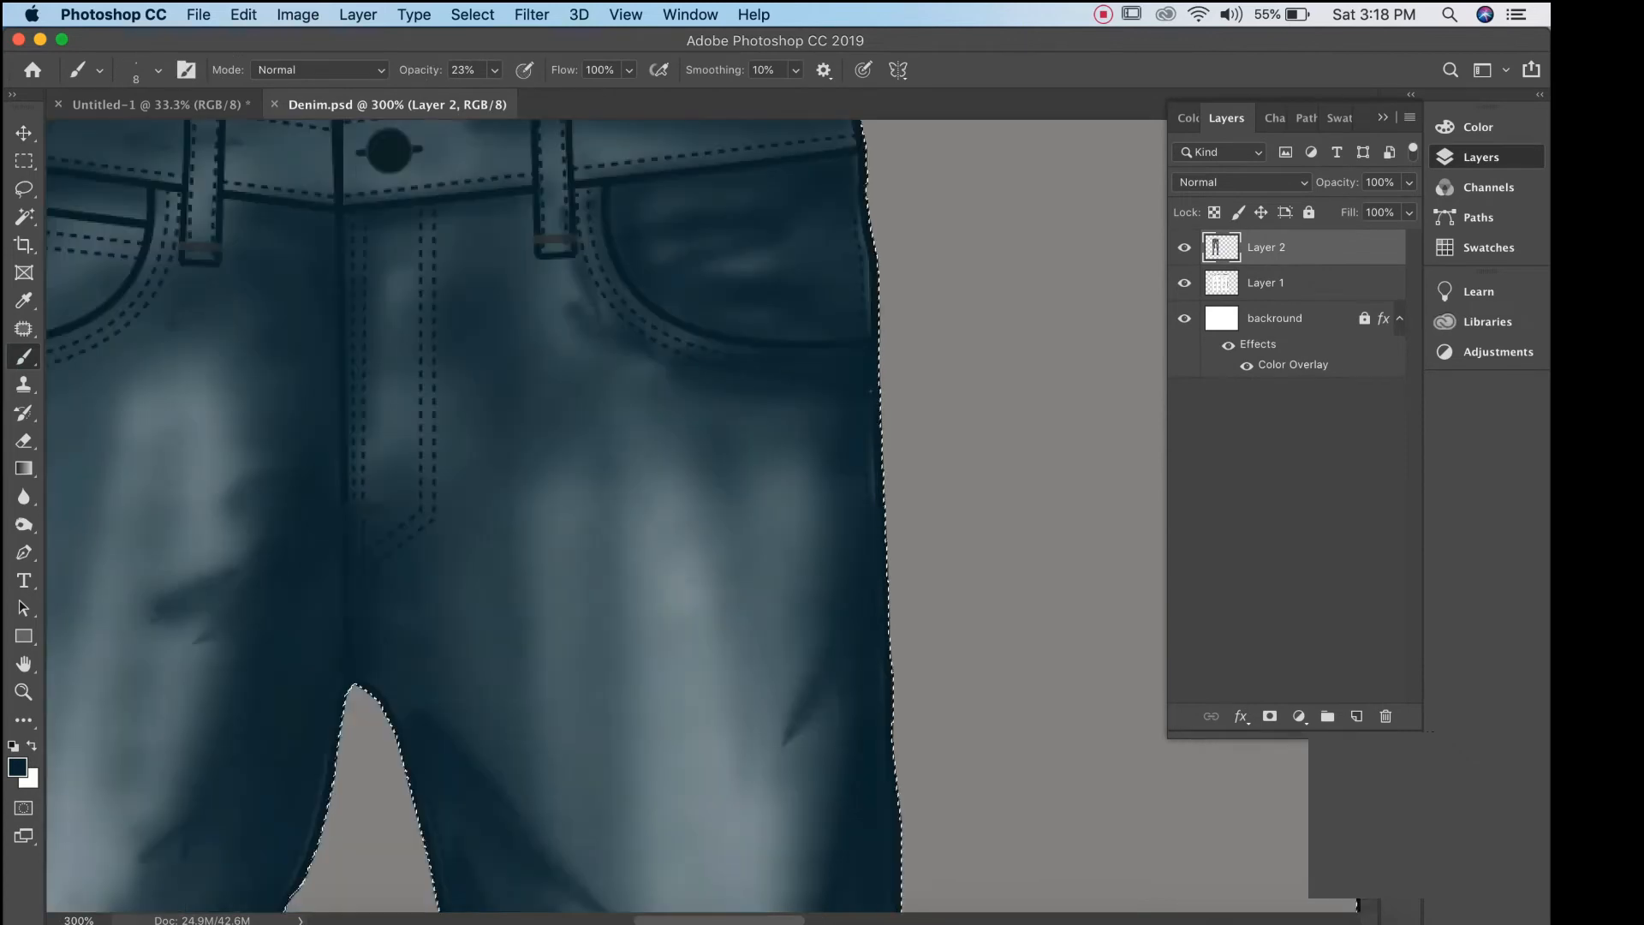
key("super+minus")
key("super+minus")
key("super+minus")
Rename the painted shading layer BRUSH and add a new layer above it named DAMAGE.
double_click(1266, 247)
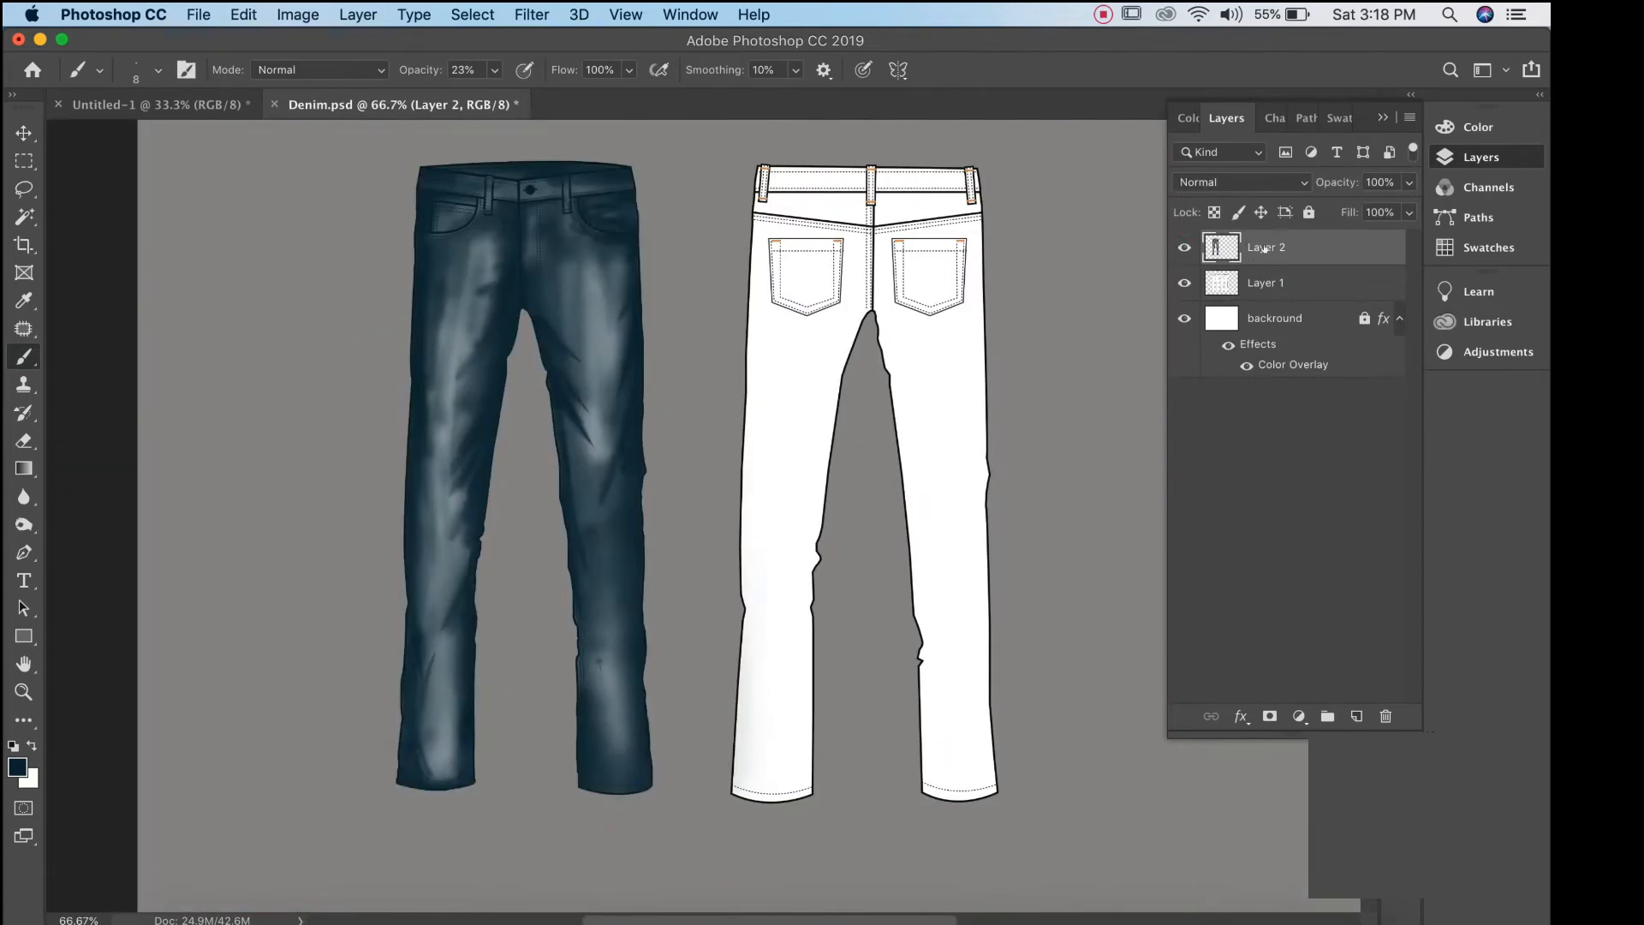
type("BRUS")
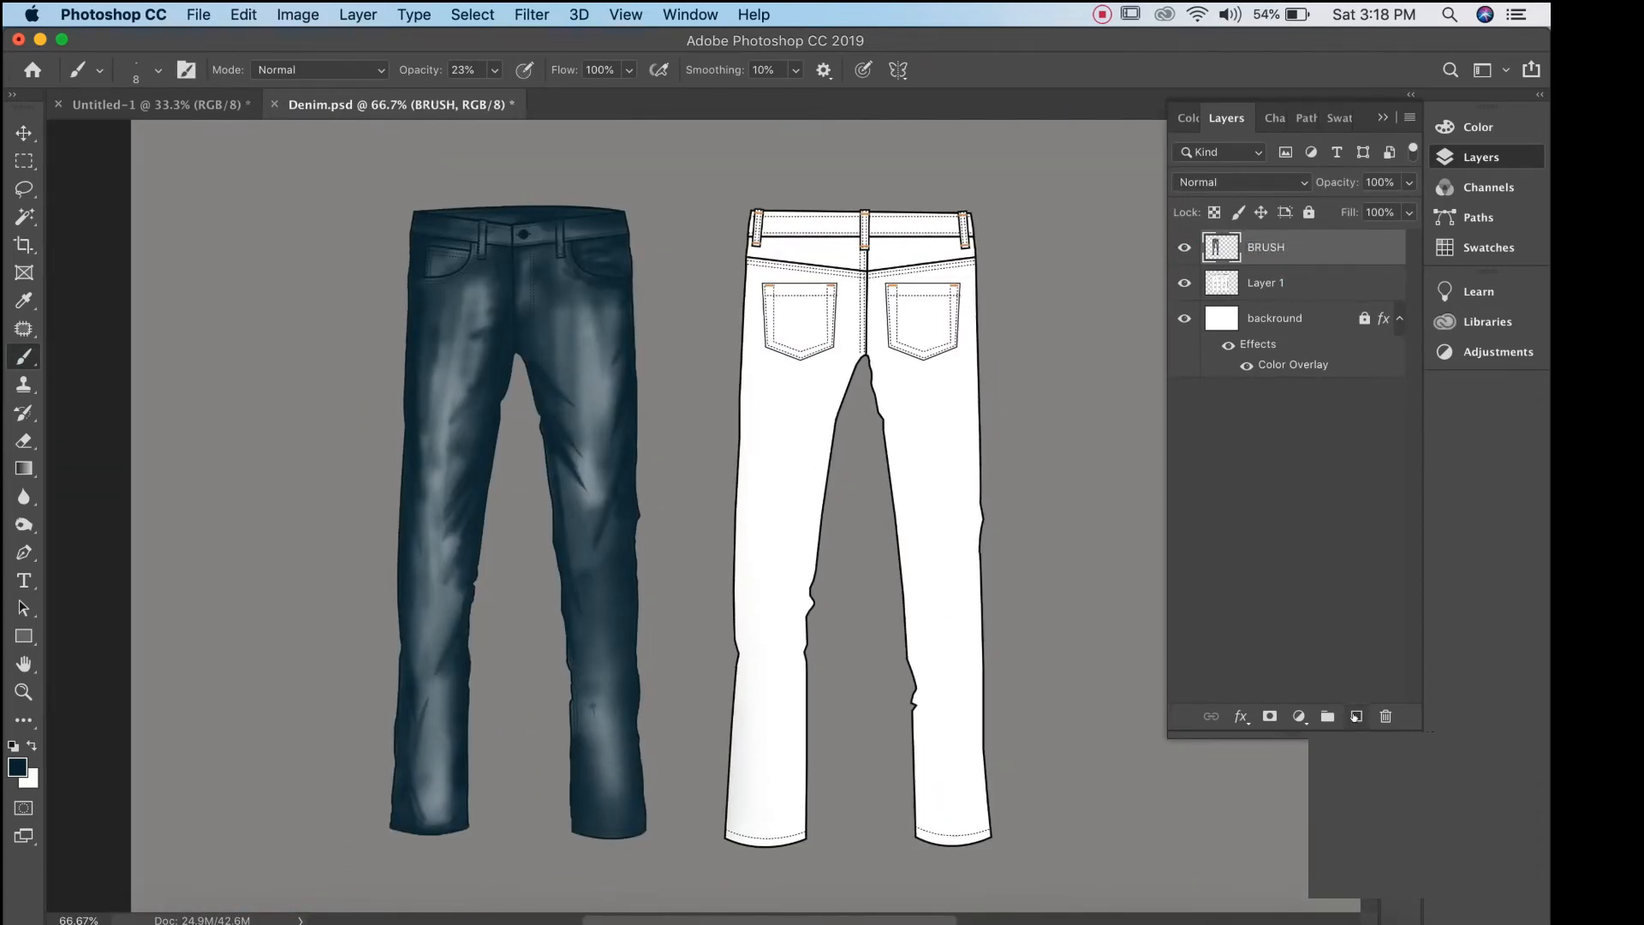
key("super+shift+alt+n")
double_click(1266, 248)
type("DAMAGE")
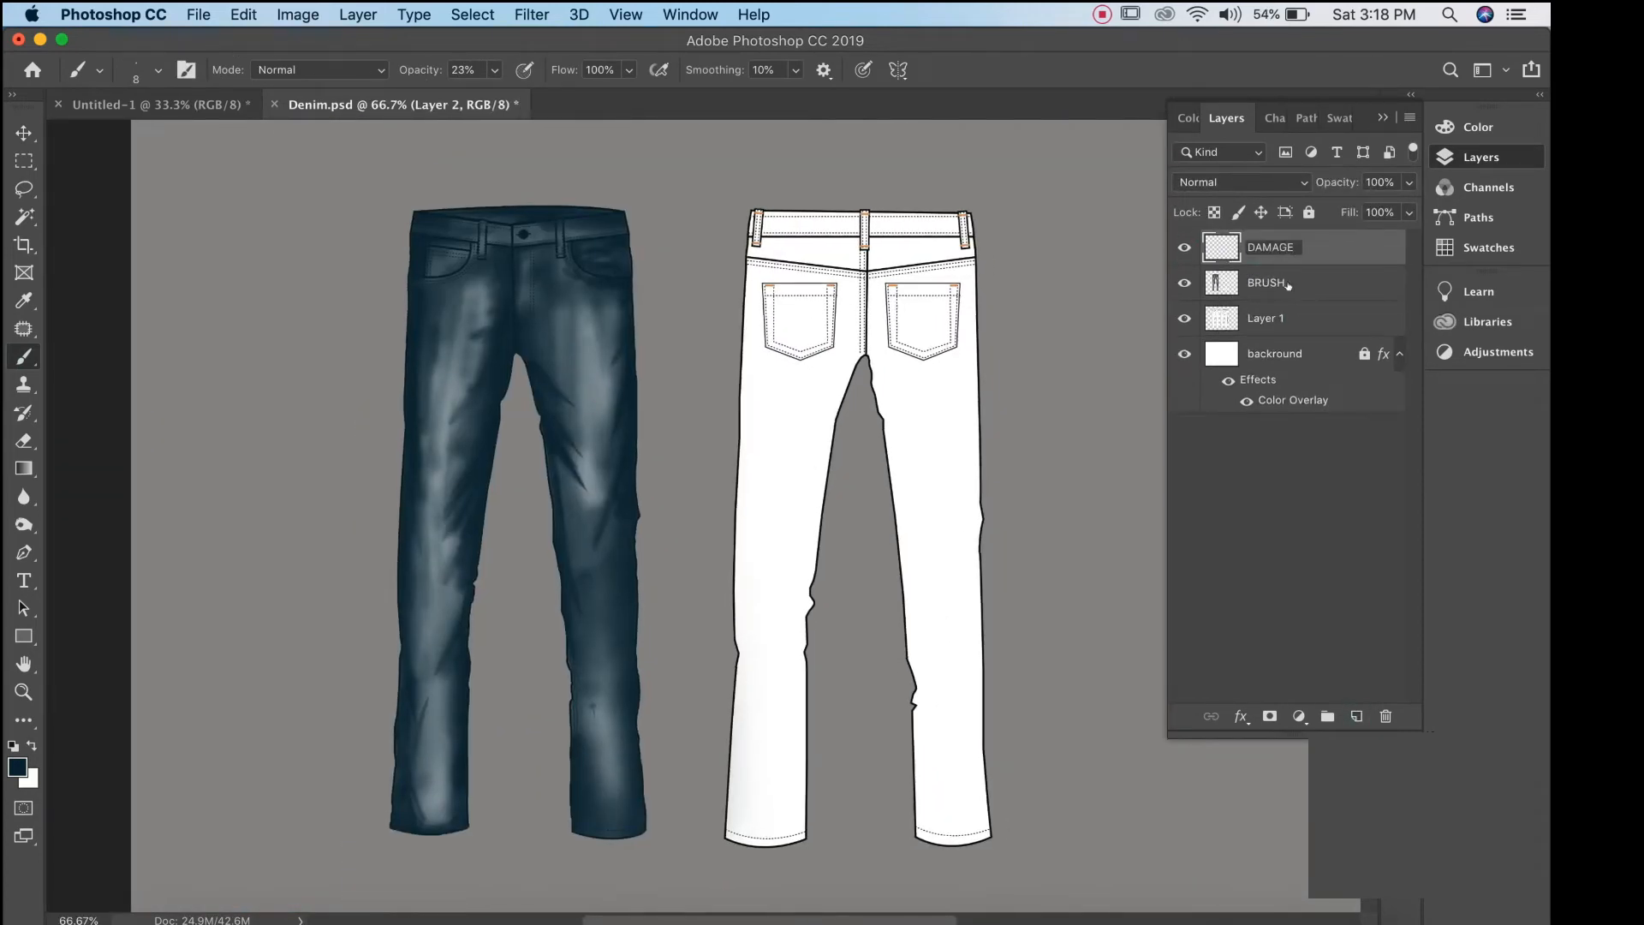
key("Return")
Load the BRUSH layer's outline as a selection and set the foreground colour to light grey d2d4d5.
left_click(1221, 282, "super")
key("super+plus")
key("super+plus")
left_click(17, 766)
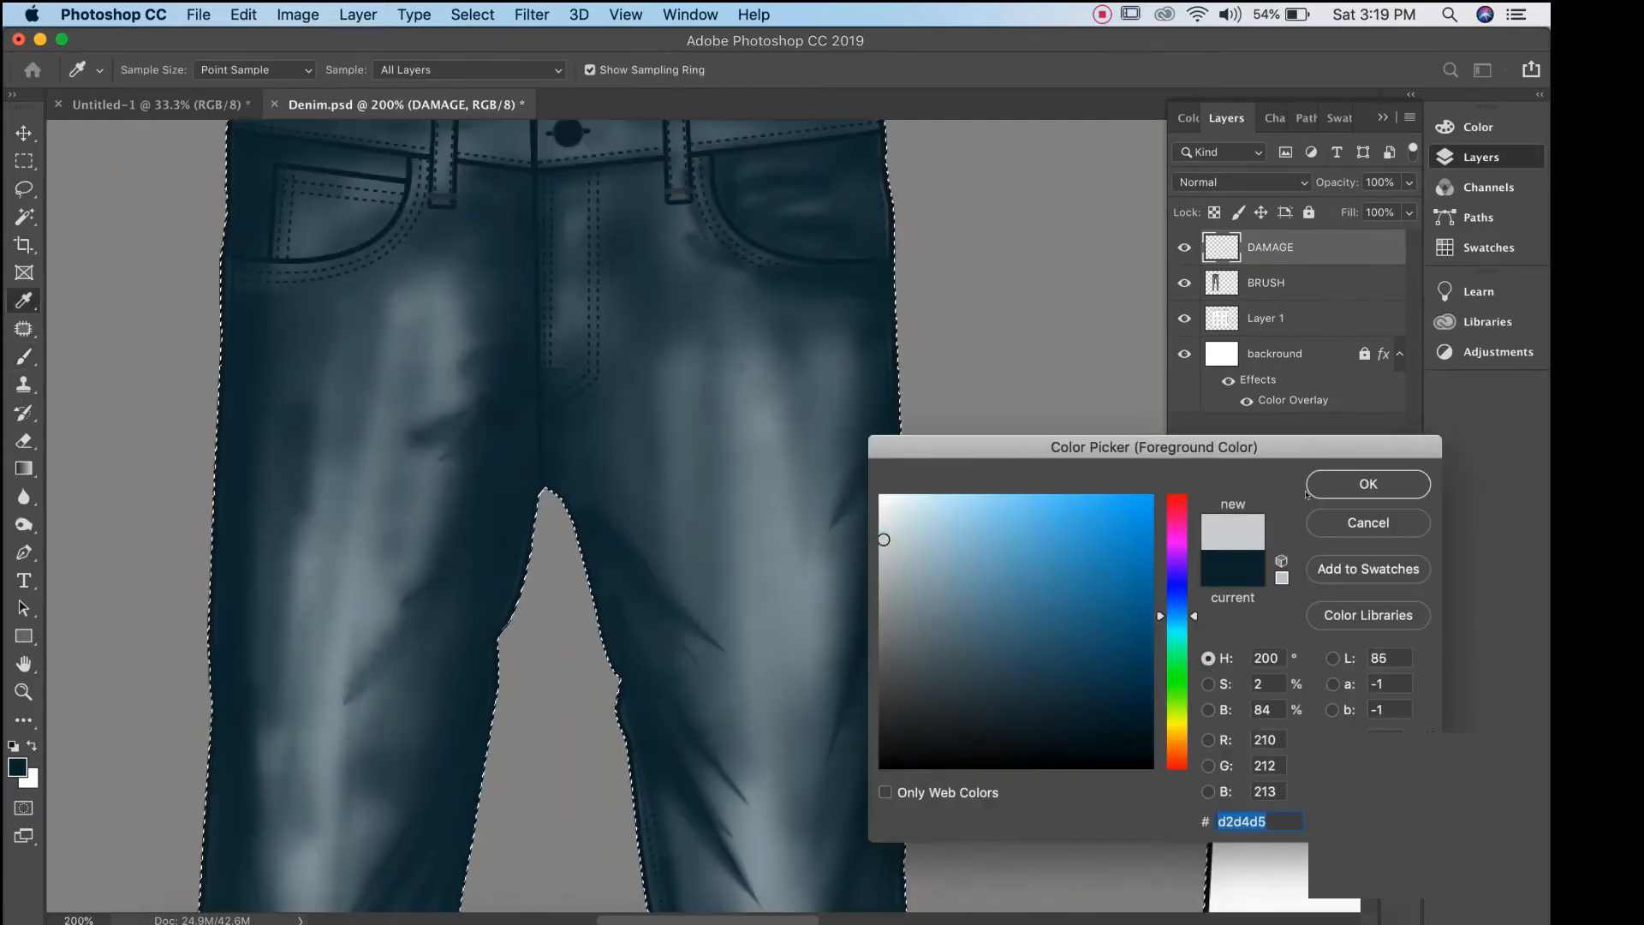
left_click(1308, 492)
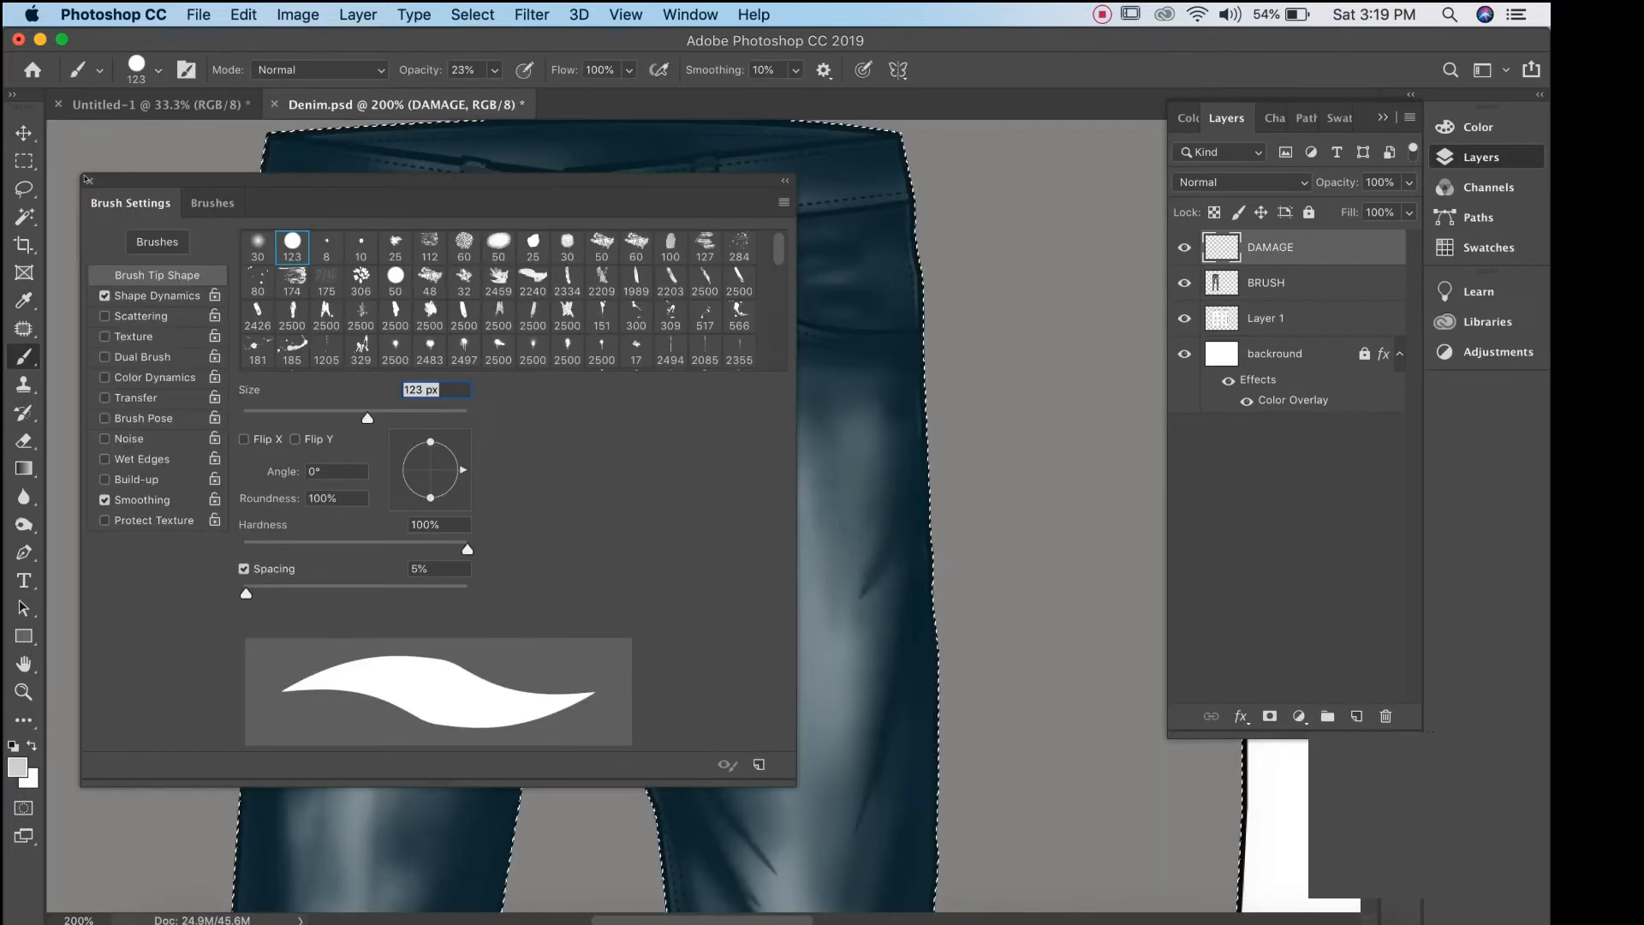
Use a hard round brush with 100% hardness, reduced to 1 px and set to 61% opacity.
key("F5")
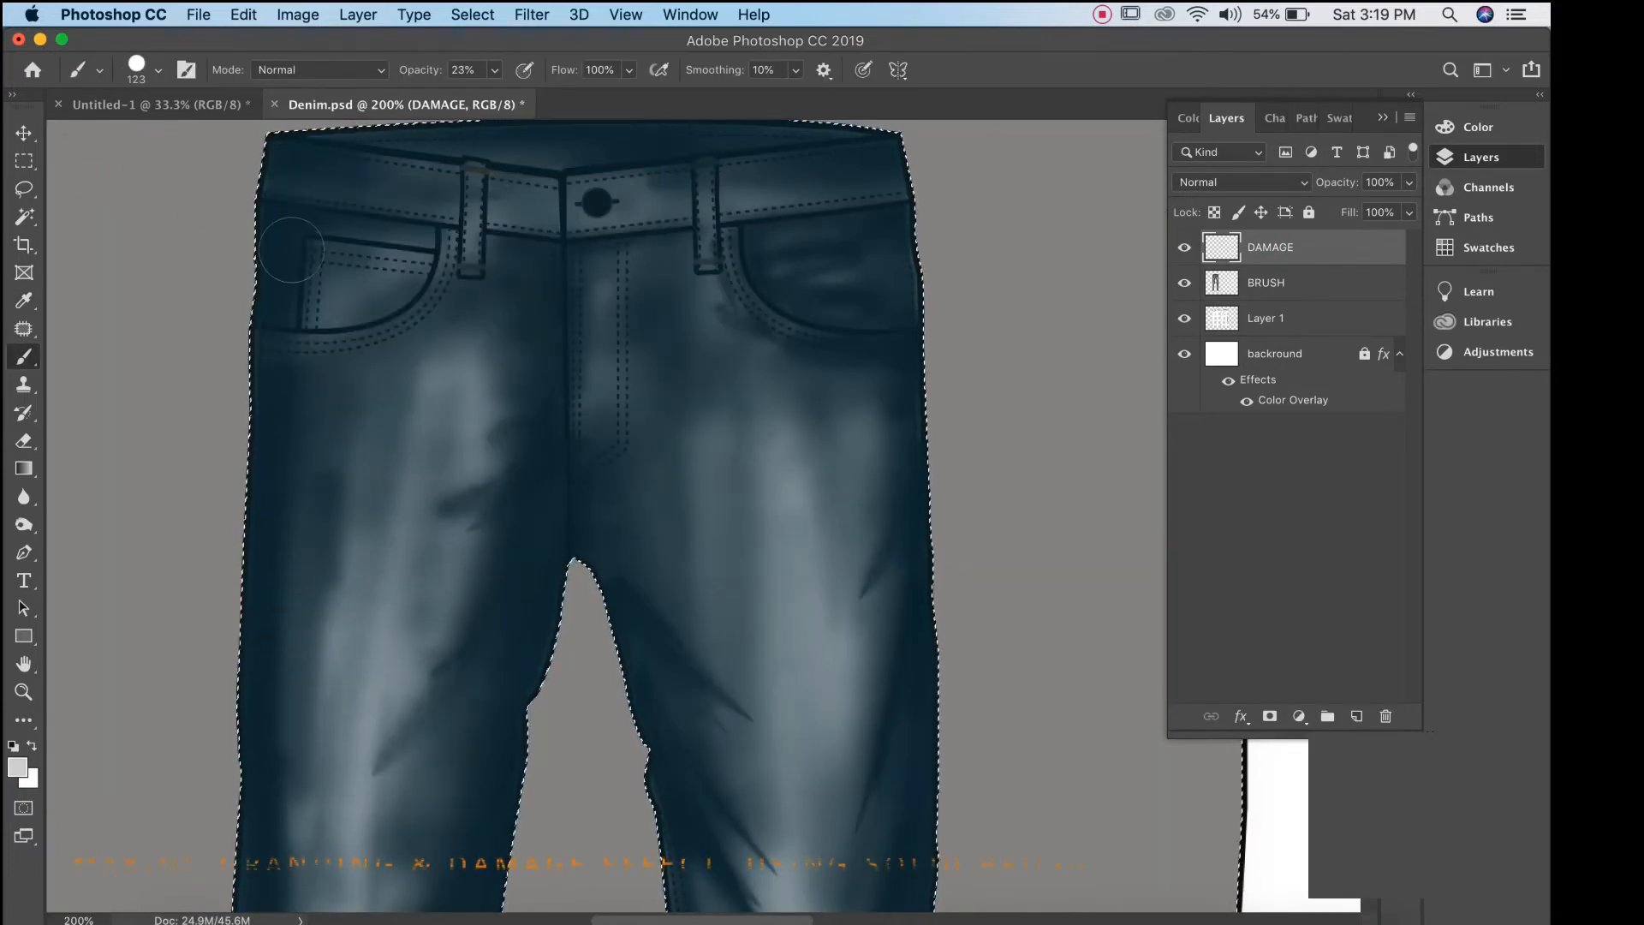
key("bracketleft")
key("bracketleft")
key("bracketleft")
key("bracketleft")
key("bracketleft")
key("bracketleft")
key("bracketleft")
key("bracketleft")
key("bracketleft")
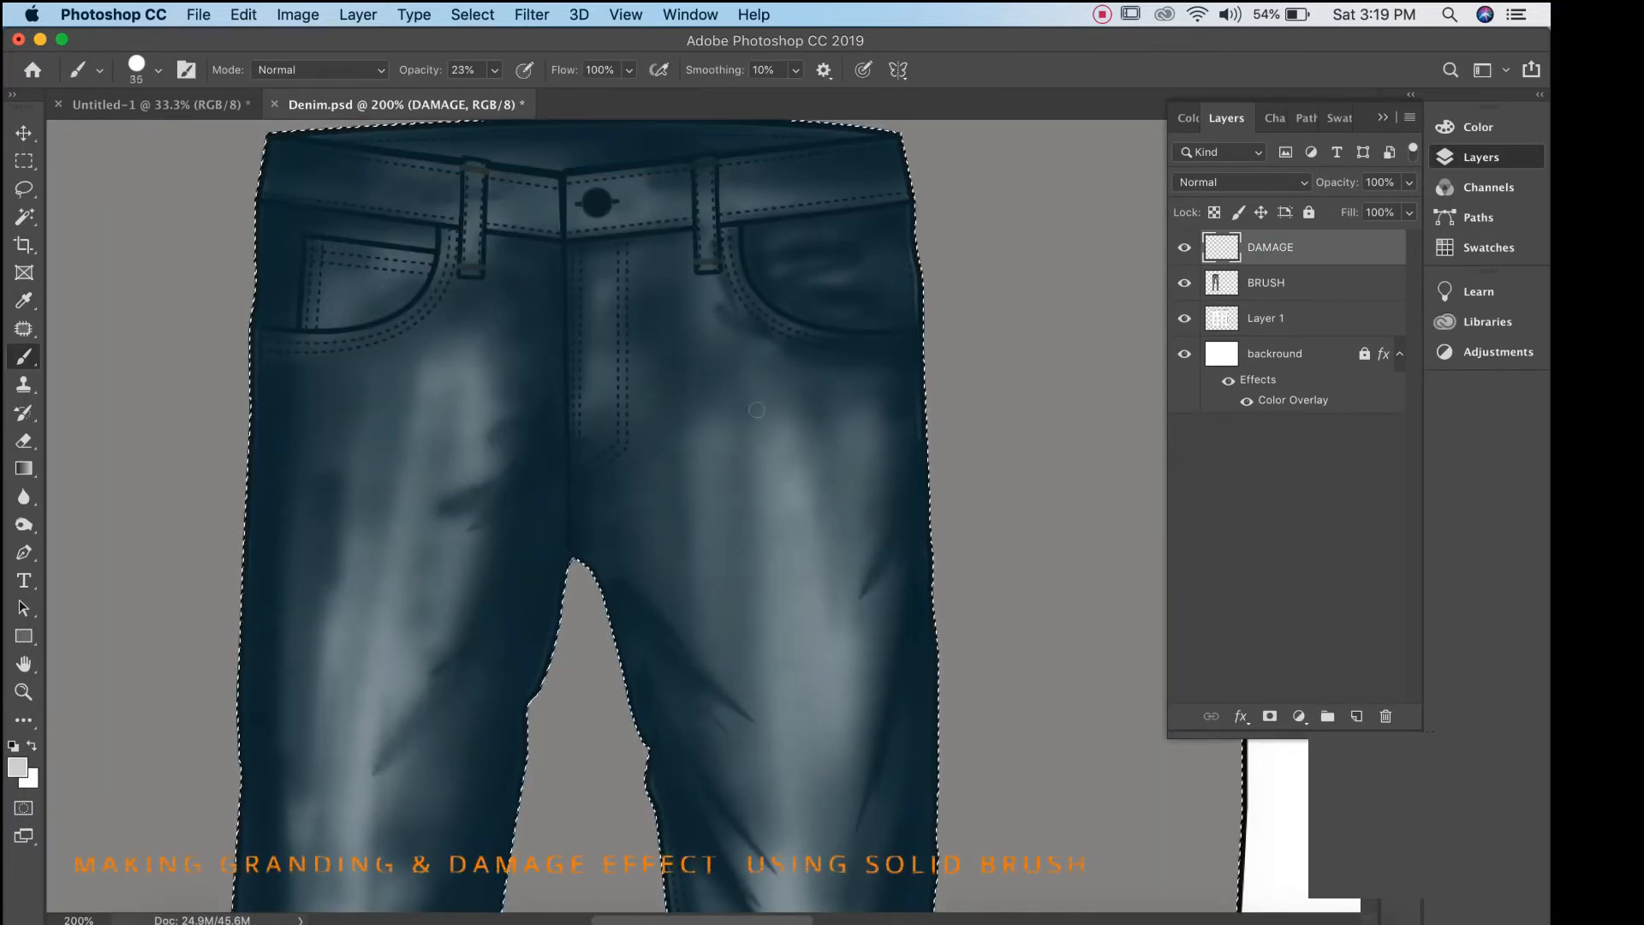
key("bracketleft")
key("bracketleft")
key("bracketleft")
key("bracketleft")
key("bracketleft")
key("bracketleft")
key("bracketleft")
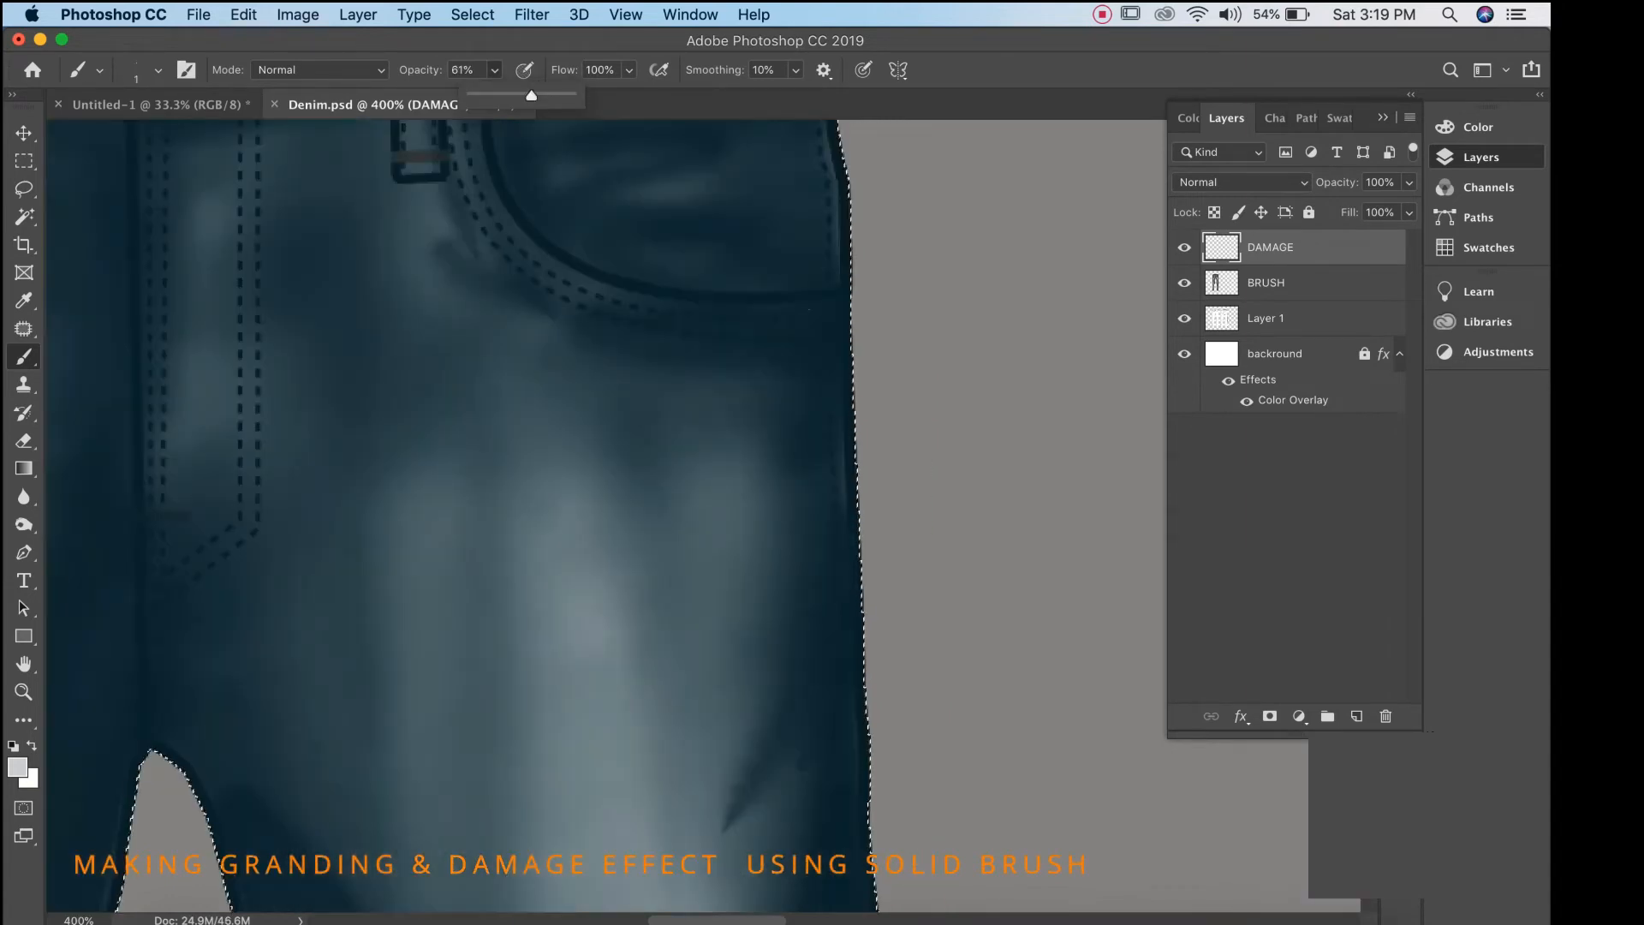
Paint a patch of fine horizontal frayed threads below the right-hand front pocket with a 2 px brush, raising opacity to 71%.
left_click(833, 368)
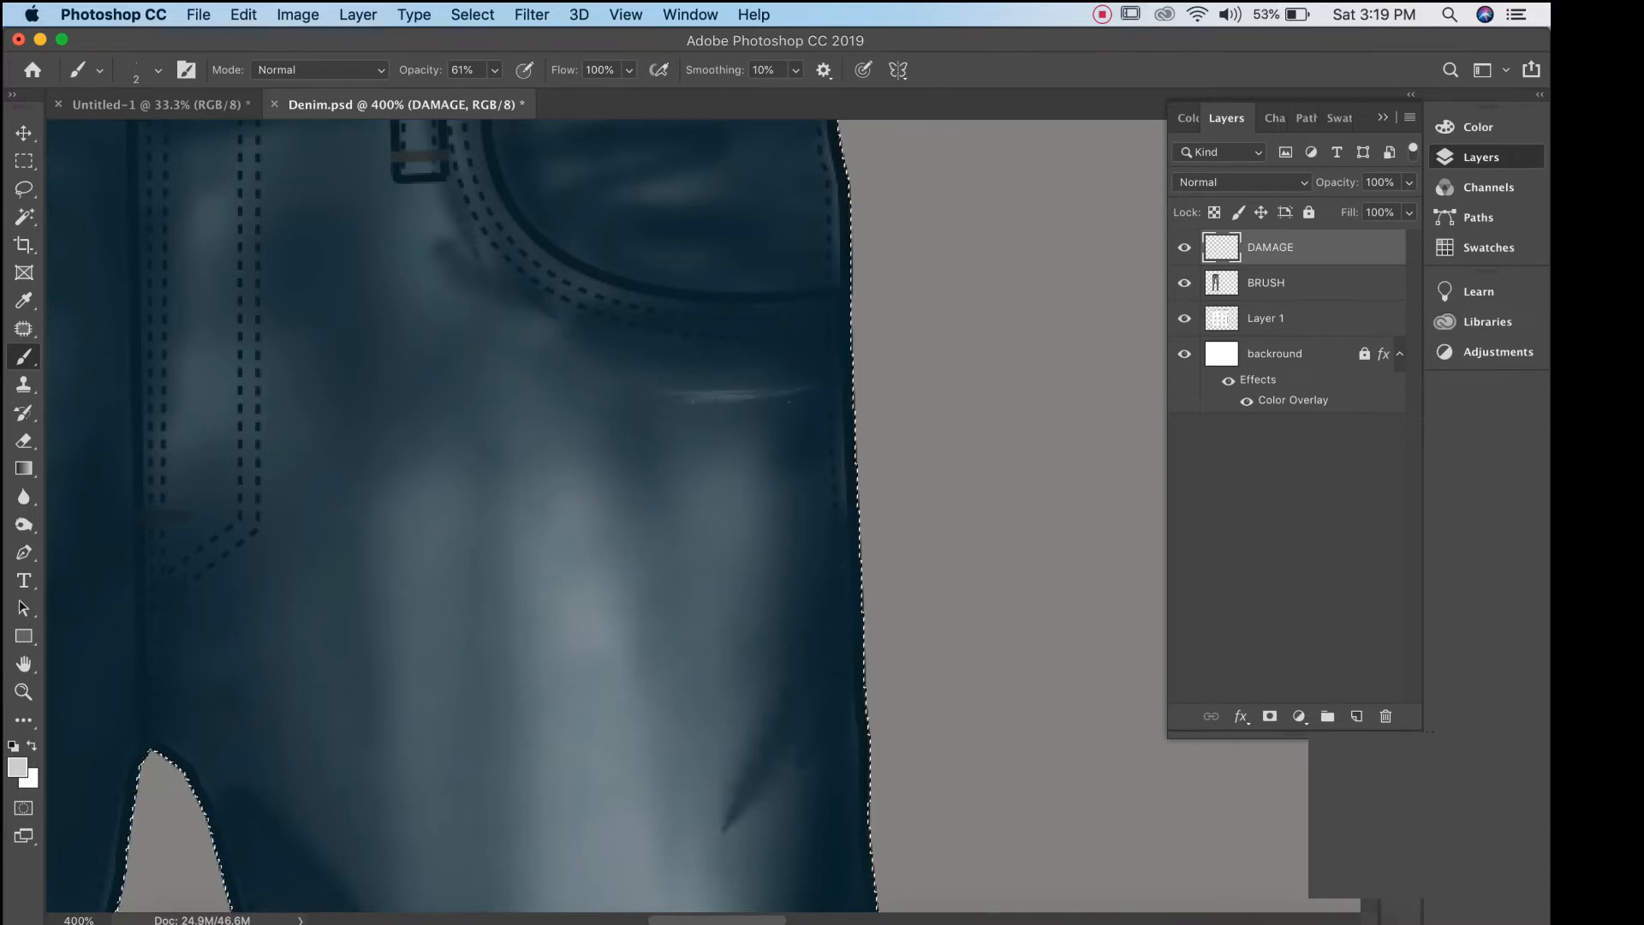
left_click_drag(677, 393, 822, 380)
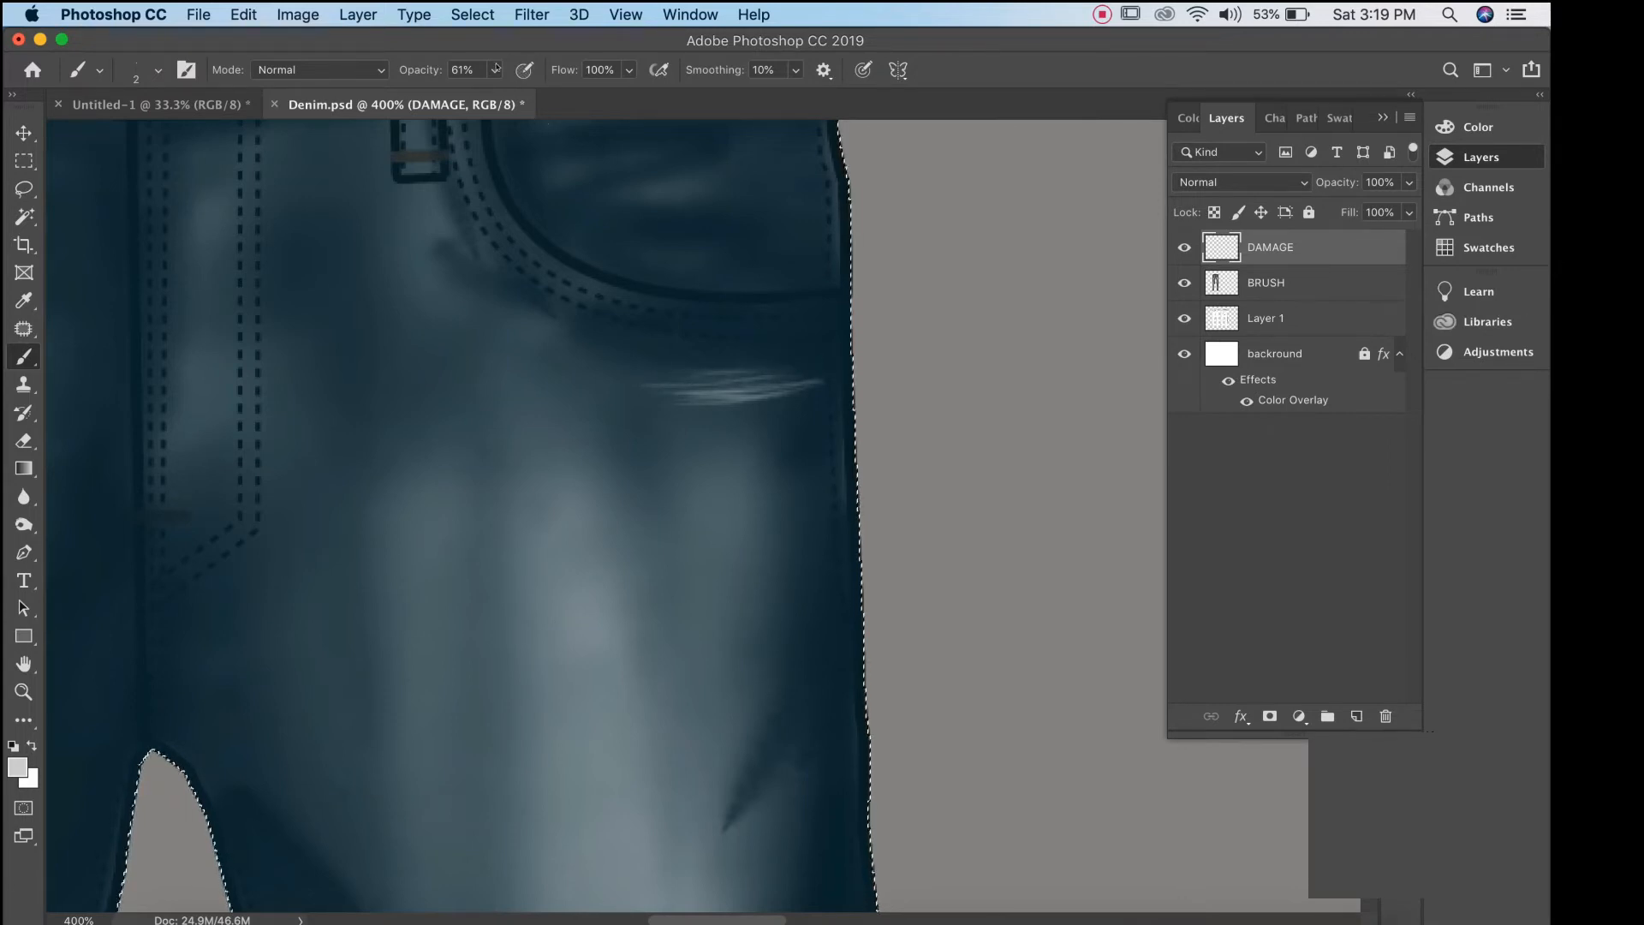
left_click(494, 70)
left_click_drag(493, 95, 503, 95)
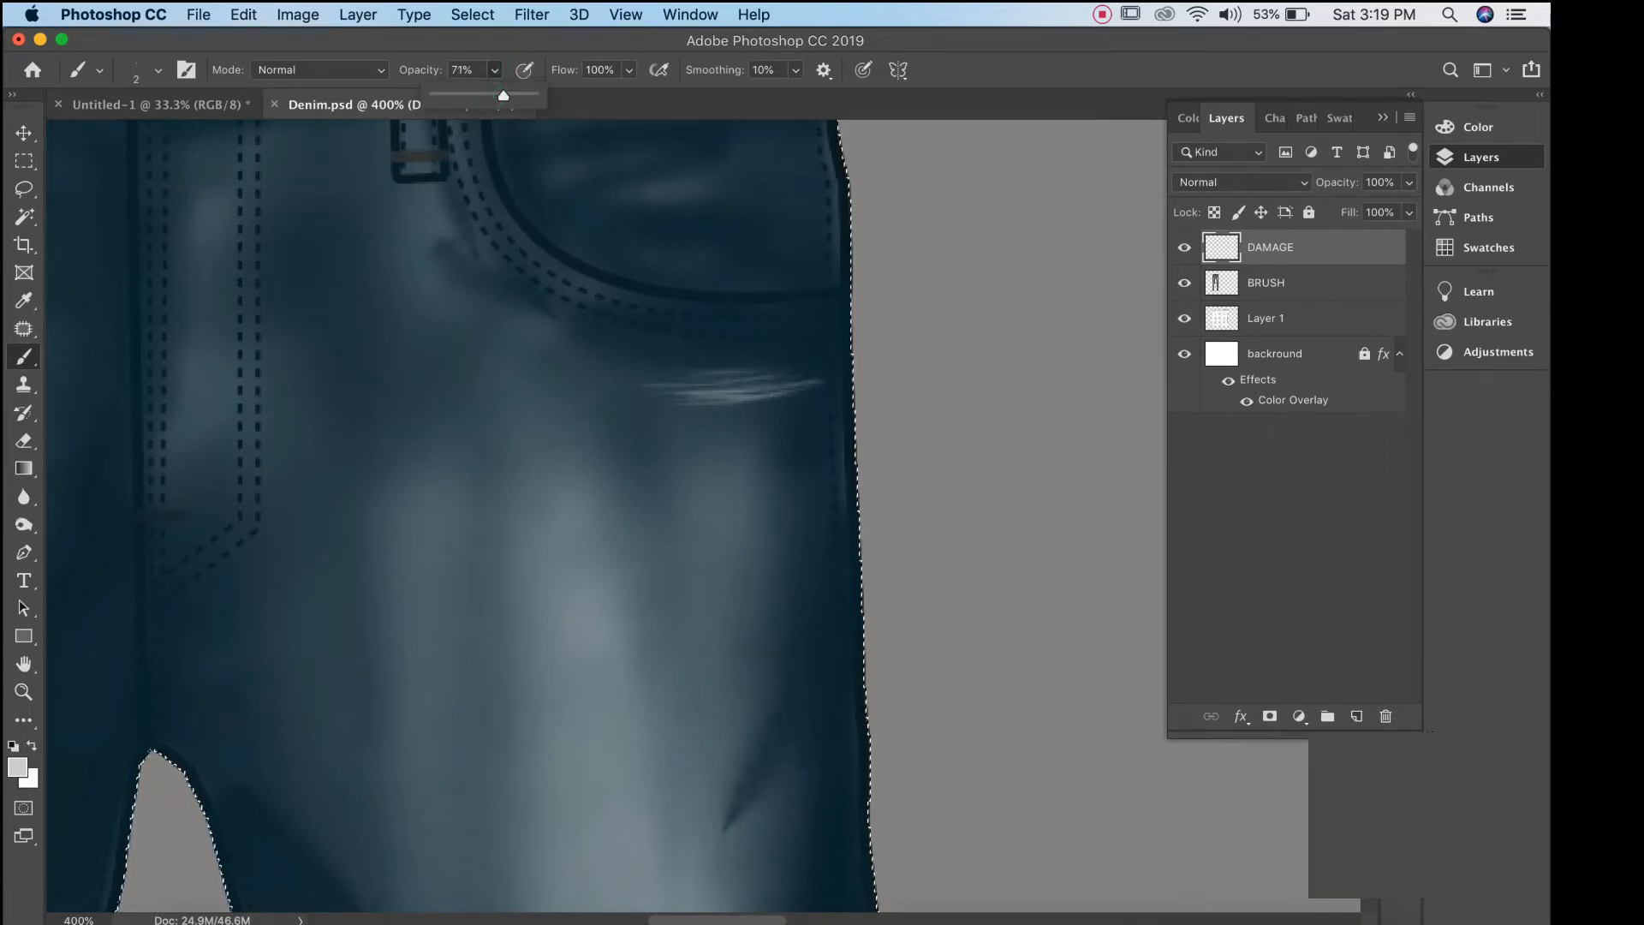
left_click(706, 416)
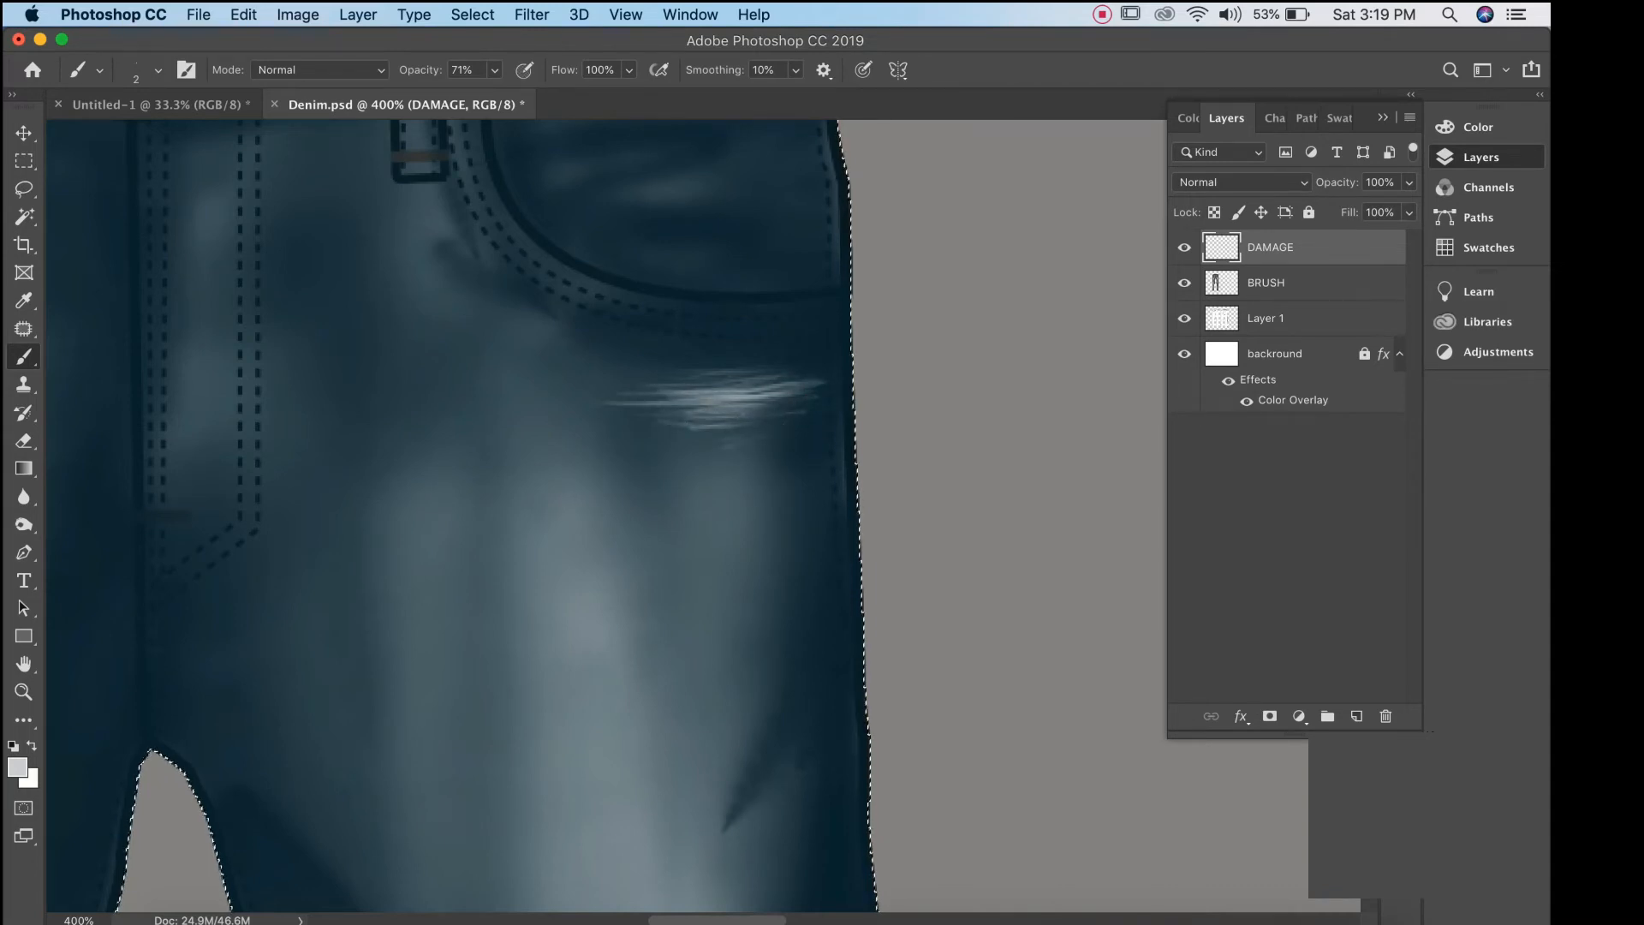
left_click(652, 422)
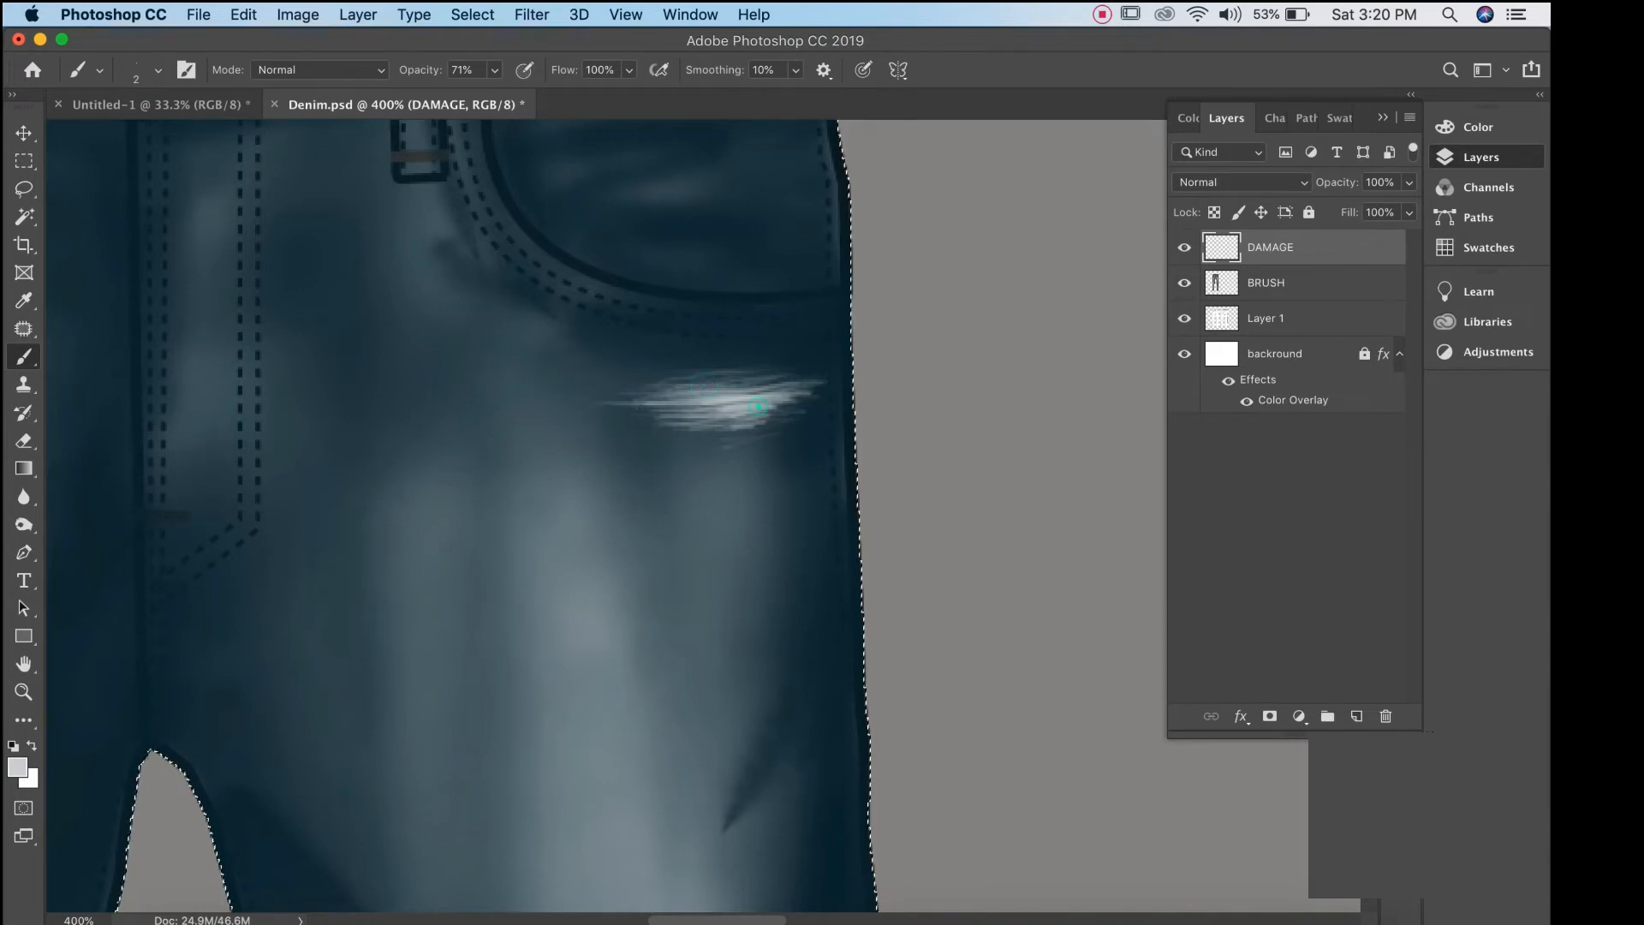
Paint light worn strokes on the waistband's lower seam, the right-hand pocket's curved edge and inside the pocket.
left_click_drag(745, 239, 777, 422)
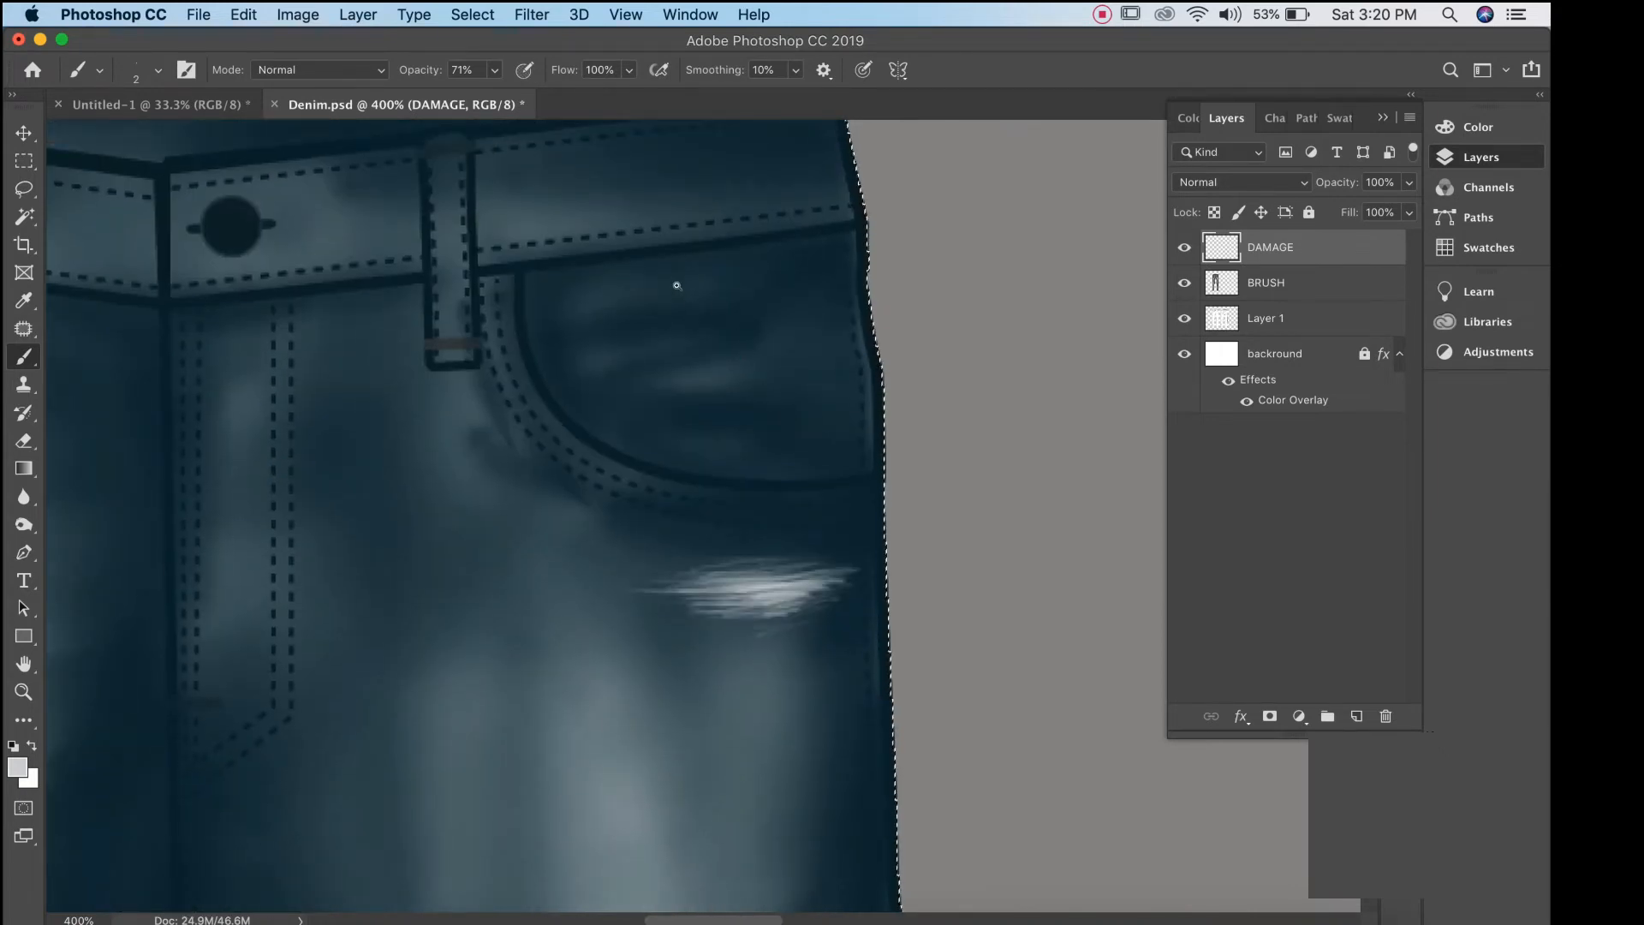
left_click(695, 288, "super")
left_click_drag(670, 408, 648, 529)
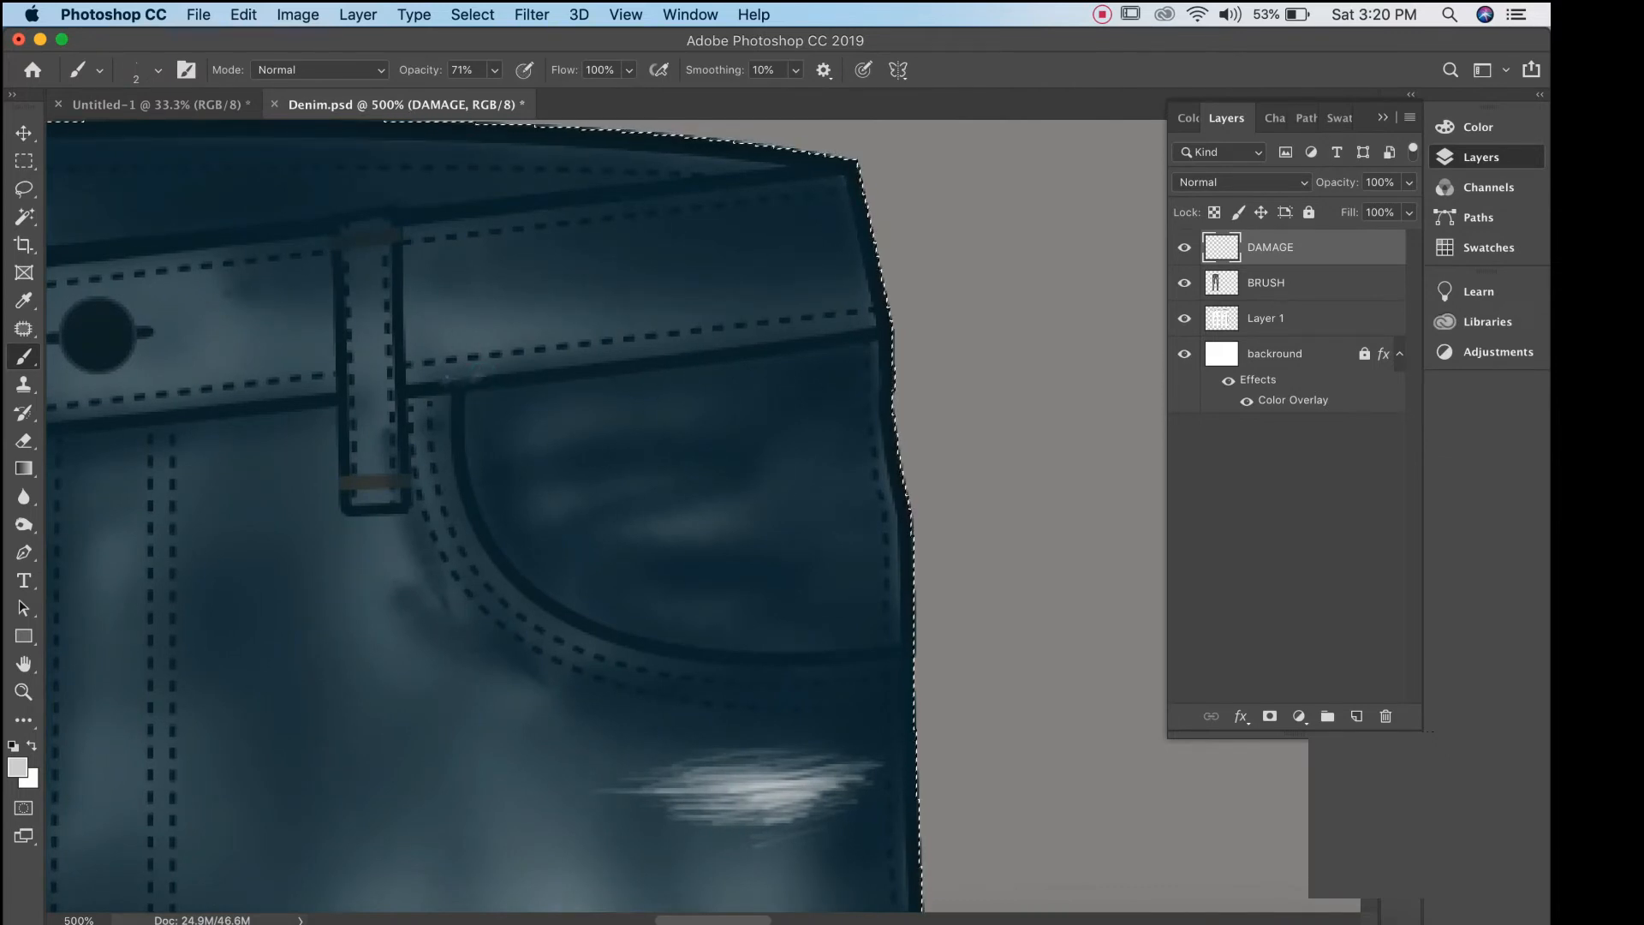
left_click_drag(488, 375, 450, 377)
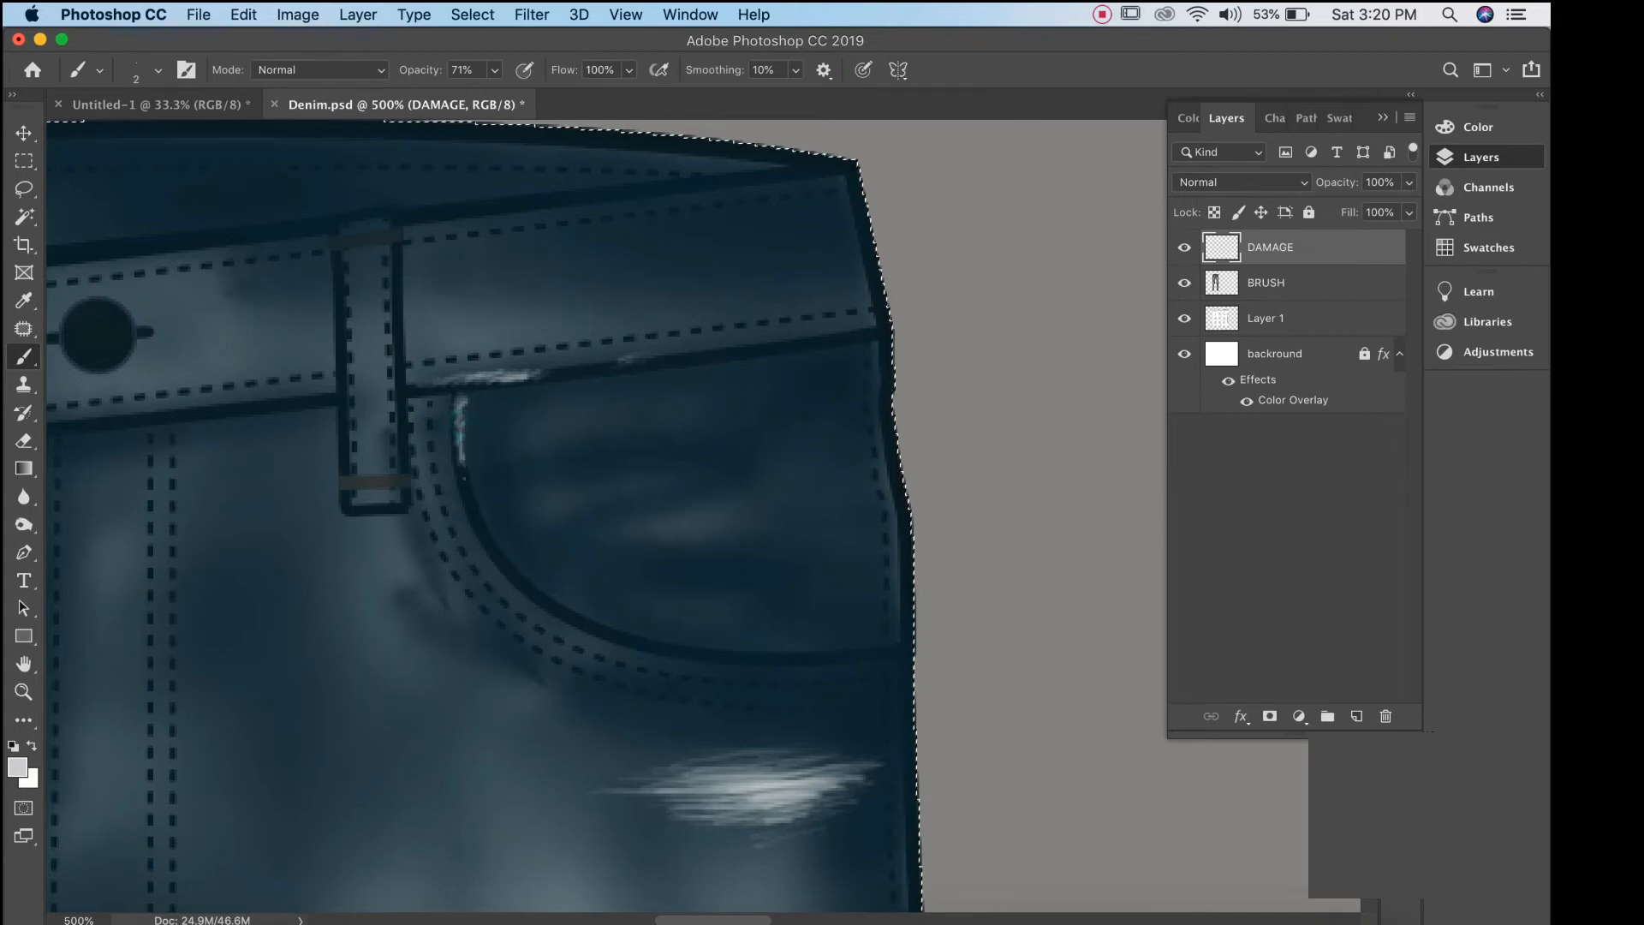
left_click_drag(664, 473, 600, 454)
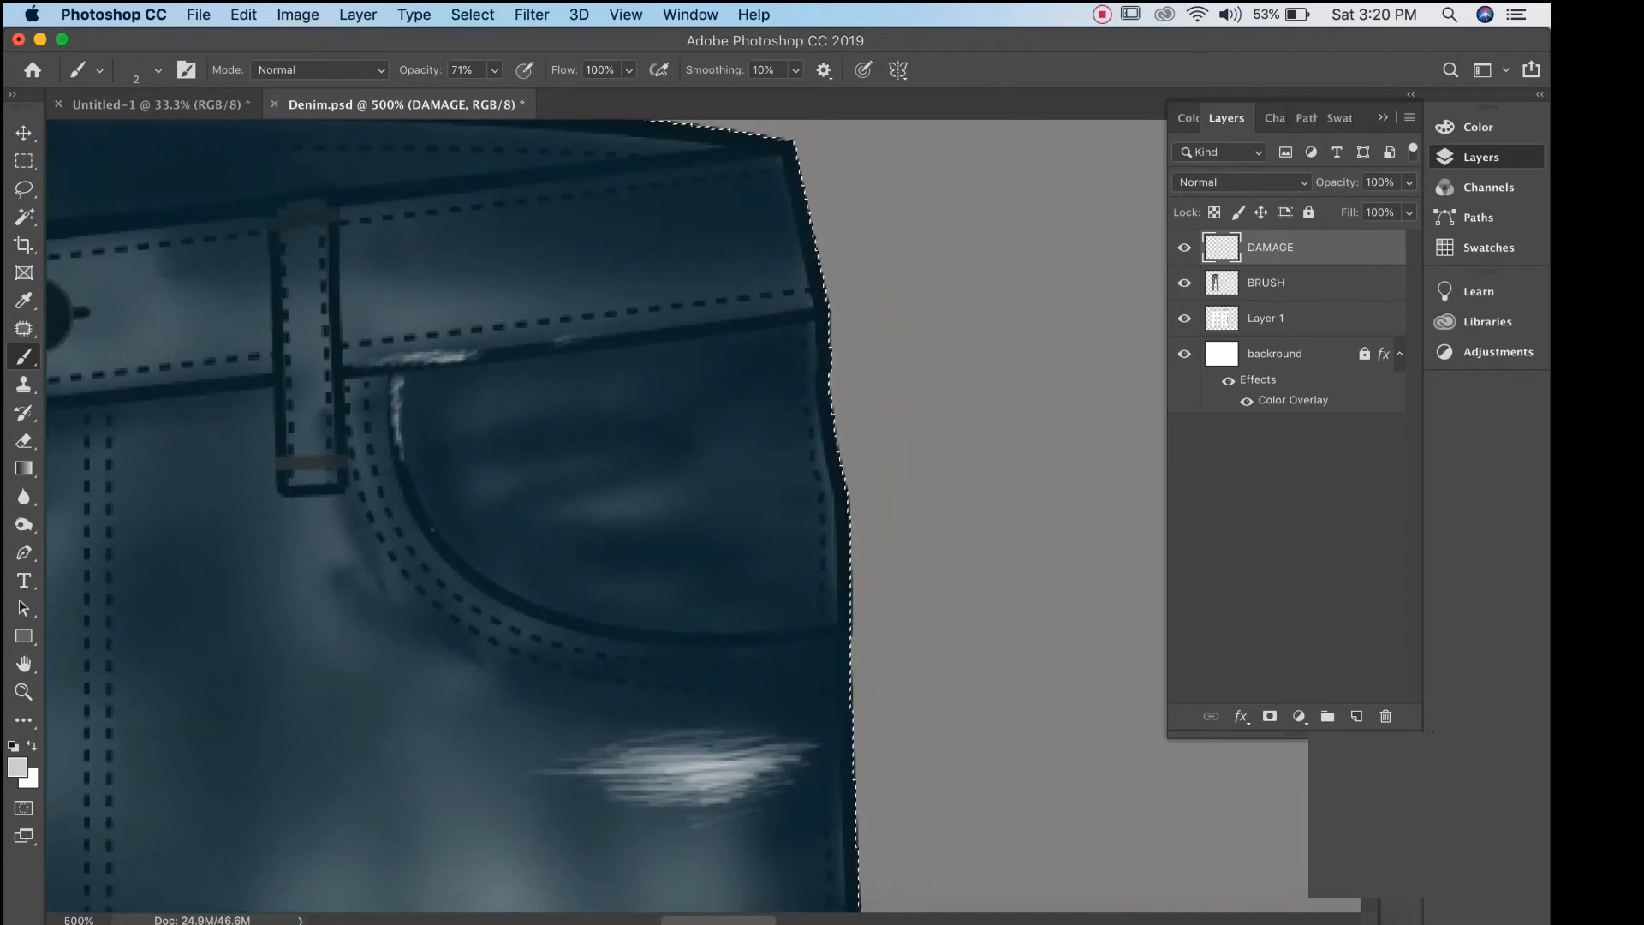
mouse_move(433, 532)
left_mouse_down()
mouse_move(431, 509)
mouse_move(546, 454)
left_mouse_up()
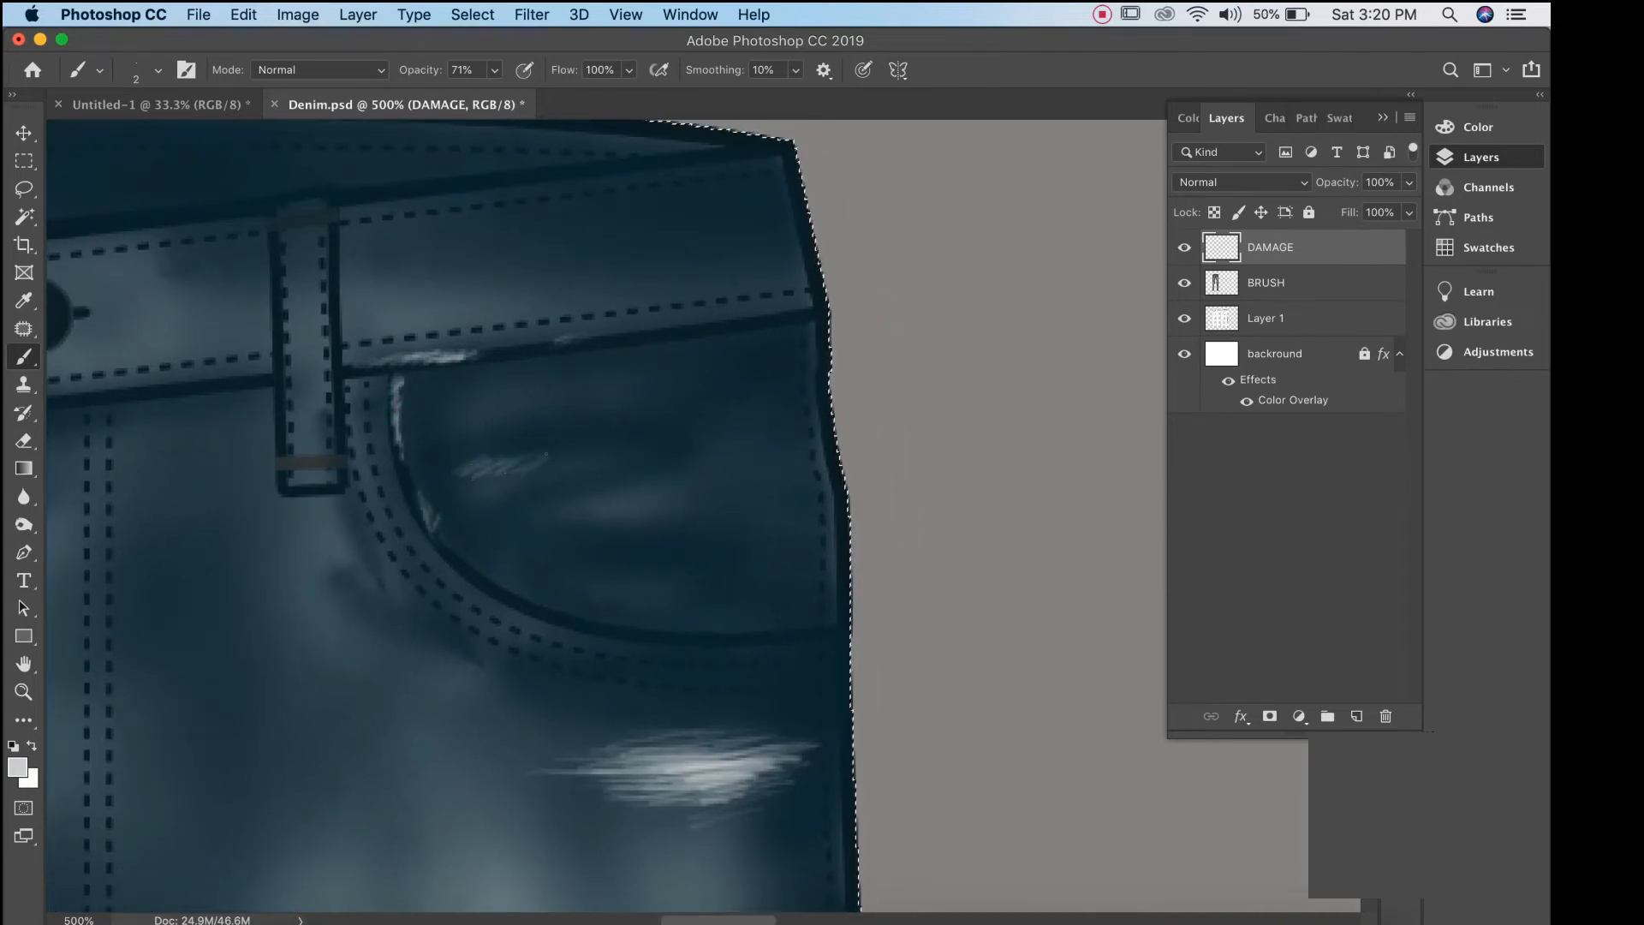
Add worn strokes along the outer seam beside the right-hand pocket, the waistband's upper edge and next to the belt loop.
left_click_drag(821, 410, 830, 462)
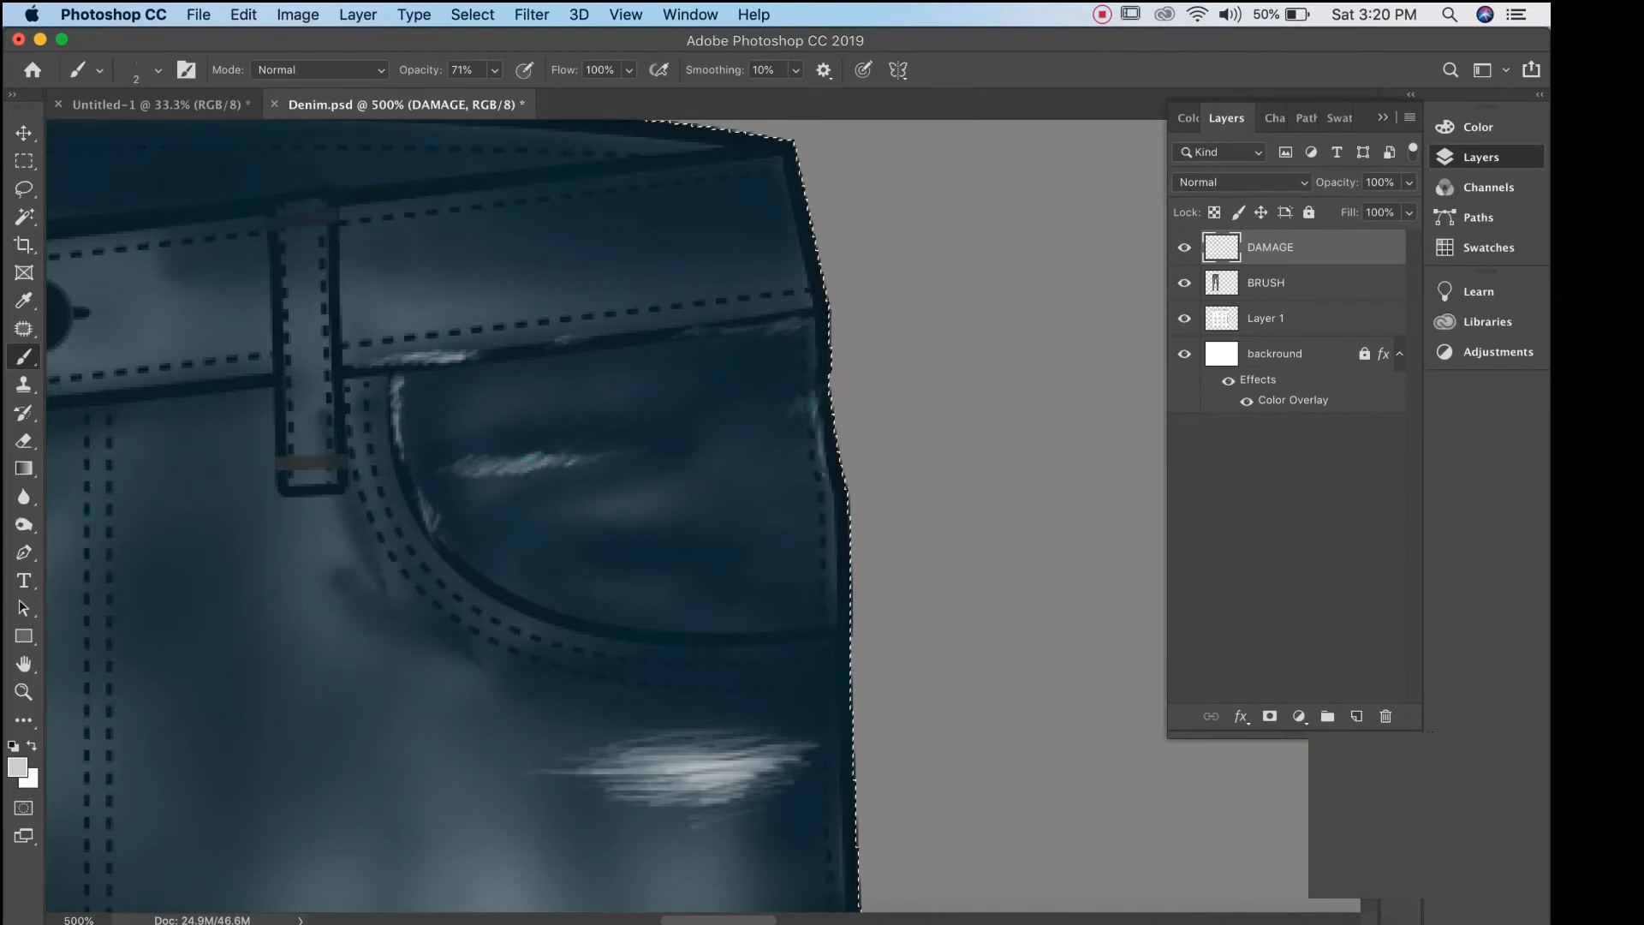
left_click_drag(822, 530, 800, 363)
left_click_drag(743, 505, 749, 522)
left_click_drag(744, 467, 814, 451)
left_click_drag(809, 503, 815, 484)
mouse_move(568, 146)
left_mouse_down()
mouse_move(645, 429)
mouse_move(687, 477)
left_mouse_up()
left_click_drag(441, 360, 736, 323)
left_click_drag(448, 438, 461, 414)
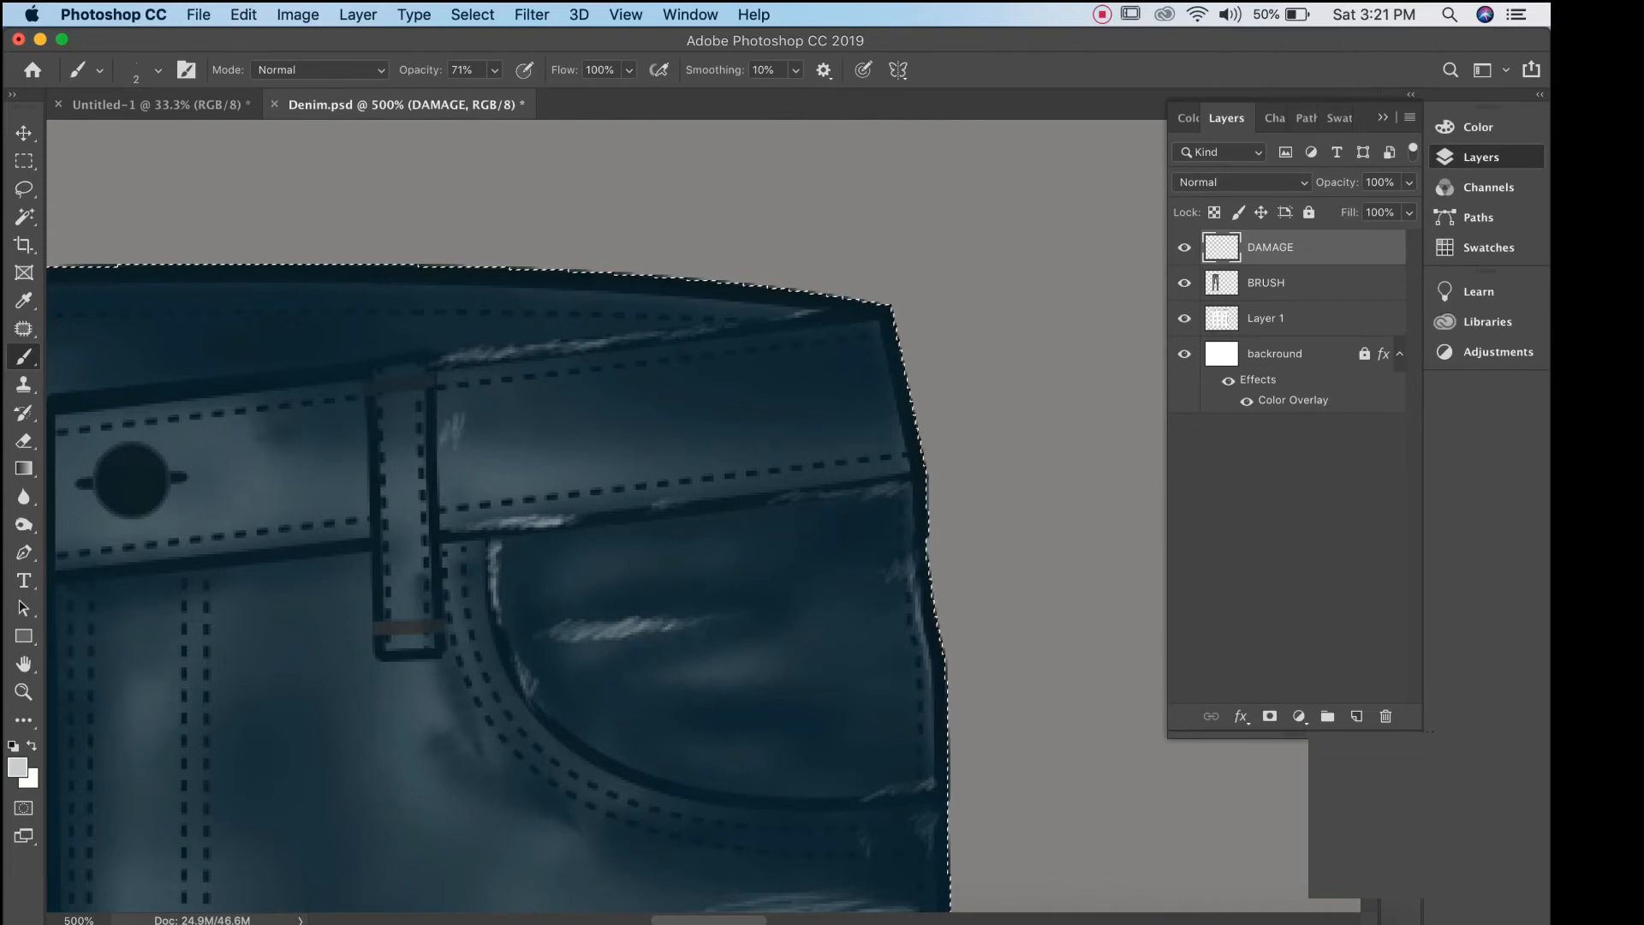
Paint light abrasion strokes down the top of the fly below the waistband and on the right-hand belt loop.
left_click(780, 491, "alt")
left_click(781, 491, "alt")
left_click(781, 492, "alt")
left_click(796, 479, "alt")
left_click(629, 346, "super")
left_click(629, 346, "super")
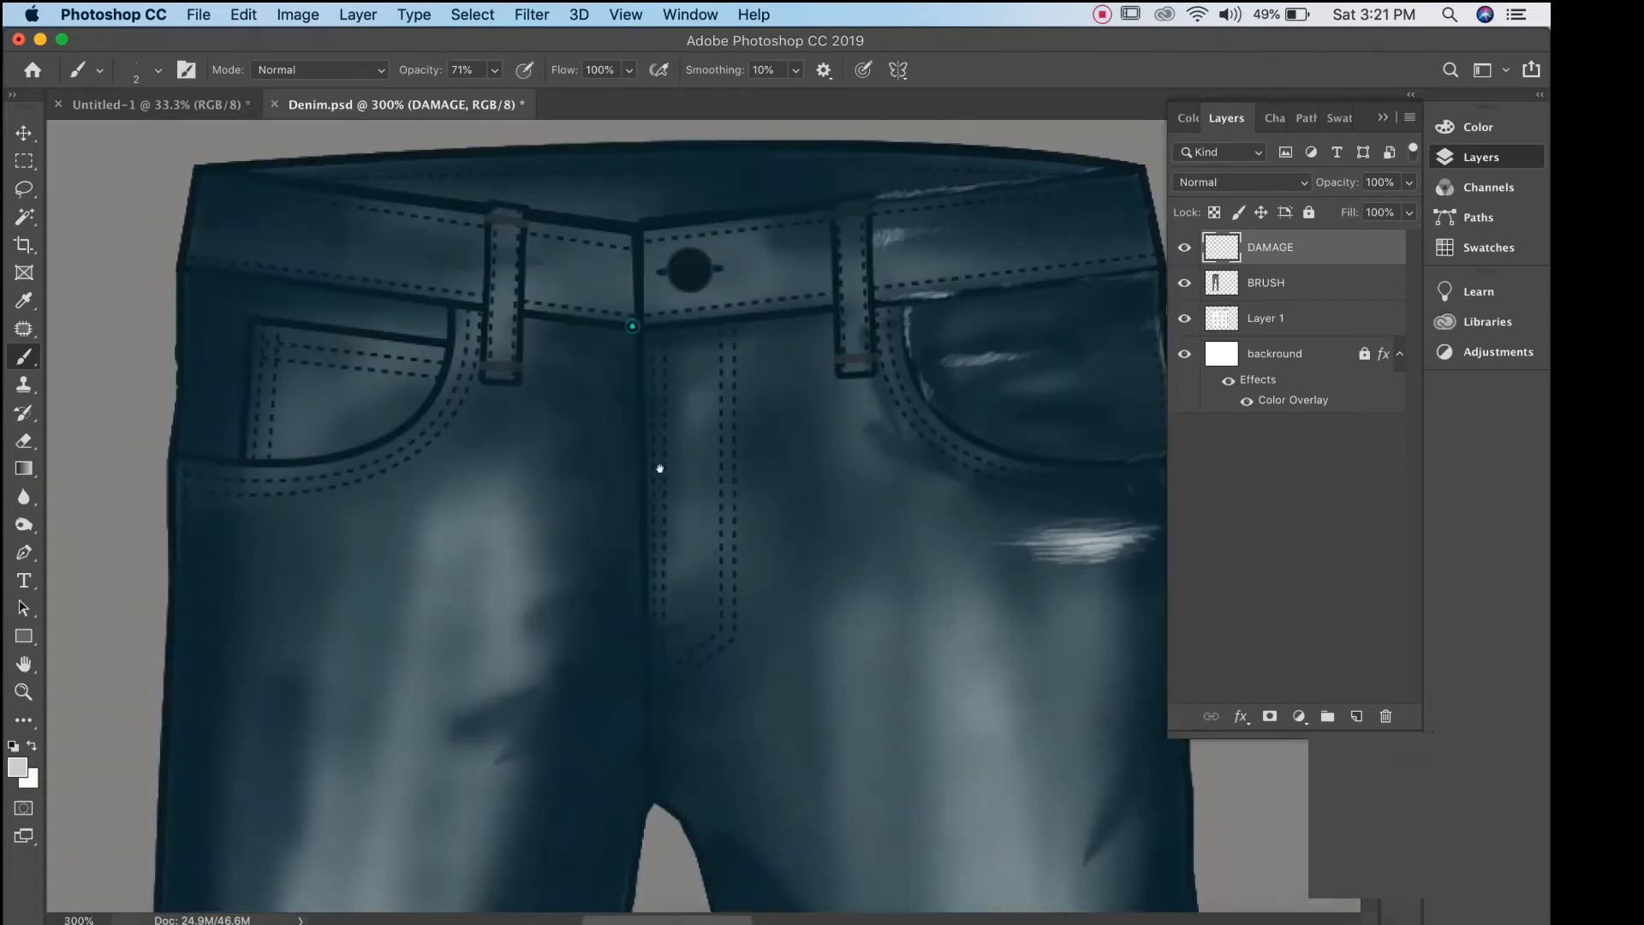
mouse_move(635, 323)
left_mouse_down()
mouse_move(633, 440)
mouse_move(634, 392)
left_mouse_up()
mouse_move(791, 272)
left_mouse_down()
mouse_move(675, 331)
mouse_move(710, 296)
left_mouse_up()
left_click_drag(574, 411, 710, 355)
Distress the coin pocket, left-hand belt loop, waistband's left-hand end and centre-front edge with fine light strokes.
mouse_move(194, 387)
left_mouse_down()
mouse_move(186, 455)
mouse_move(260, 366)
left_mouse_up()
mouse_move(259, 456)
left_mouse_down()
mouse_move(263, 343)
mouse_move(252, 452)
left_mouse_up()
left_click_drag(548, 330, 504, 322)
left_click_drag(491, 315, 533, 320)
left_click_drag(469, 378, 485, 372)
mouse_move(163, 195)
left_mouse_down()
mouse_move(150, 258)
mouse_move(165, 225)
mouse_move(206, 270)
mouse_move(330, 283)
mouse_move(168, 259)
left_mouse_up()
mouse_move(240, 240)
left_mouse_down()
mouse_move(306, 244)
mouse_move(286, 248)
left_mouse_up()
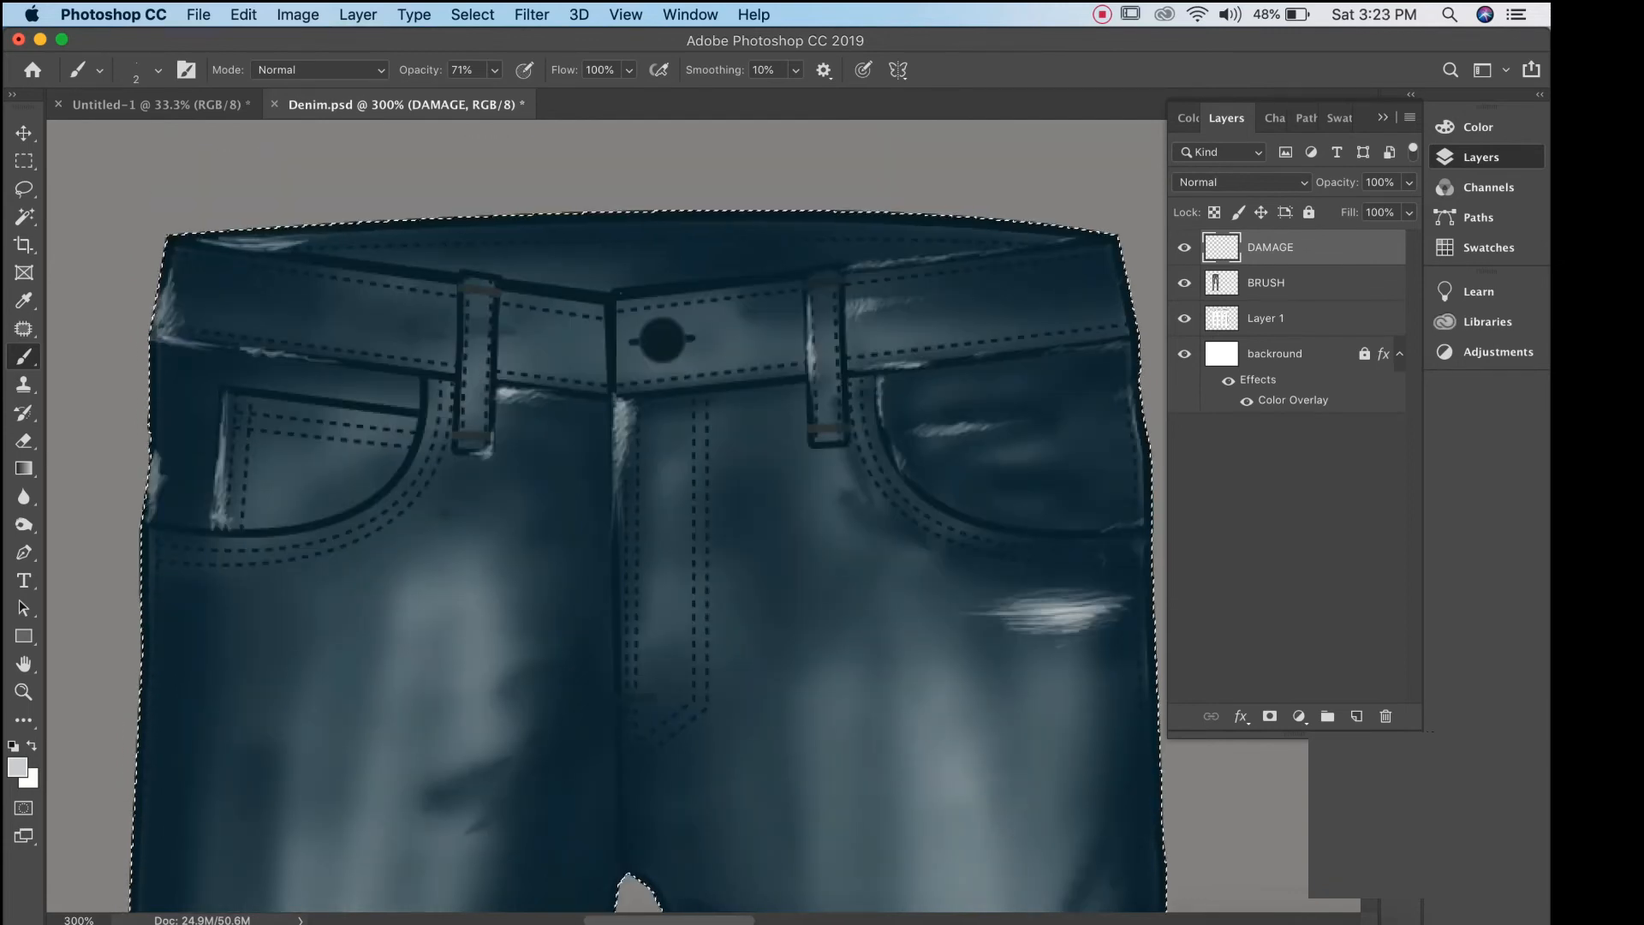
left_click_drag(659, 292, 513, 292)
left_click_drag(610, 298, 609, 364)
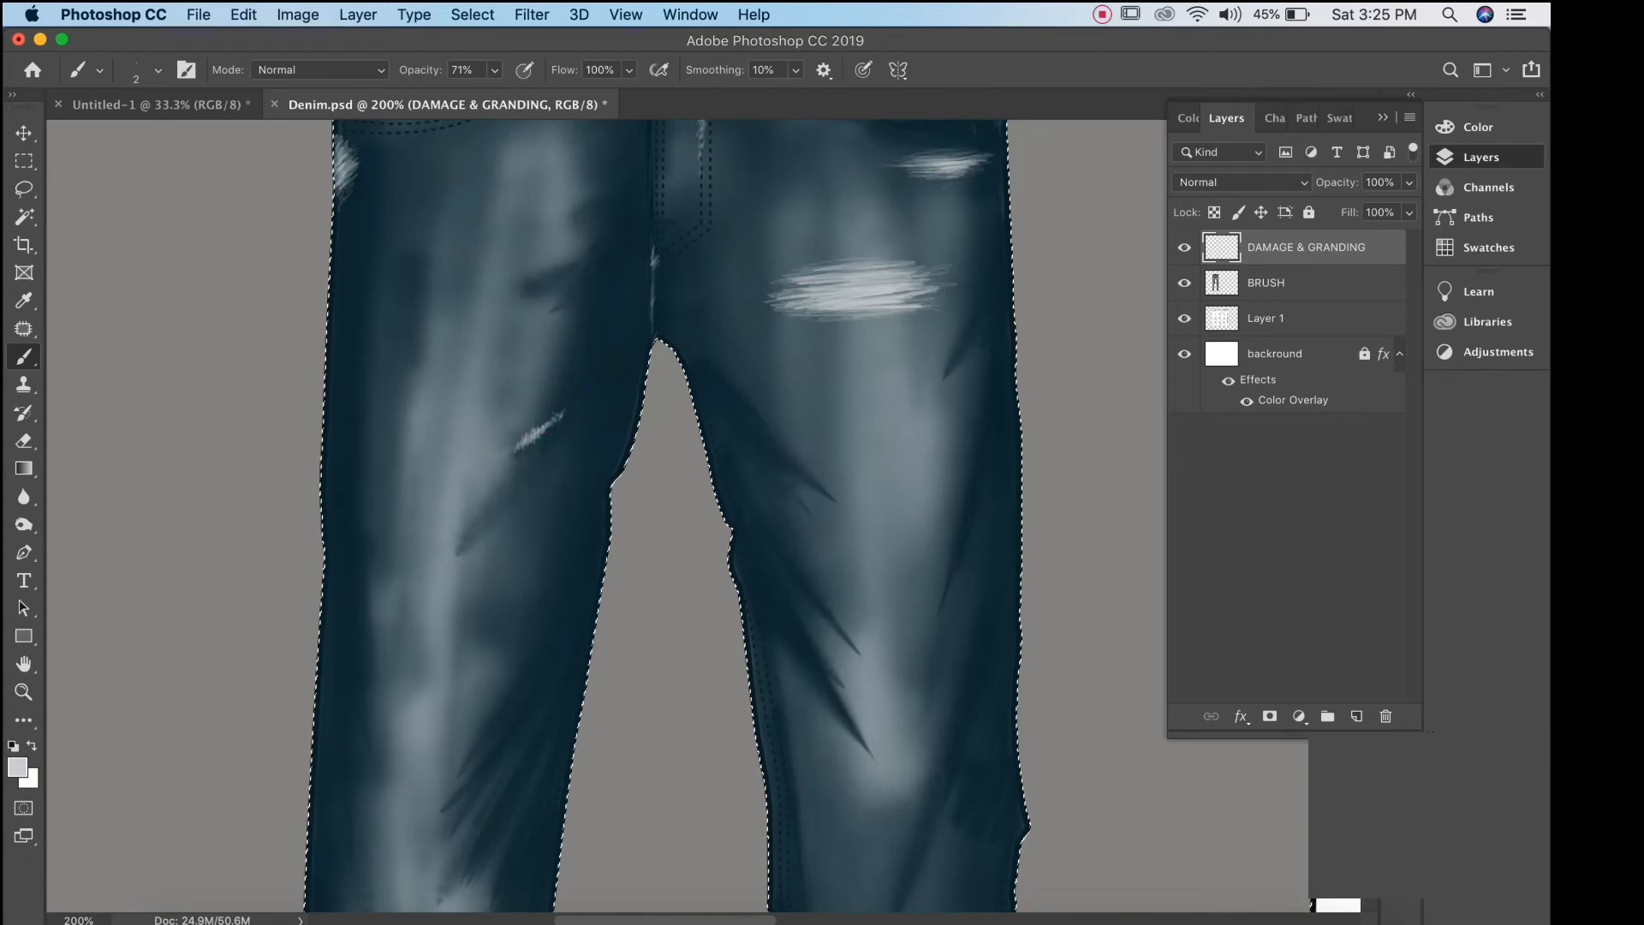
Add light wear strokes along the hem of the left-hand front leg.
left_click(631, 462, "alt")
left_click(635, 464, "alt")
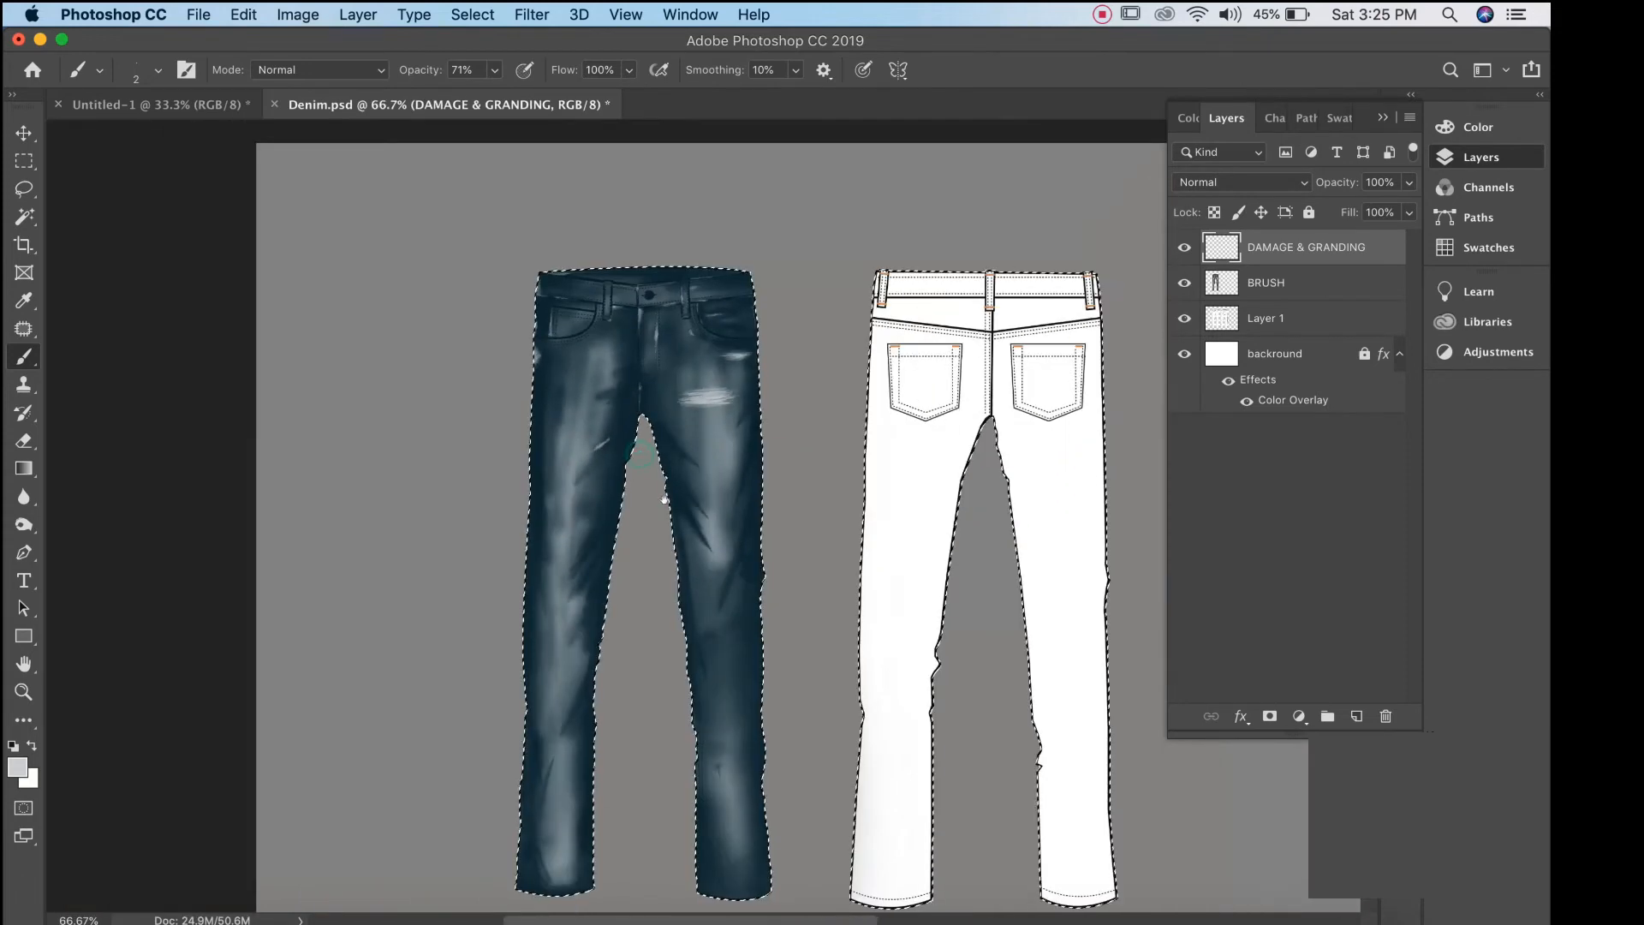
left_click_drag(635, 514, 603, 320)
left_click(576, 710, "super")
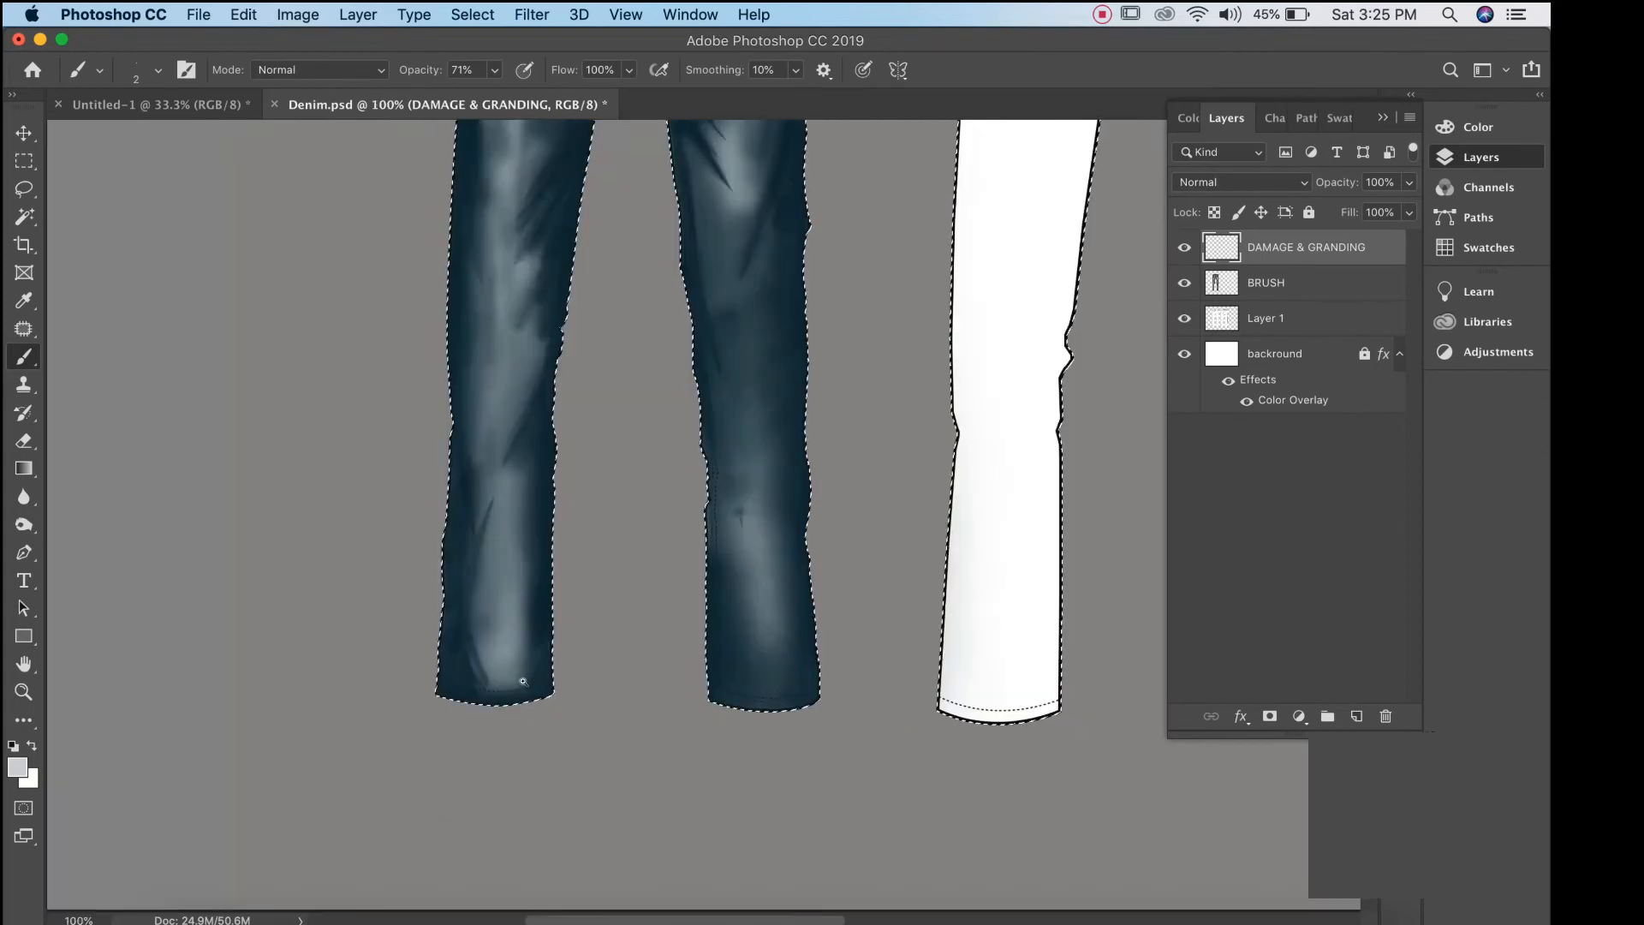
left_click(521, 686, "super")
left_click_drag(519, 692, 553, 557)
left_click(518, 606, "super")
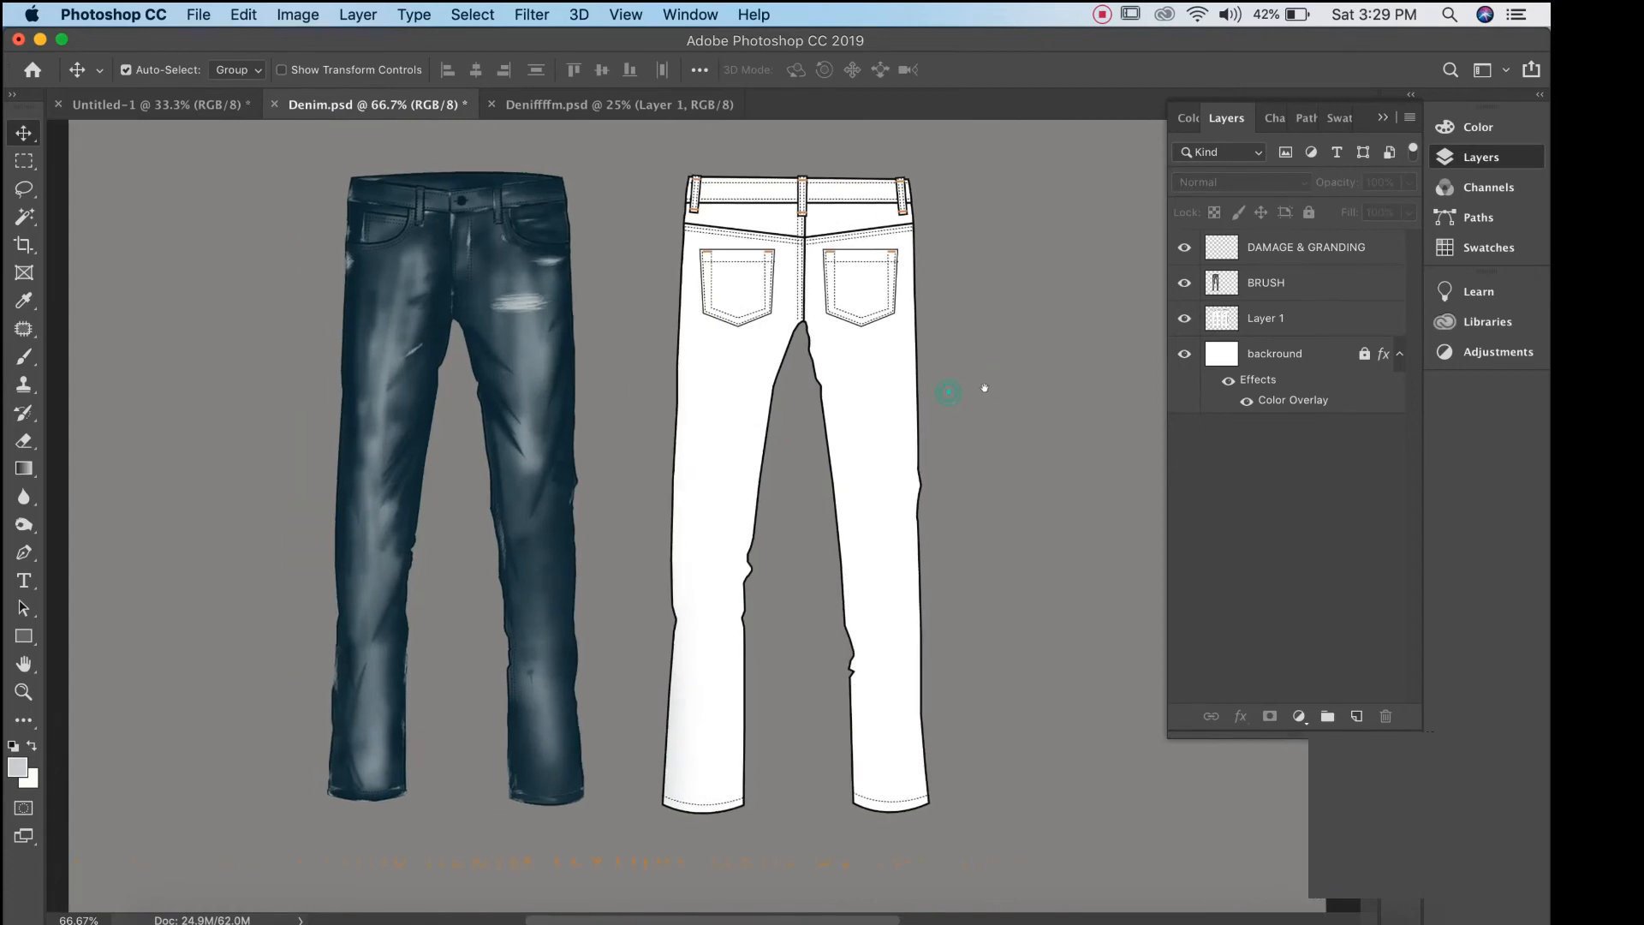
Switch to the Deniffffm.psd texture document and rename its Layer 1 to DENIM TEXTURE.
left_click(587, 105)
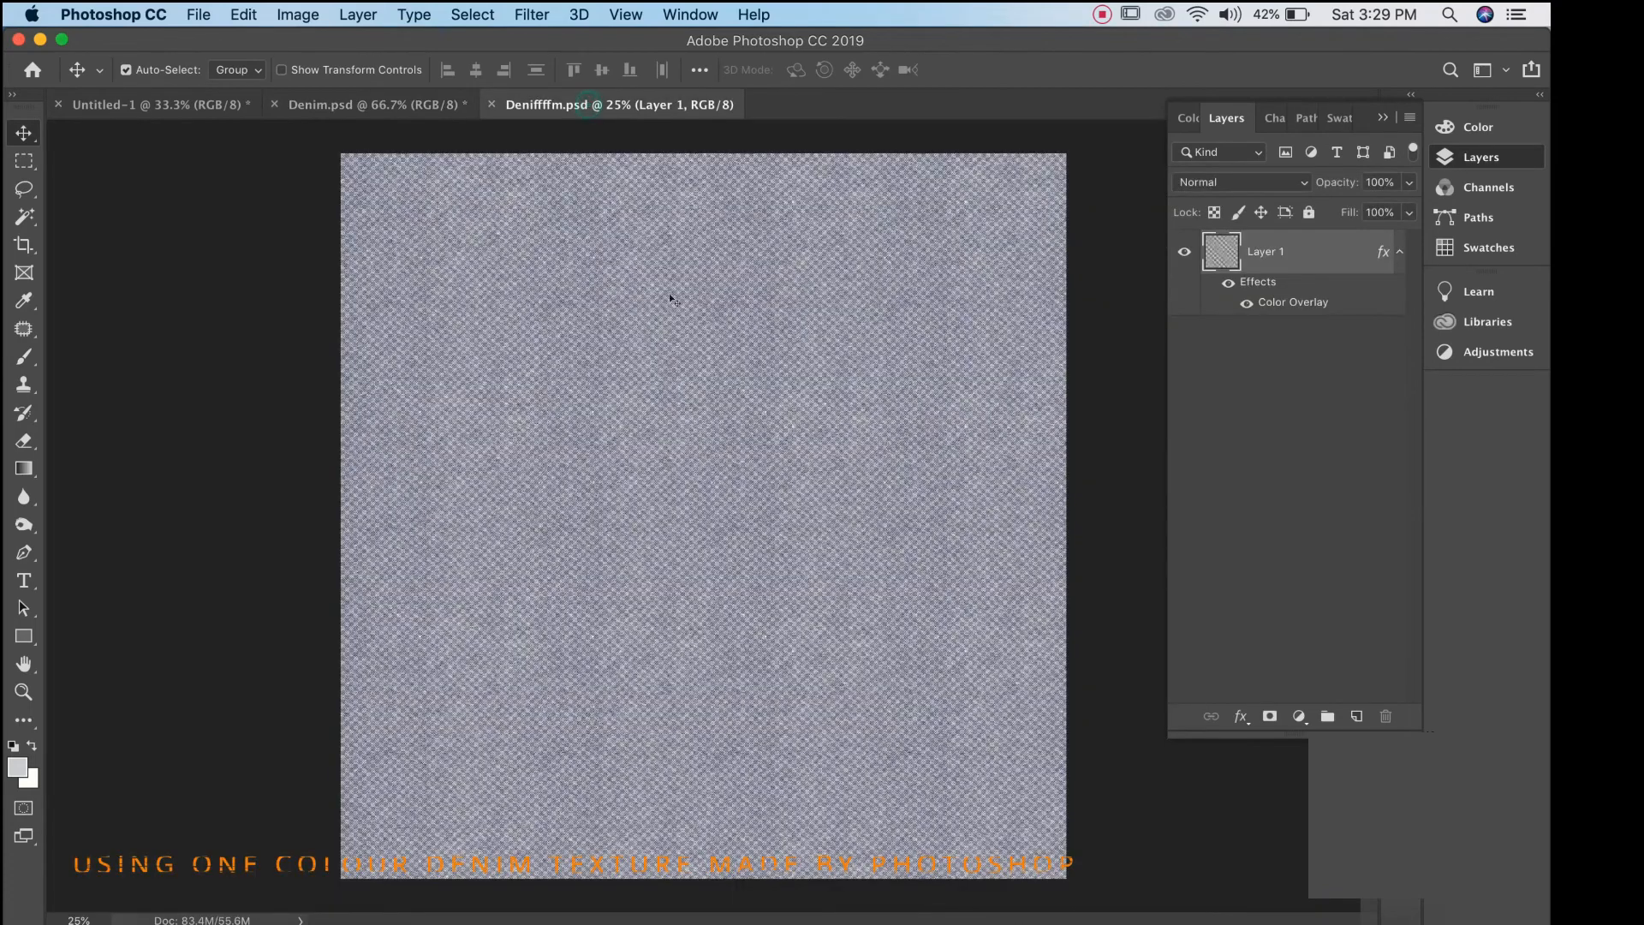
left_click(1177, 254)
left_click(1177, 254)
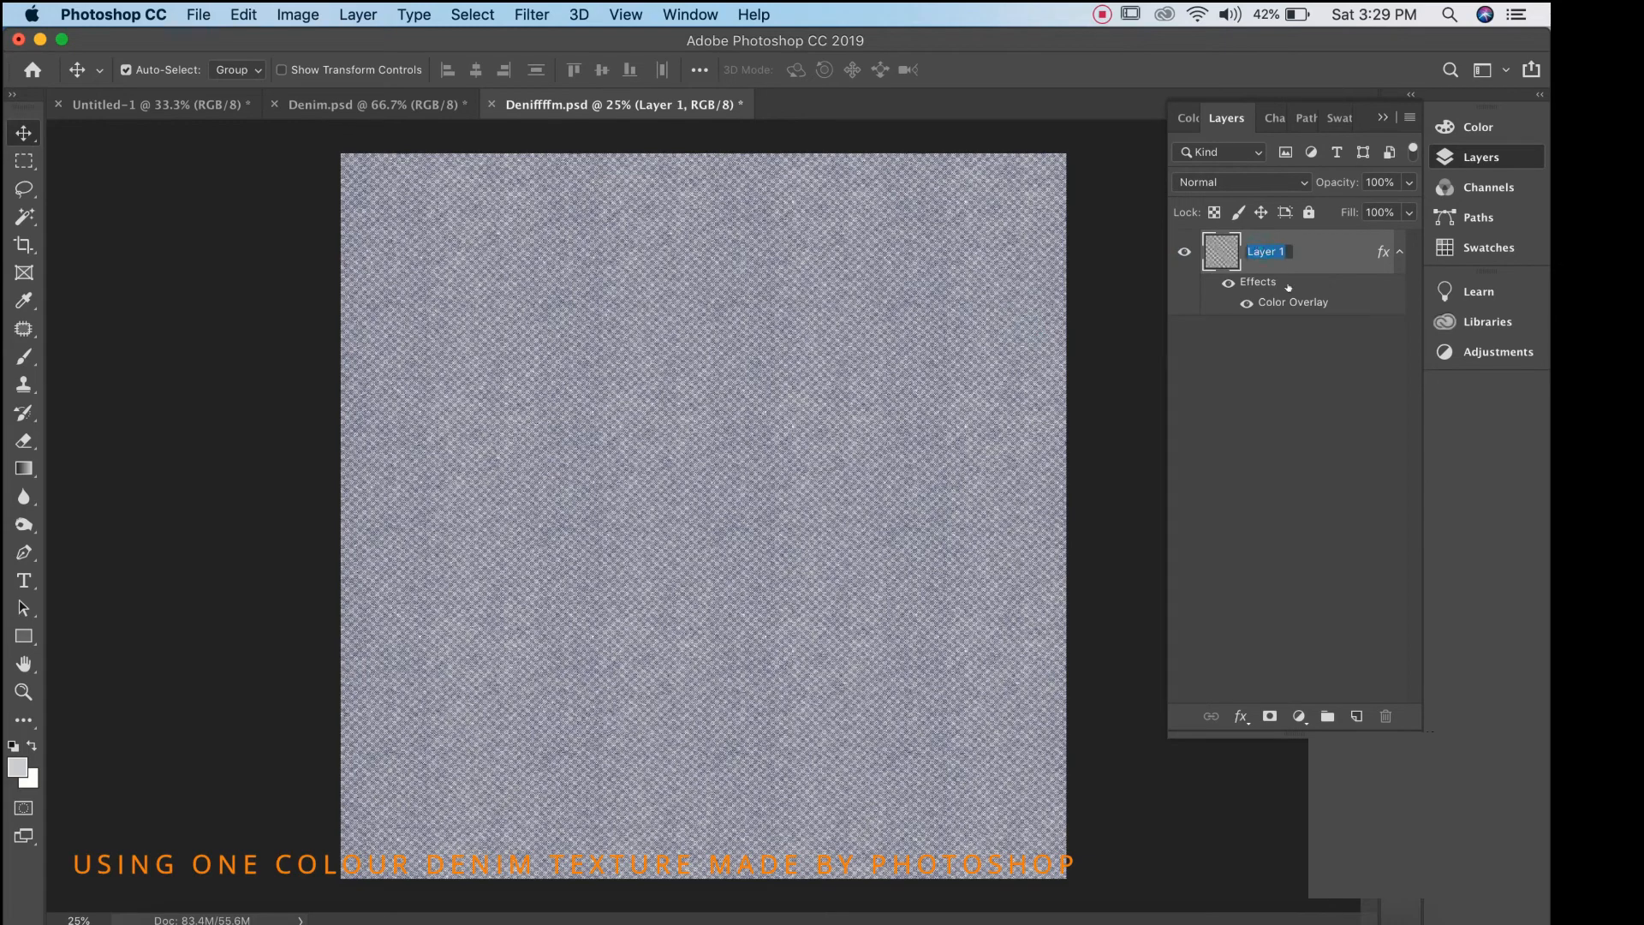
type("DENIM TEXTURE")
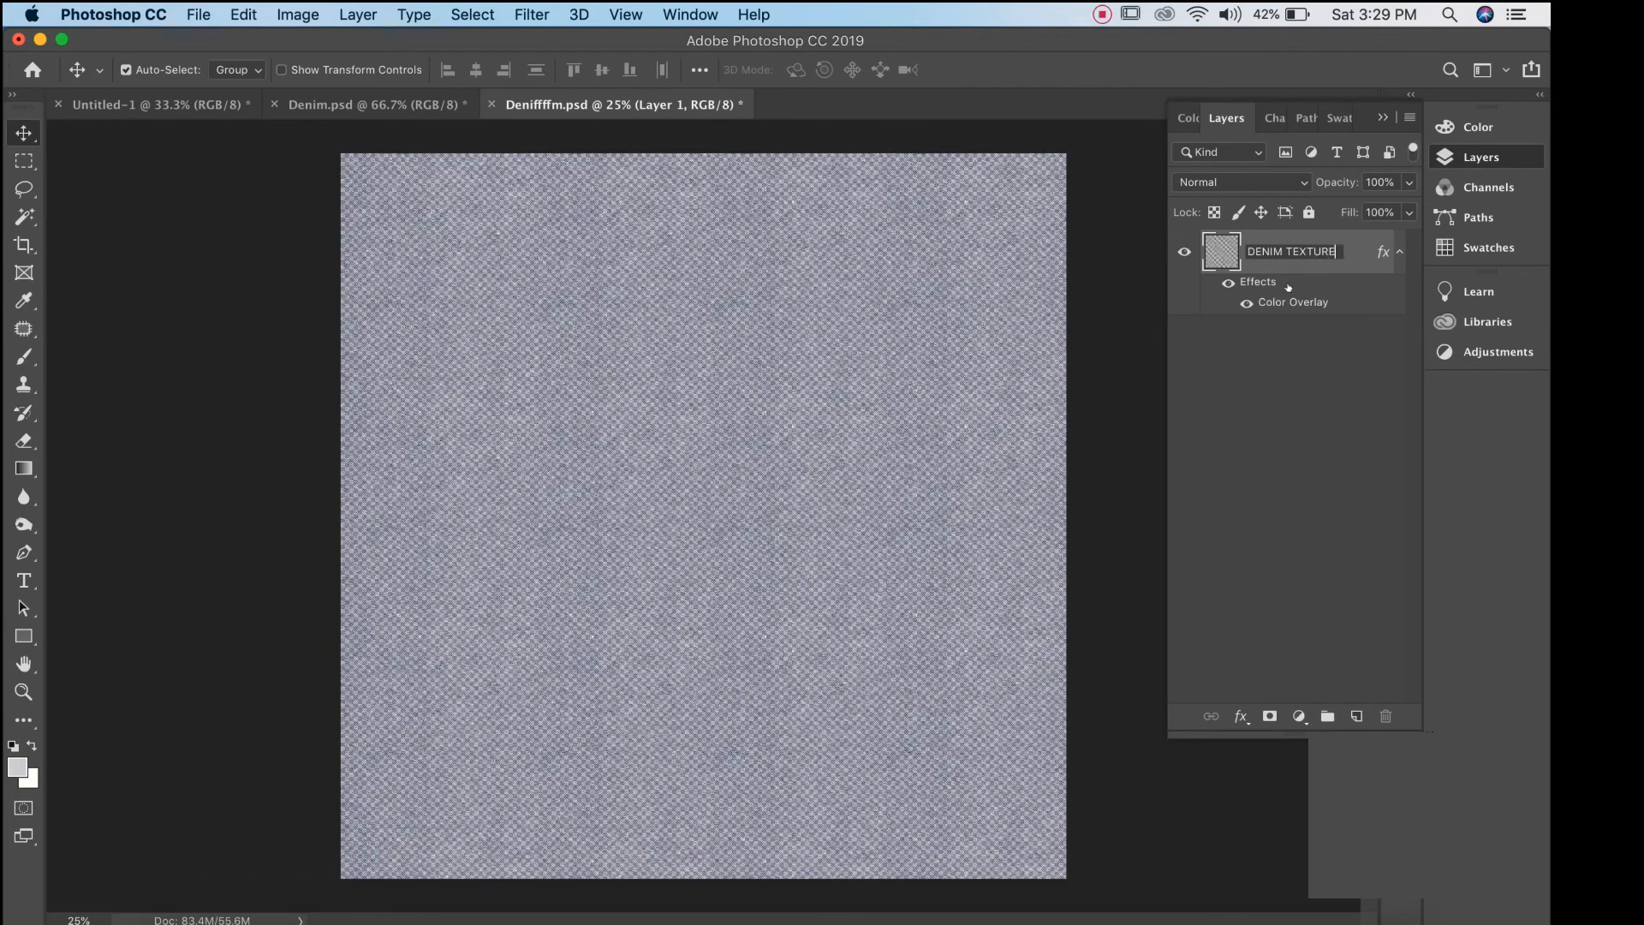
key("Return")
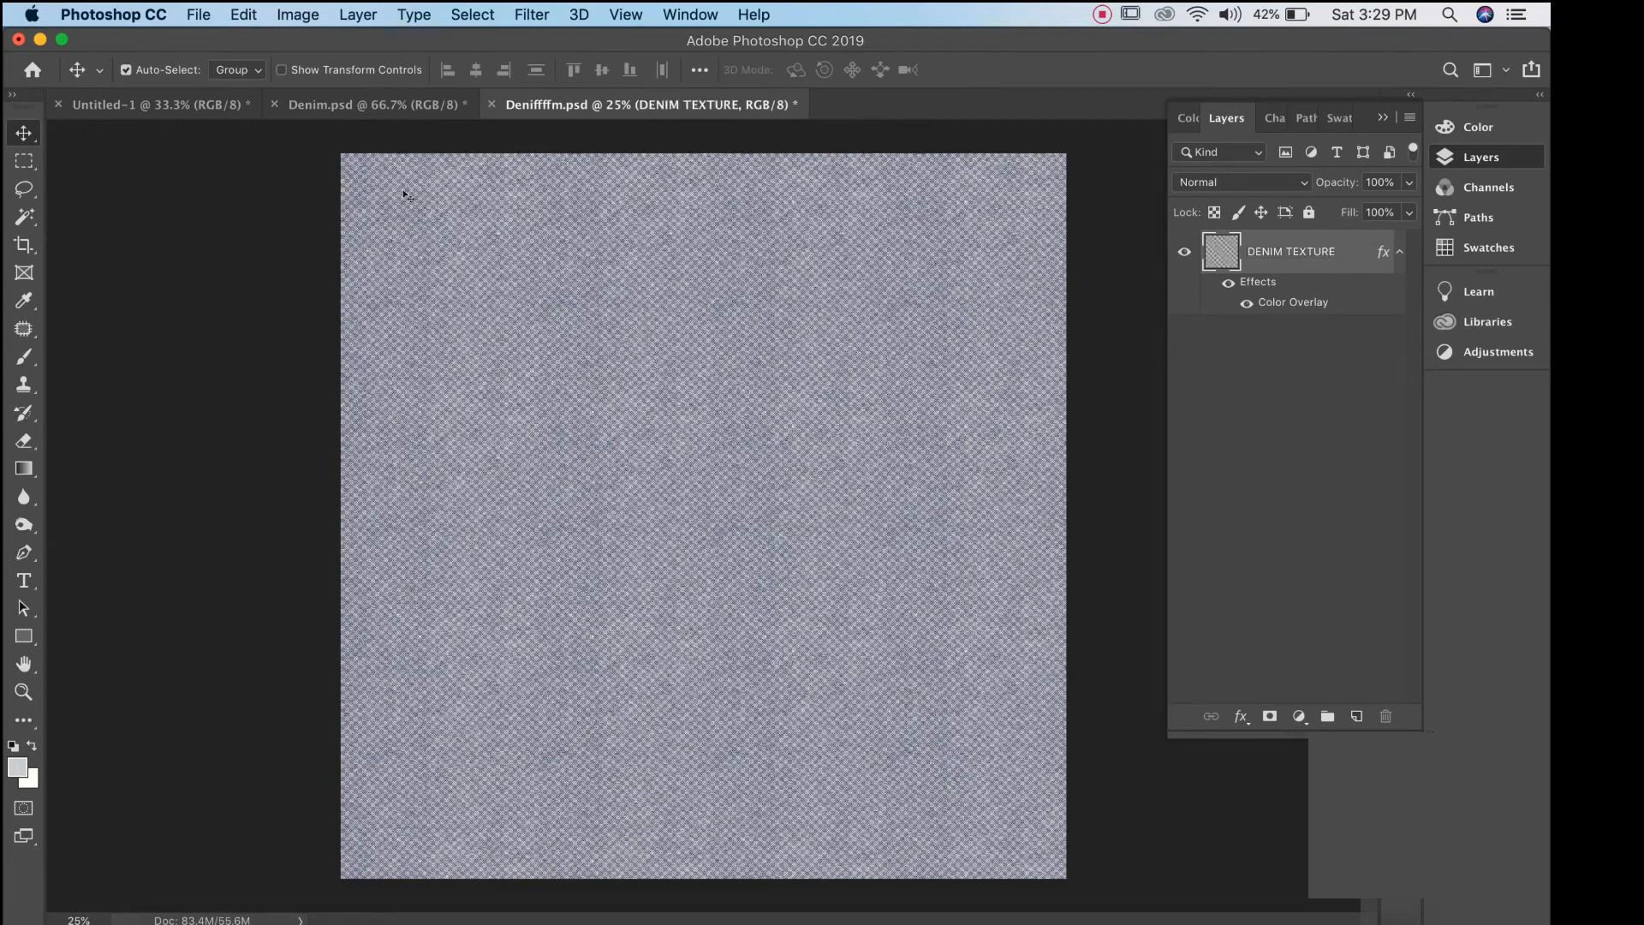
Bring the DENIM TEXTURE layer from Deniffffm.psd into the Denim.psd document.
left_click_drag(405, 195, 479, 316)
key("super+minus")
key("super+minus")
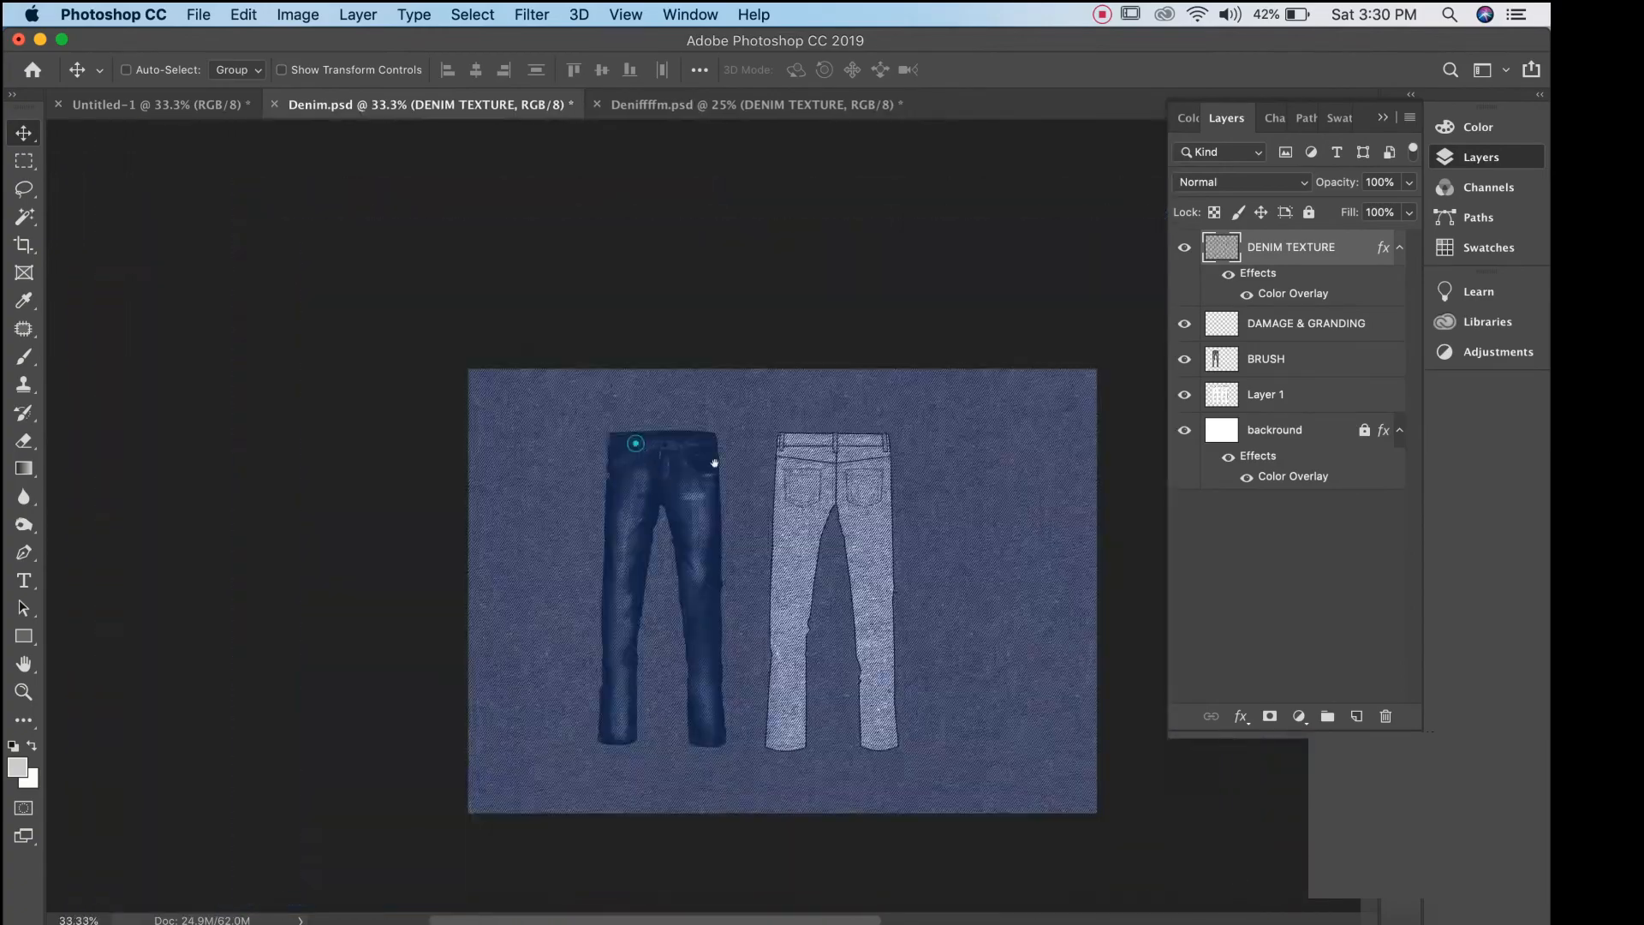
Scale and position the DENIM TEXTURE layer so it covers both the front and back jeans views.
key("super+t")
key("super+minus")
key("super+minus")
left_click_drag(814, 275, 565, 524)
left_click_drag(508, 653, 695, 549)
key("super+plus")
key("super+plus")
key("super+plus")
left_click_drag(675, 485, 620, 475)
key("super+plus")
key("super+plus")
key("super+minus")
key("Return")
left_click(1184, 247)
left_click(1184, 247)
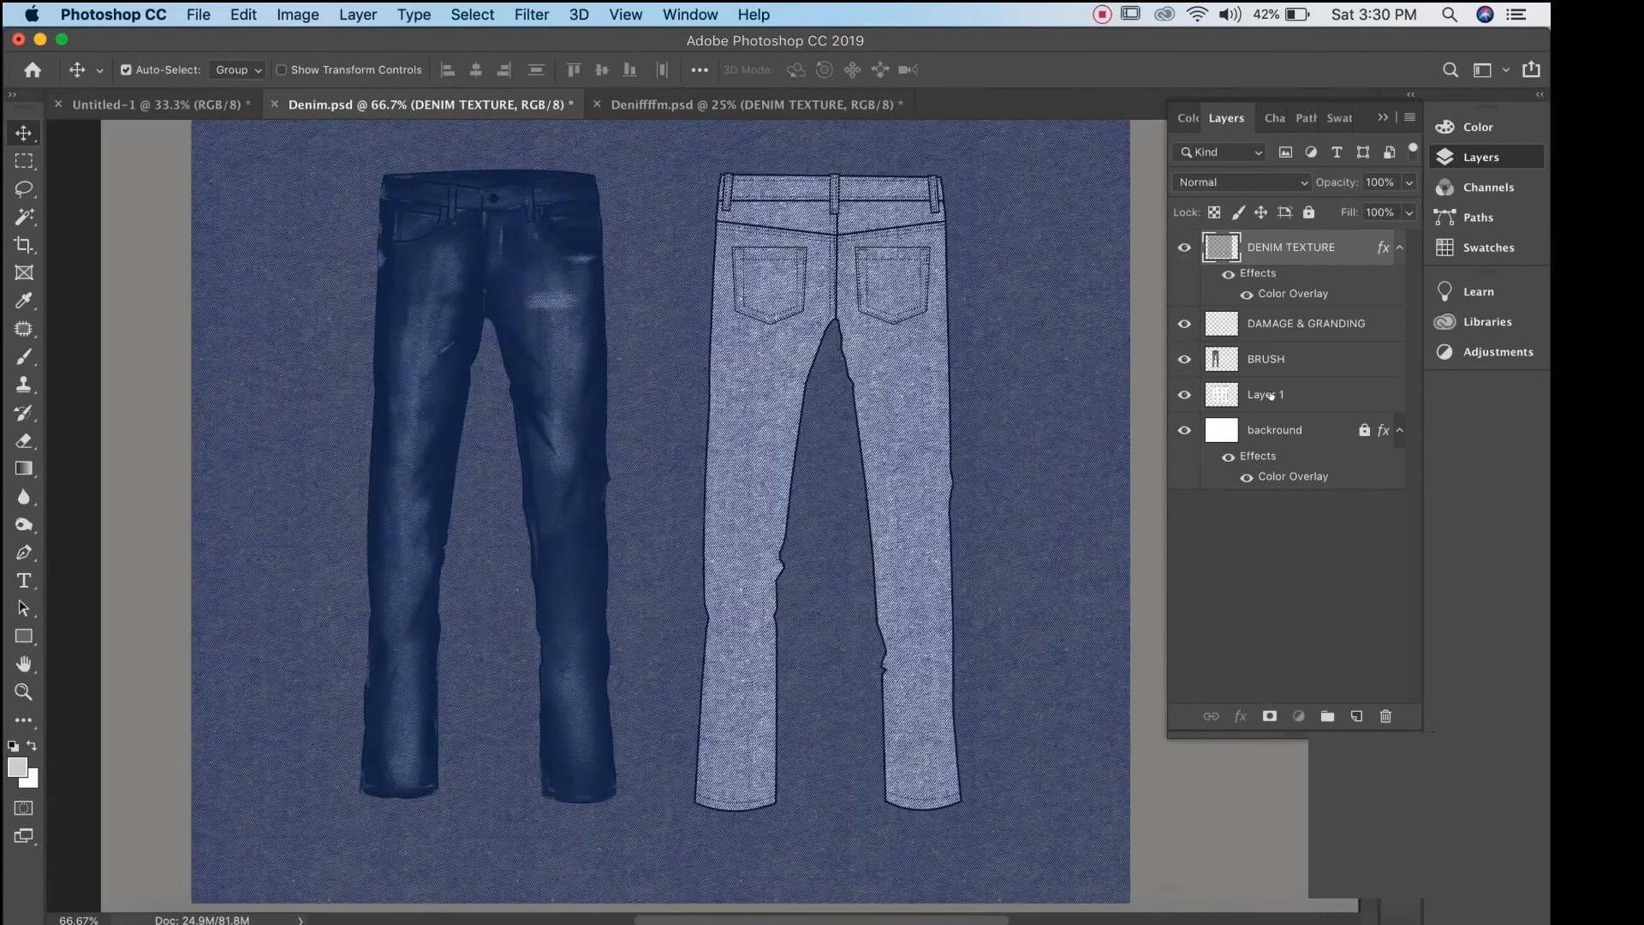
Load Layer 1's outline as a selection, copy the DENIM TEXTURE inside it to a new layer, and hide the original texture layer.
left_click(1270, 396)
key("super")
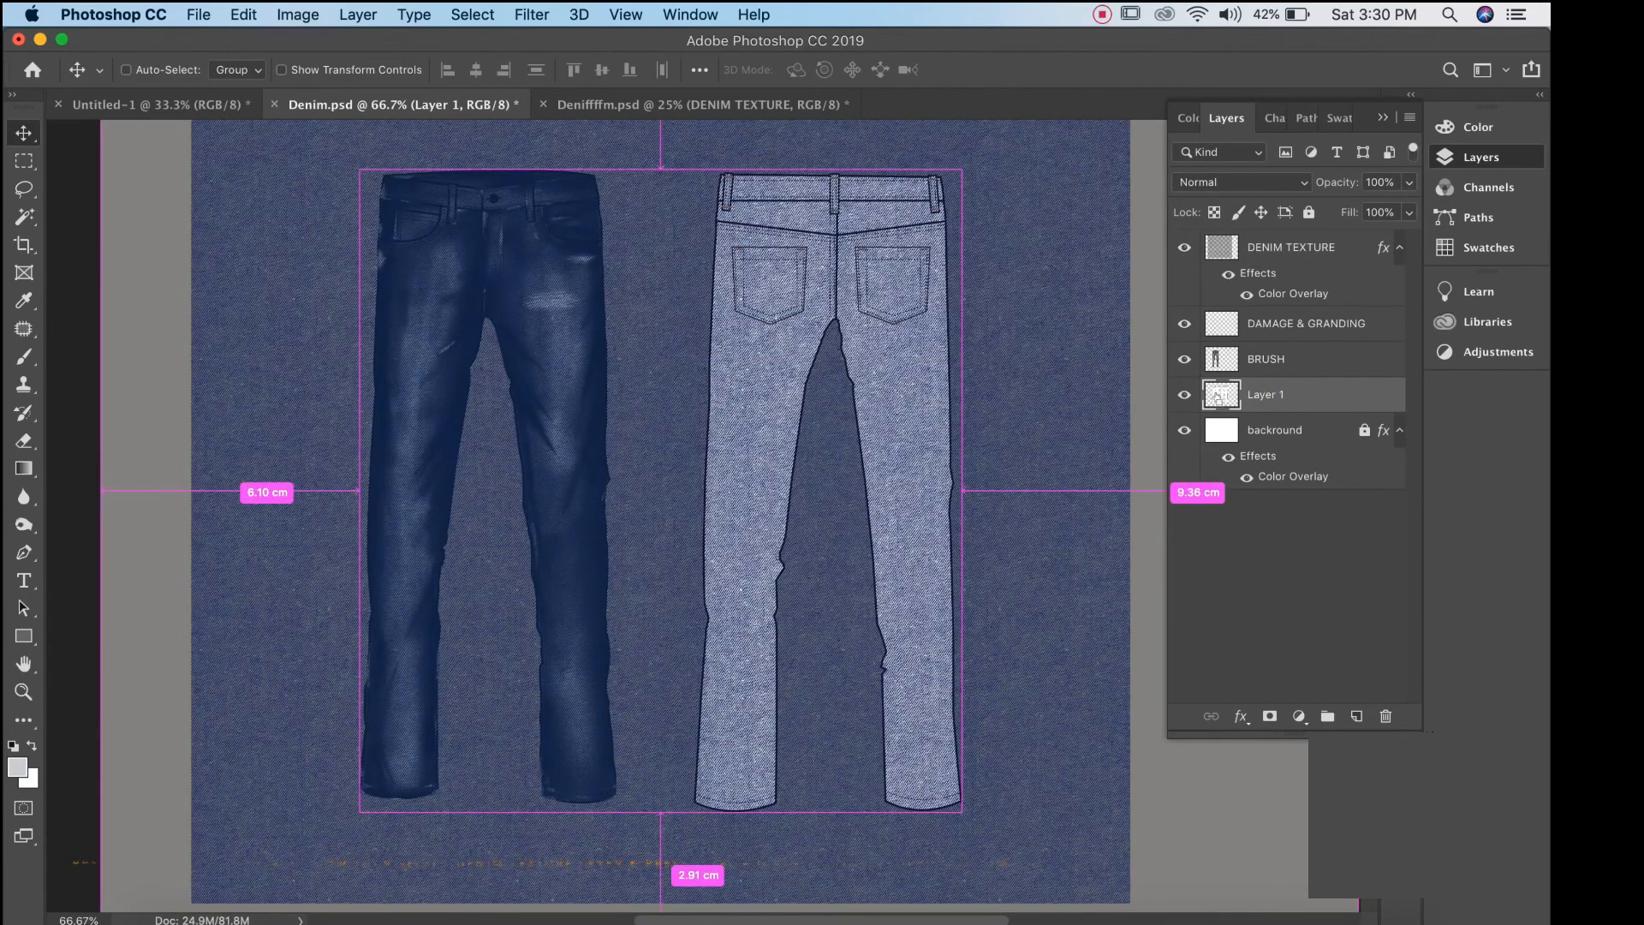
left_click(1217, 398, "super")
left_click(1275, 276)
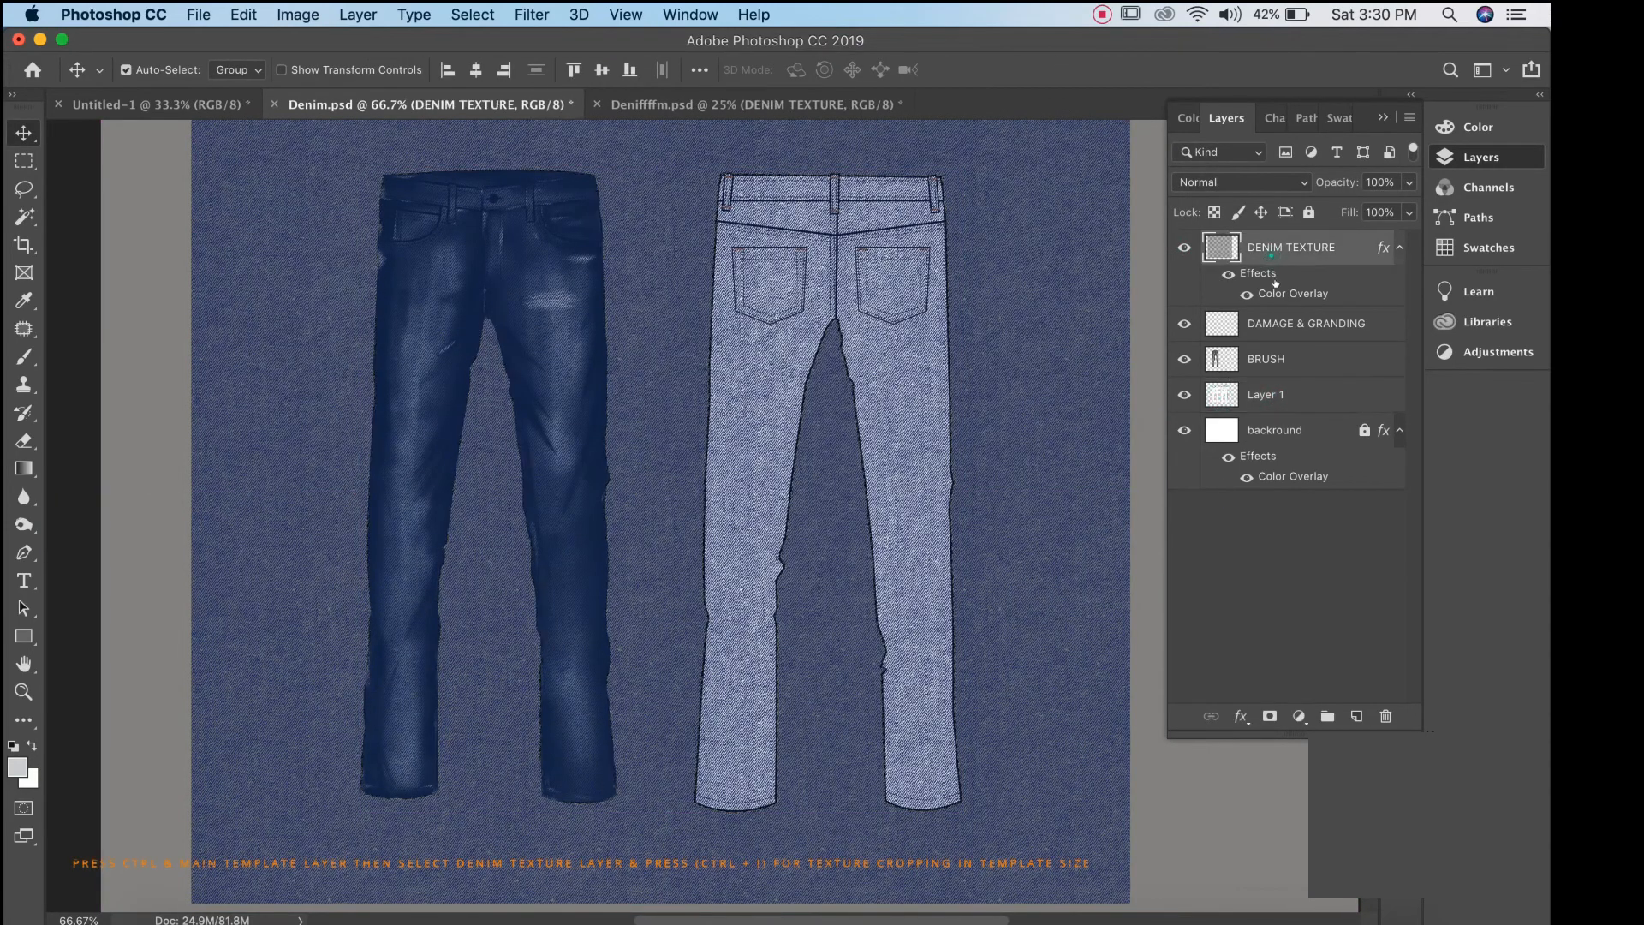
key("super+j")
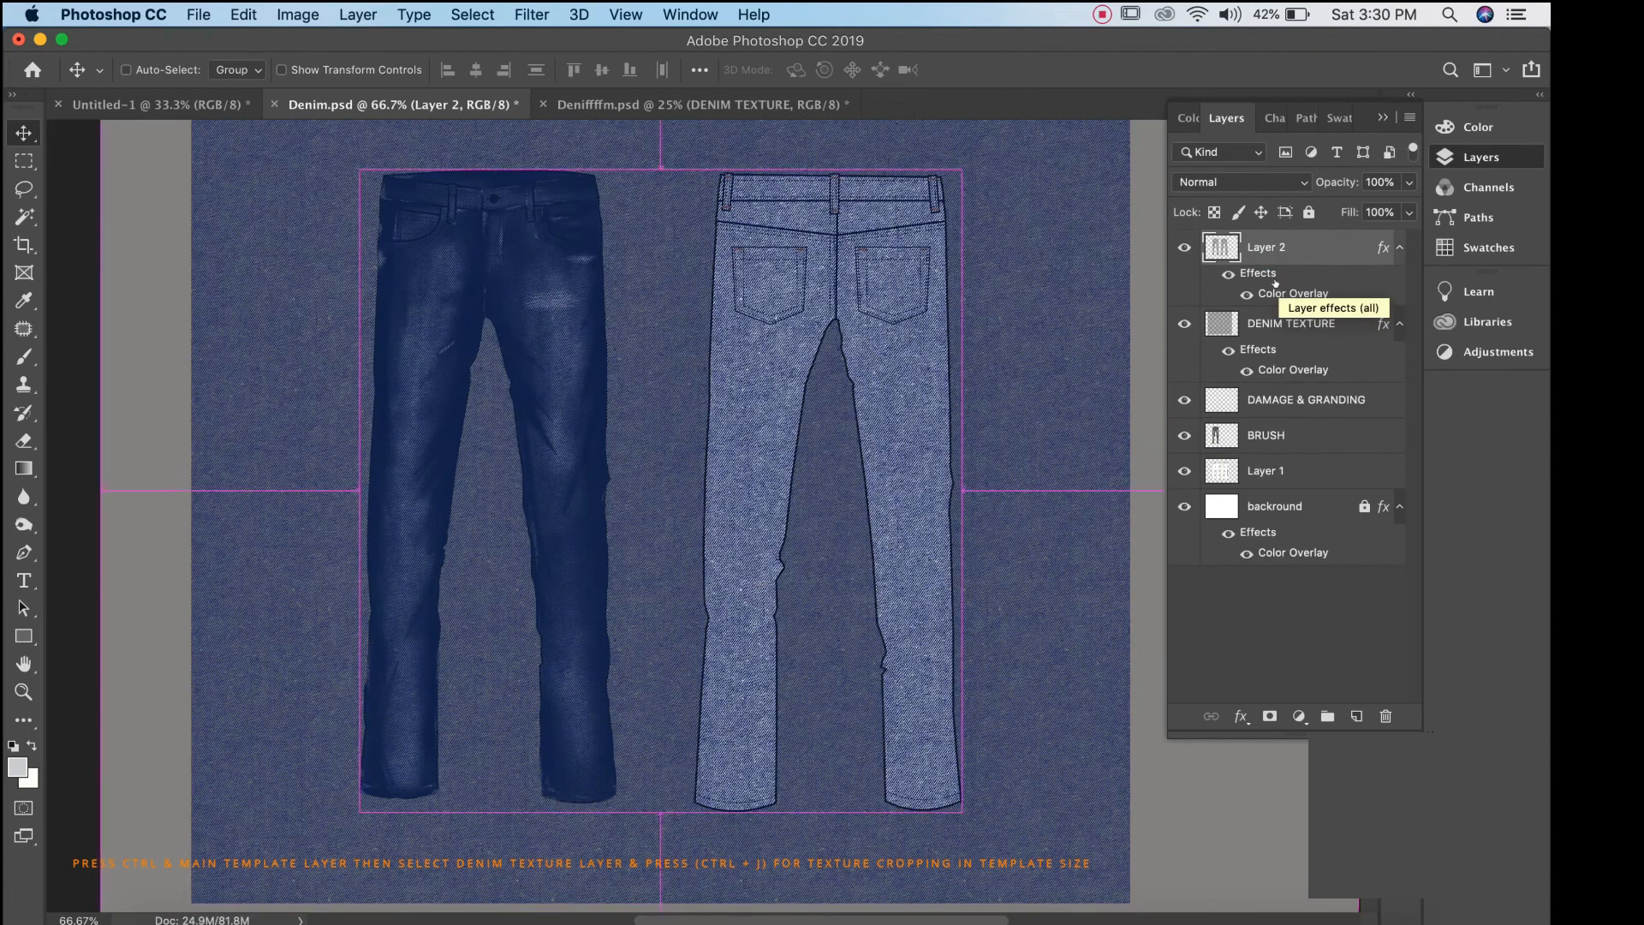
left_click(1183, 323)
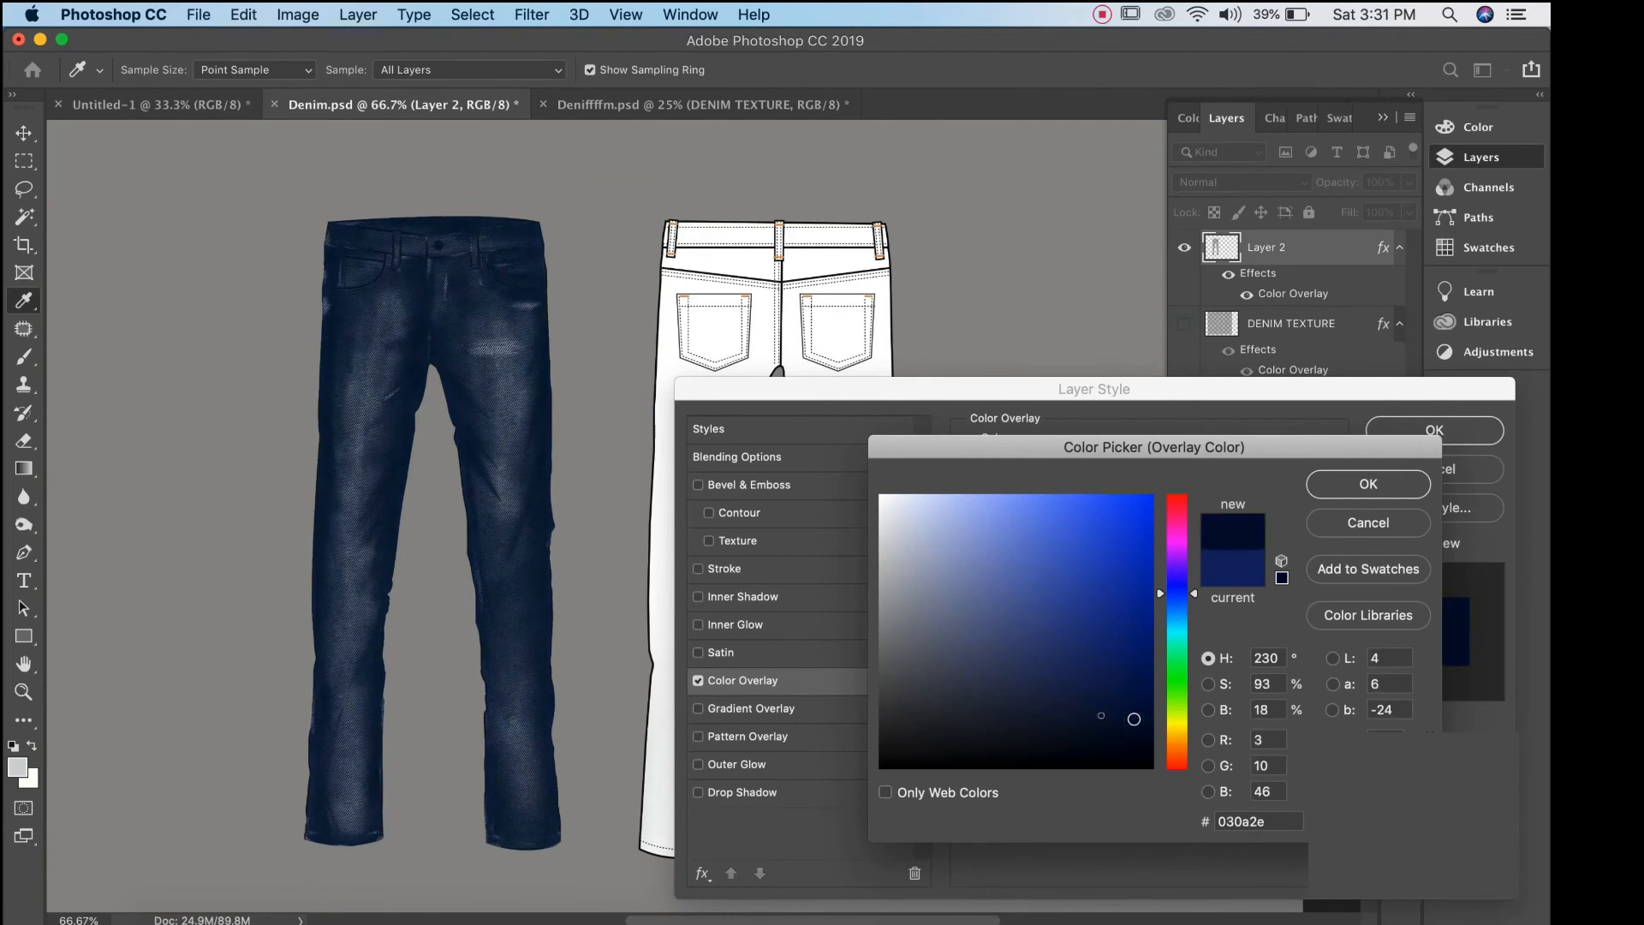
Change the Color Overlay on the jeans-shaped texture layer to a very dark navy blue.
left_click(943, 726)
left_click(1104, 719)
left_click(1132, 711)
mouse_move(1161, 593)
left_mouse_down()
mouse_move(1159, 632)
mouse_move(1160, 597)
left_mouse_up()
left_click(1089, 721)
scroll(1099, 685, "down", 3)
scroll(1101, 682, "up", 2)
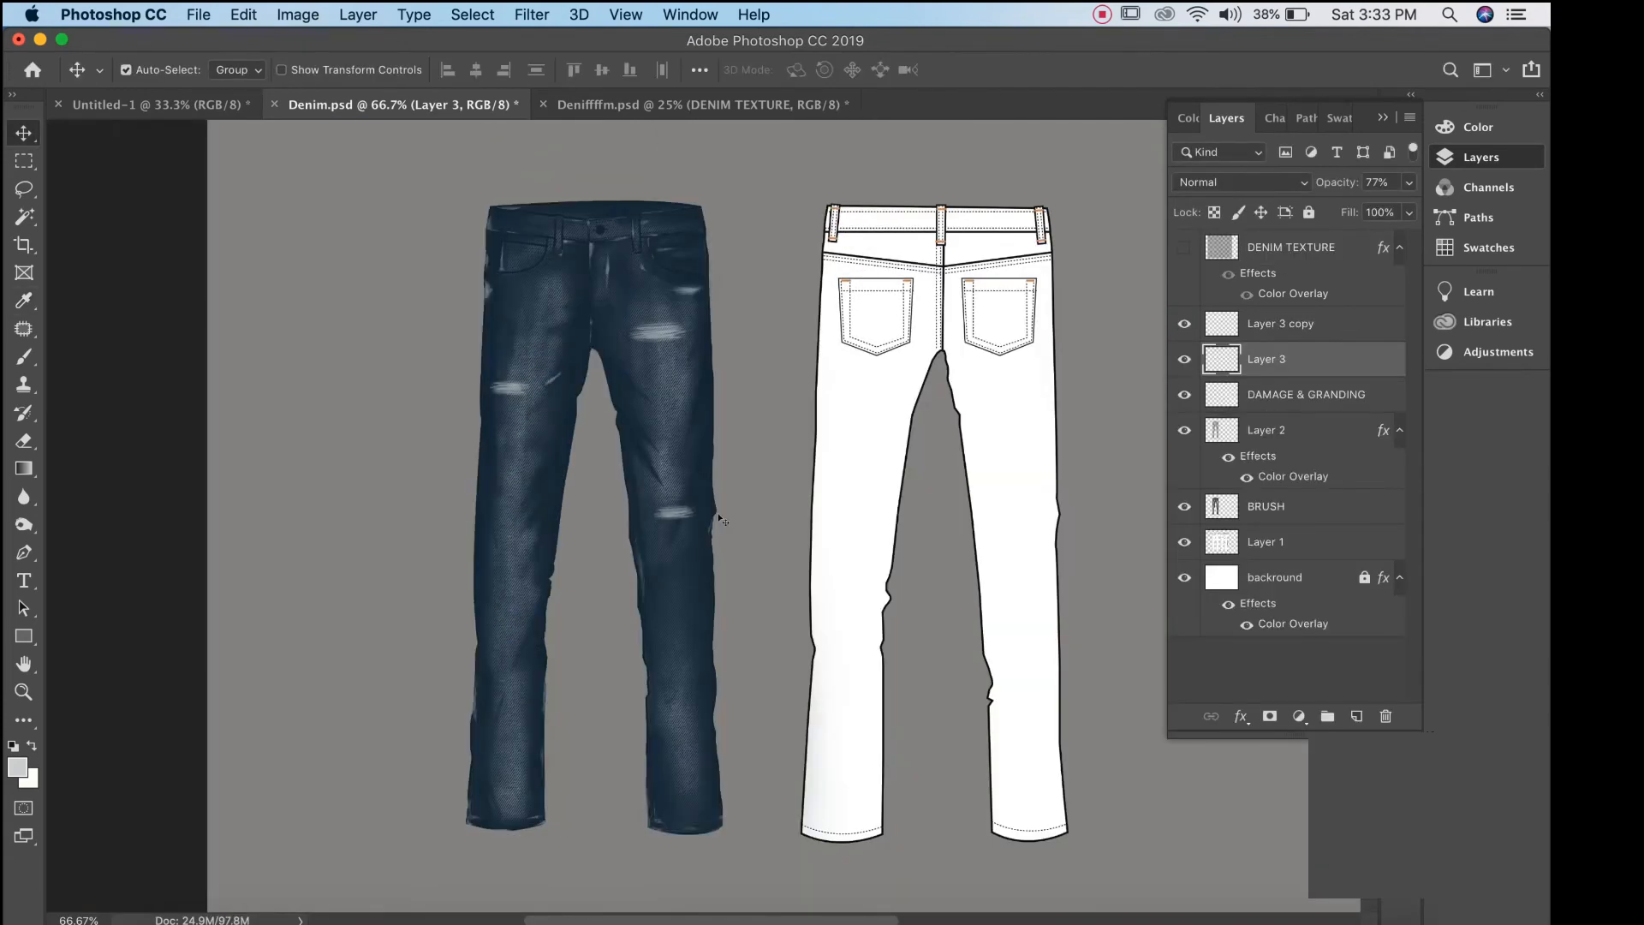
Duplicate the knee abrasion patch on Layer 3, then transform the copy and place it below the left-hand front pocket.
left_click(1257, 395)
left_click(1267, 363)
key("super+j")
key("super+t")
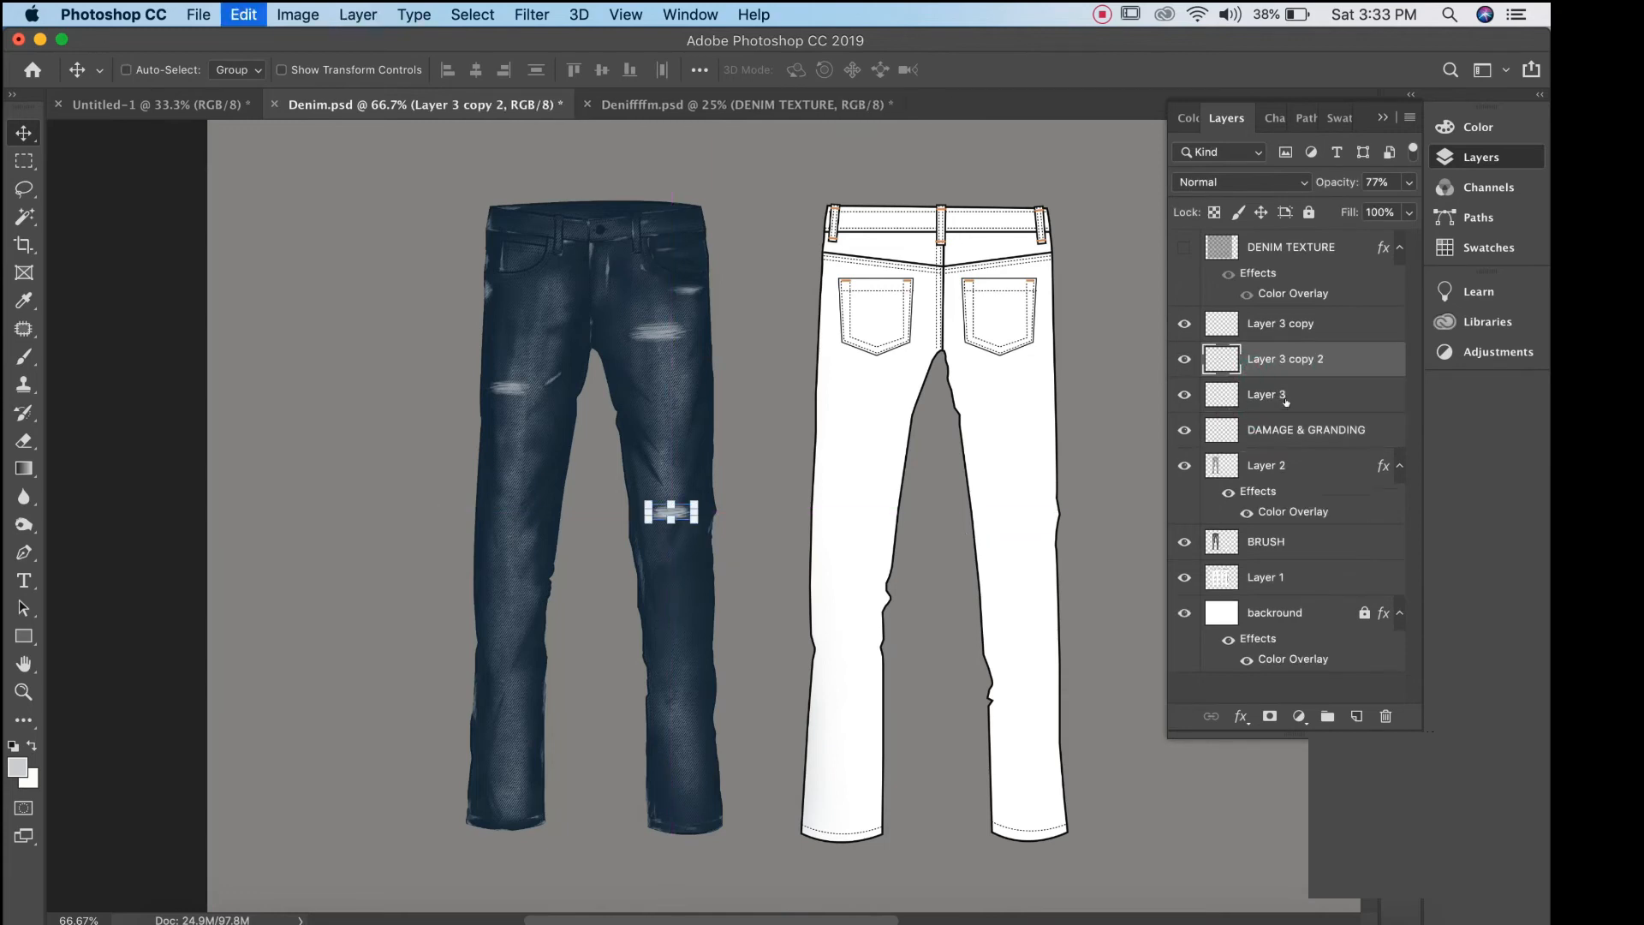
key("super+equal")
scroll(715, 377, "down", 3)
left_click_drag(714, 372, 749, 444)
left_click_drag(680, 462, 613, 811)
left_click_drag(681, 740, 409, 330)
key("Return")
key("super+minus")
key("super+minus")
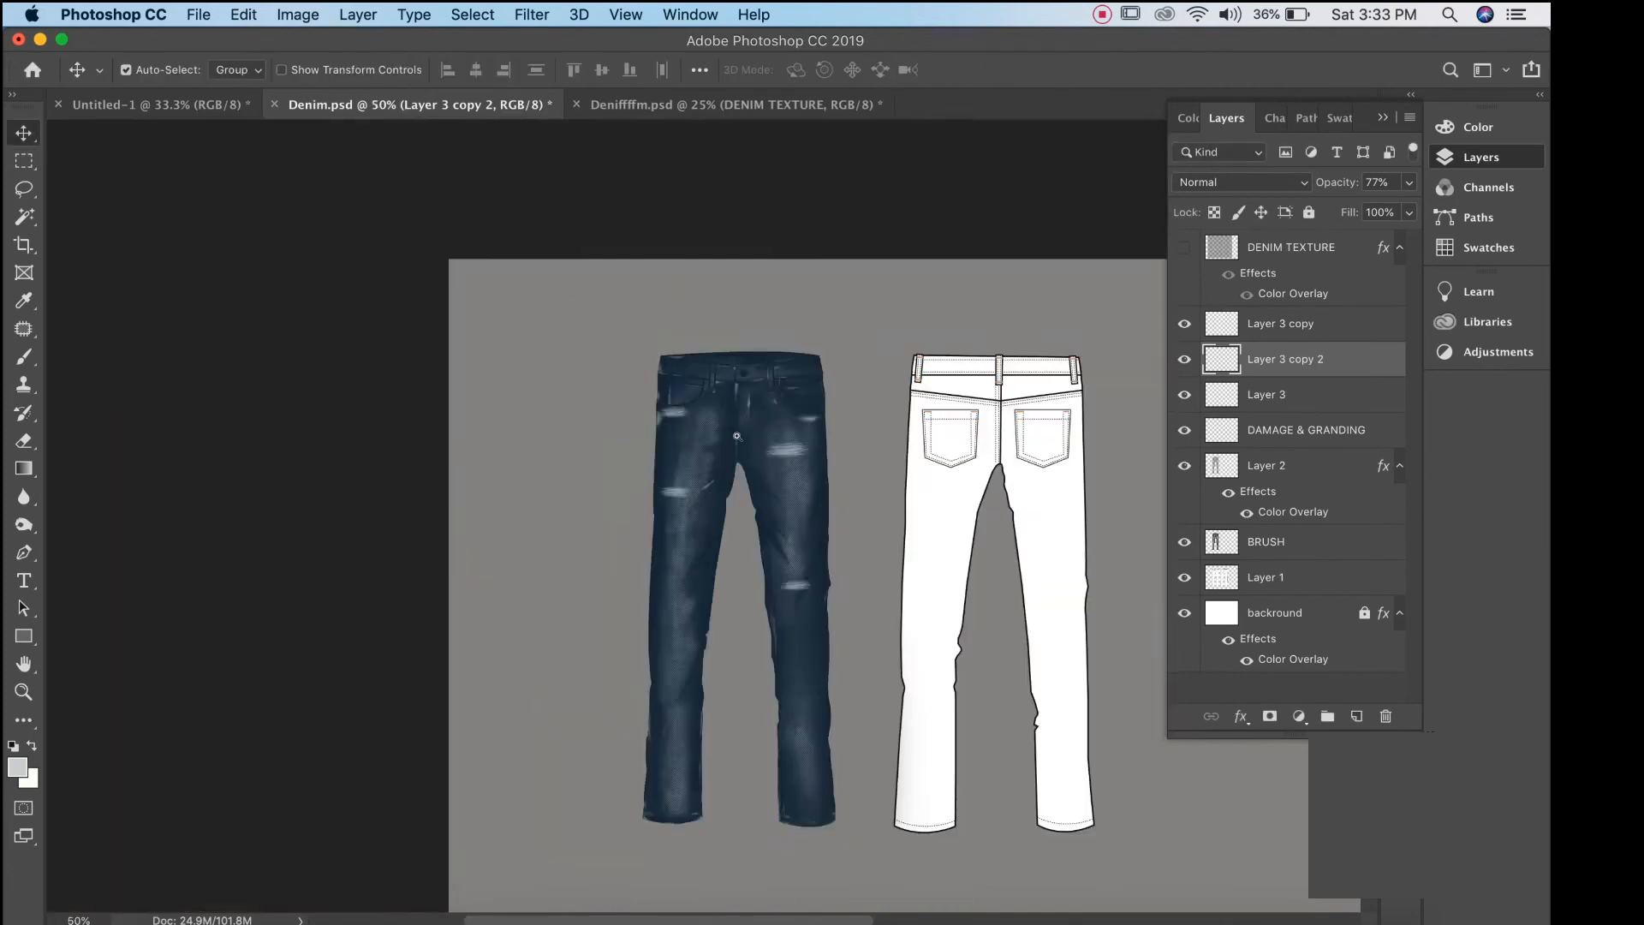
Shrink the copied abrasion patch and shift it to the outer edge of the left-hand front leg below the pocket.
key("super+equal")
key("super+equal")
key("super+equal")
key("super+equal")
key("super+t")
left_click_drag(632, 397, 547, 397)
left_click_drag(509, 408, 566, 418)
left_click_drag(489, 379, 442, 370)
key("Return")
key("super+minus")
key("super+minus")
key("super+minus")
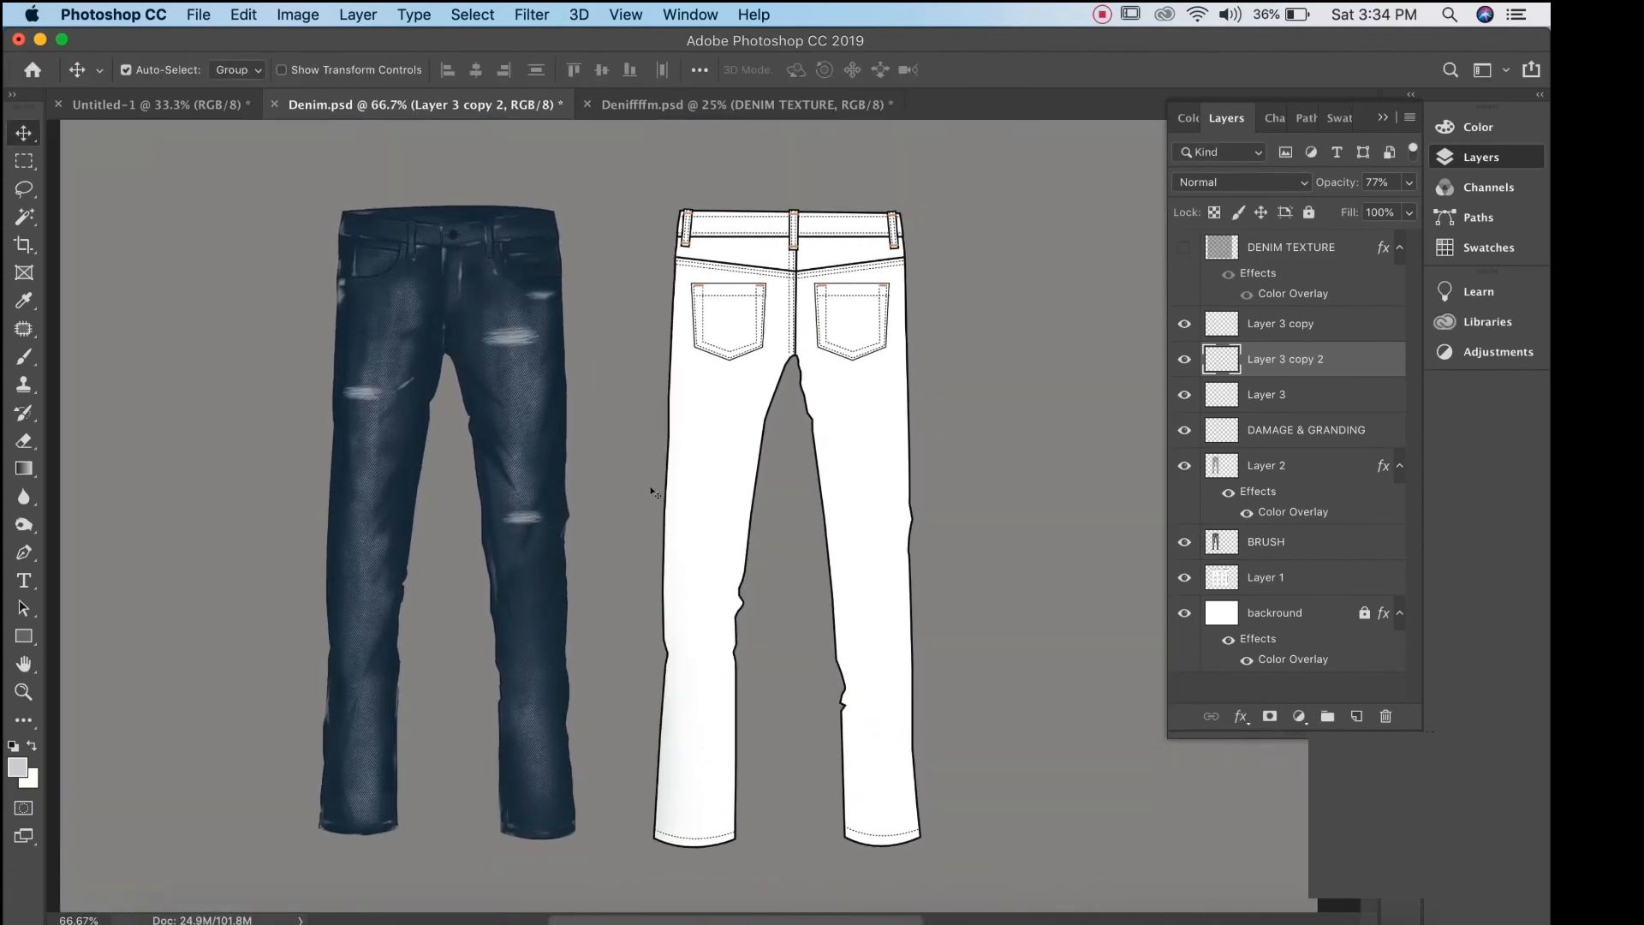
Save the document and merge Layer 3 copy, Layer 3 copy 2 and Layer 3 into one layer.
key("super+s")
scroll(684, 492, "right", 3)
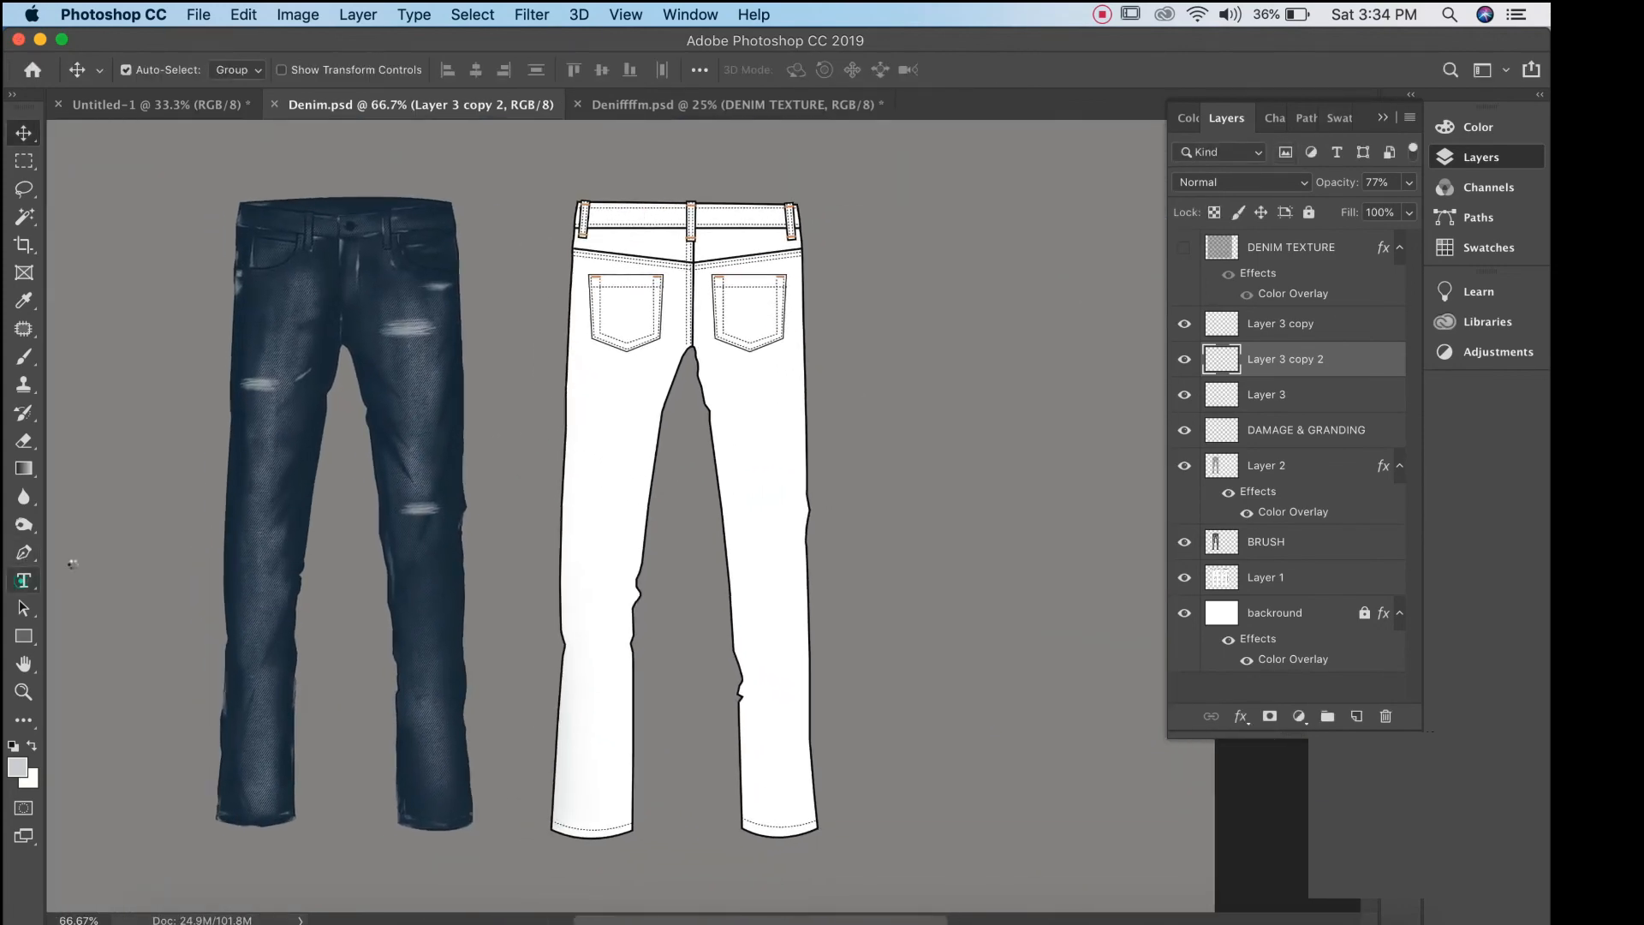
key("v")
scroll(773, 411, "right", 1)
left_click(1184, 324)
left_click(1184, 323)
left_click(1256, 333, "super")
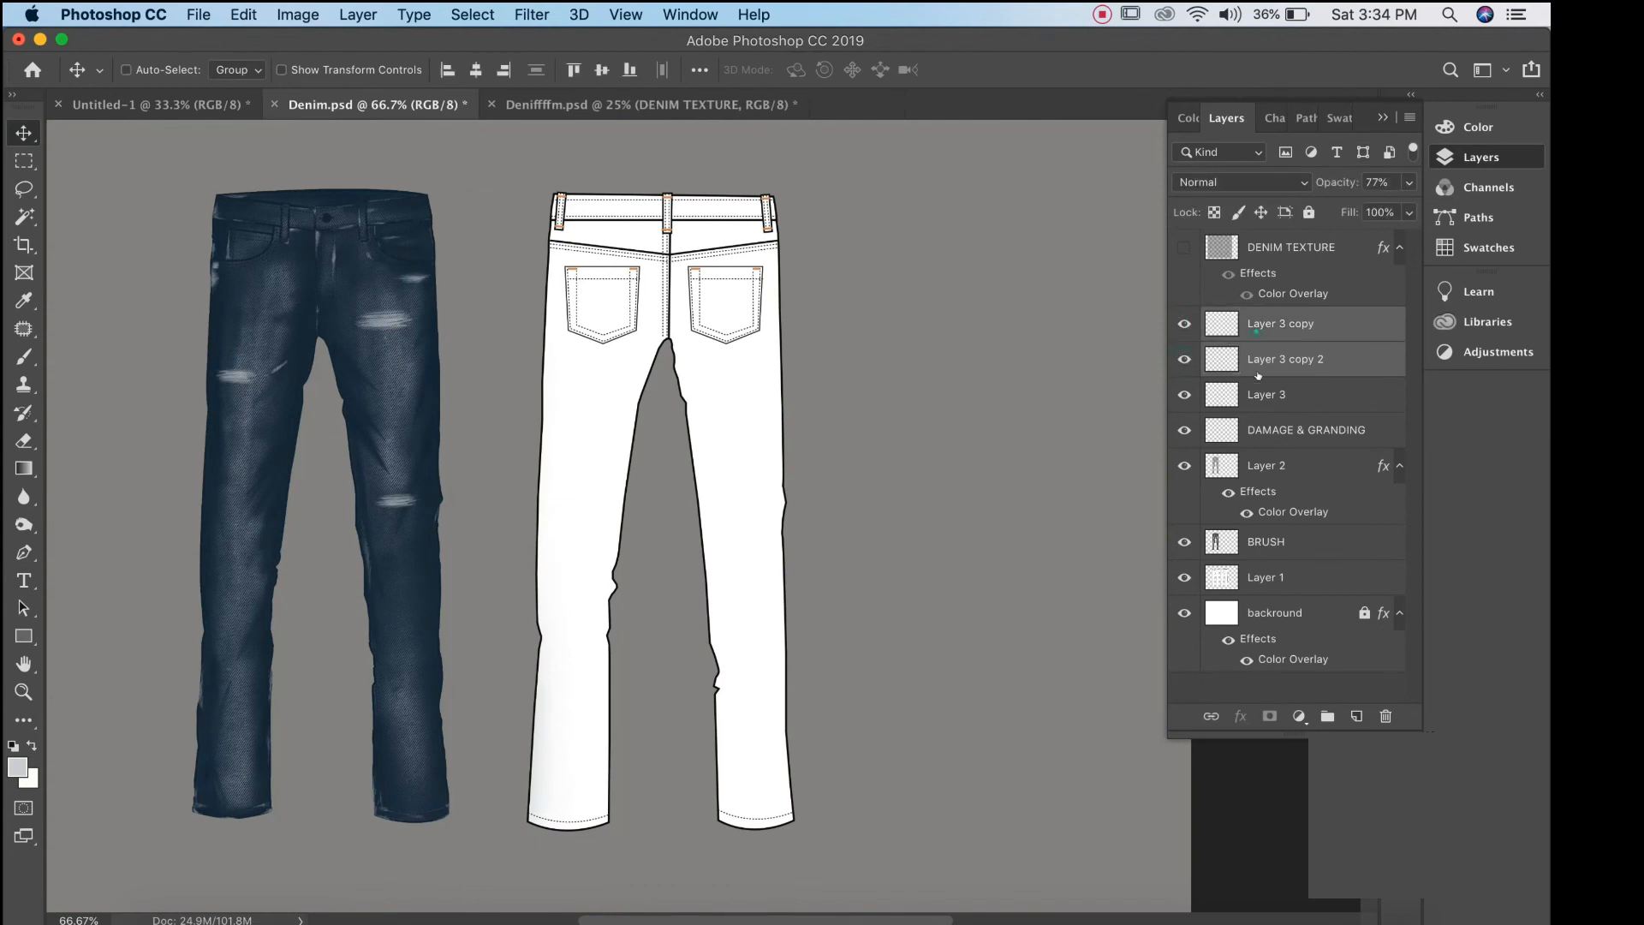
left_click(1257, 393, "super")
key("super+e")
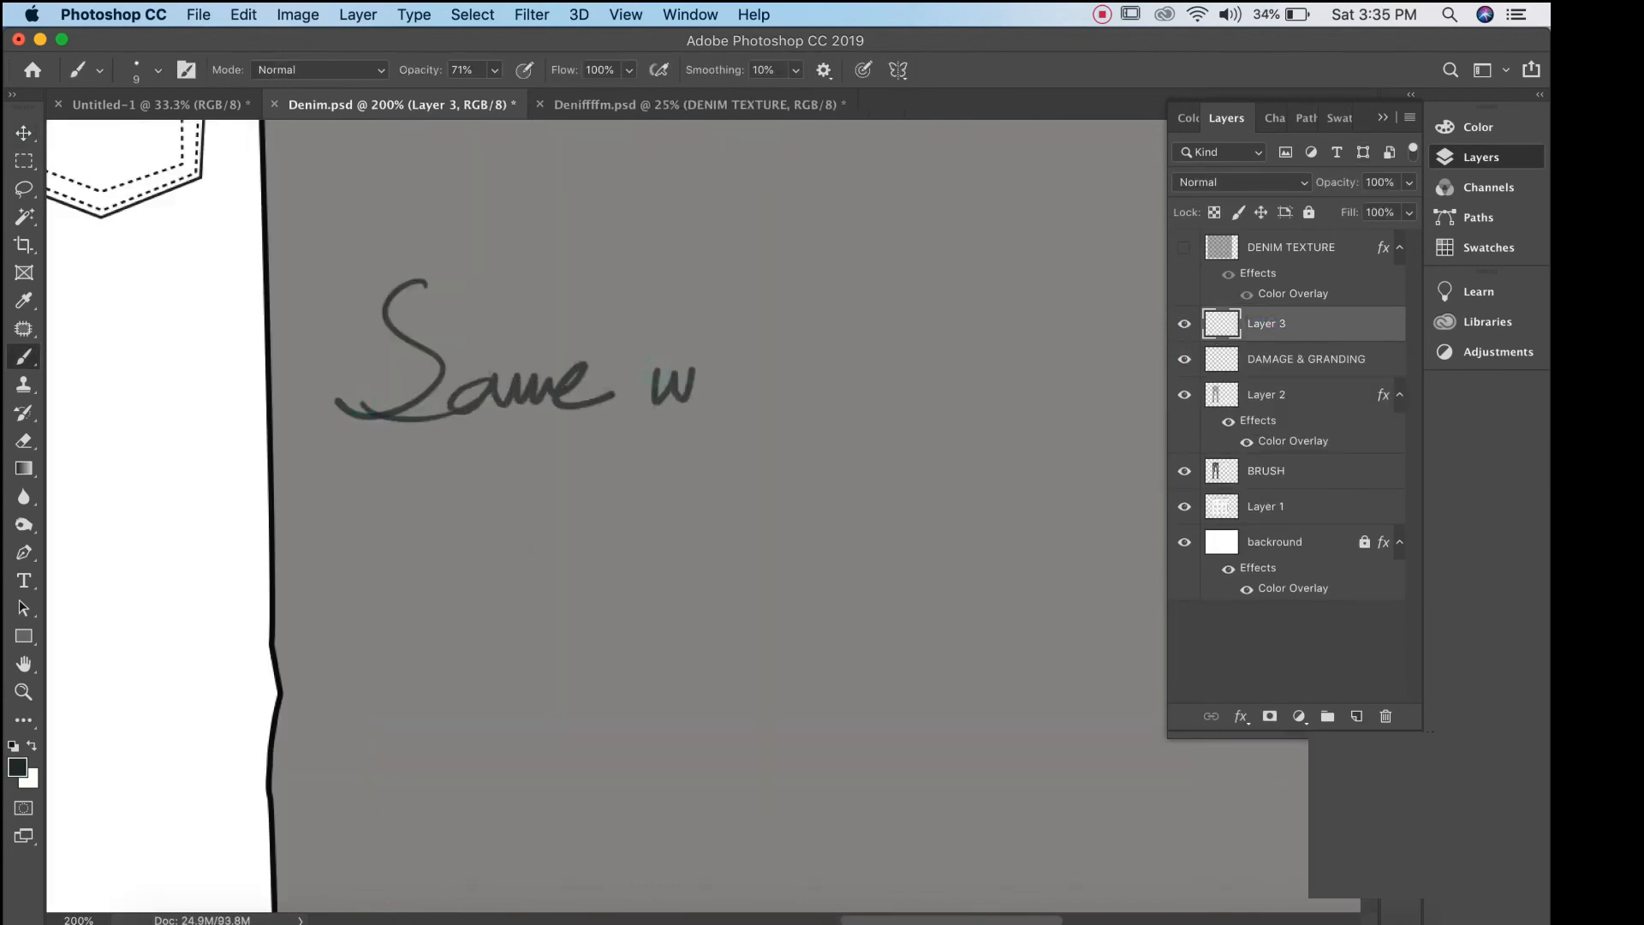
Handwrite the note "Same will be for Back Part" with the dark brush on the grey area beside the back view.
left_click_drag(702, 400, 781, 261)
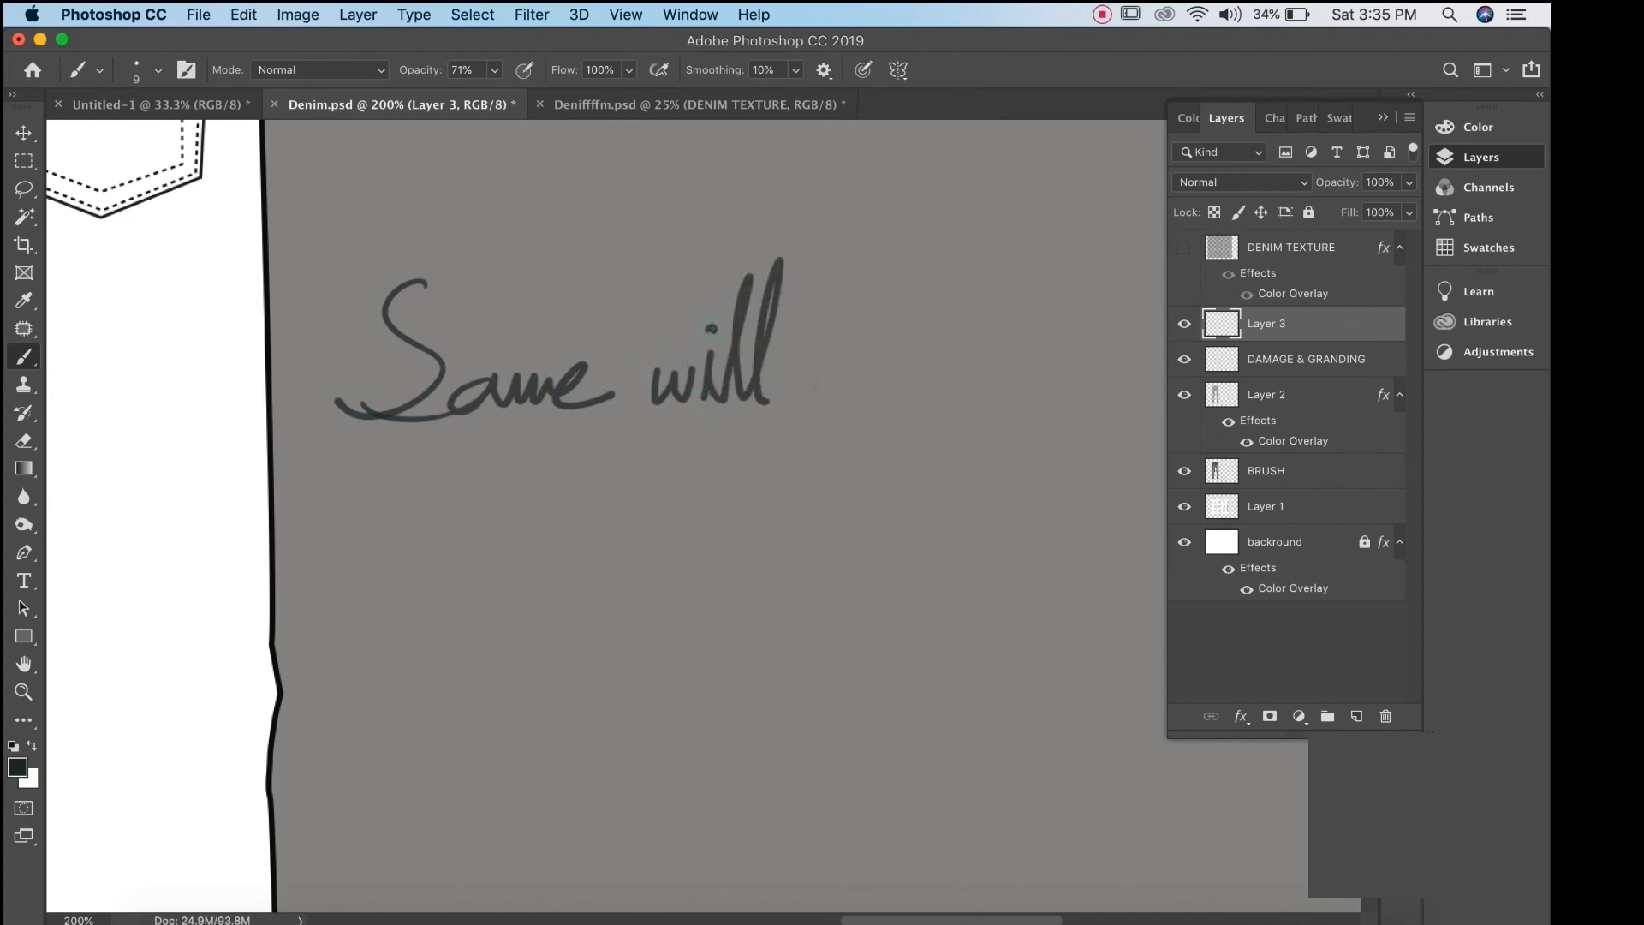
left_click_drag(977, 289, 976, 390)
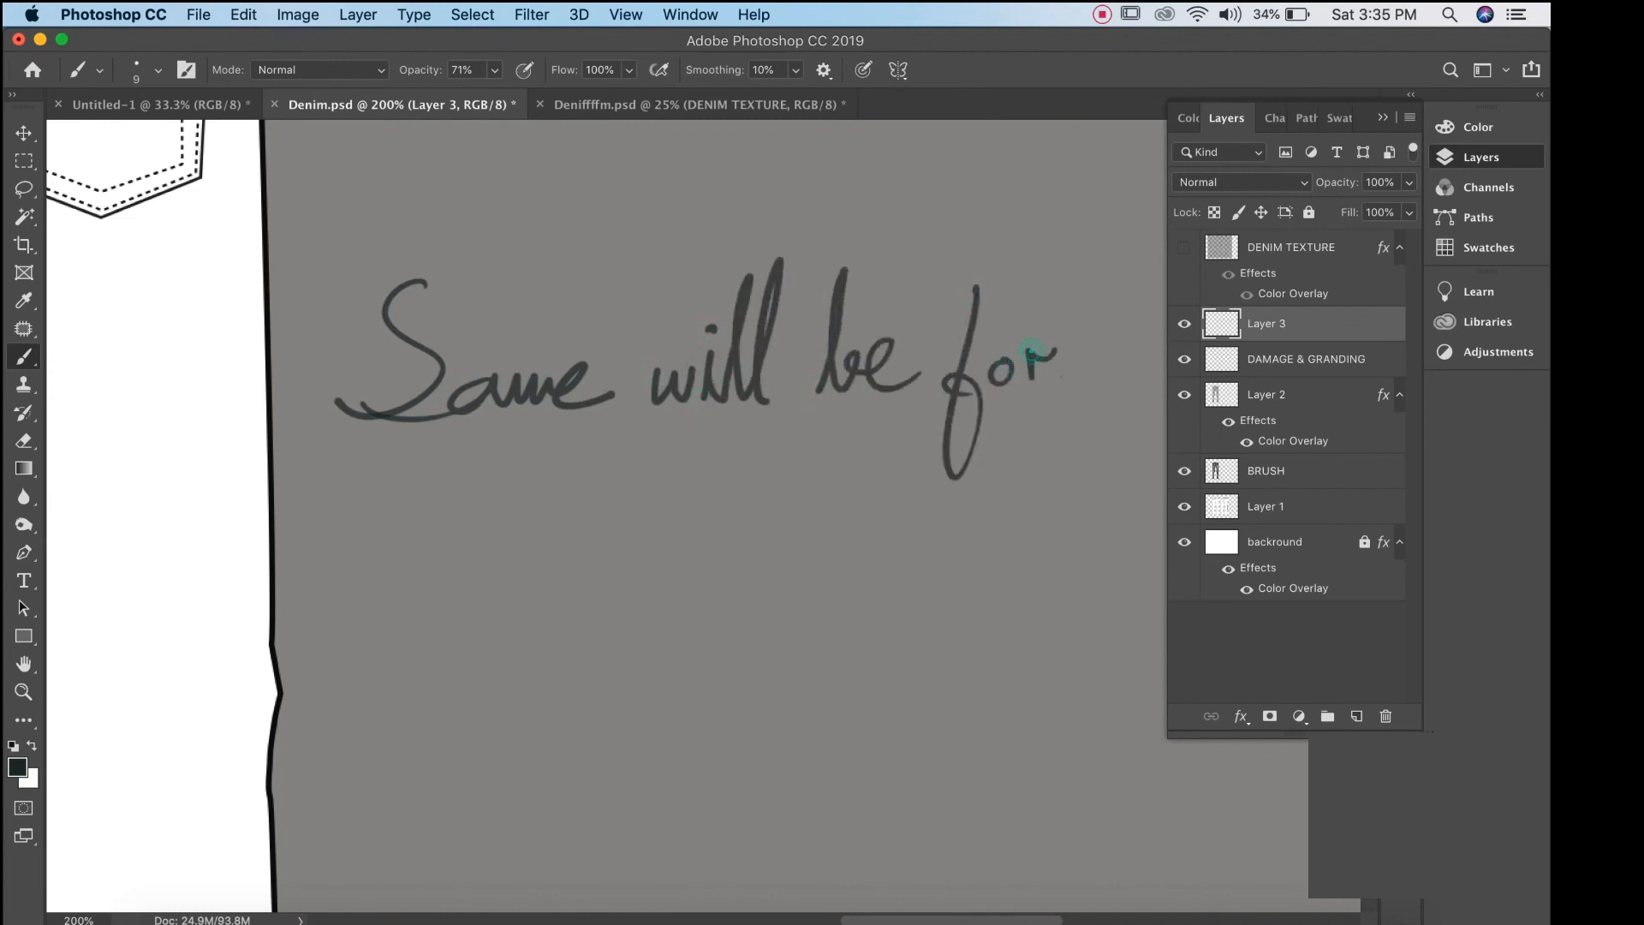
left_click_drag(517, 486, 513, 550)
left_click_drag(547, 535, 494, 613)
left_click_drag(585, 504, 444, 557)
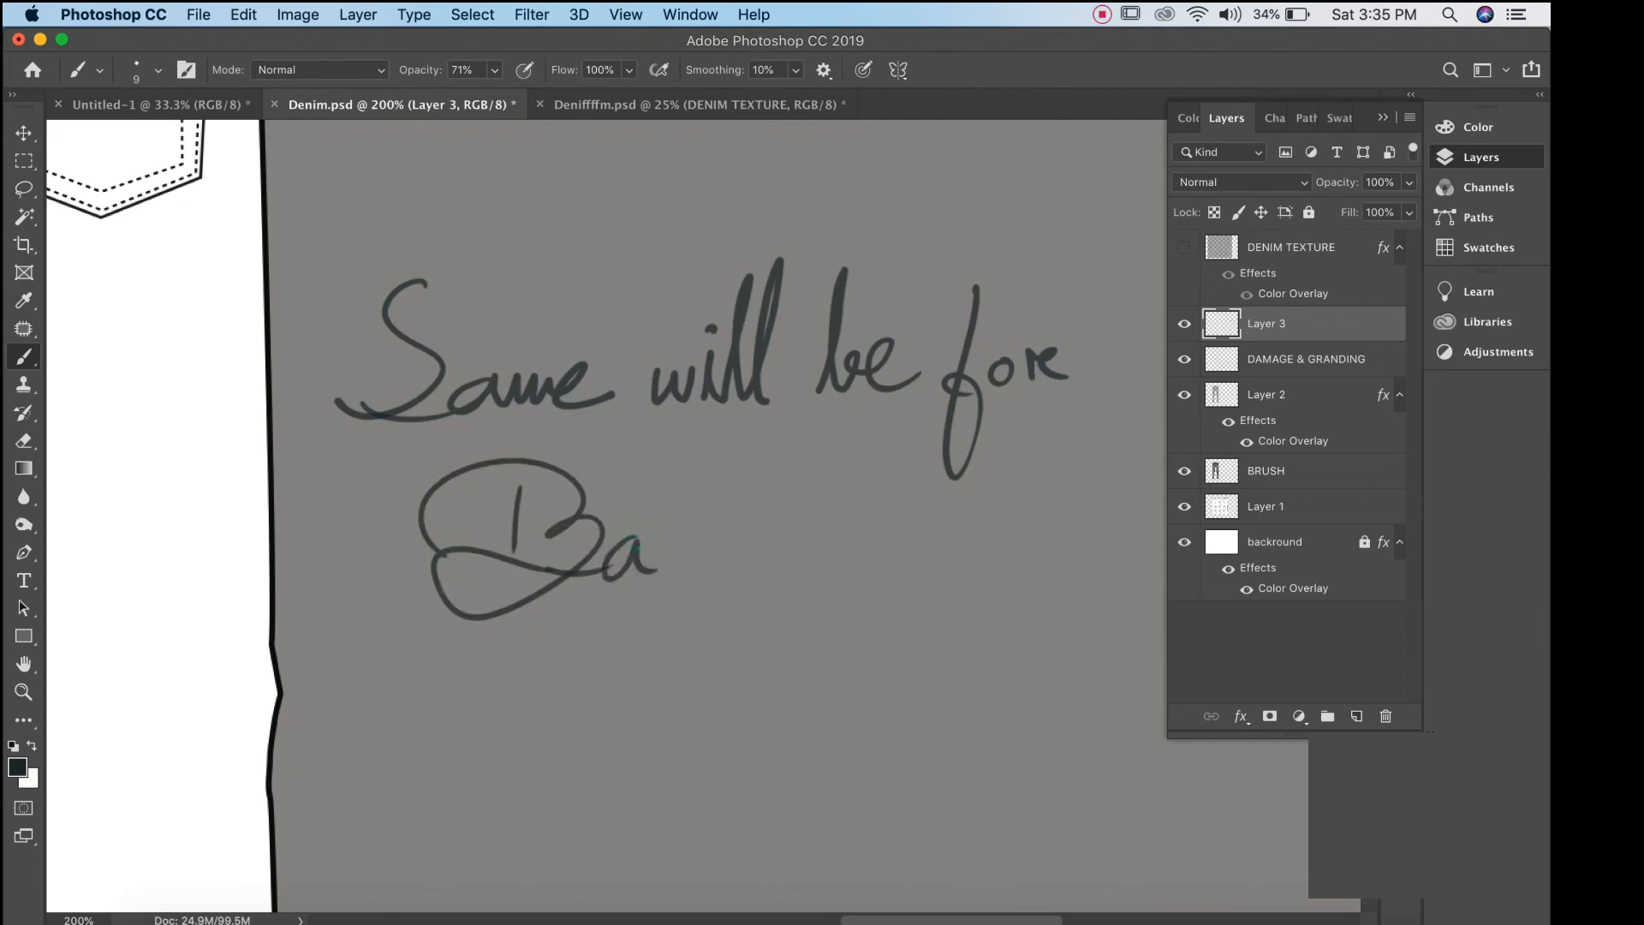
left_click_drag(685, 535, 663, 578)
mouse_move(712, 466)
left_mouse_down()
mouse_move(755, 490)
mouse_move(682, 517)
left_mouse_up()
scroll(796, 548, "right", 3)
scroll(796, 548, "down", 1)
left_click_drag(776, 497, 786, 497)
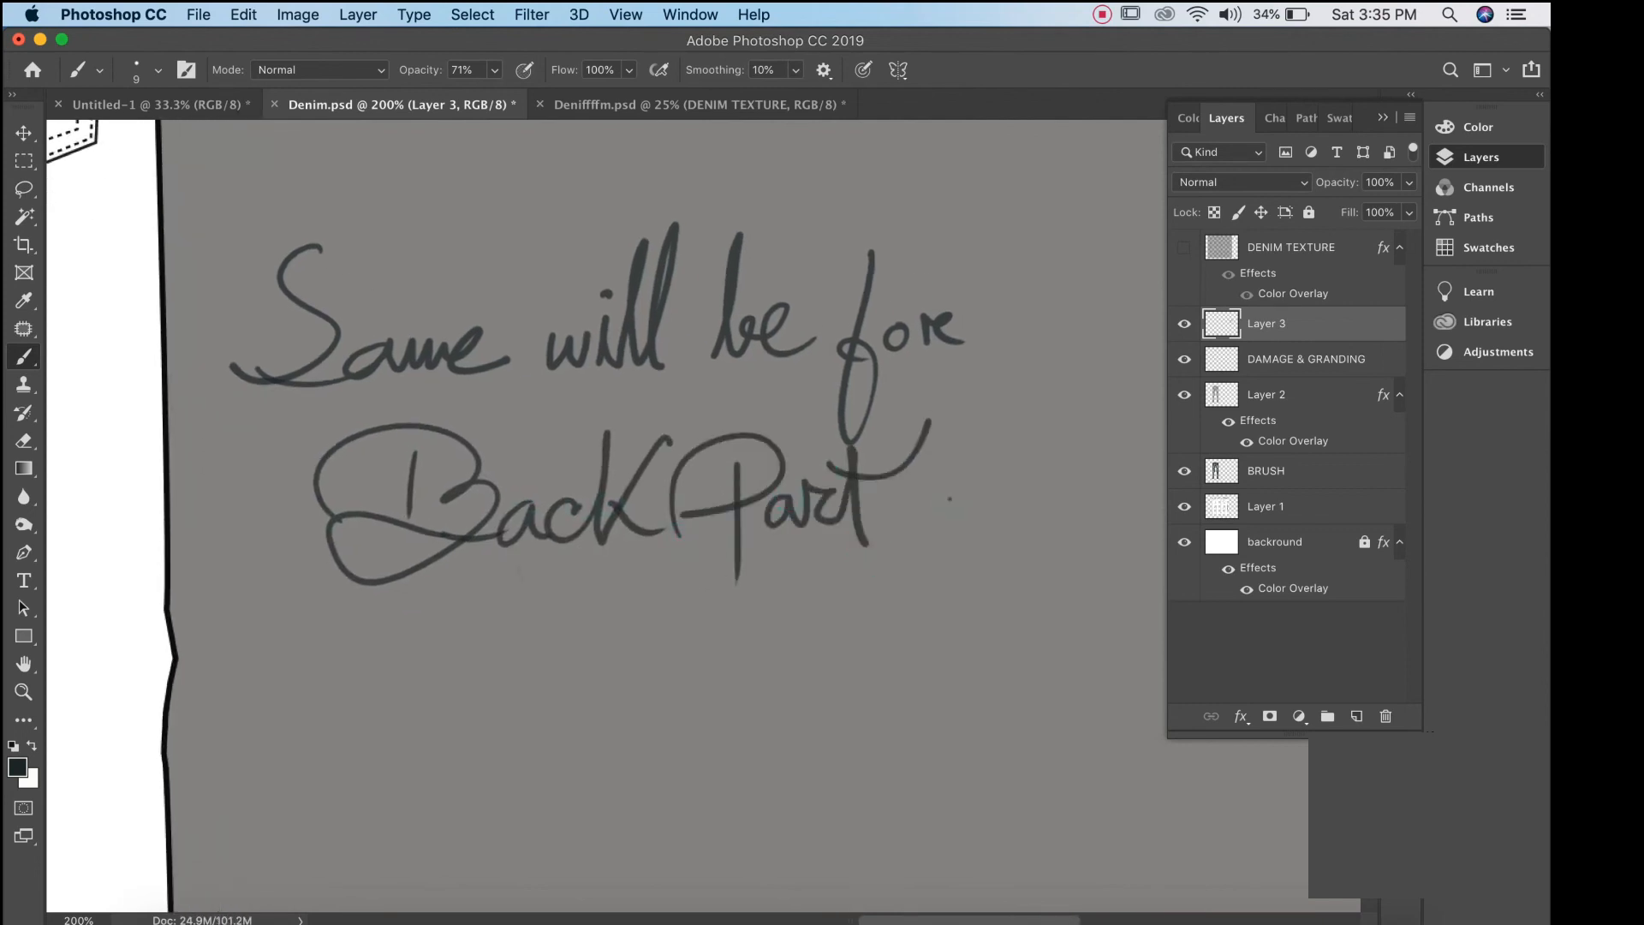
left_click_drag(775, 568, 1074, 552)
Handwrite a closing thank-you note starting "Thanks for" with the dark brush on the grey area beside the jeans.
mouse_move(256, 450)
left_mouse_down()
mouse_move(459, 238)
mouse_move(433, 451)
mouse_move(548, 359)
left_mouse_up()
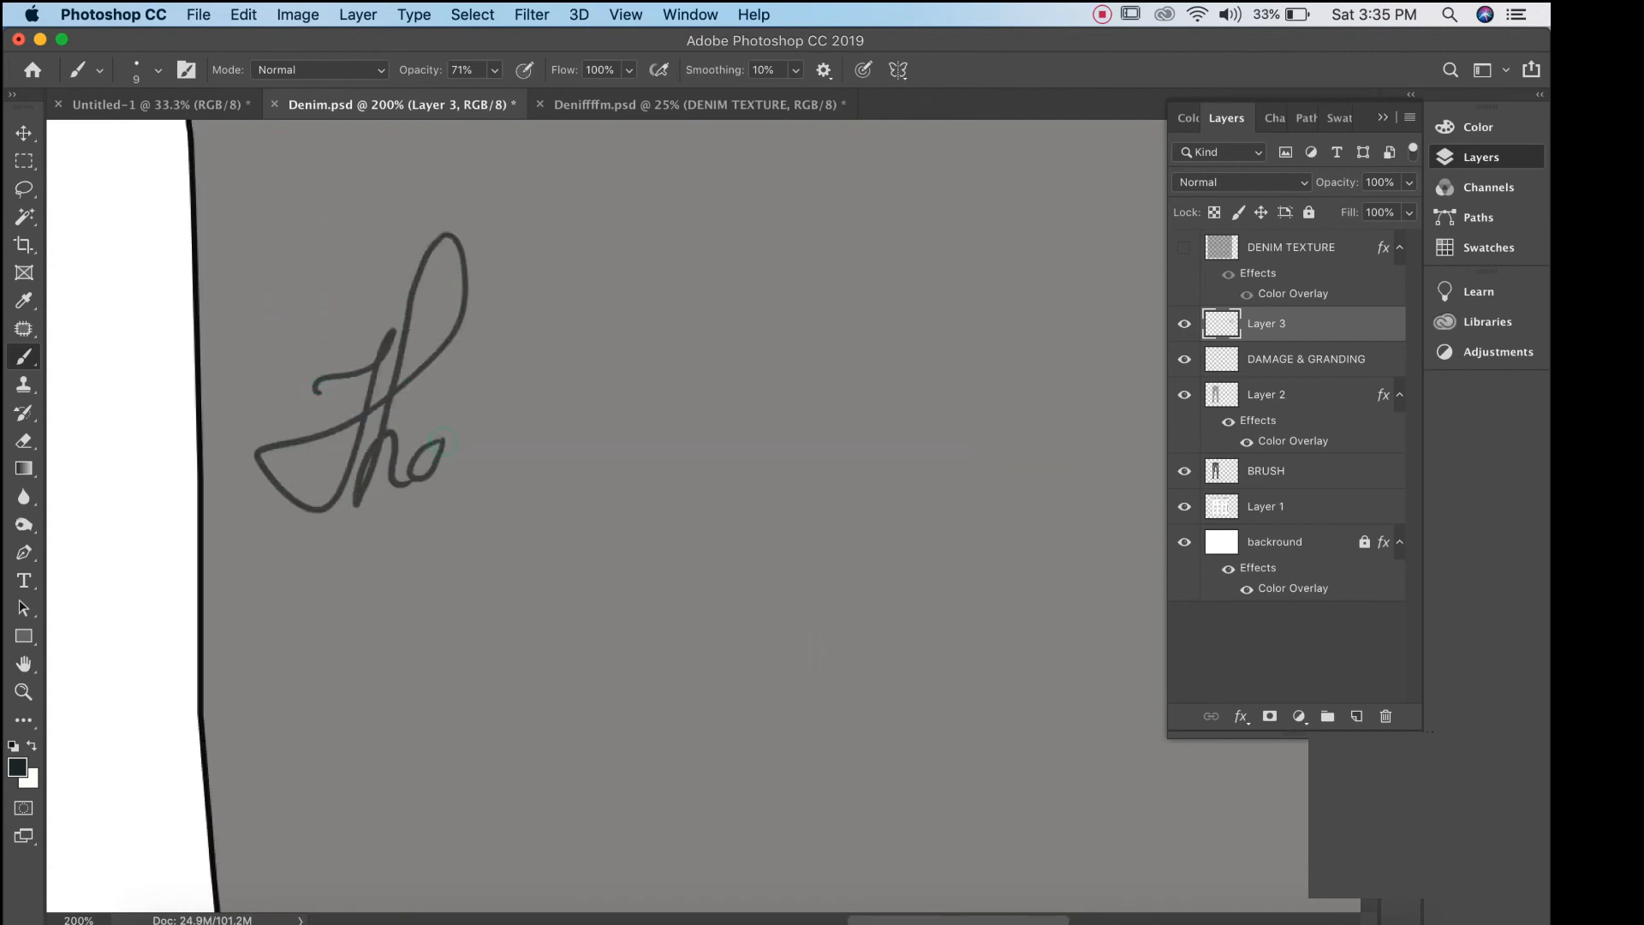
left_click_drag(543, 470, 556, 466)
left_click_drag(662, 373, 663, 428)
left_click_drag(681, 428, 700, 420)
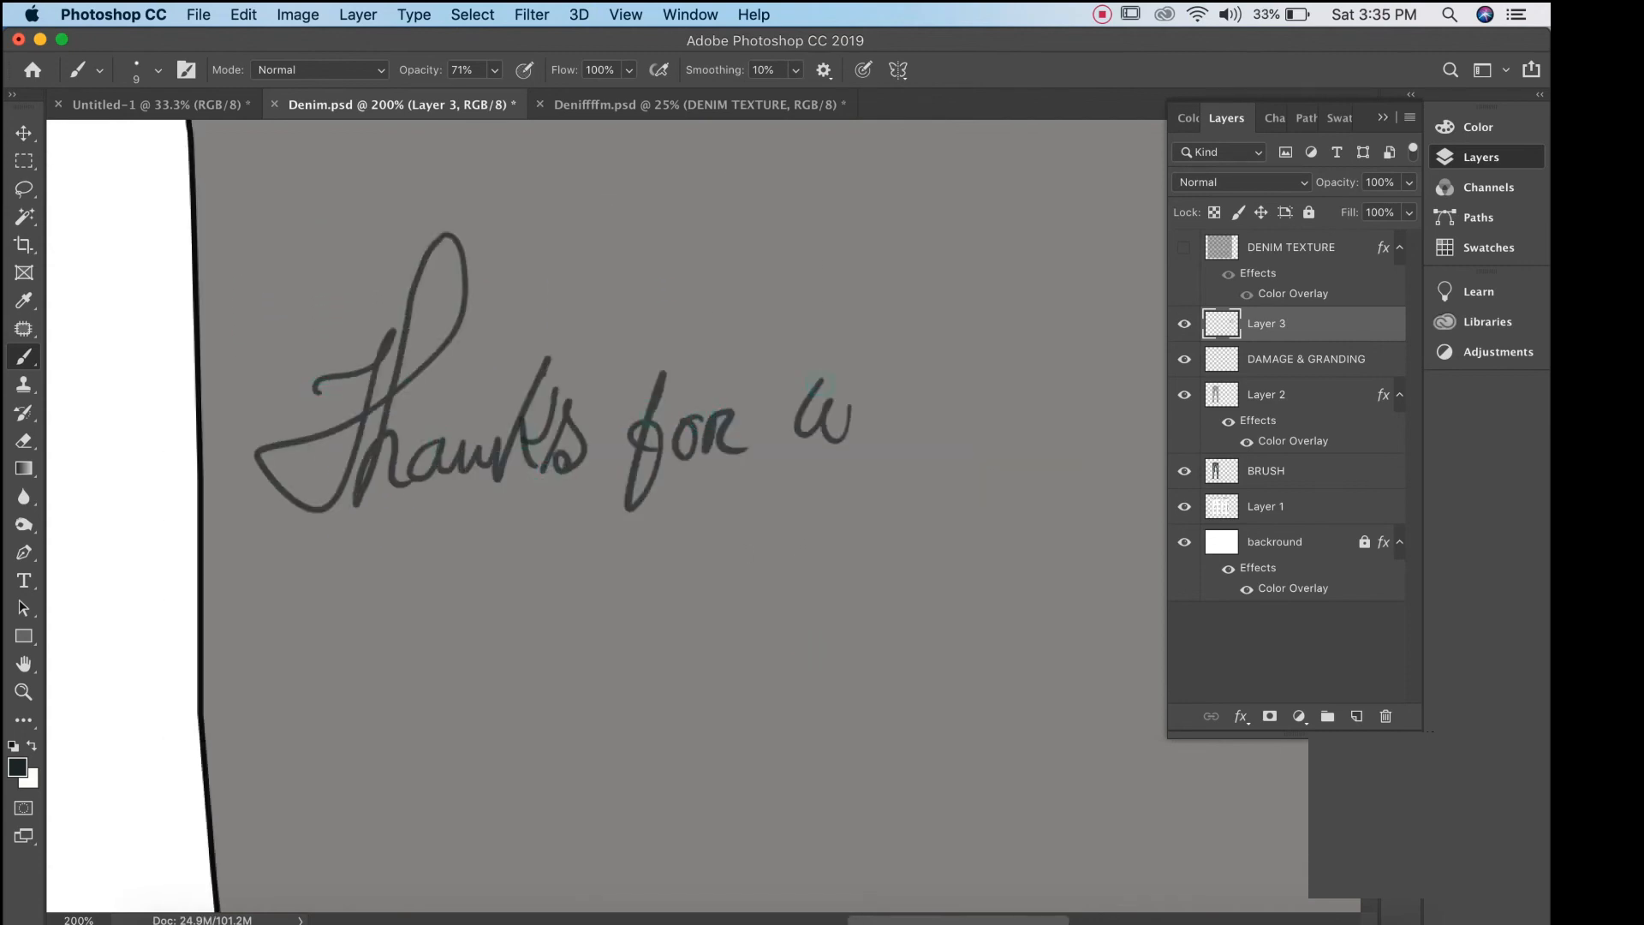
mouse_move(822, 390)
left_mouse_down()
mouse_move(947, 393)
mouse_move(1113, 360)
left_mouse_up()
left_click(993, 382)
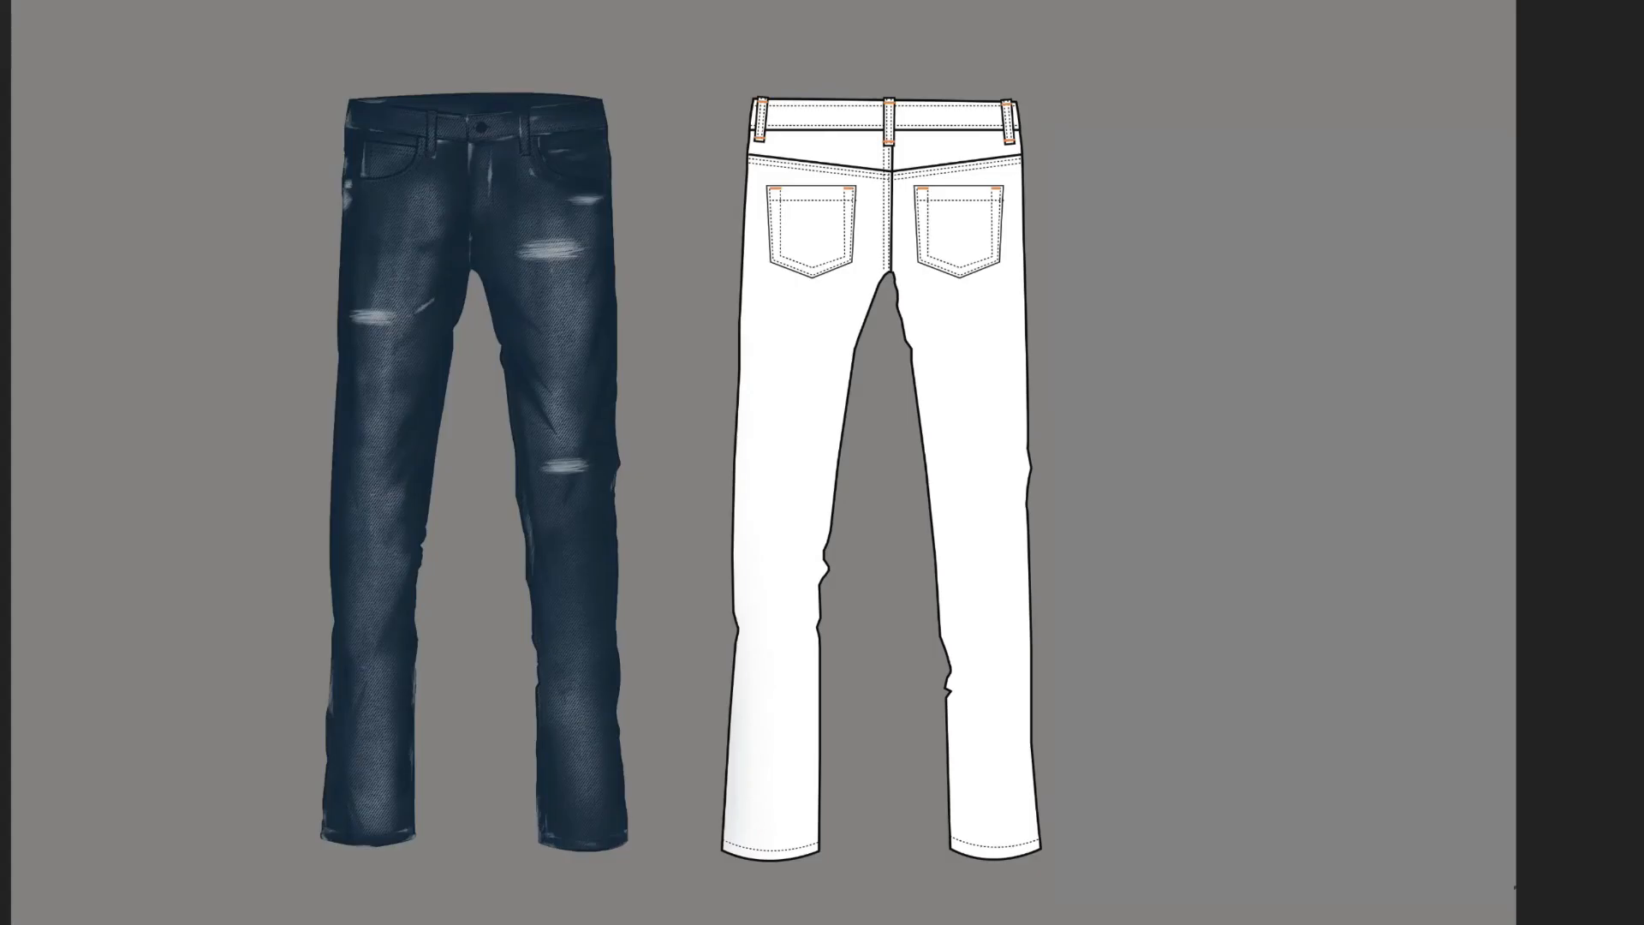